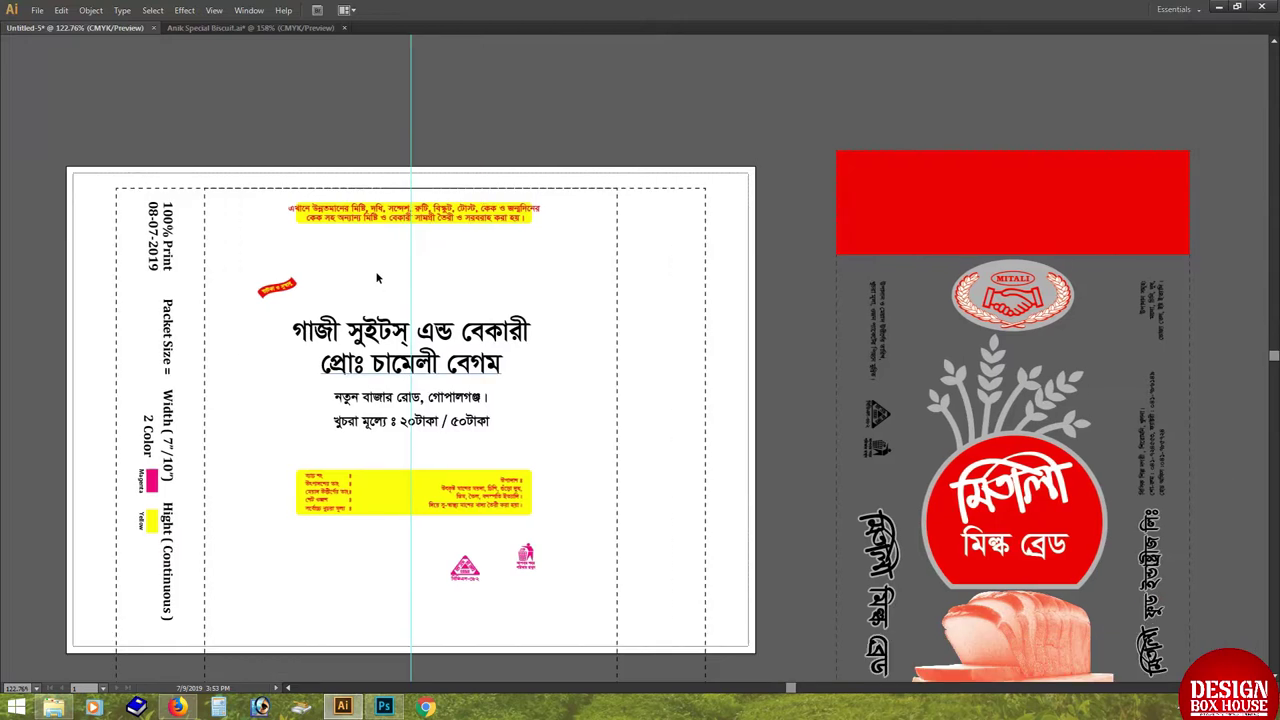
Move the wheat-and-circle logo and bread picture onto the label, then delete the reference packet.
mouse_move(900, 310)
left_mouse_down()
mouse_move(279, 248)
mouse_move(227, 208)
left_mouse_up()
left_click_drag(975, 580, 357, 580)
left_click_drag(721, 556, 568, 505)
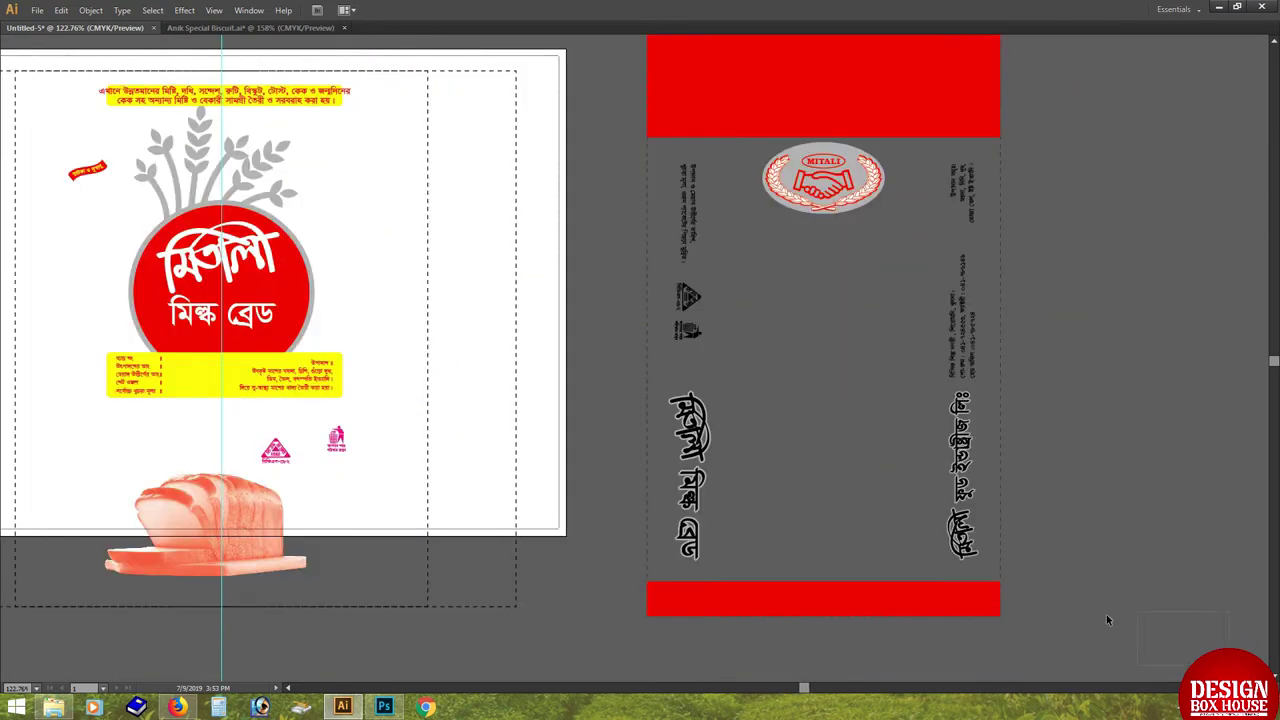
left_click_drag(1106, 614, 640, 64)
key("m")
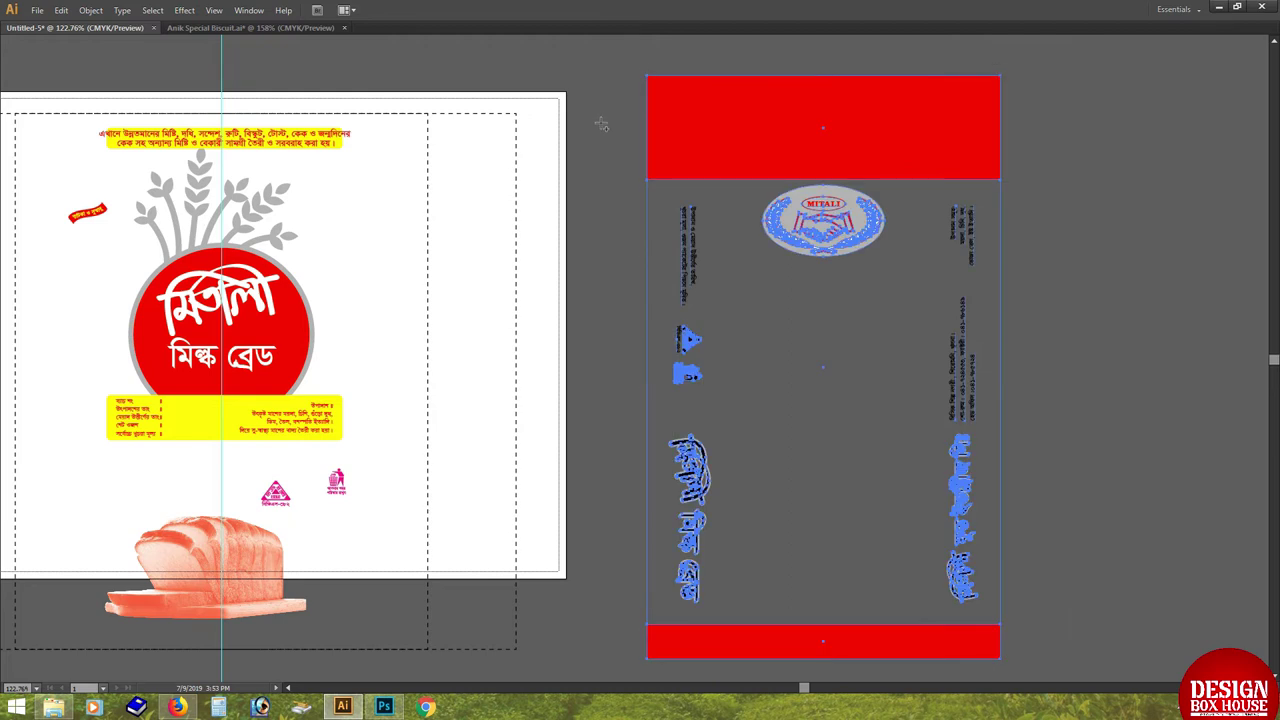
key("Delete")
left_click_drag(391, 303, 802, 268)
Recolour the grey wheat and the logo's ring with the banner's yellow, ring outline 5 pt.
left_click(619, 161)
scroll(619, 161, "up", 3)
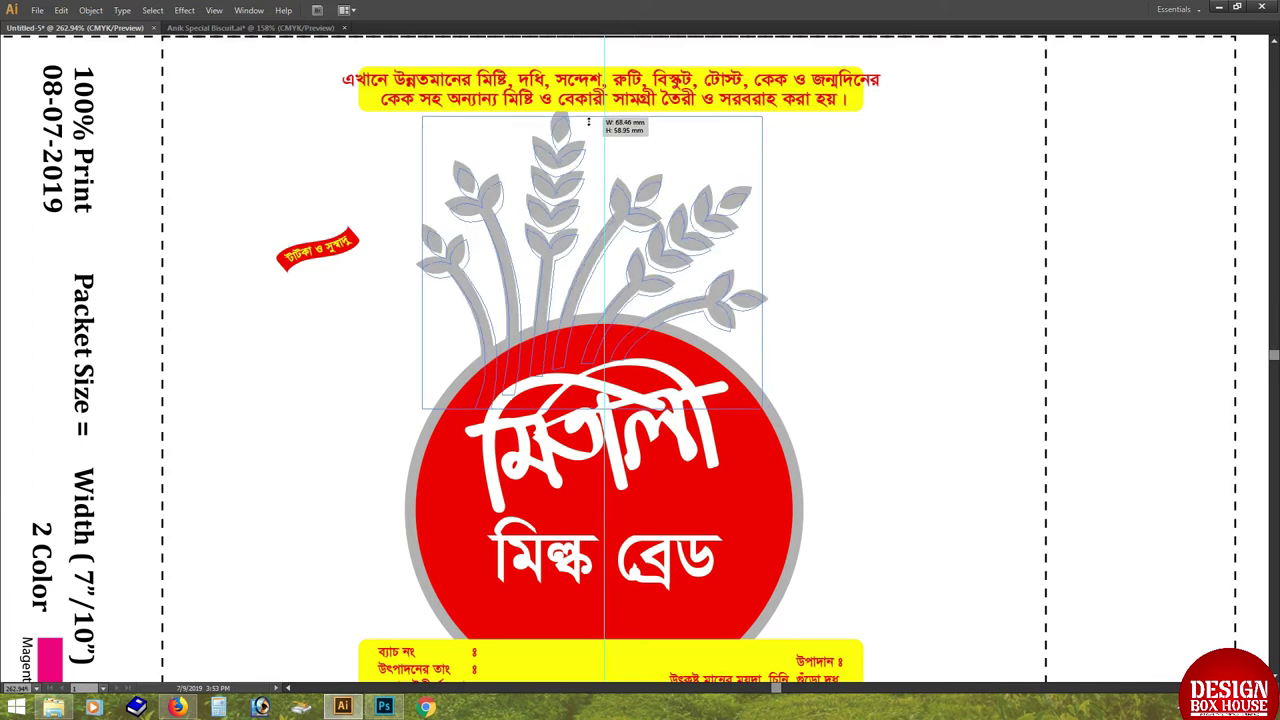
scroll(671, 286, "down", 3)
scroll(500, 200, "up", 3)
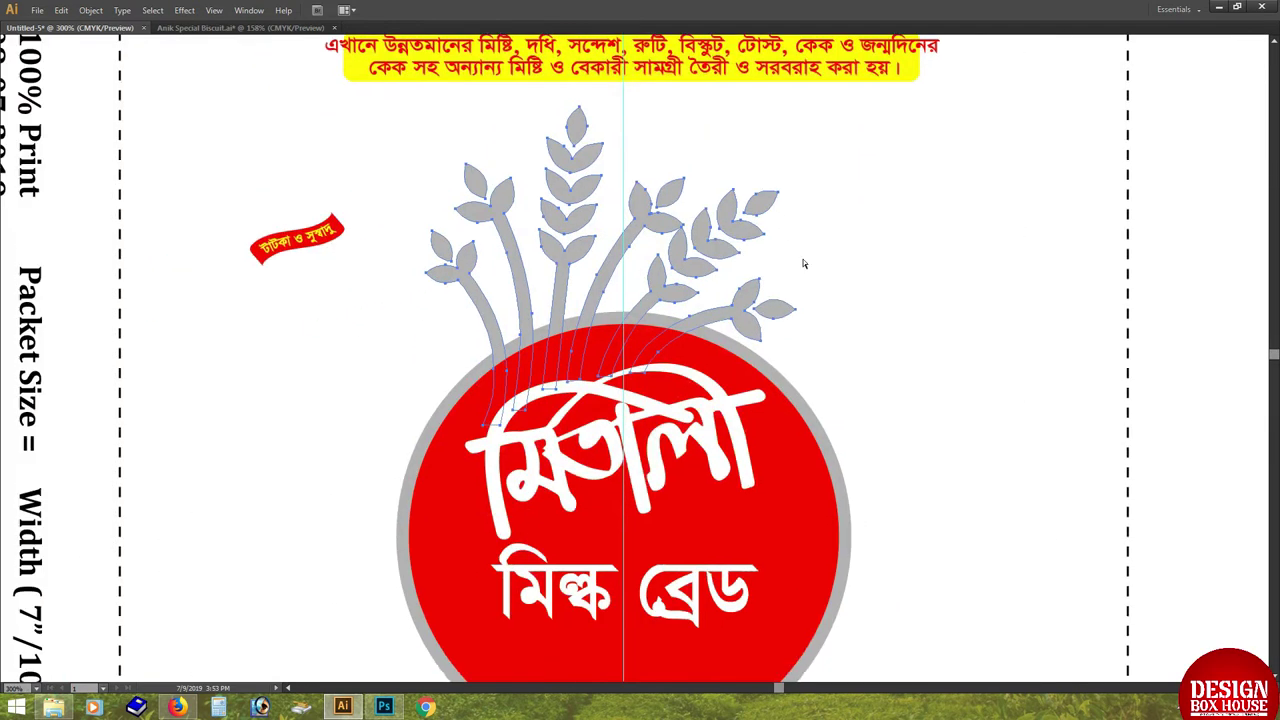
key("Tab")
left_click(347, 93)
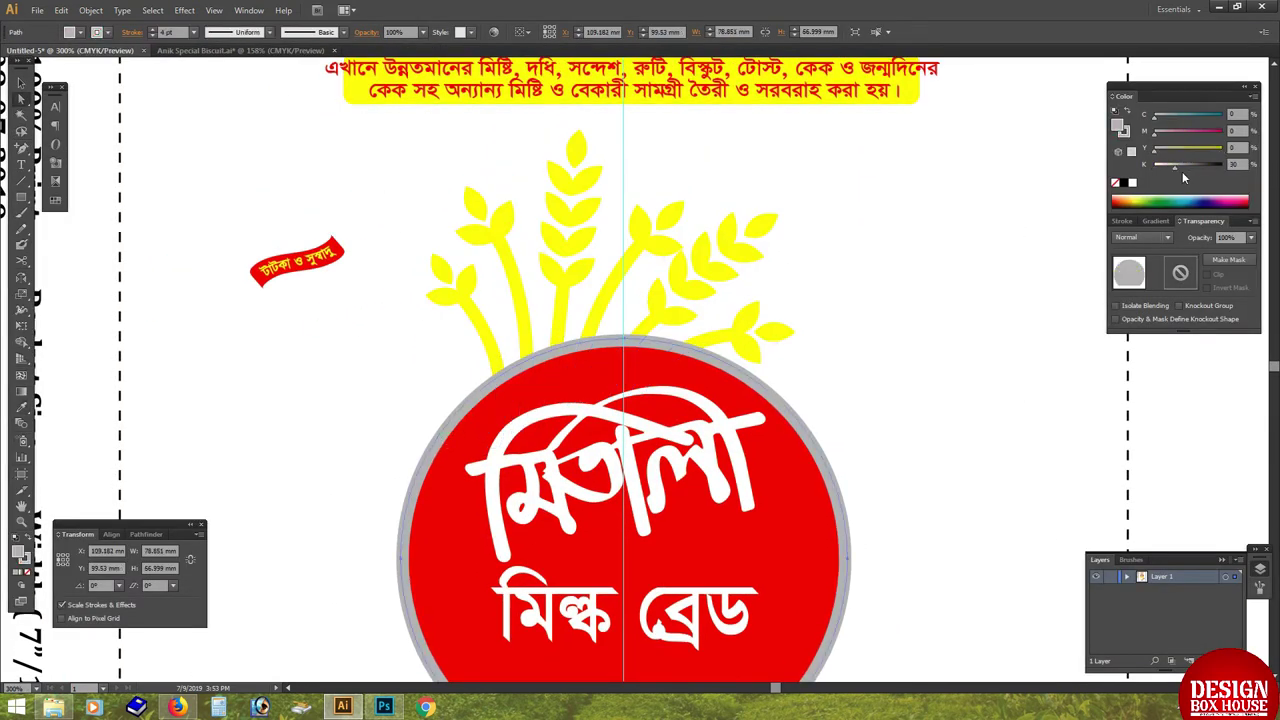
left_click(347, 93)
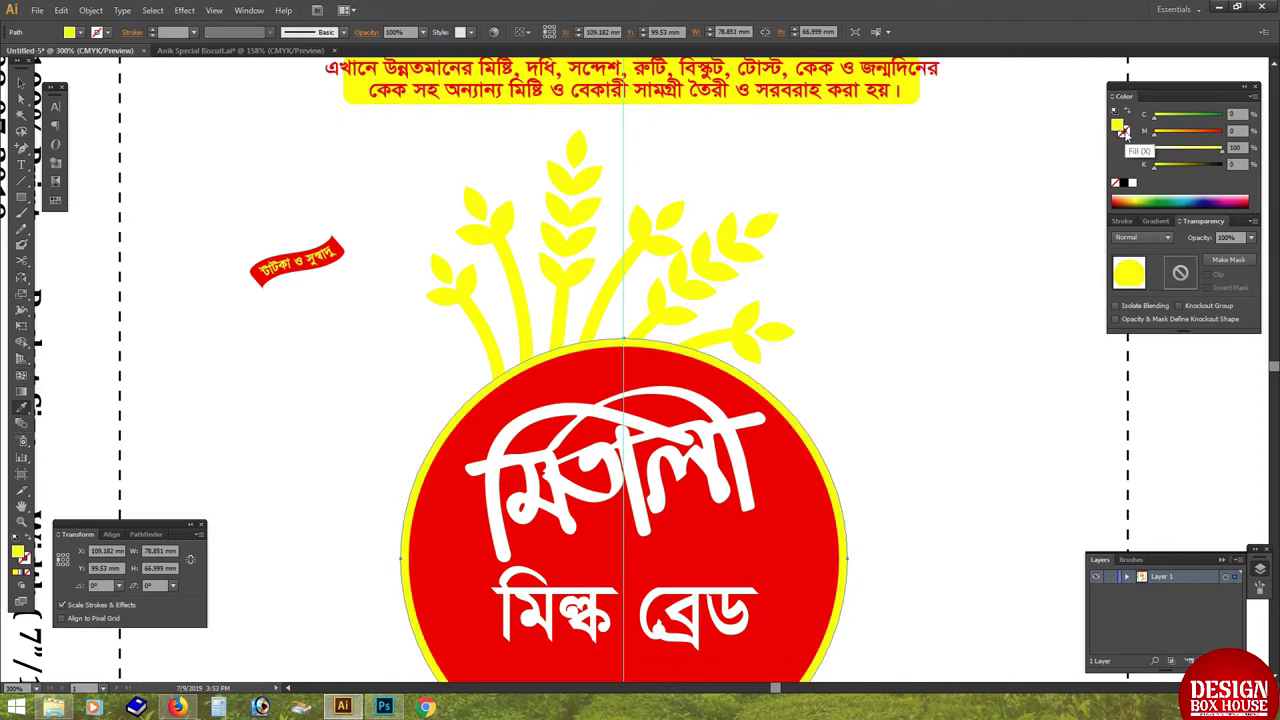
left_click(1124, 131)
left_click(1126, 221)
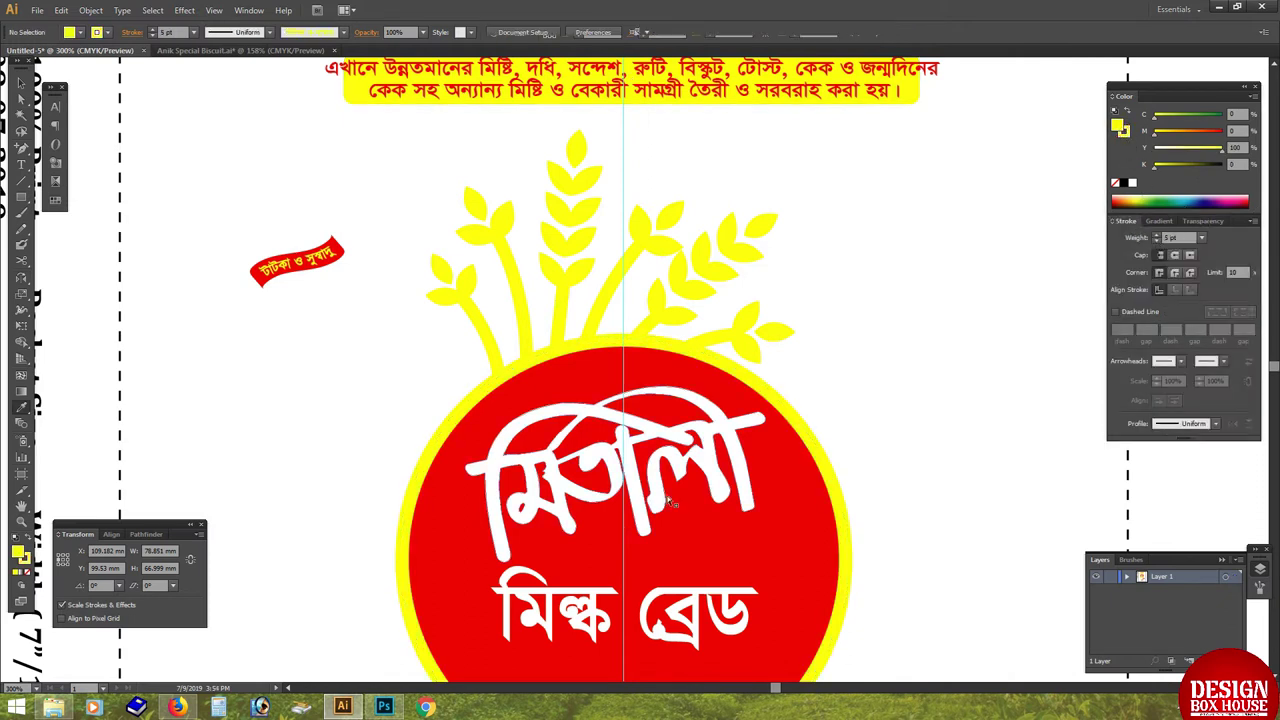
key("ctrl+minus")
key("ctrl+minus")
key("Tab")
Move the shop title and address lines right of the logo and delete the মিতালী word.
left_click_drag(563, 462, 598, 457)
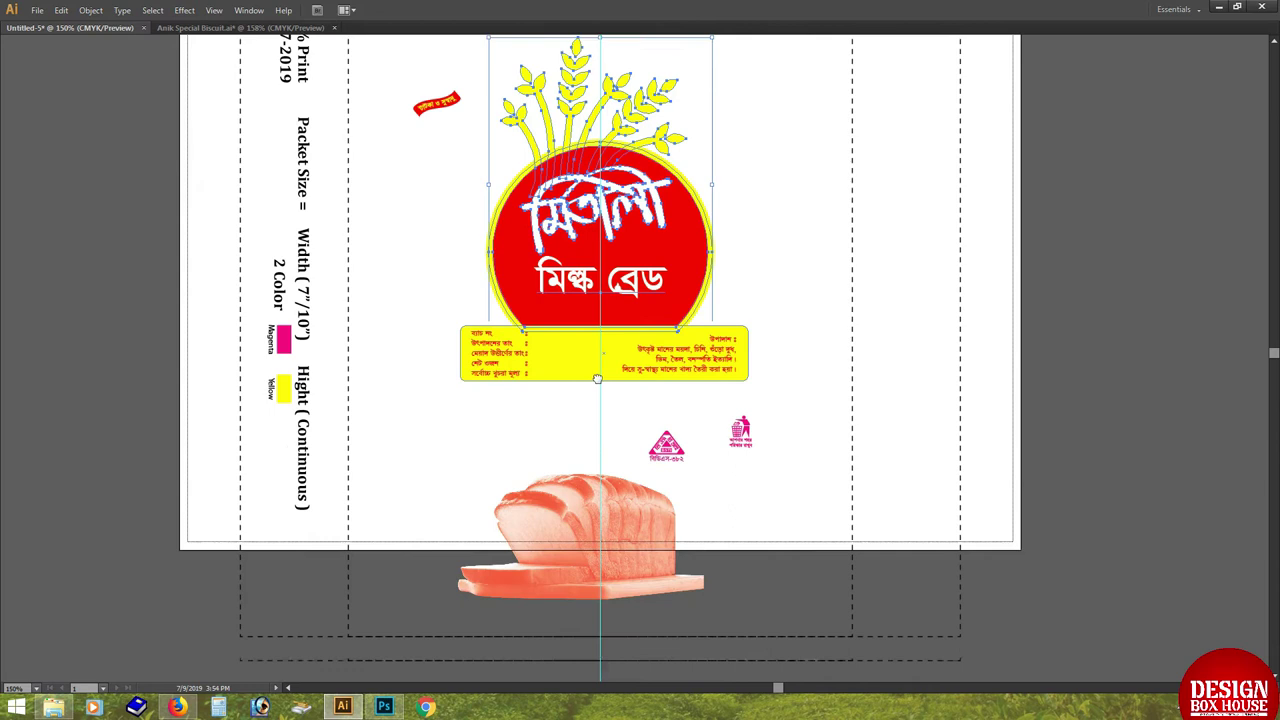
left_click(553, 326, "shift")
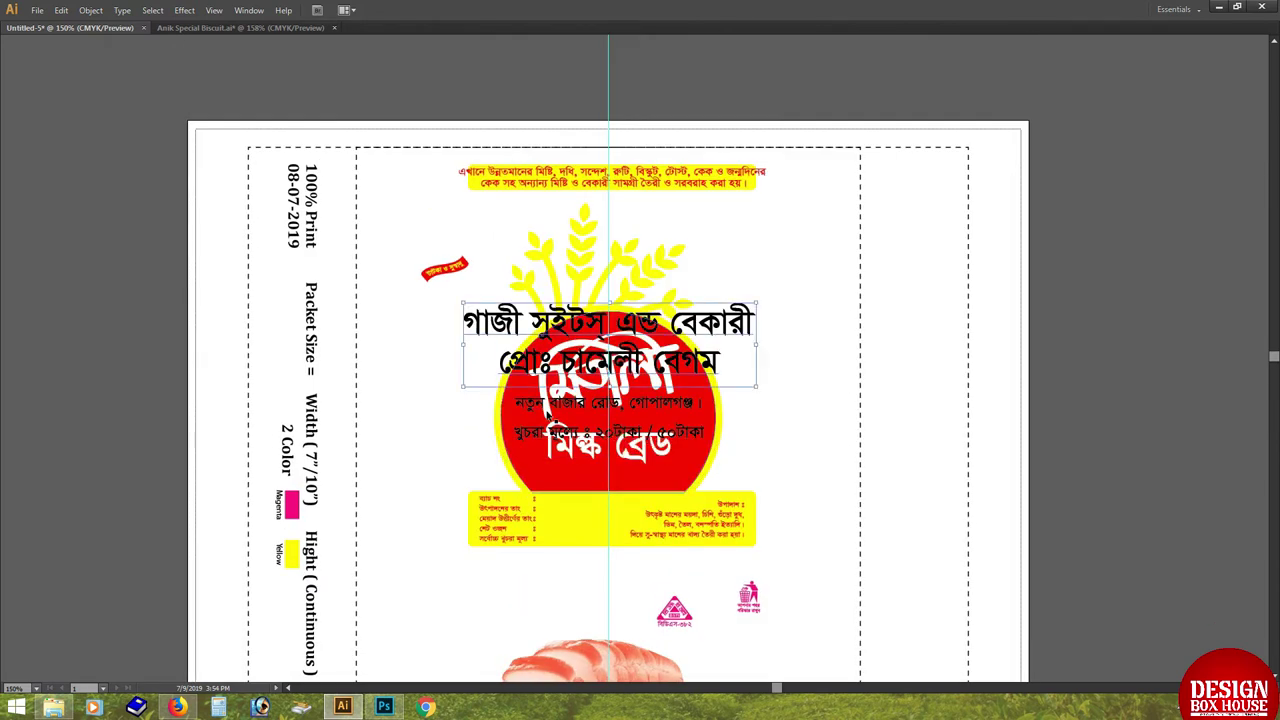
left_click_drag(600, 322, 968, 328)
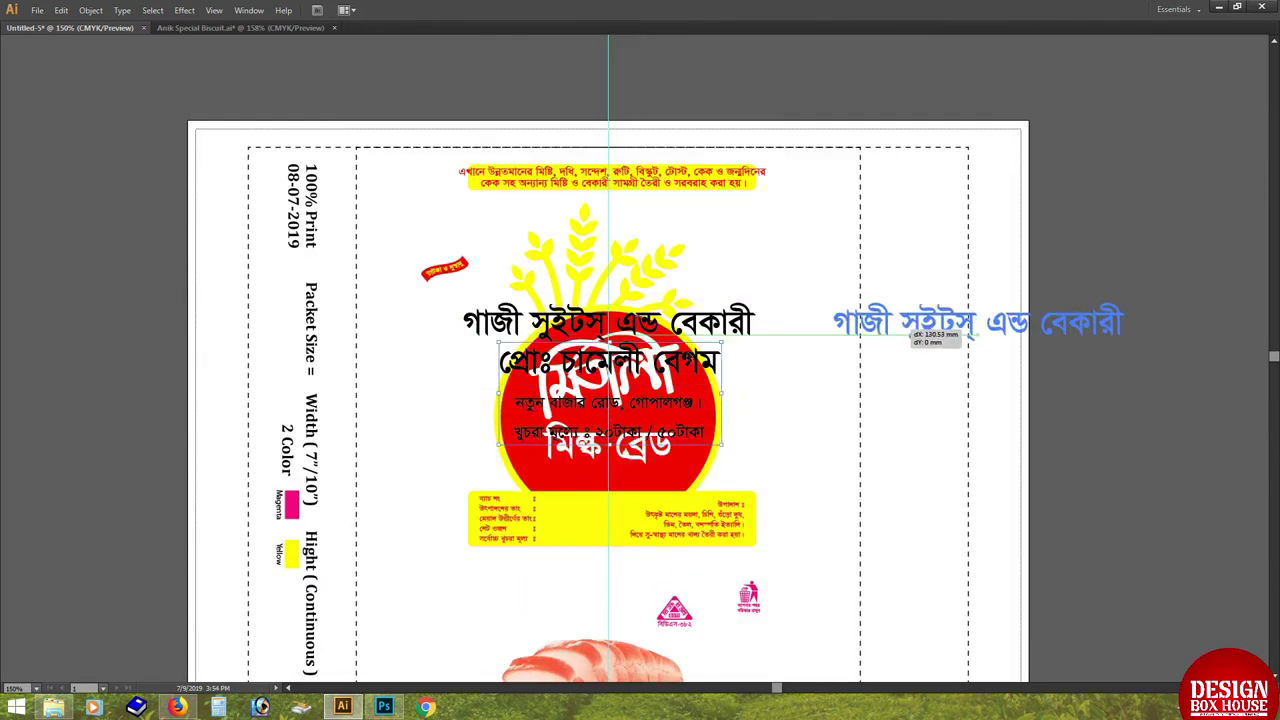
left_click(706, 372)
left_click_drag(706, 372, 1076, 379)
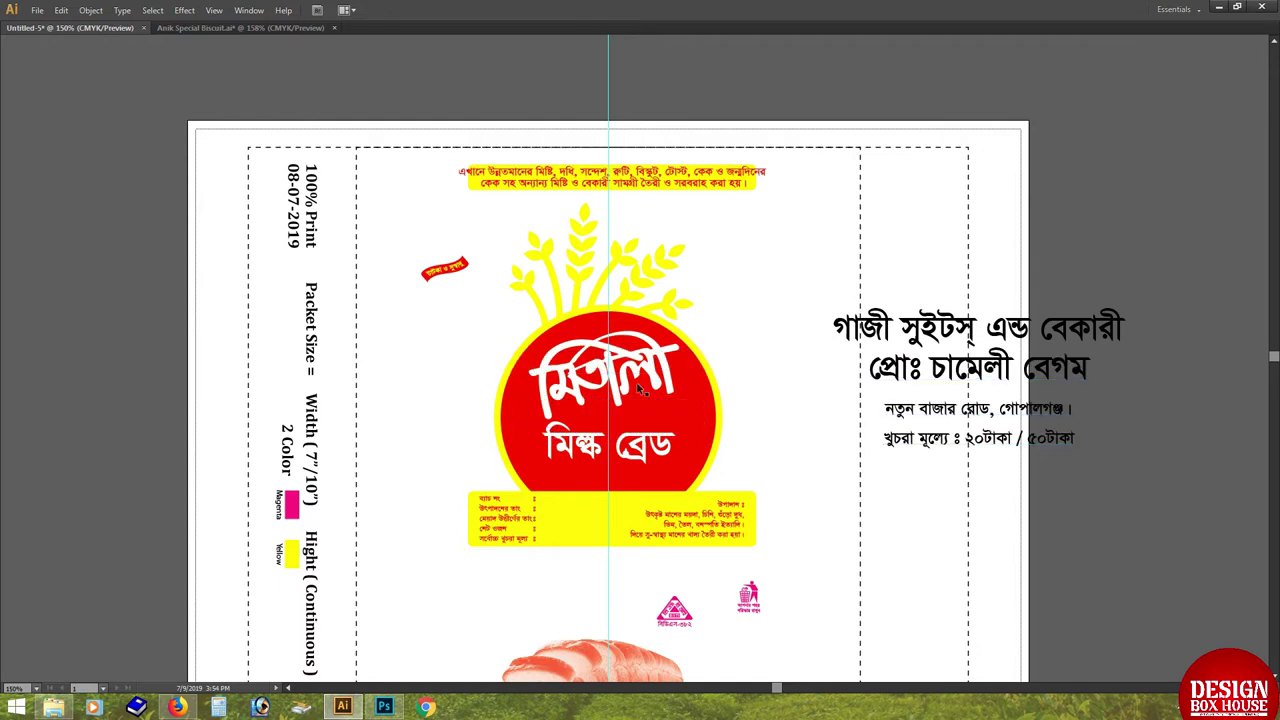
key("Delete")
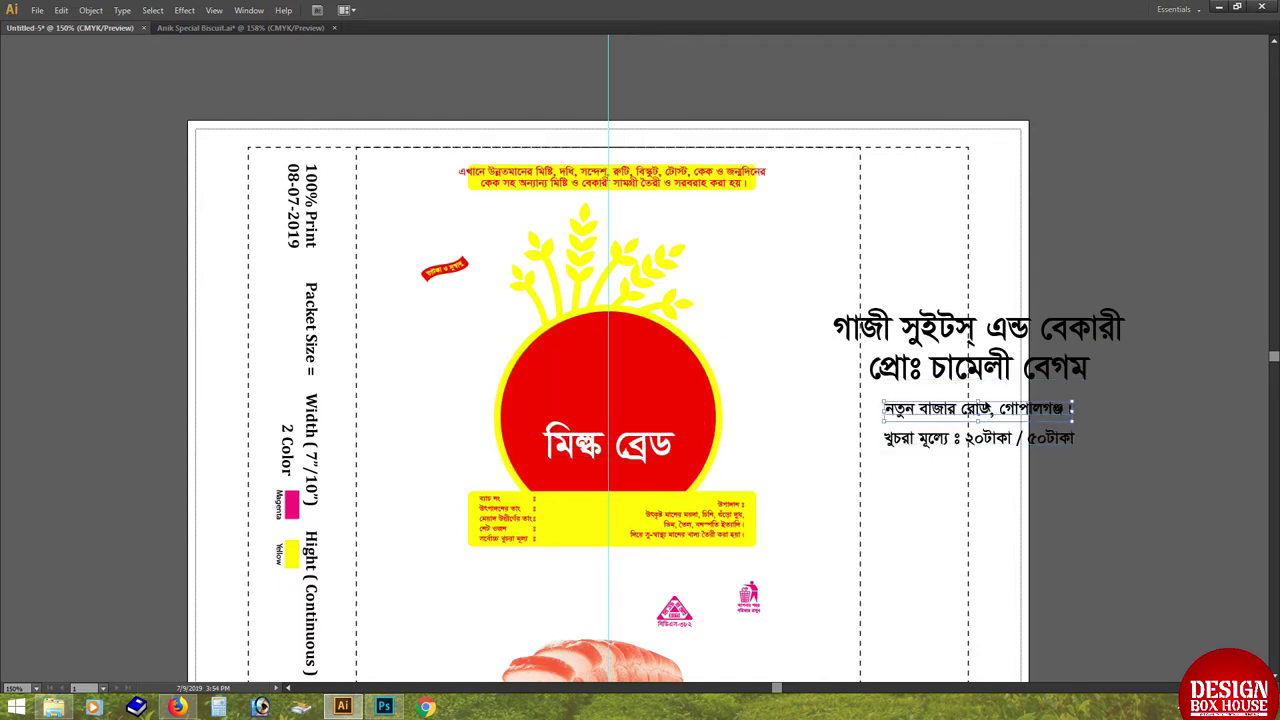
left_click(979, 340)
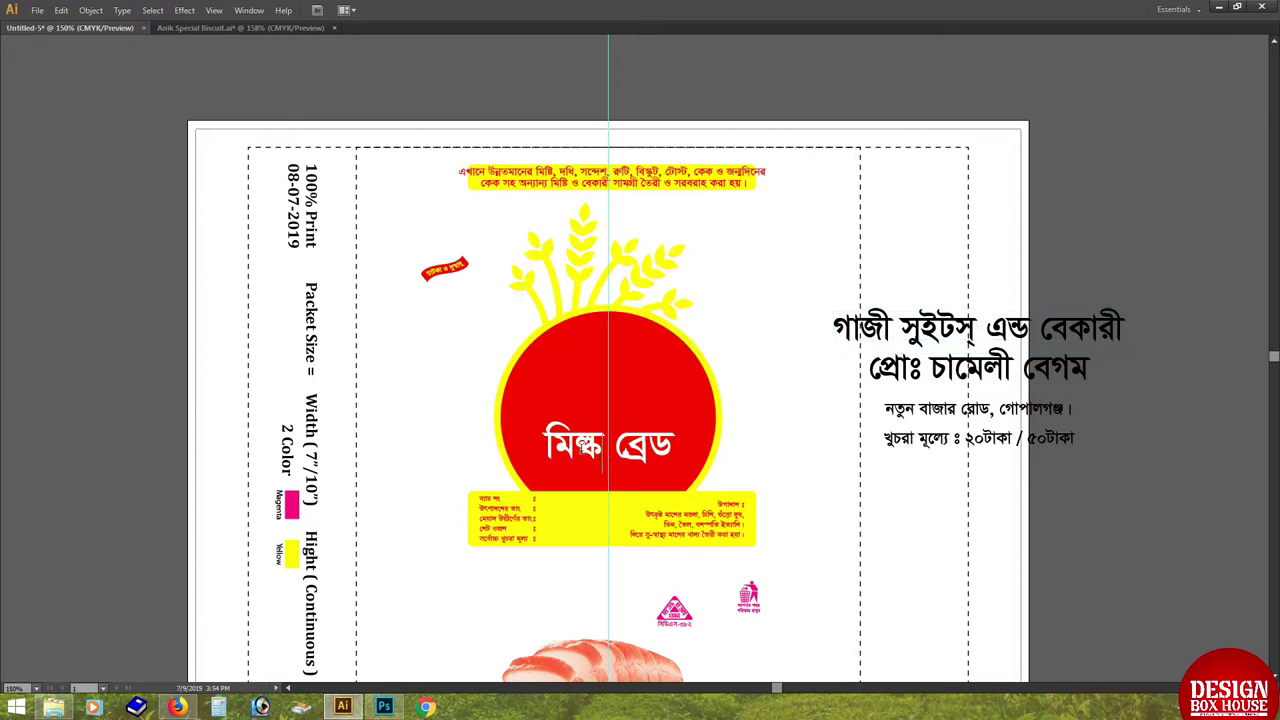
Replace মিল্ক in the circle with স্পেশাল so it reads স্পেশাল ব্রেড.
double_click(583, 451)
type("পে")
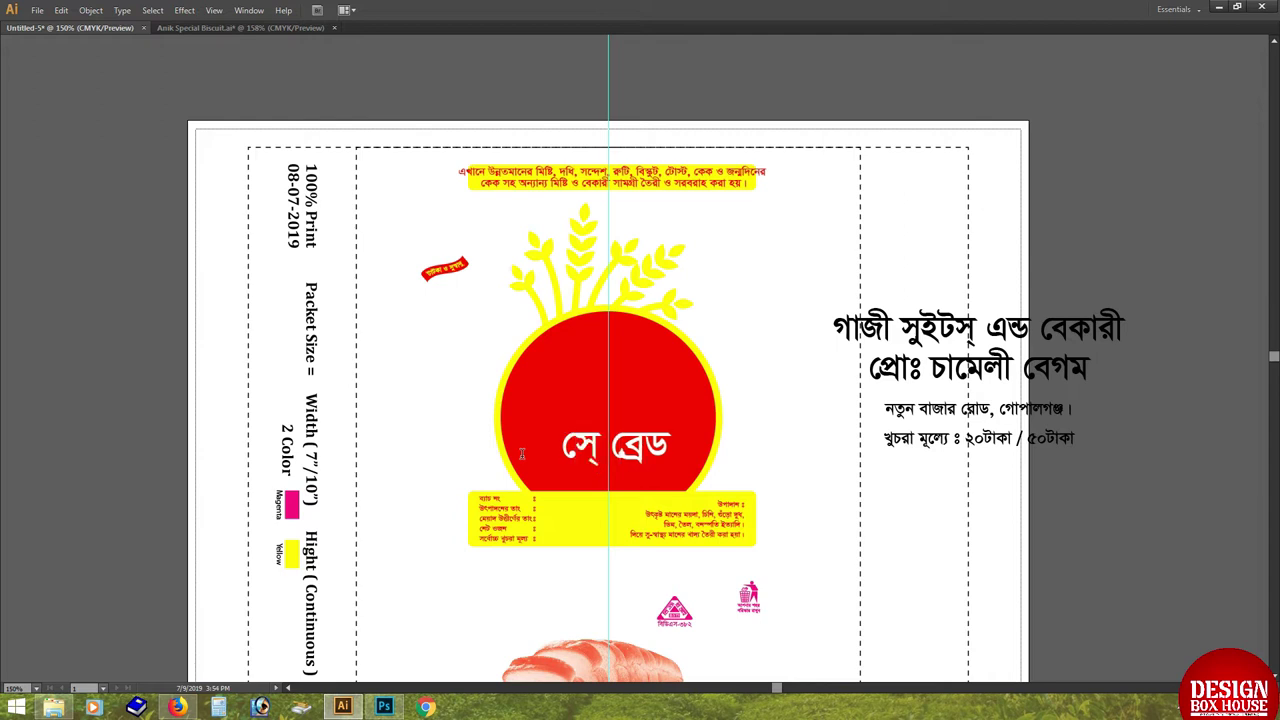
type("স্প্রে")
type("শাল")
key("Escape")
type("ল")
key("Escape")
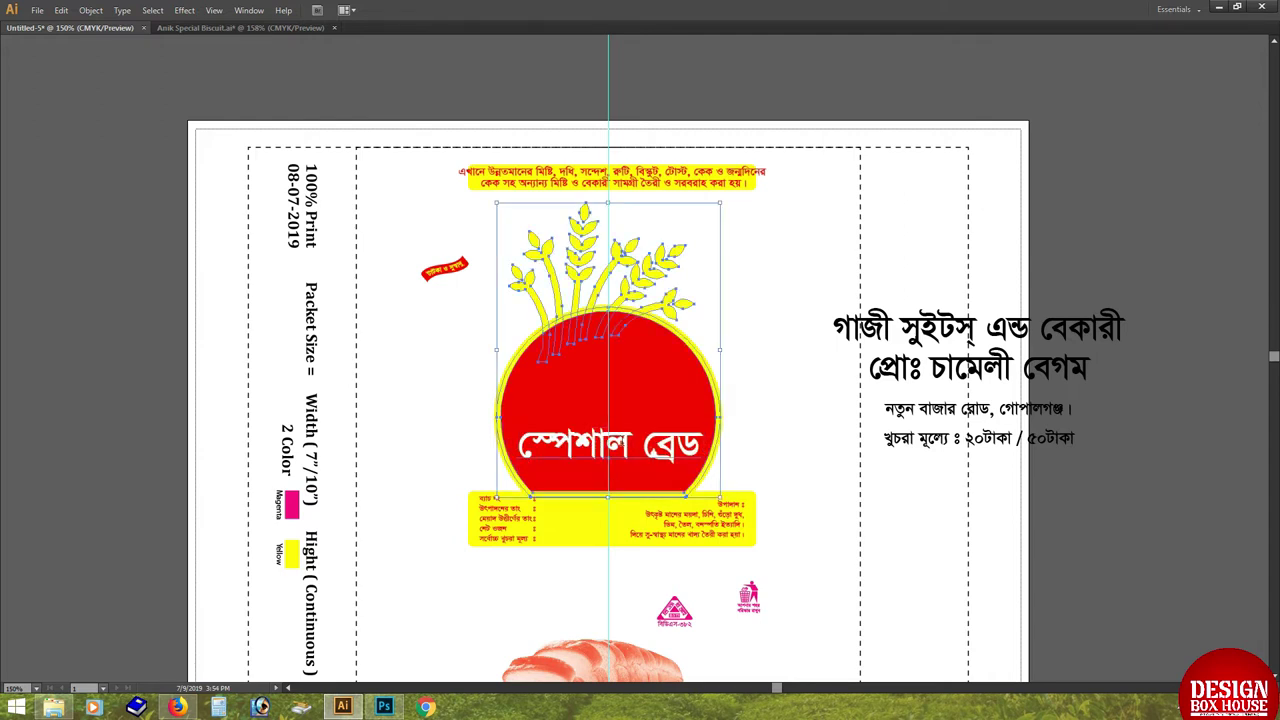
key("Tab")
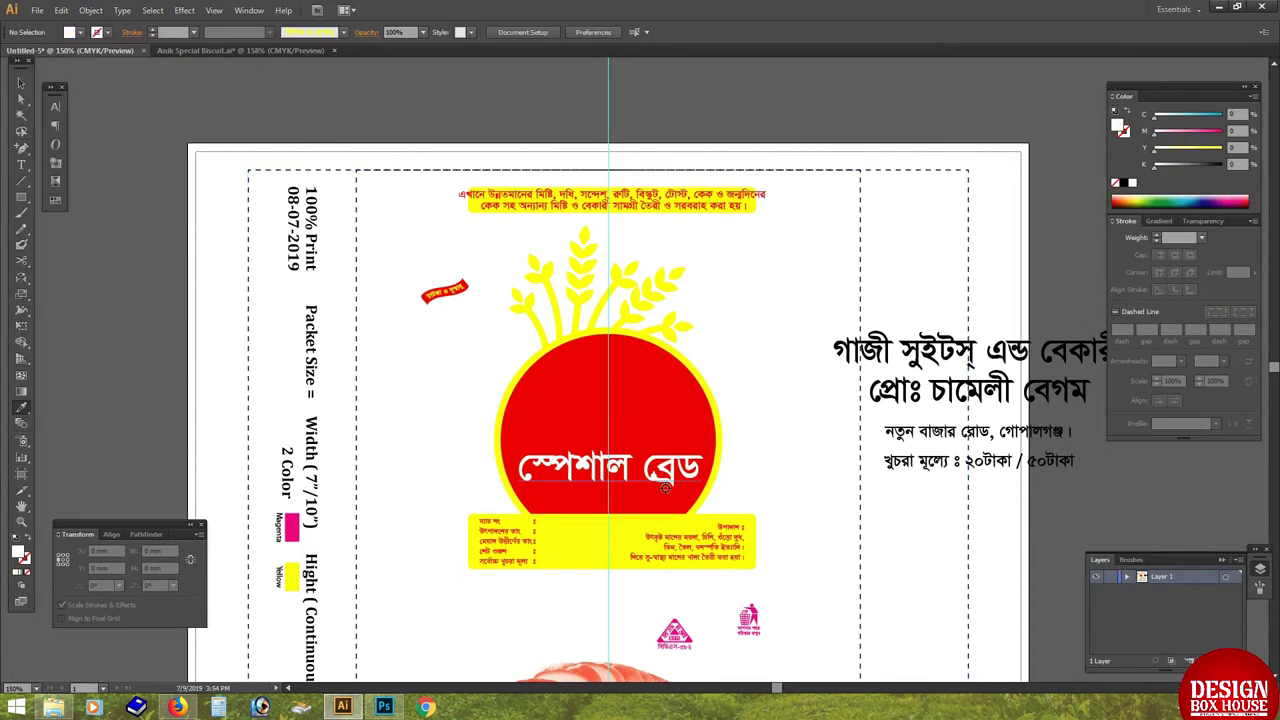
Duplicate the স্পেশাল ব্রেড text just above itself and replace the copy with গাজী সুইটস্.
key("v")
left_click(612, 483)
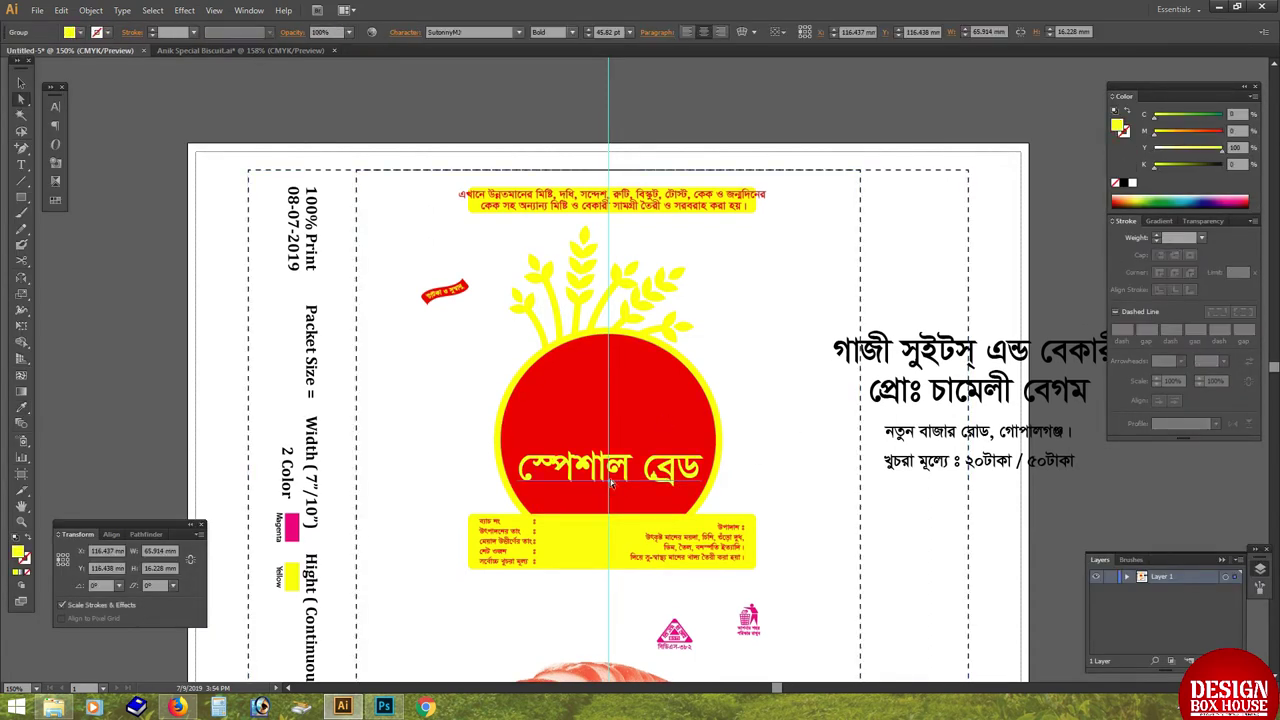
left_click_drag(612, 483, 620, 444)
key("t")
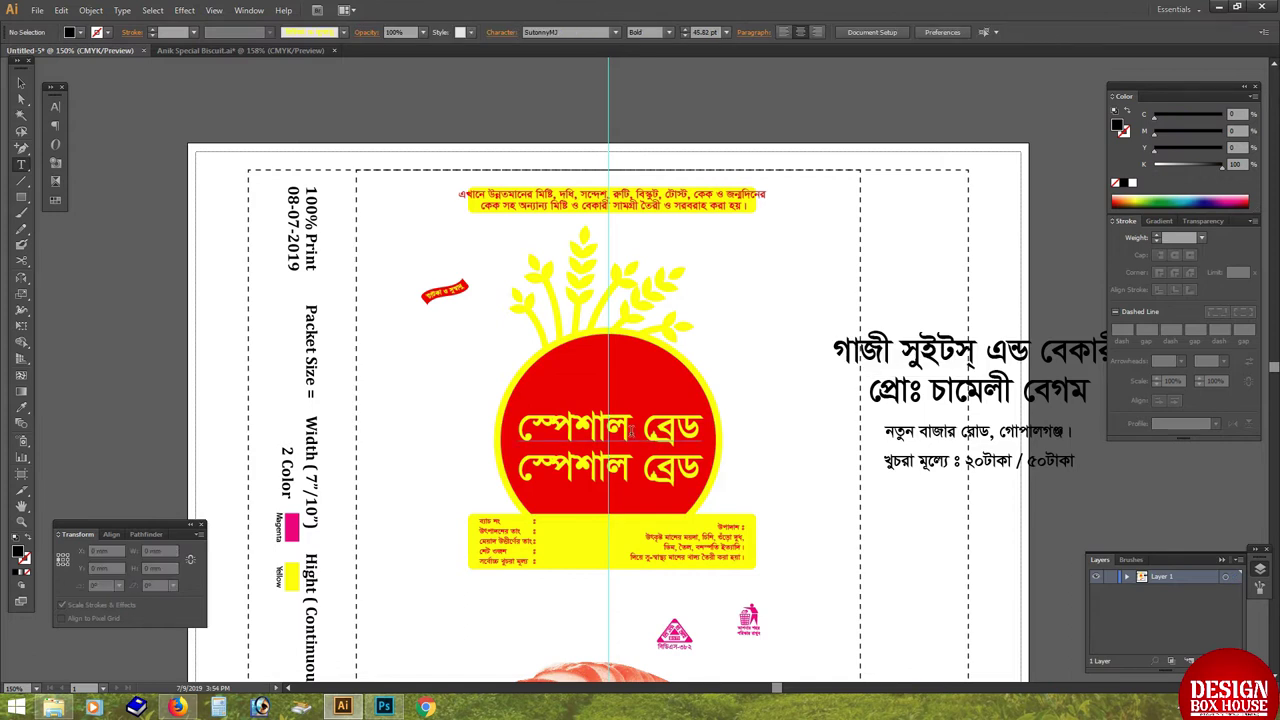
left_click(631, 430)
key("ctrl+a")
key("ctrl+v")
scroll(530, 400, "up", 3)
Set the গাজী সুইটস্ line in KongshoMJ, enlarge it to about 51 pt and colour it yellow.
left_click(55, 106)
left_click(130, 114)
key("Return")
key("Escape")
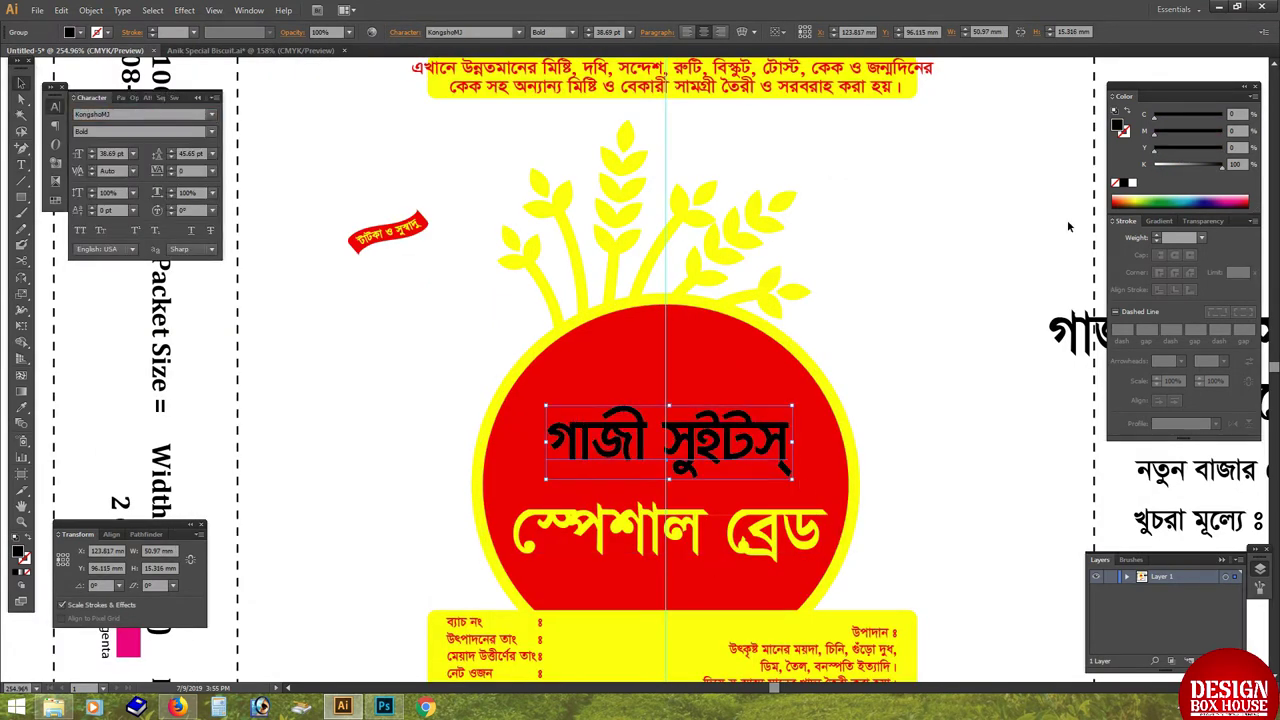
left_click_drag(668, 406, 668, 393)
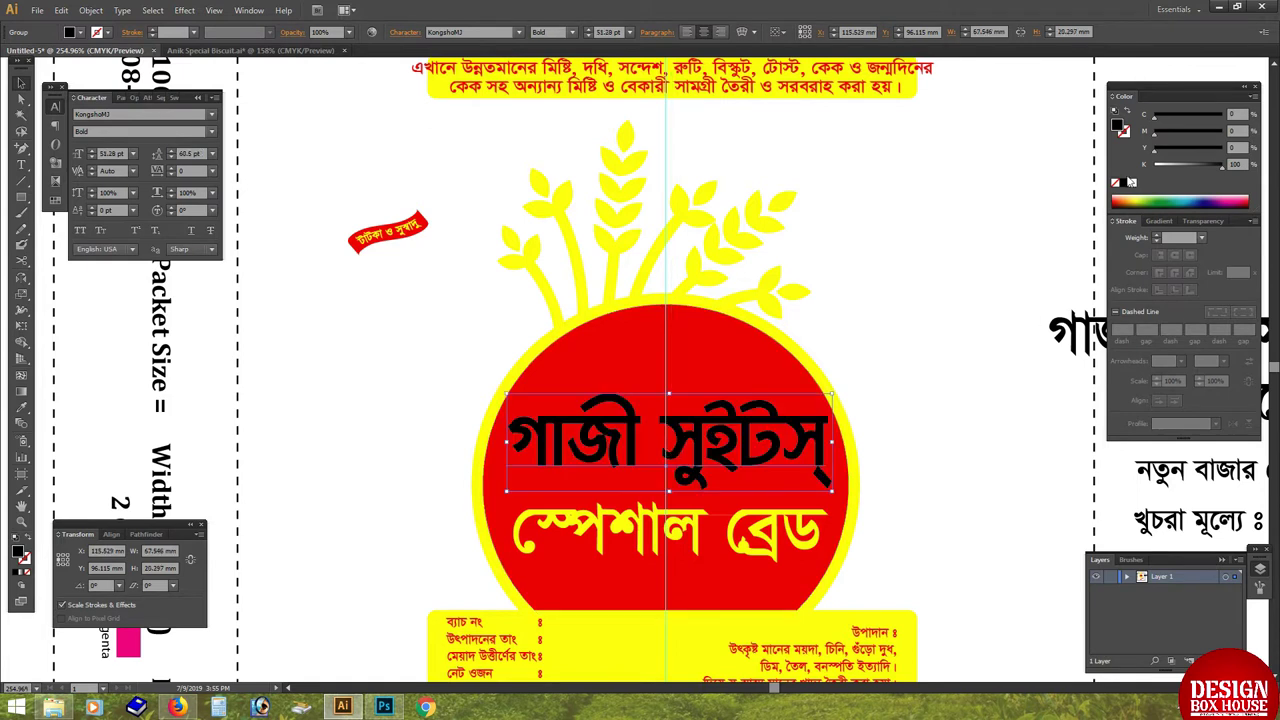
left_click(1132, 185)
key("Tab")
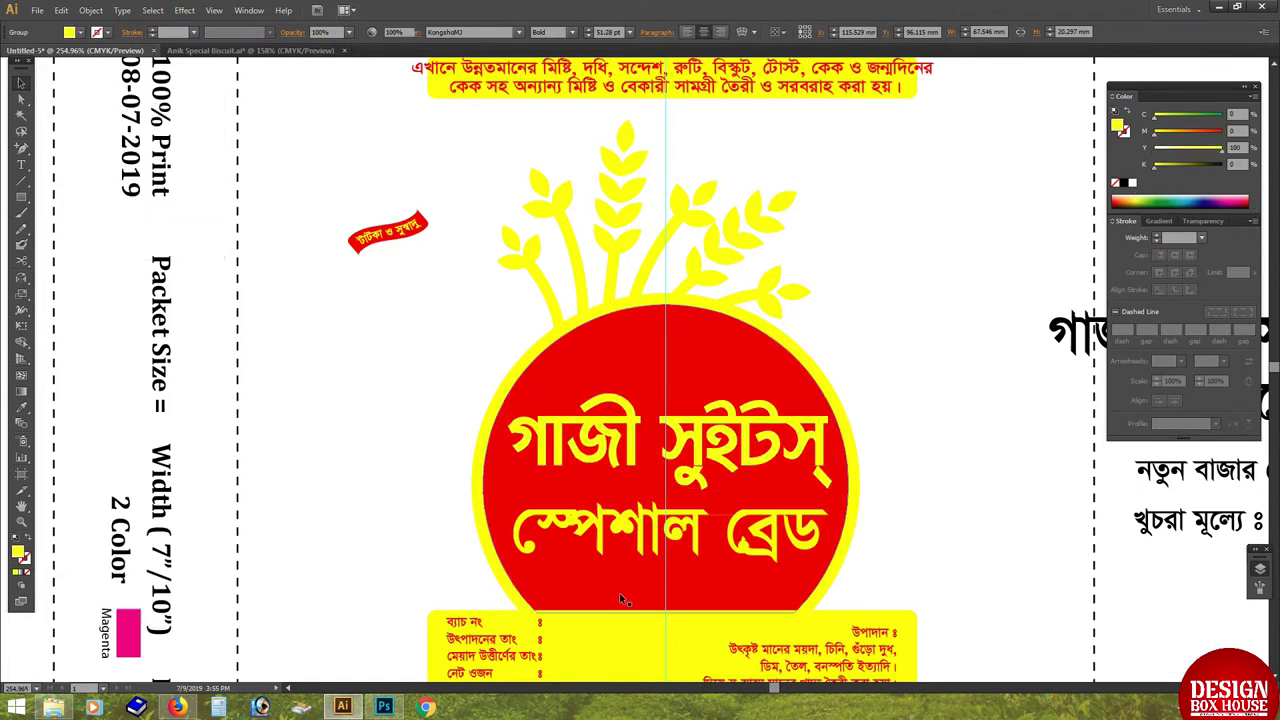
scroll(642, 367, "up", 1)
left_click(642, 367)
Shrink the logo and rearrange the notice banner, bread picture and yellow info box.
left_click_drag(627, 188, 627, 197)
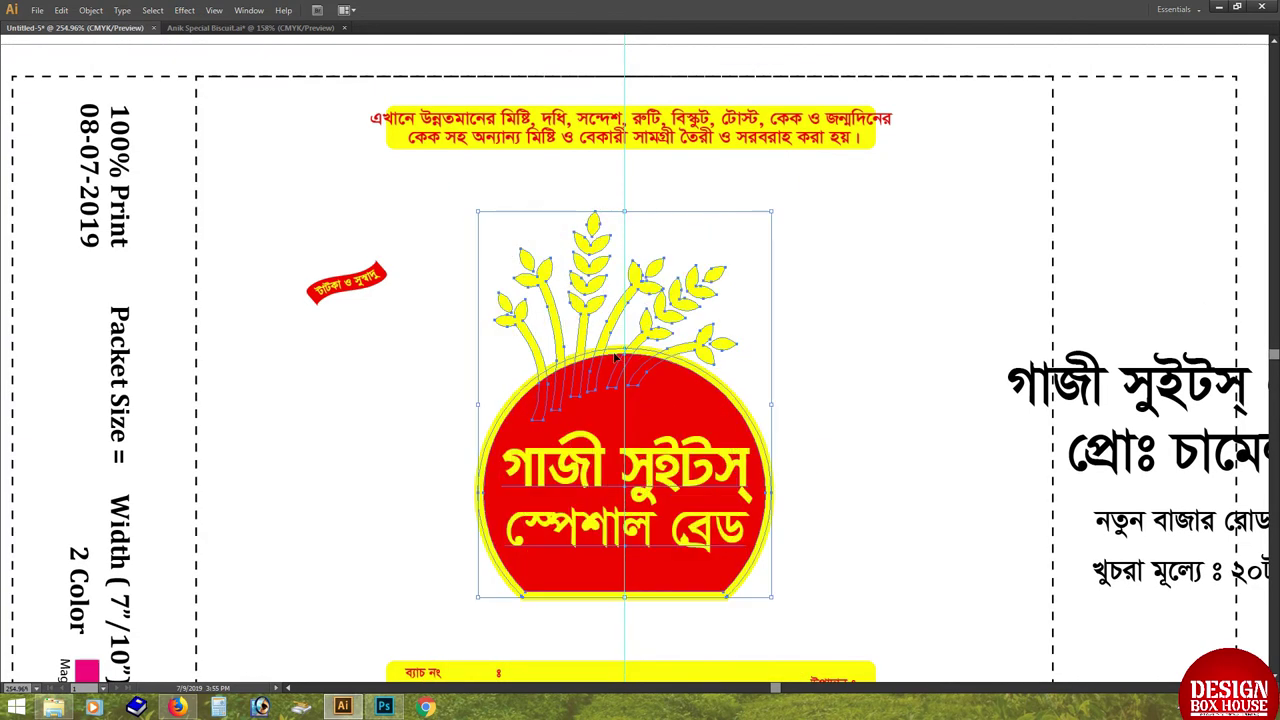
scroll(630, 420, "down", 3)
left_click_drag(635, 463, 635, 428)
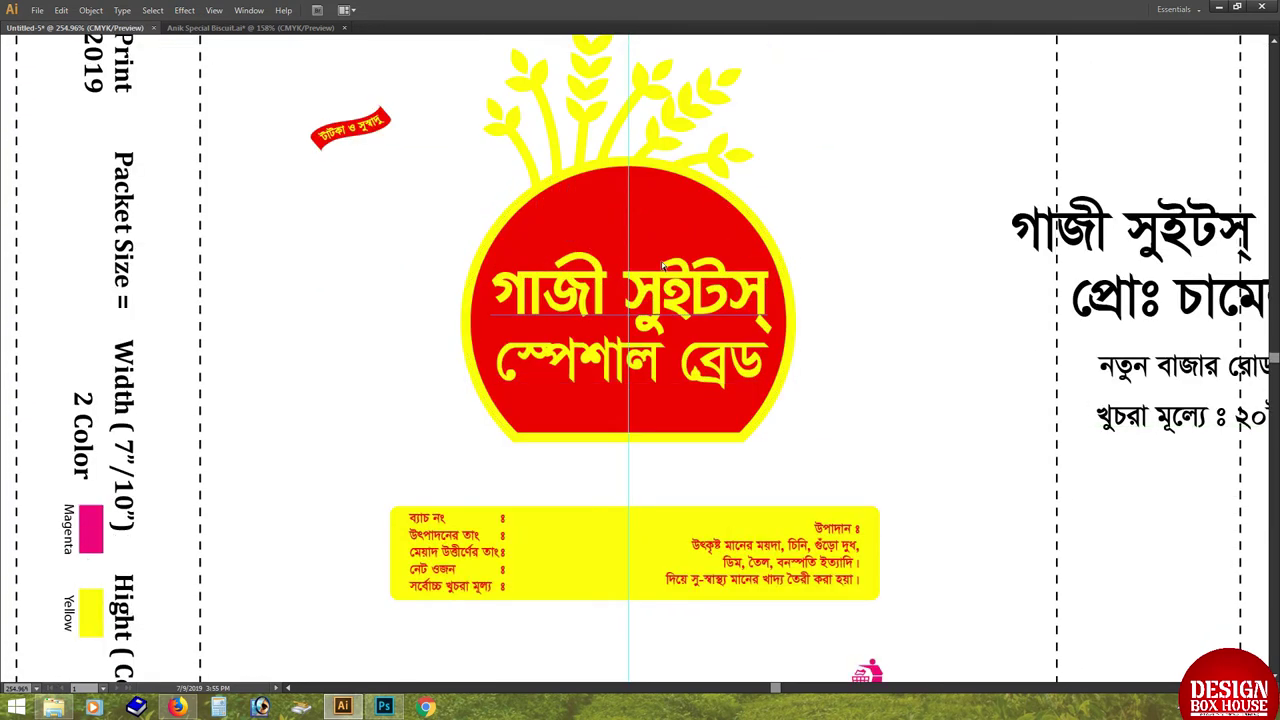
key("ctrl+minus")
left_click_drag(660, 86, 660, 483)
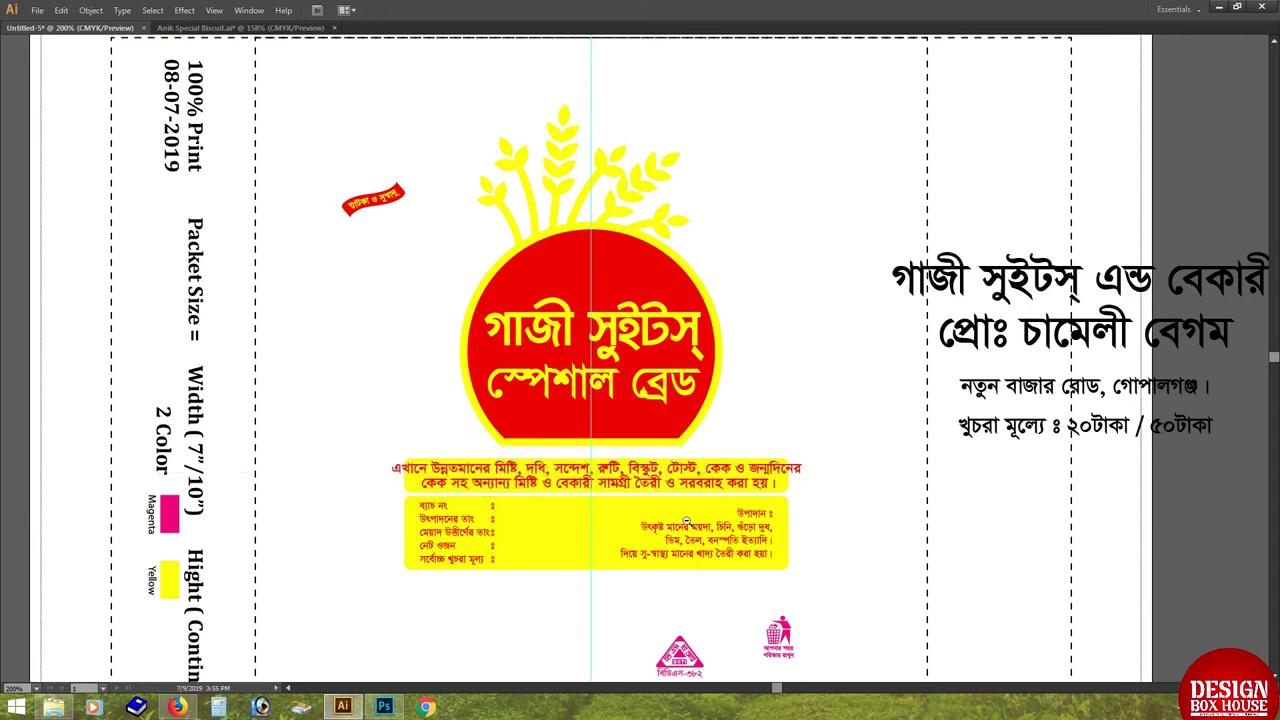
key("ctrl+minus")
scroll(497, 480, "up", 5)
left_click_drag(497, 480, 496, 130)
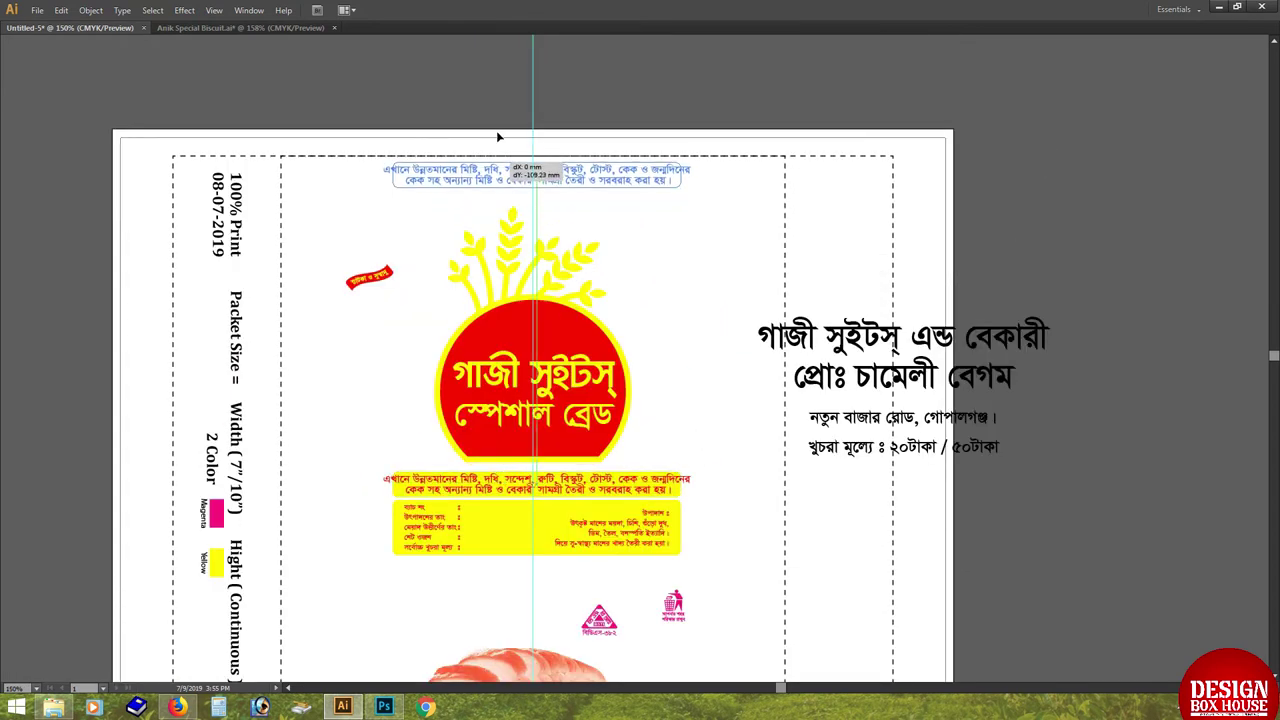
left_click_drag(491, 676, 521, 466)
scroll(505, 430, "down", 3)
left_click_drag(500, 352, 500, 480)
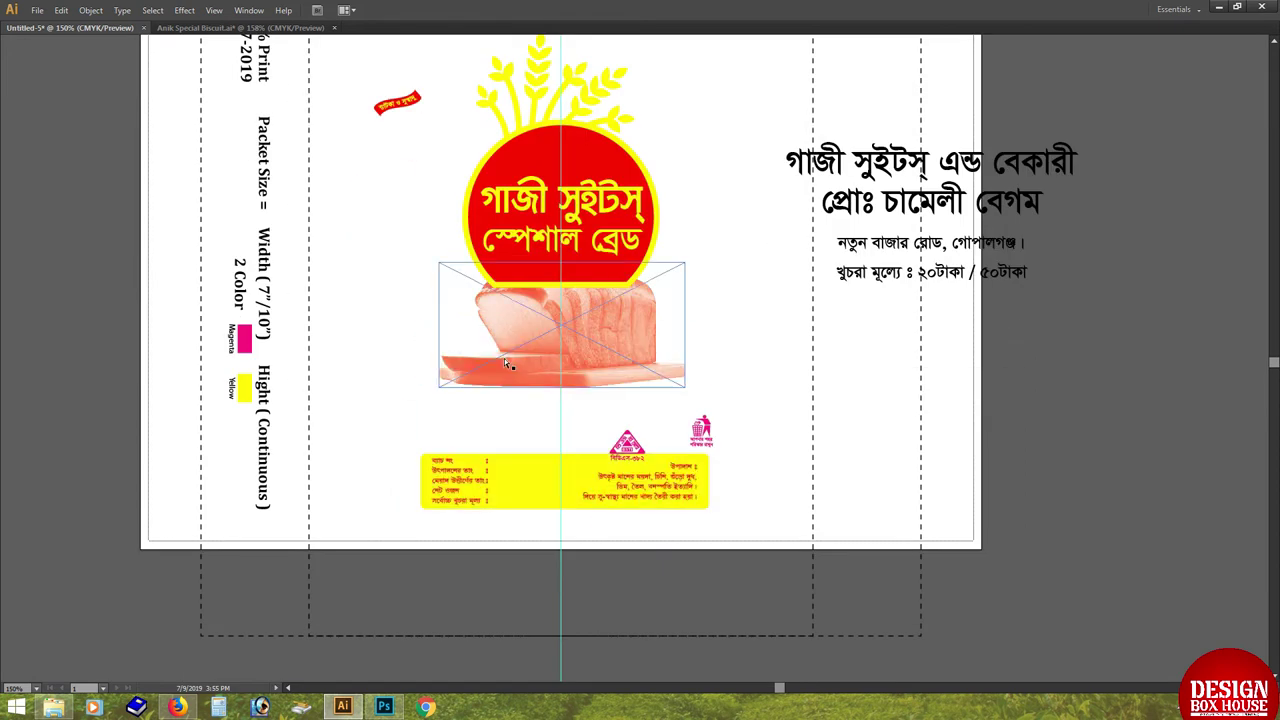
Check the bread picture's outline and transparency settings, then fit the artboard in view.
key("Tab")
left_click(504, 358)
key("ctrl+shift+b")
left_click(1201, 221)
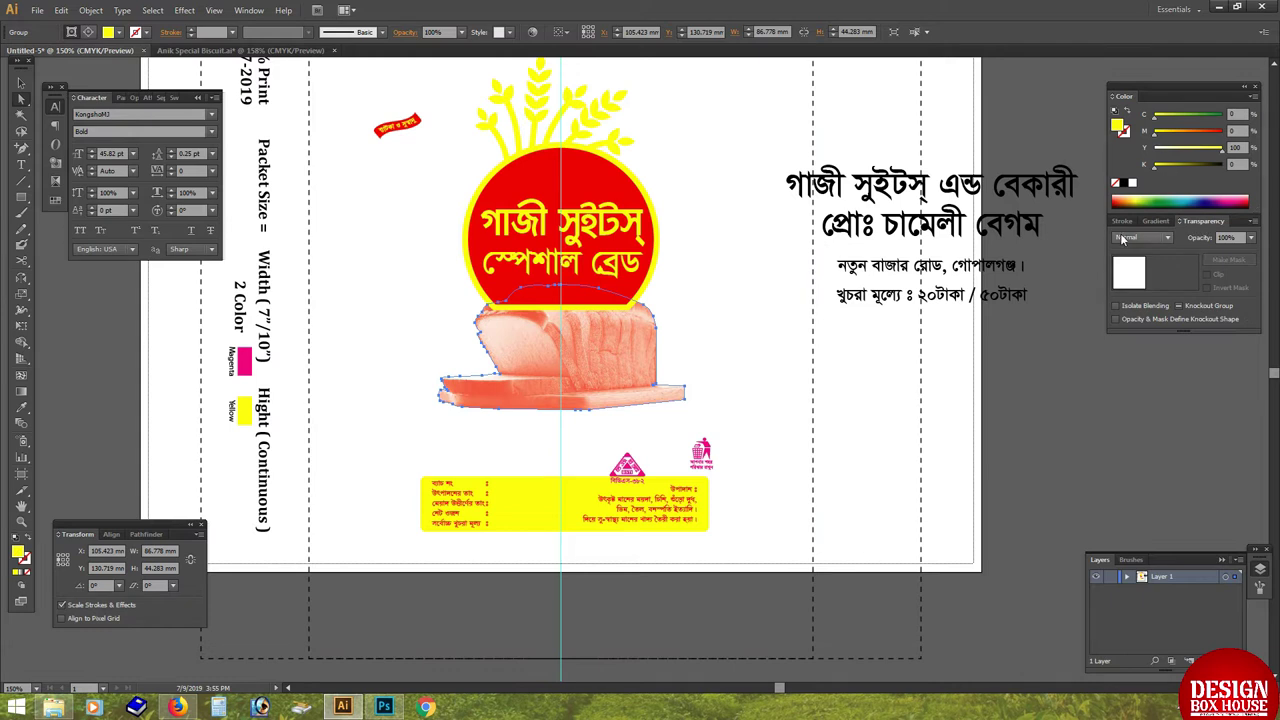
left_click(1123, 221)
key("ctrl+shift+a")
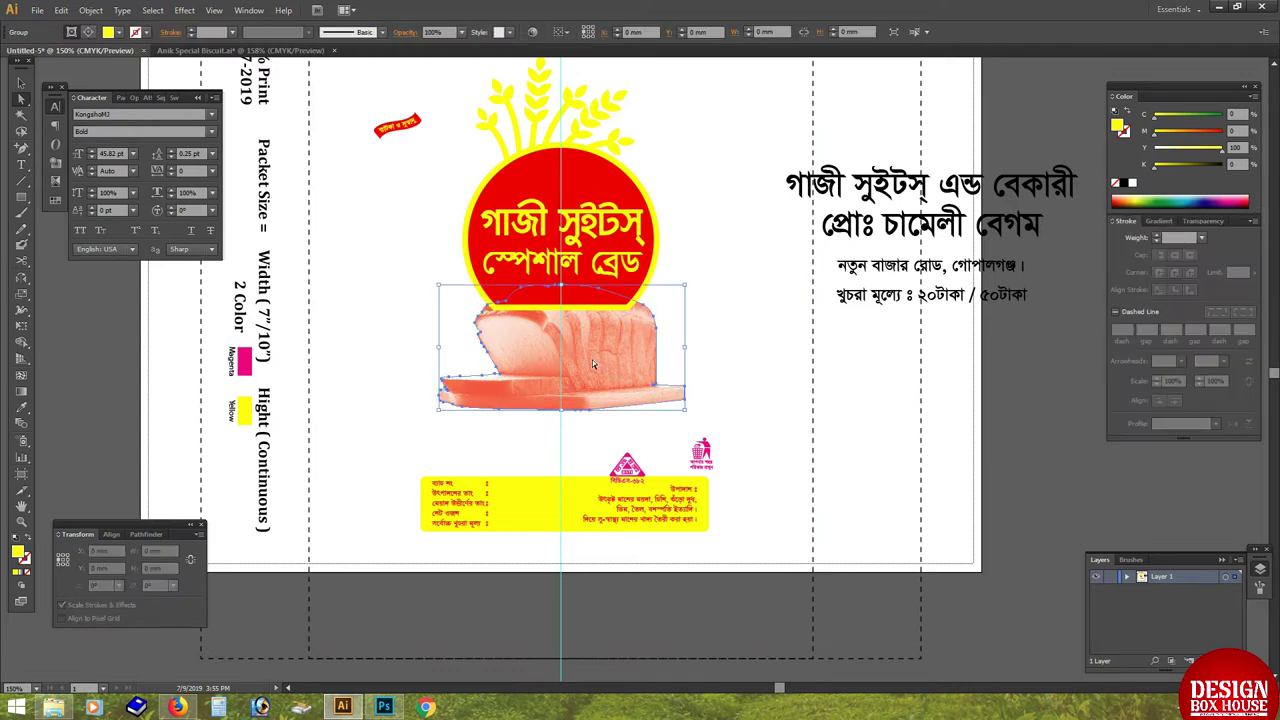
left_click(588, 387)
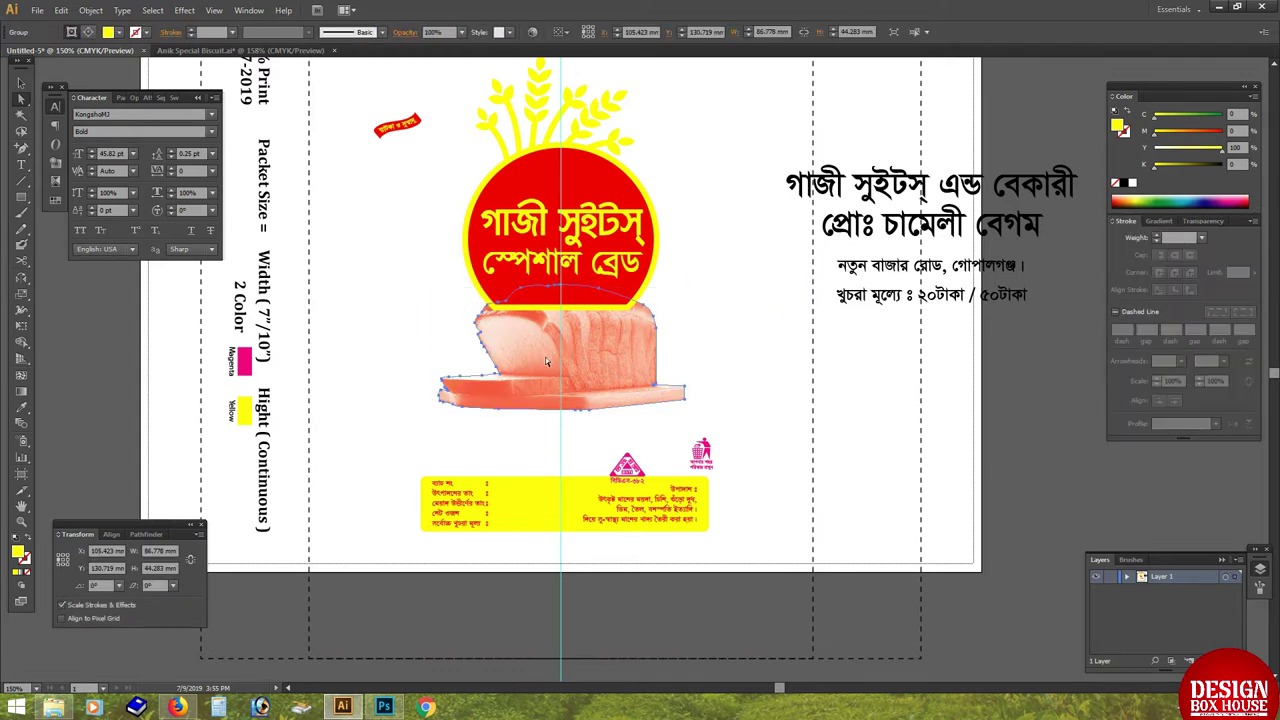
left_click(1203, 221)
key("ctrl+shift+a")
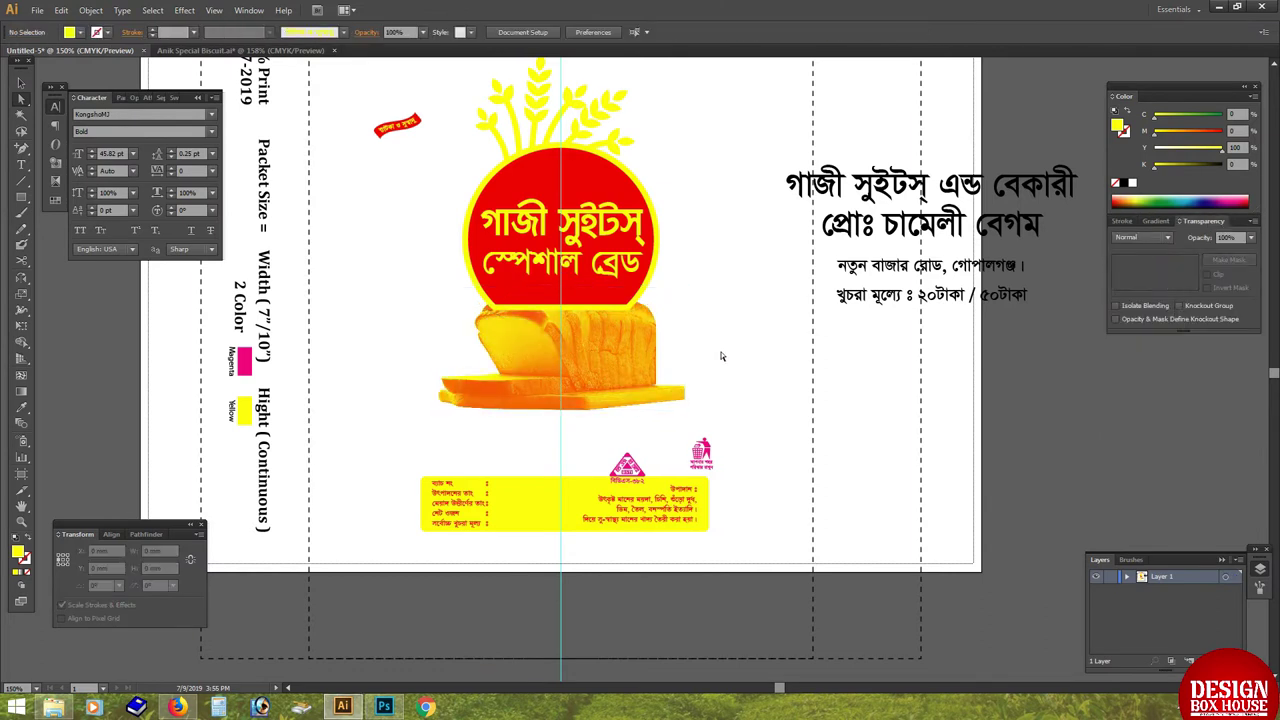
key("ctrl+0")
key("Tab")
Top-align the wheat sprigs and red circle emblem with Vertical Align Top.
left_click(731, 368)
key("Tab")
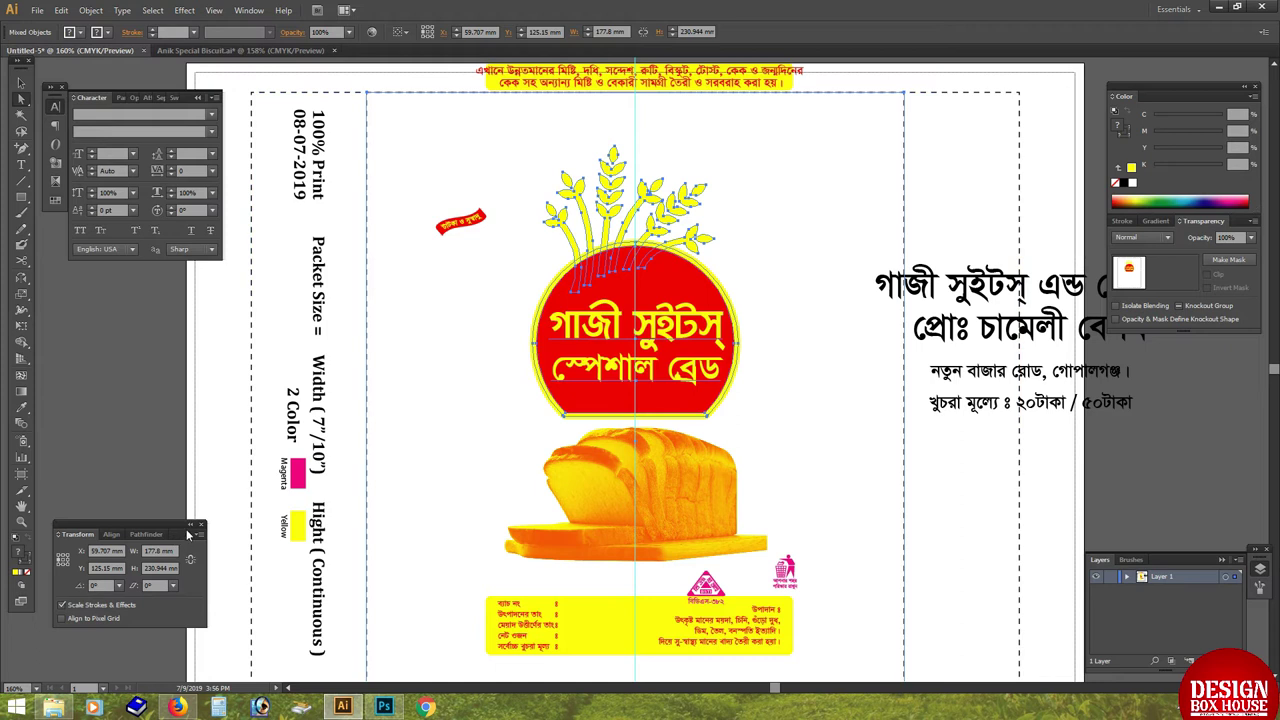
left_click(111, 534)
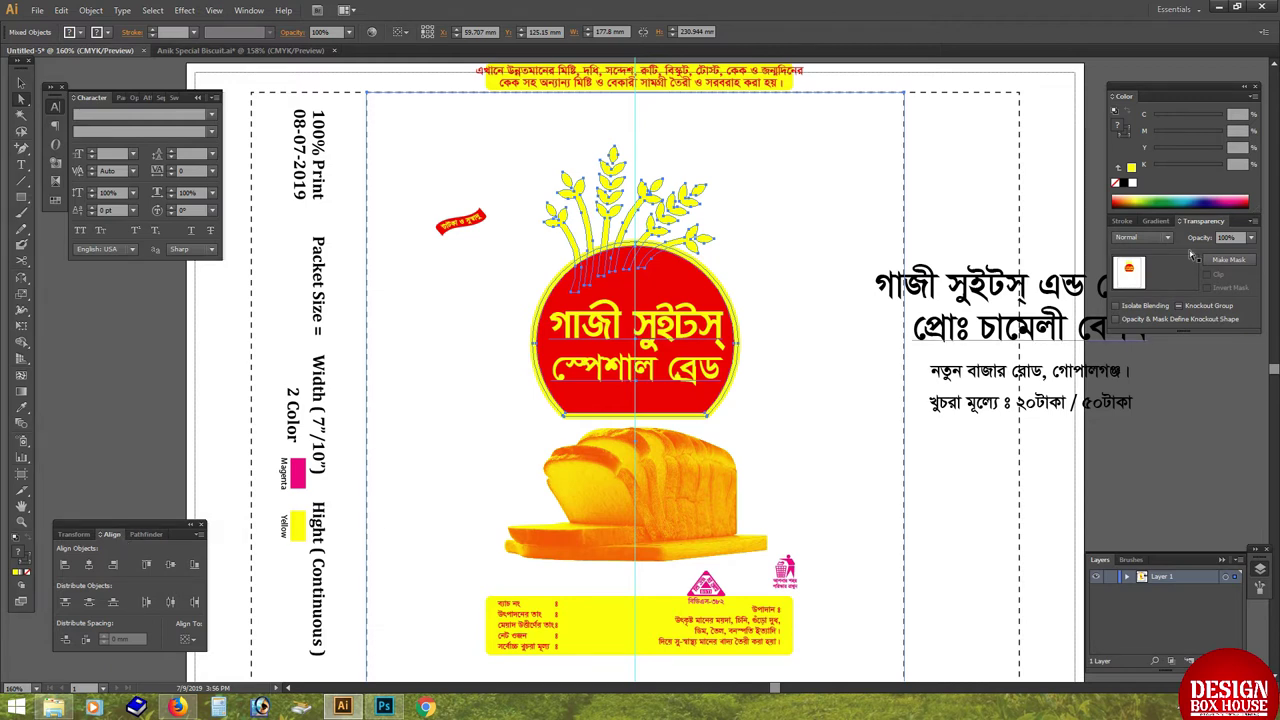
left_click(150, 571)
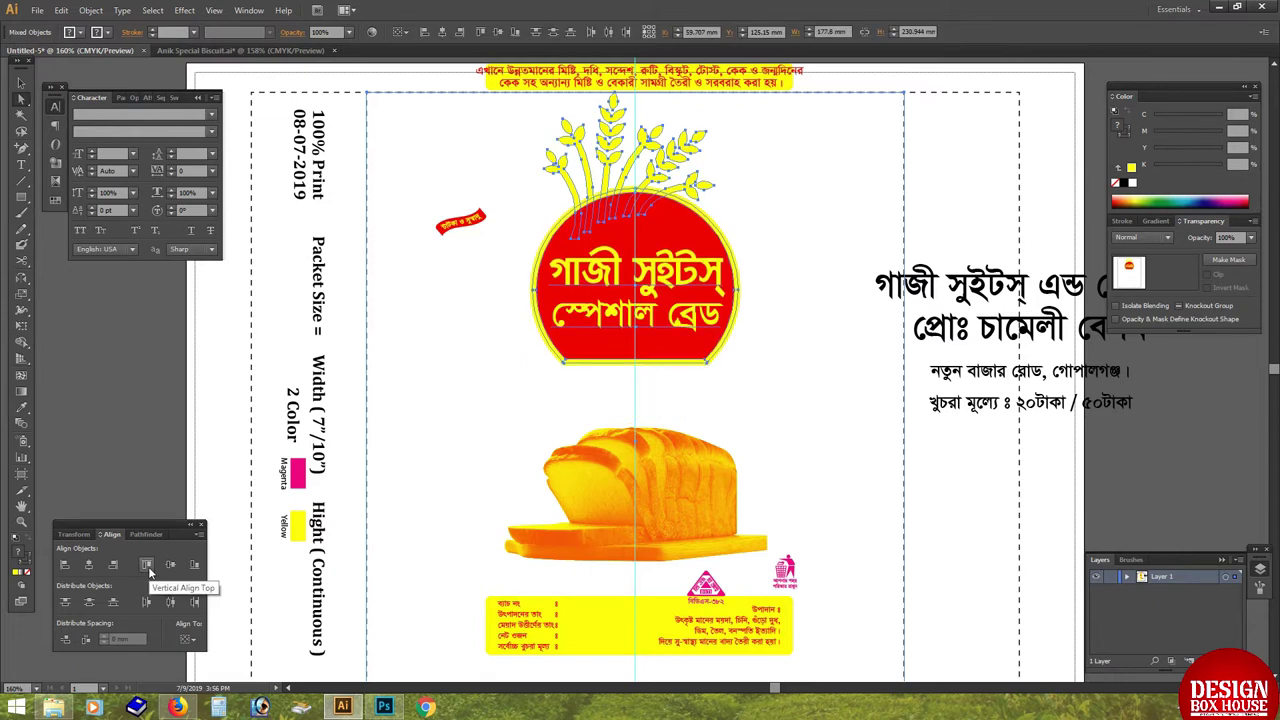
key("Tab")
left_click(577, 393)
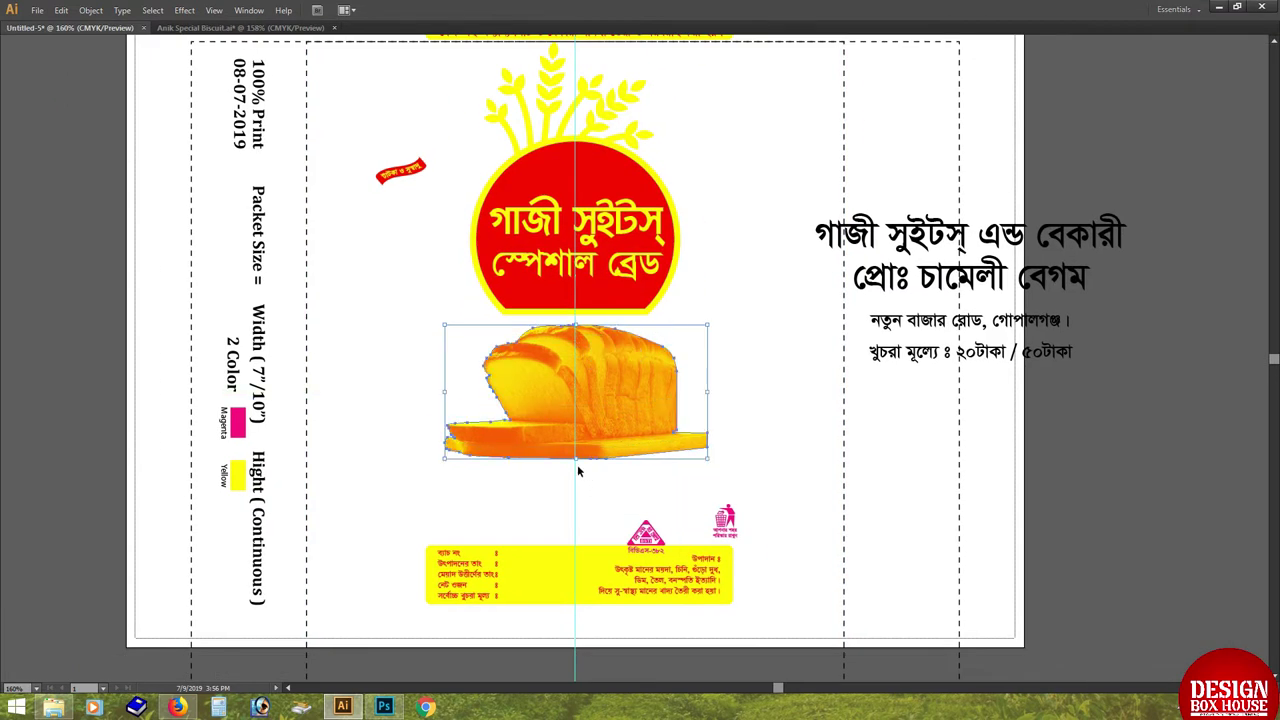
Shrink the bread image and reposition the title texts inside the red circle.
left_click_drag(577, 459, 577, 424)
left_click_drag(527, 288, 511, 351)
left_click_drag(310, 248, 864, 372)
left_click(615, 424)
mouse_move(615, 424)
left_mouse_down()
mouse_move(549, 437)
mouse_move(549, 452)
left_mouse_up()
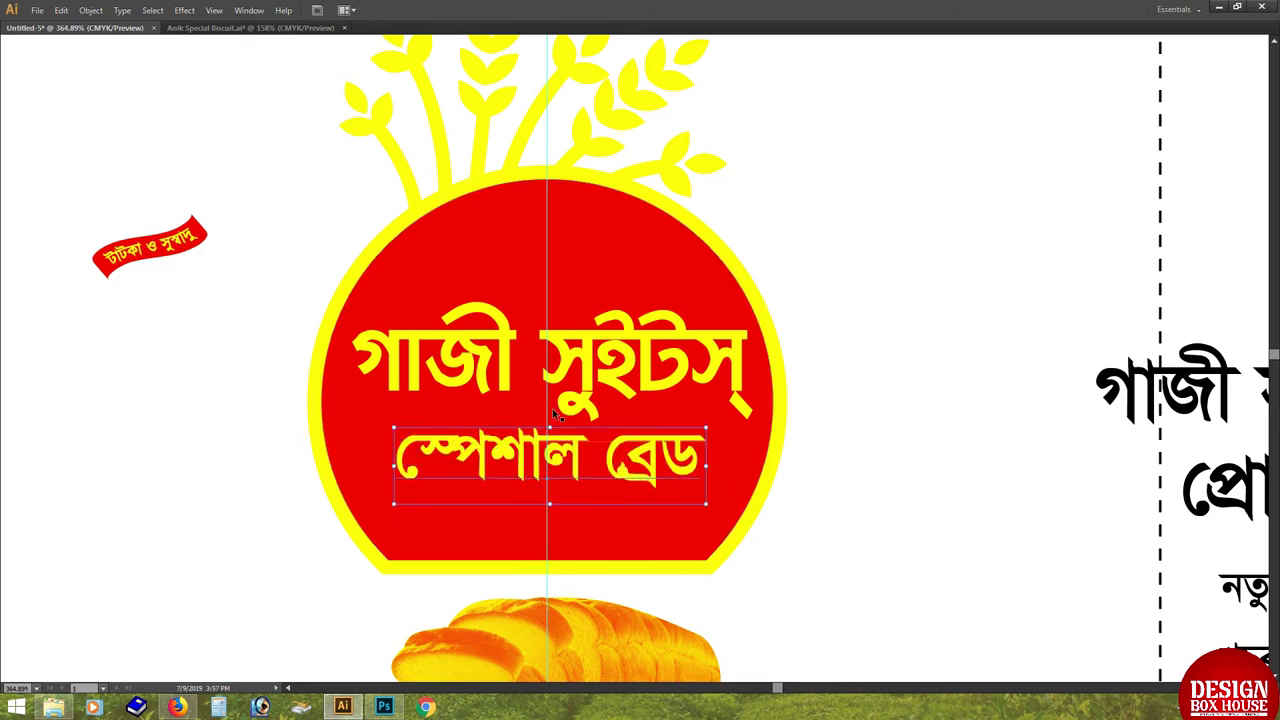
left_click_drag(505, 390, 561, 358)
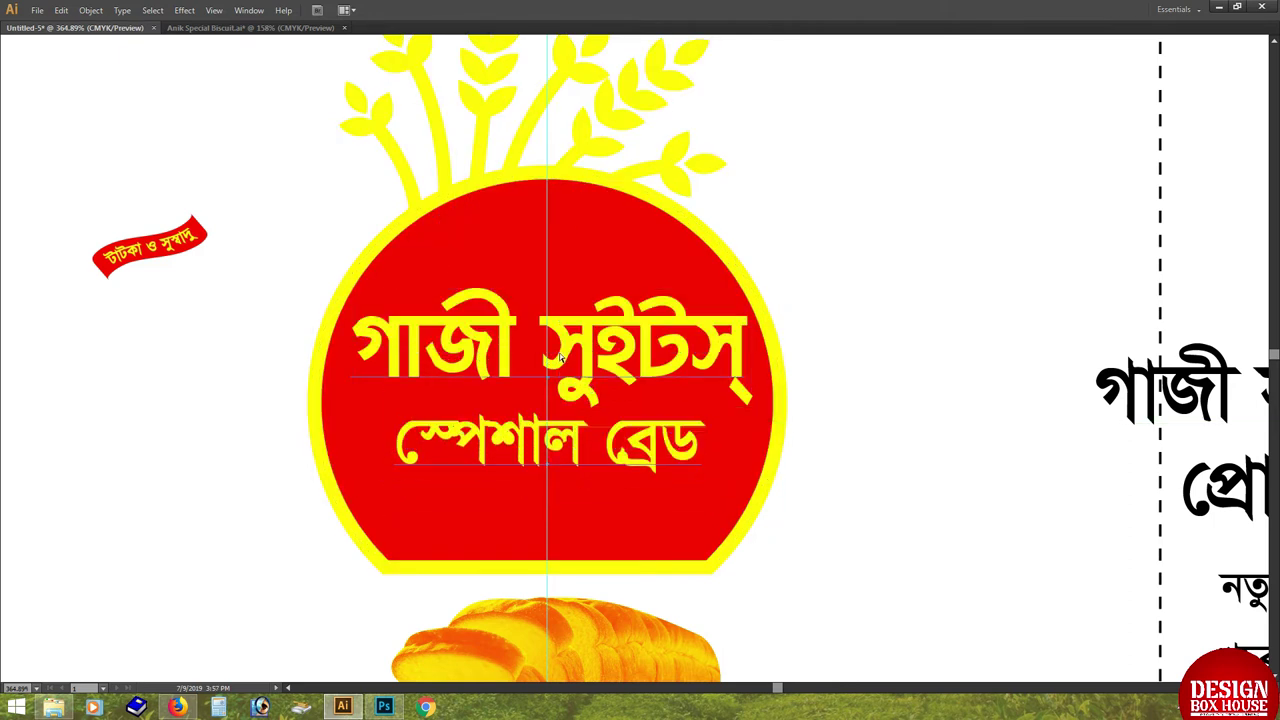
key("Tab")
Flatten the circle's bottom by erasing an overlapping rectangle with Shape Builder.
left_click_drag(269, 440, 969, 593)
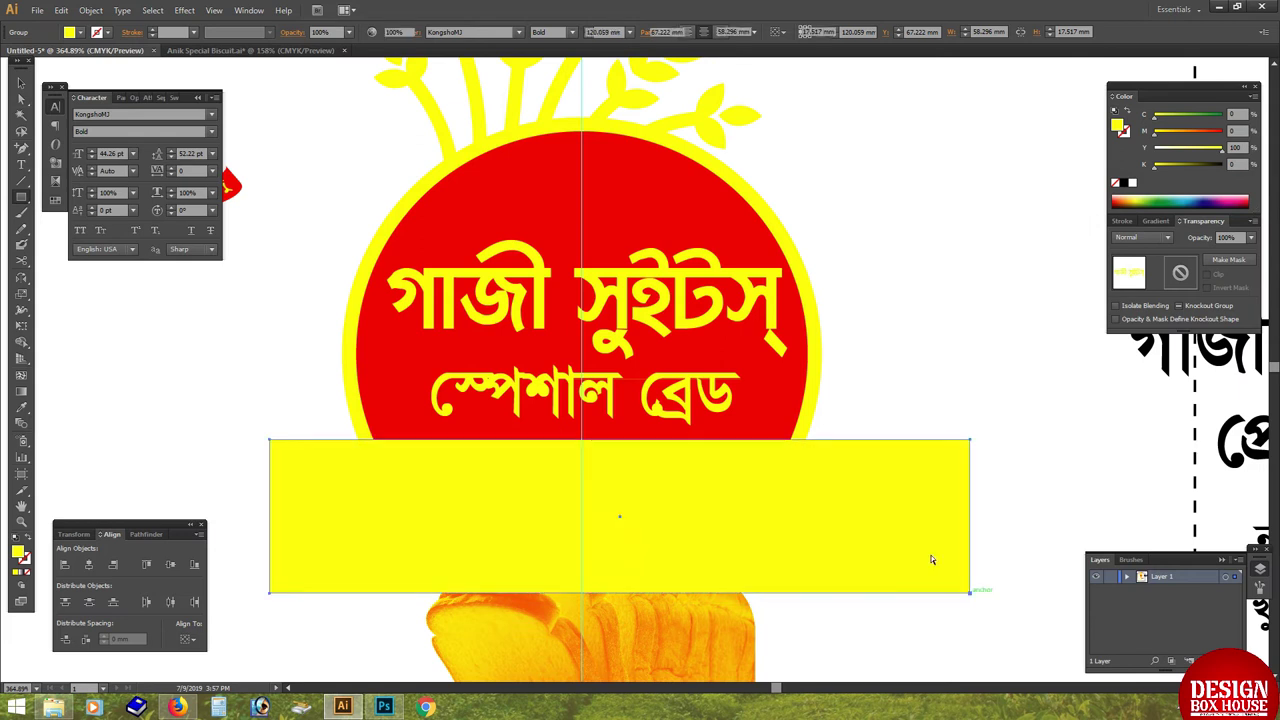
left_click(802, 440, "shift")
key("shift+m")
left_click_drag(1040, 480, 608, 480)
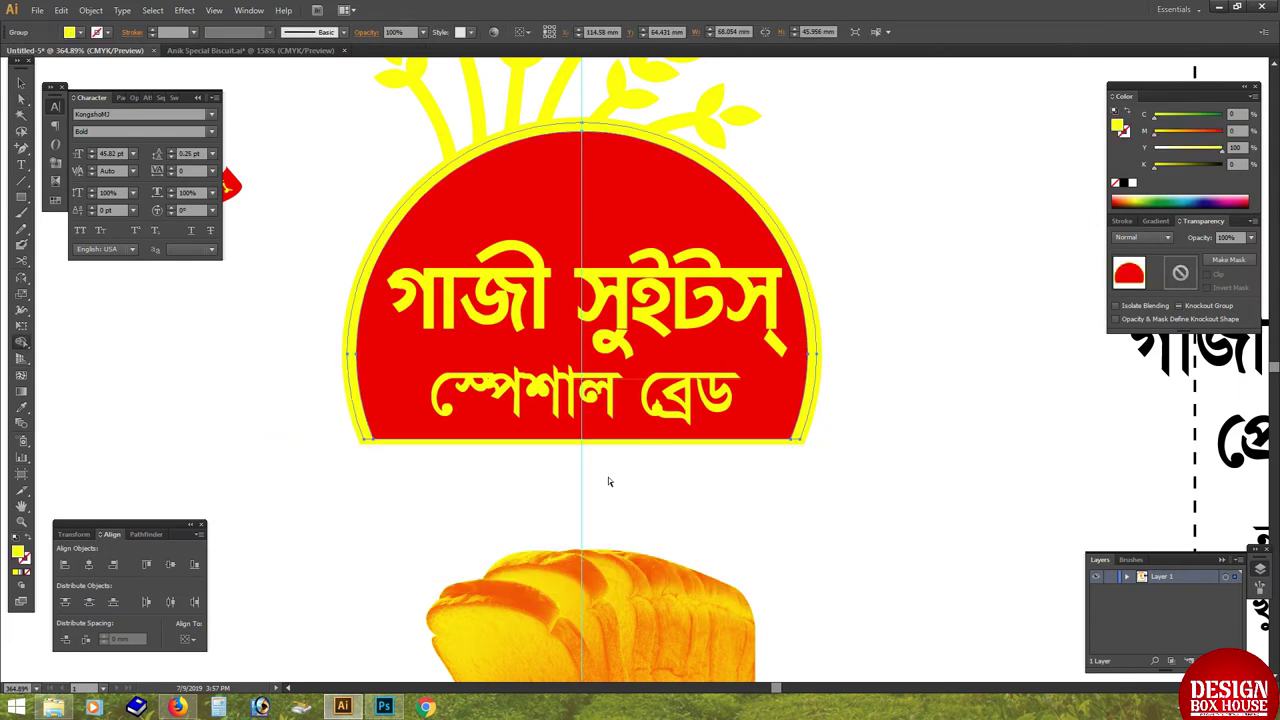
key("ctrl+minus")
key("ctrl+z")
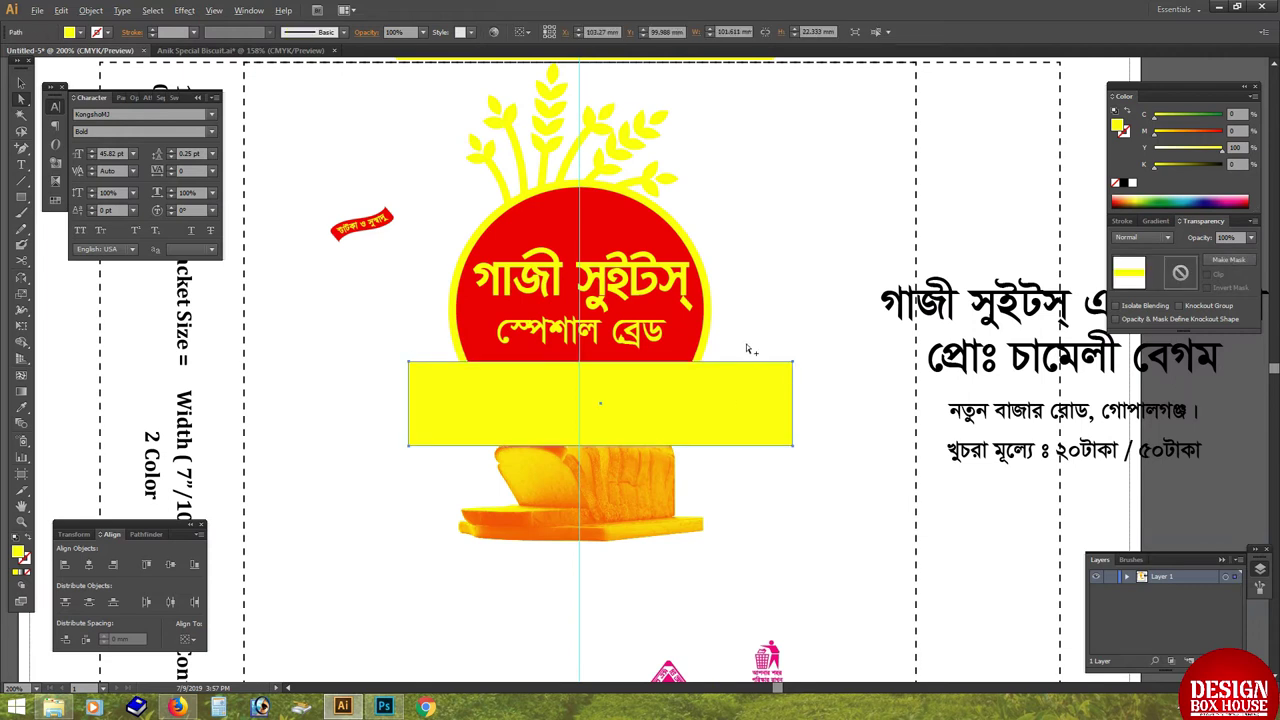
left_click(697, 352, "shift")
left_click_drag(843, 372, 638, 384)
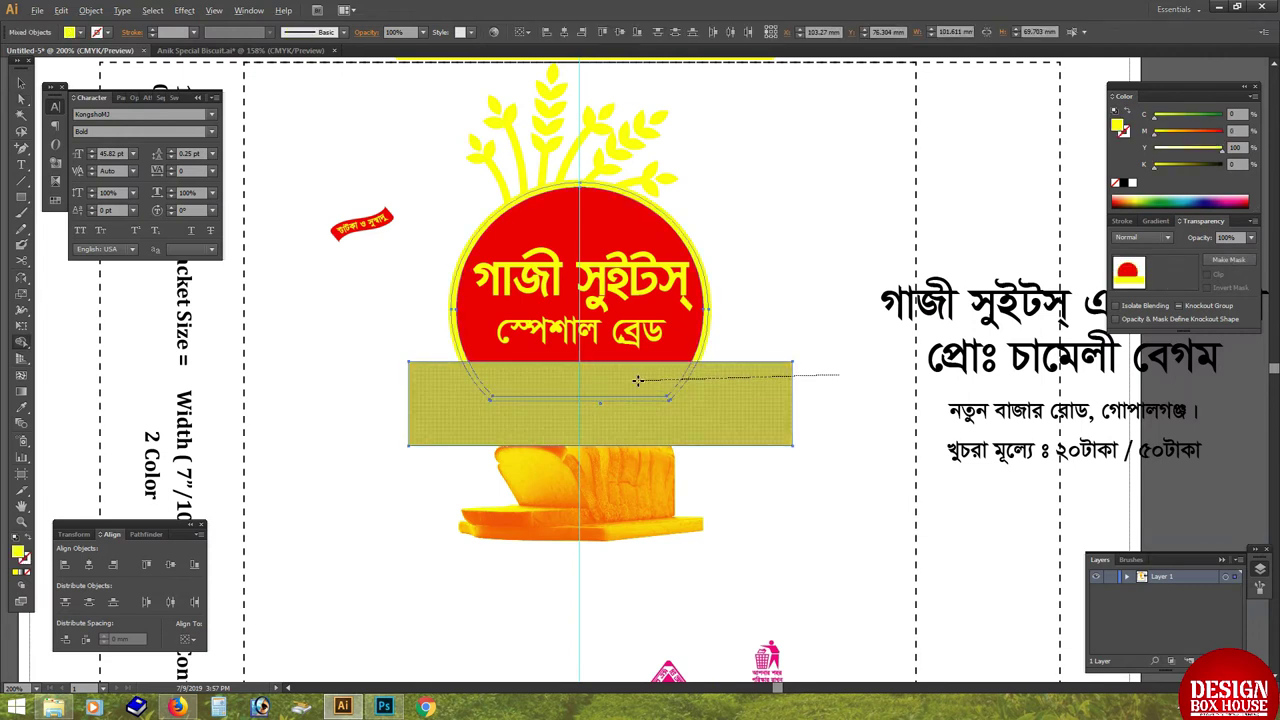
key("ctrl+shift+a")
key("v")
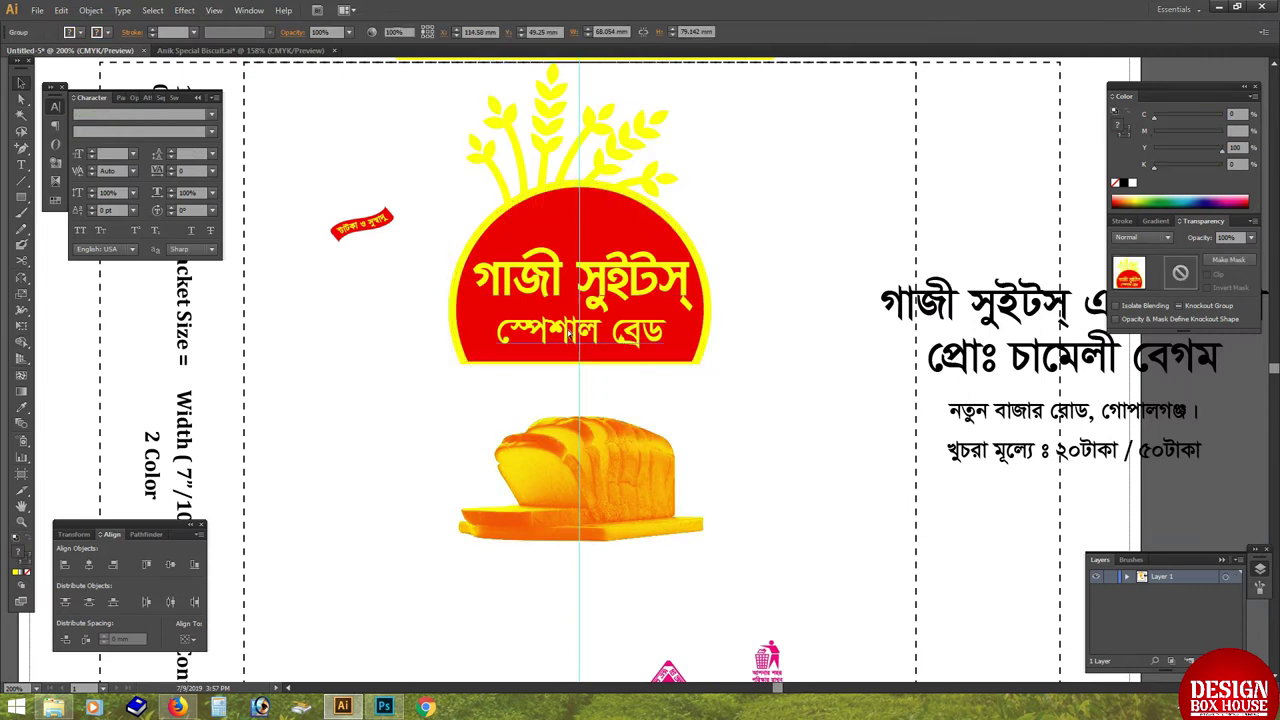
key("Tab")
Move the bread up under the logo and the triangle standards logo beside it.
mouse_move(585, 390)
left_mouse_down()
mouse_move(585, 345)
mouse_move(571, 449)
left_mouse_up()
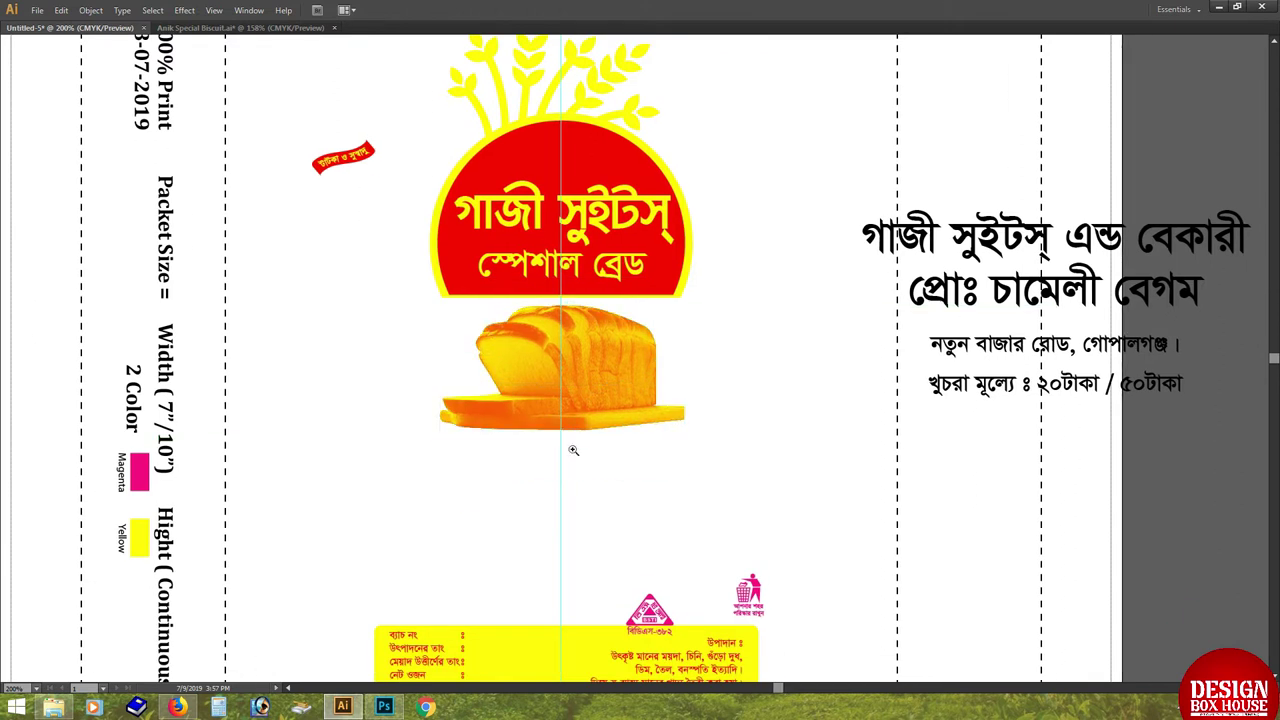
key("ctrl+minus")
left_click_drag(661, 489, 455, 349)
scroll(741, 444, "up", 3)
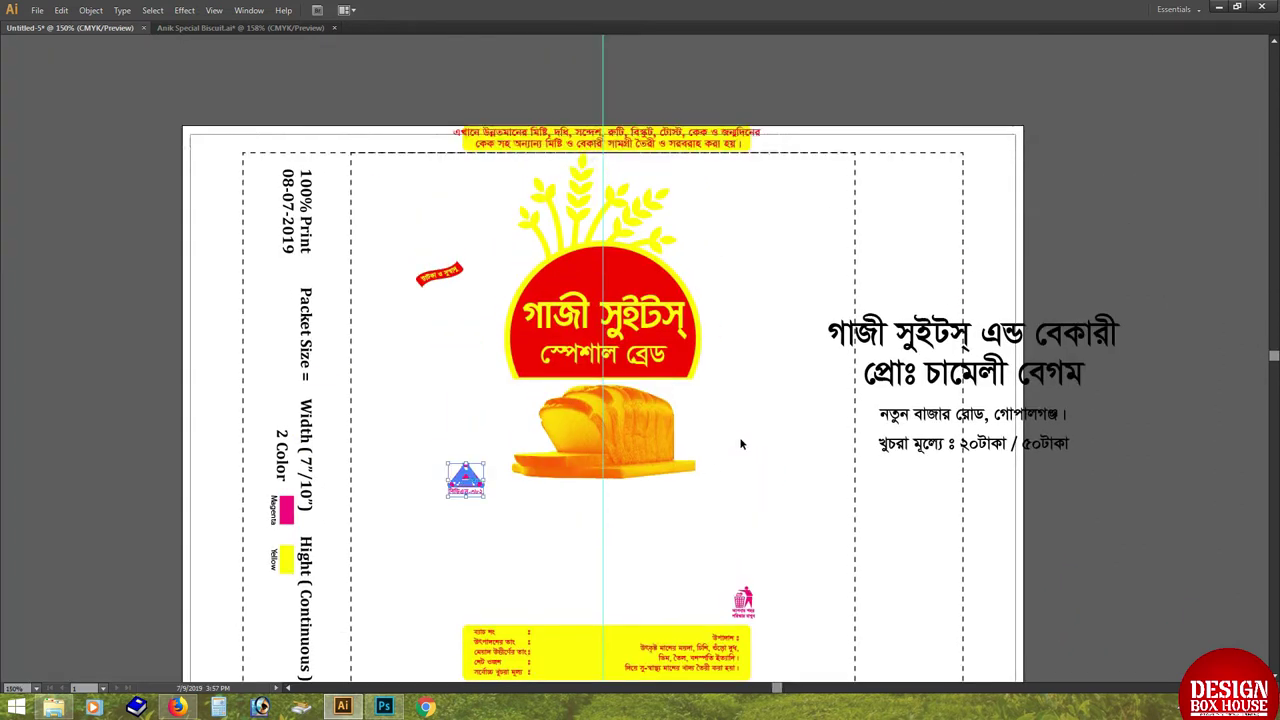
left_click(434, 312)
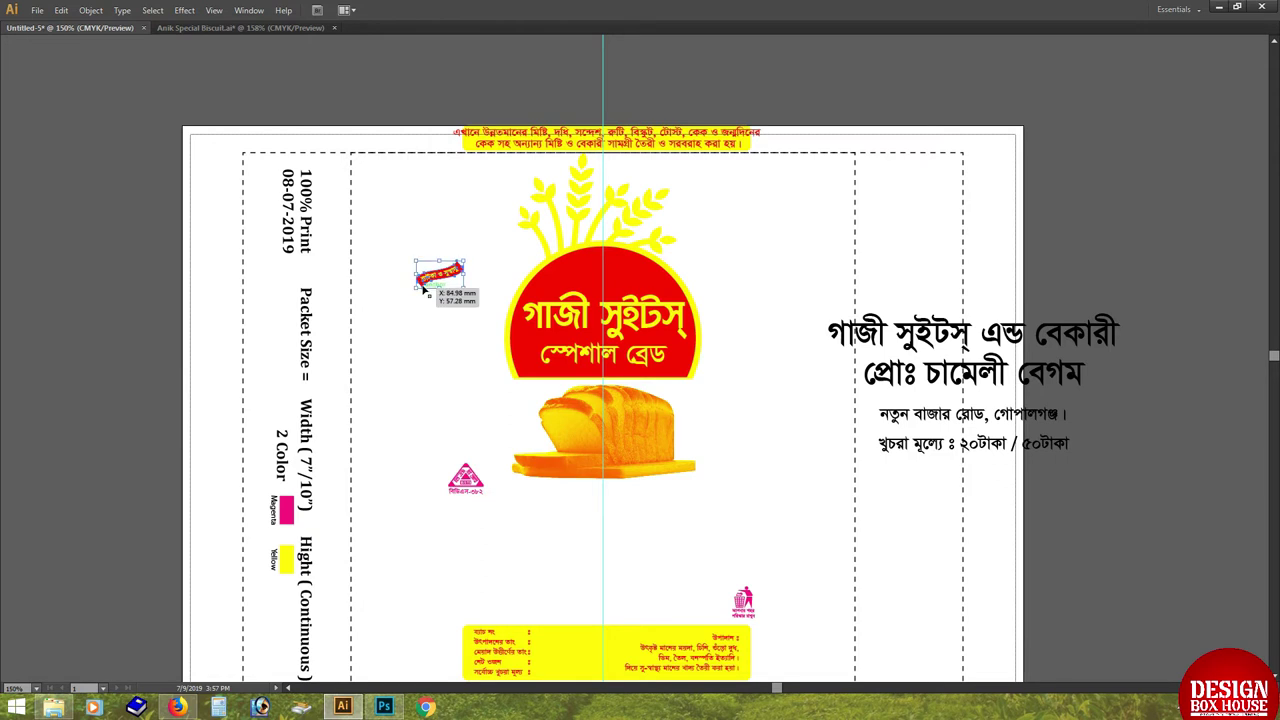
Move the red ribbon right of the logo and lay the yellow banner over the logo.
left_click(477, 432)
left_click_drag(440, 280, 745, 250)
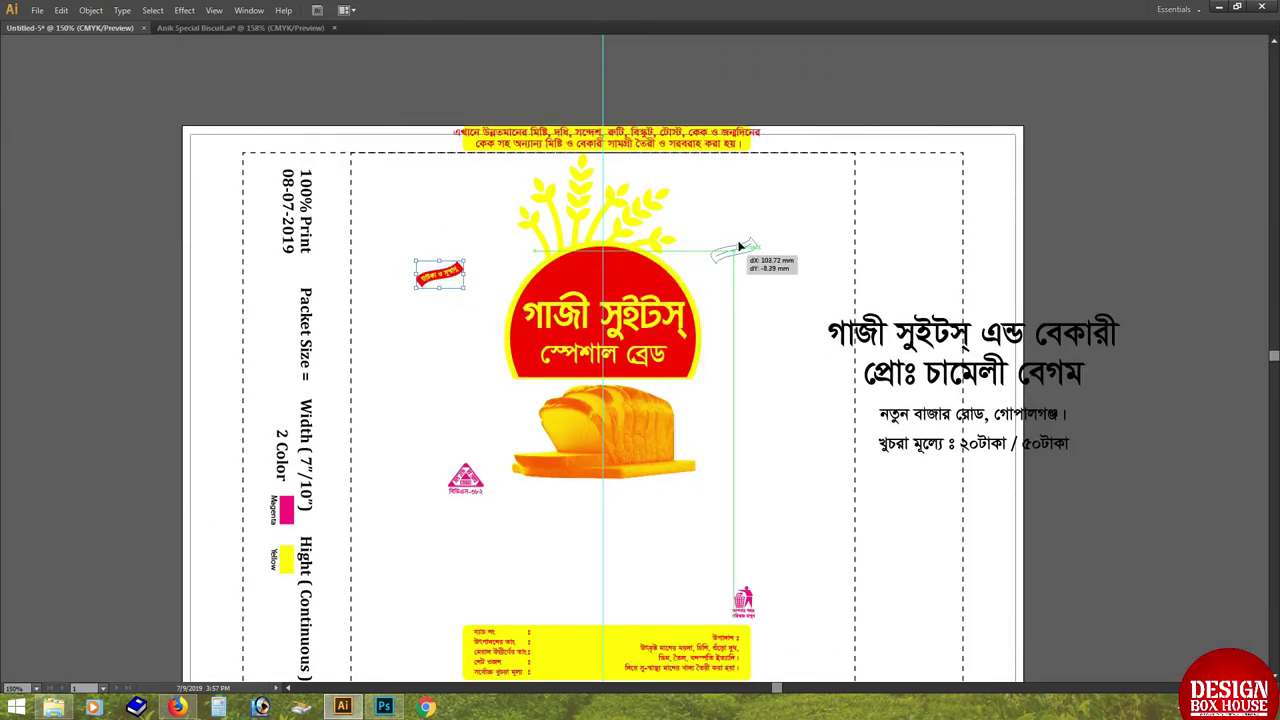
left_click(602, 145)
scroll(602, 145, "down", 1)
left_click_drag(567, 80, 418, 305)
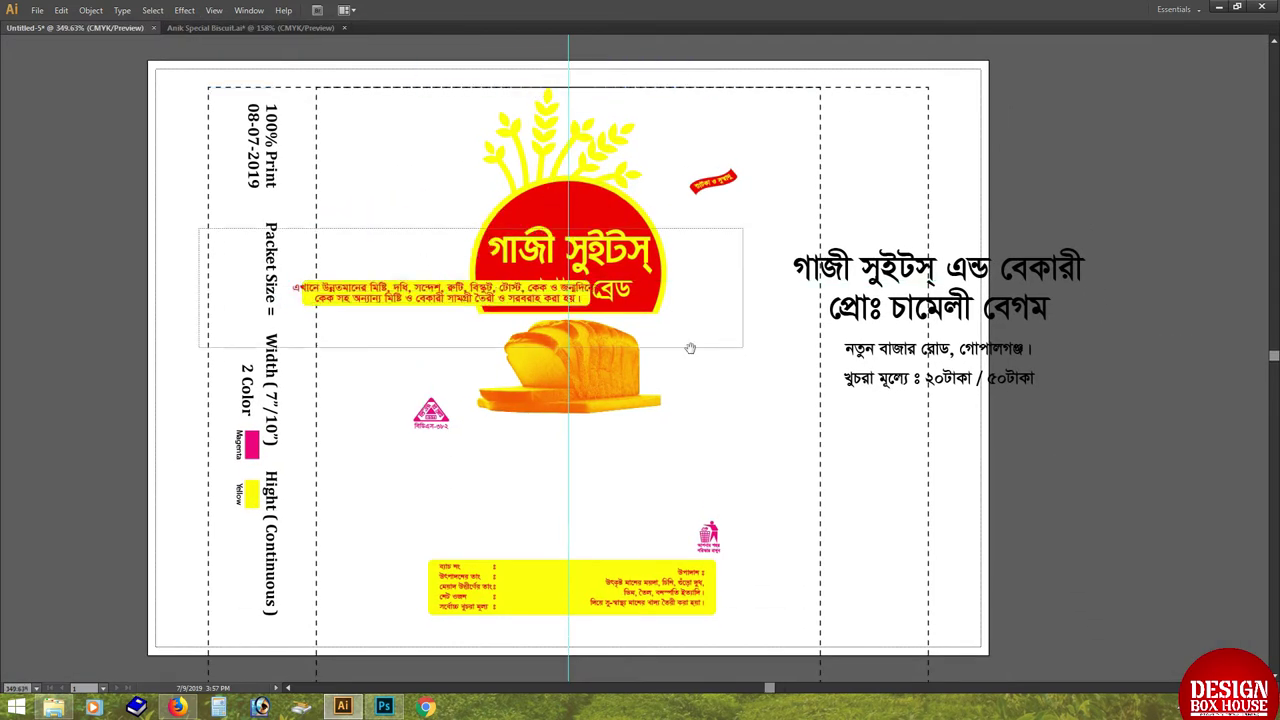
scroll(418, 305, "up", 3)
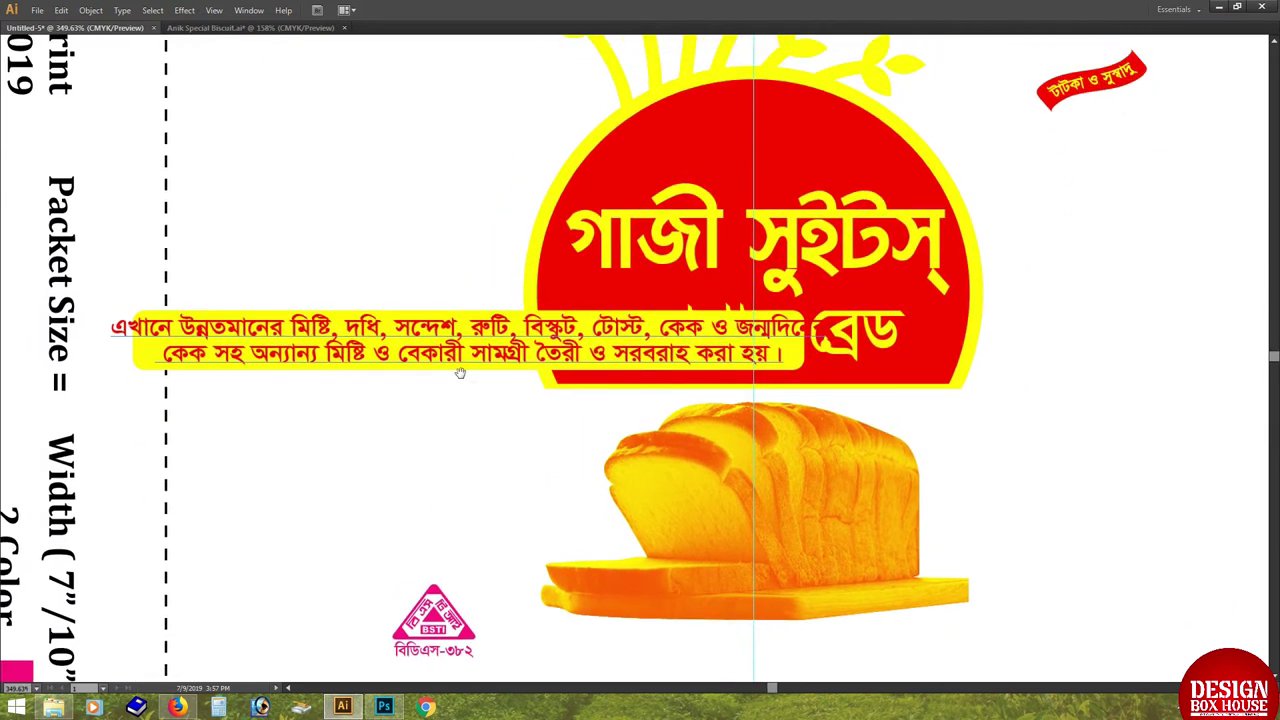
Place the bakery details block under the bread, scaled down, with the price line right.
scroll(461, 374, "down", 5)
scroll(383, 251, "down", 3)
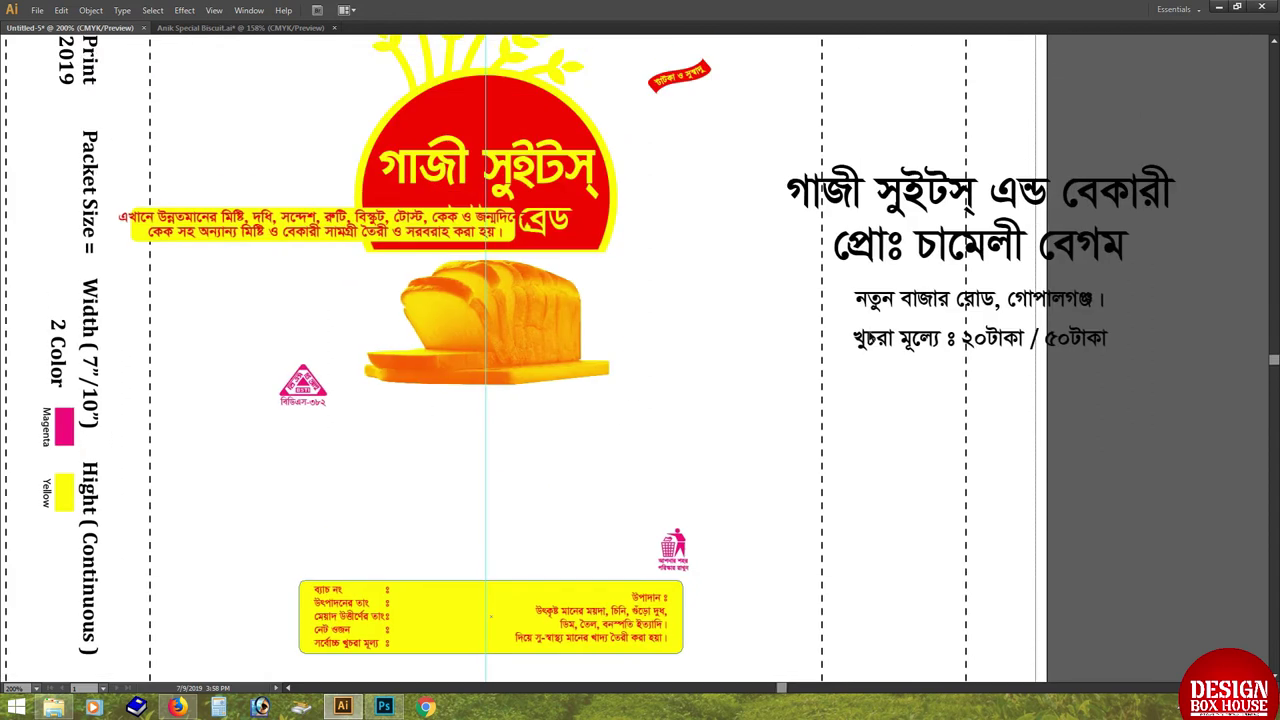
mouse_move(981, 178)
left_mouse_down()
mouse_move(487, 423)
mouse_move(490, 440)
left_mouse_up()
left_click_drag(487, 561, 805, 522)
mouse_move(548, 545)
left_mouse_down()
mouse_move(548, 531)
mouse_move(537, 536)
left_mouse_up()
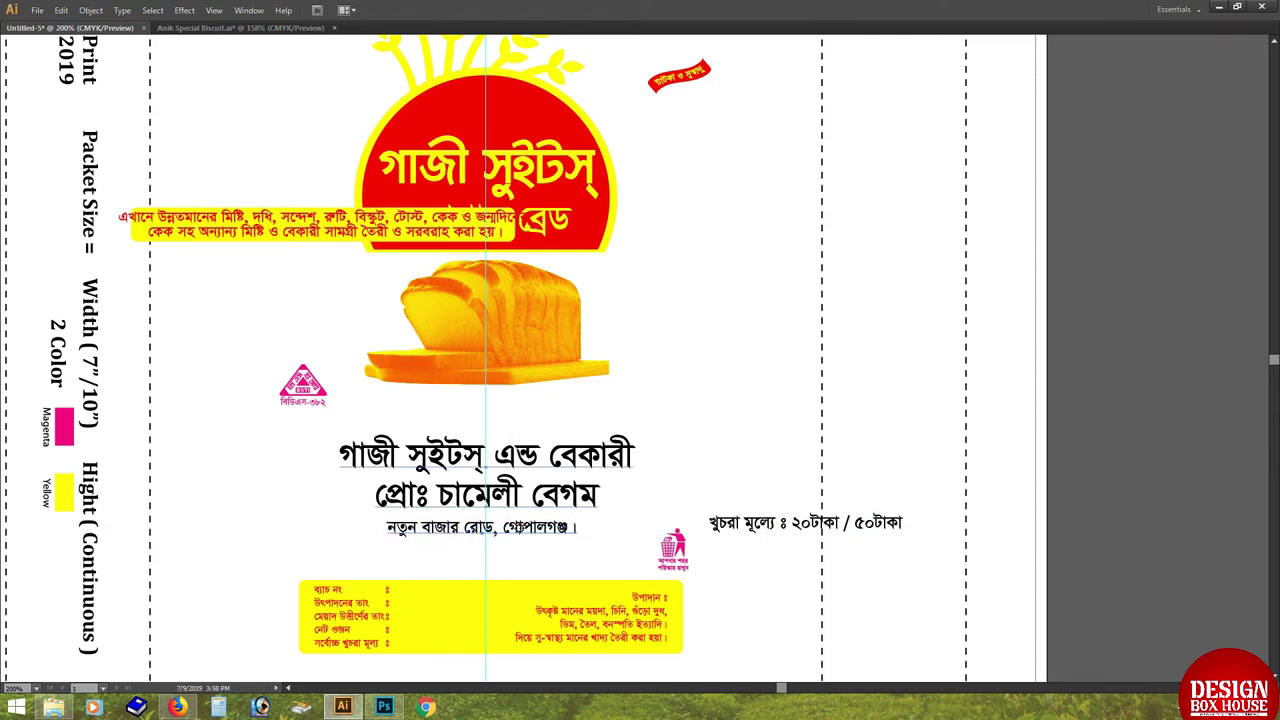
Shrink the title lines, change their font family, and bring the proprietor line closer.
key("ctrl+shift+comma")
scroll(480, 520, "up", 3)
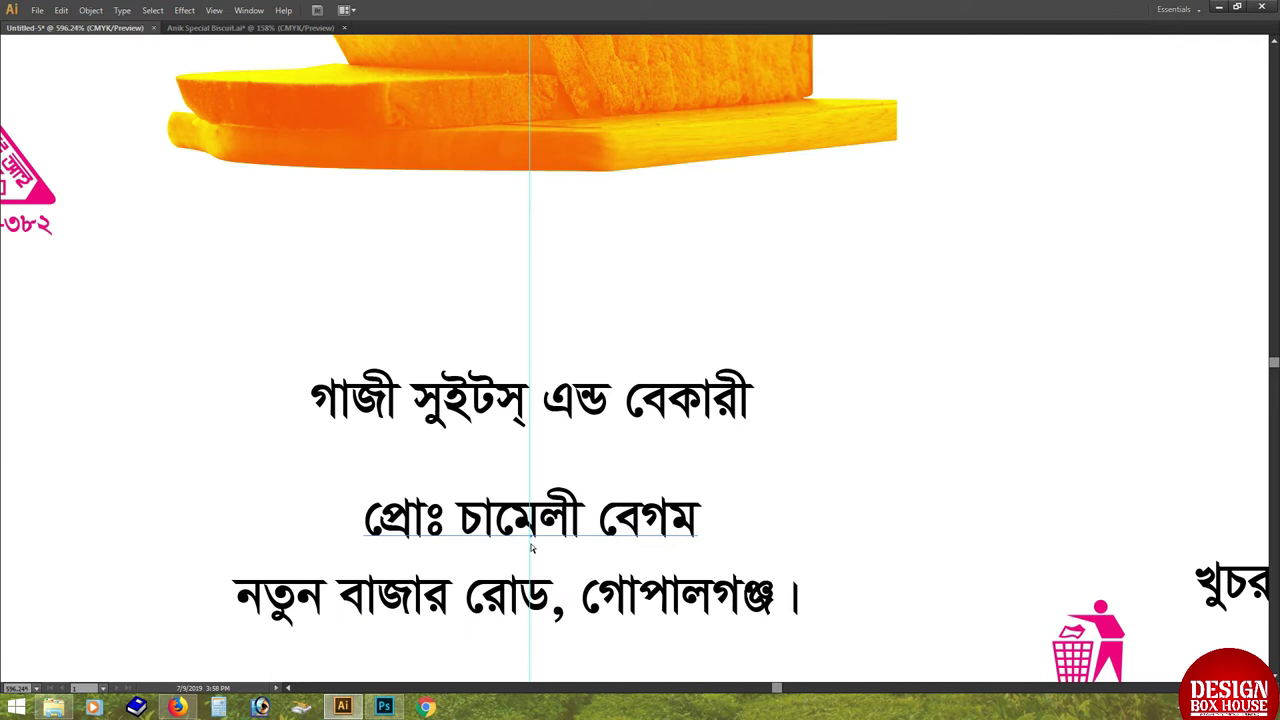
left_click_drag(531, 547, 529, 547)
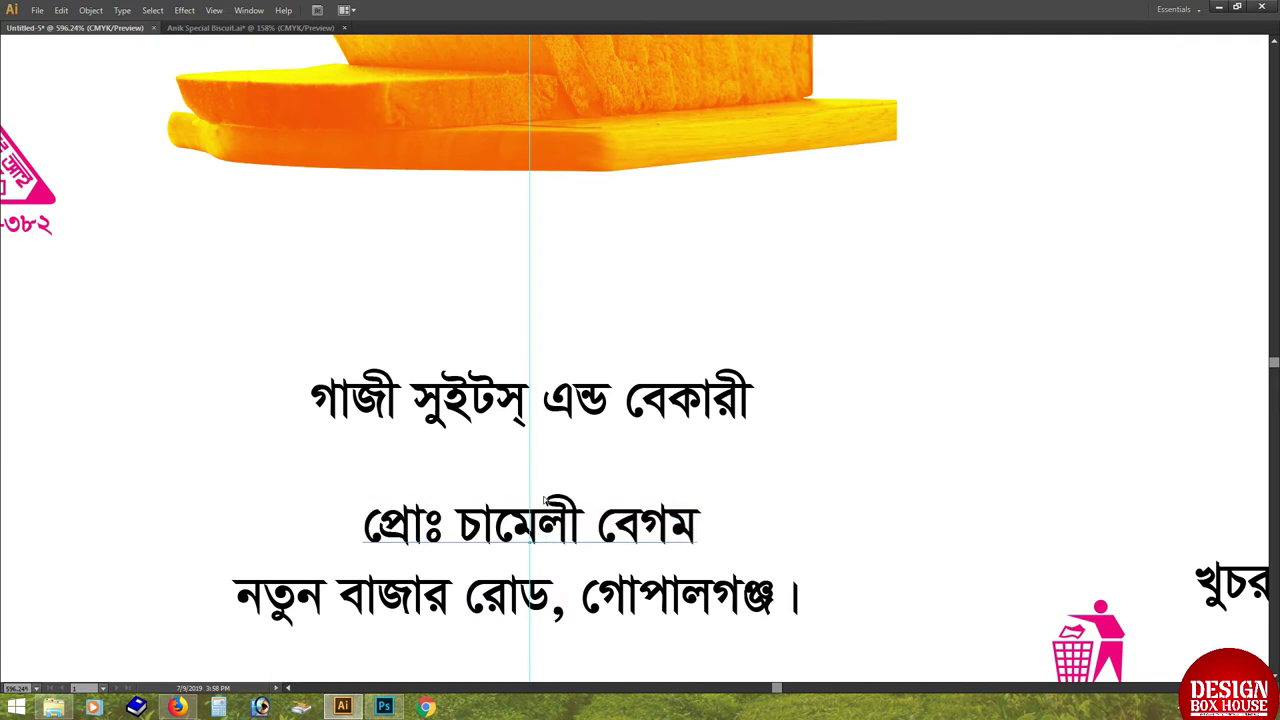
left_click_drag(546, 411, 531, 423)
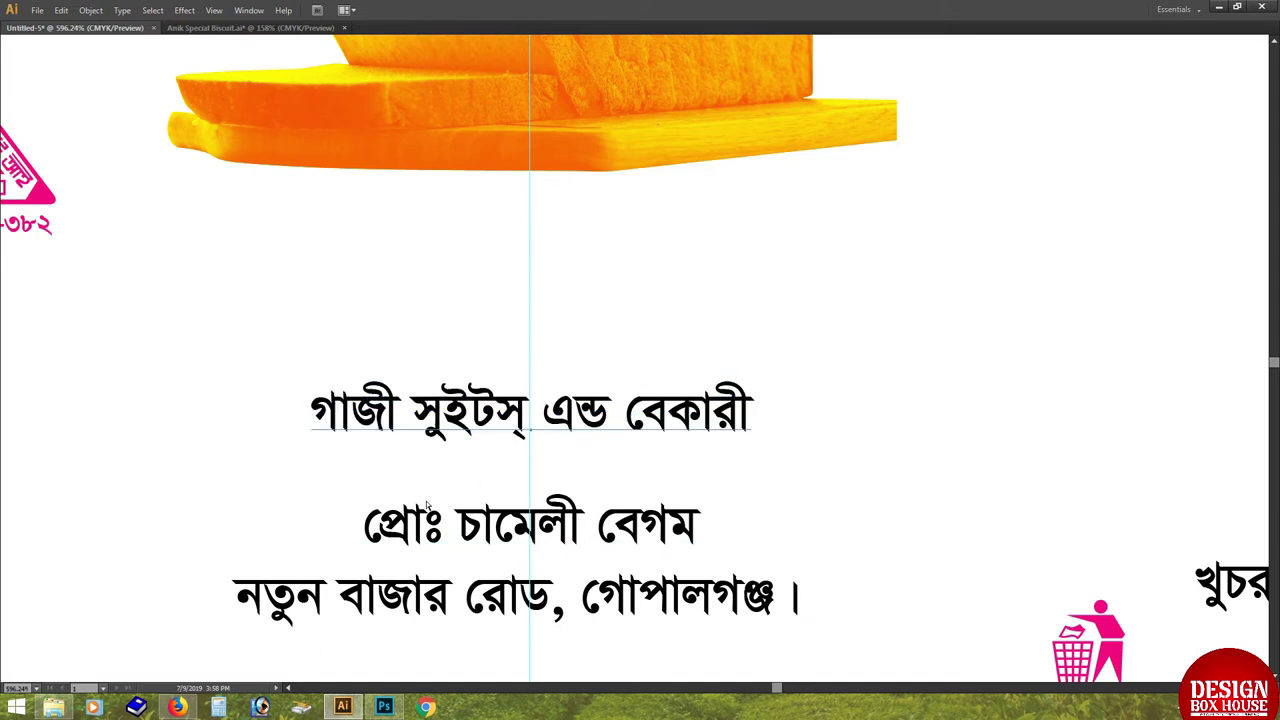
key("ctrl+t")
left_click(100, 115)
left_click_drag(471, 534, 472, 492)
Move the address line up and shrink the address and proprietor lines.
left_click(512, 600)
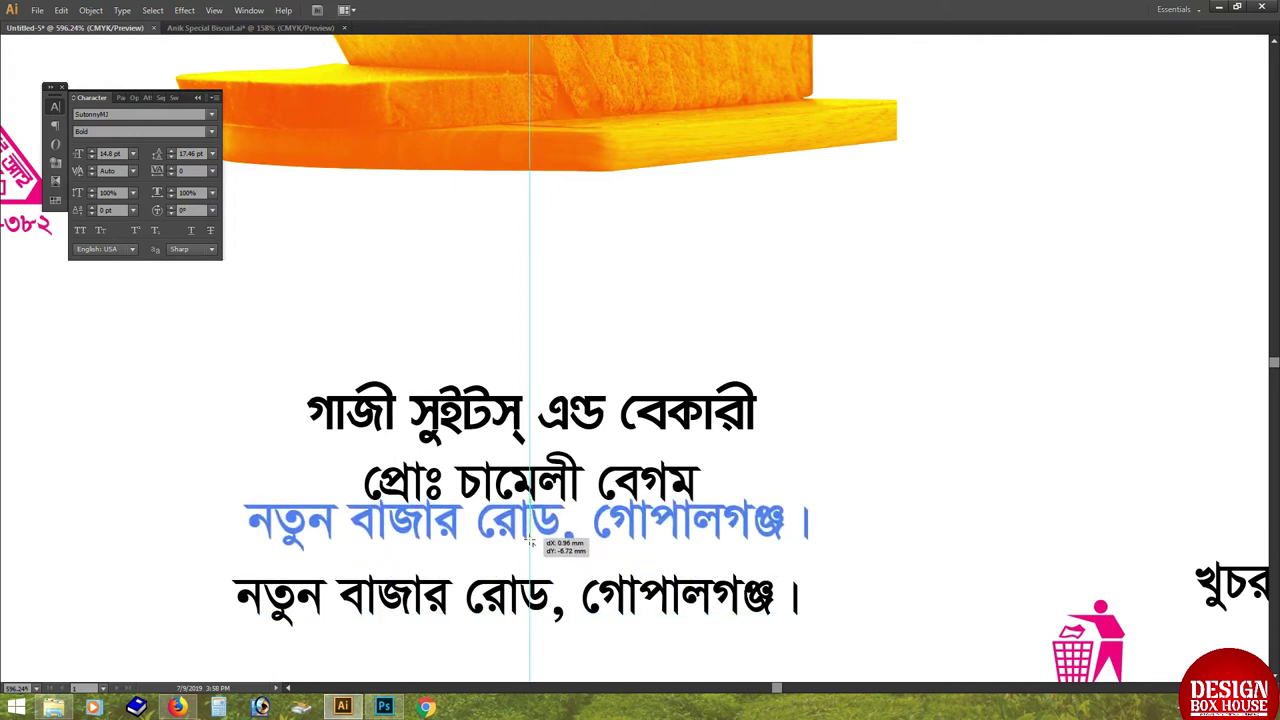
left_click_drag(519, 621, 529, 564)
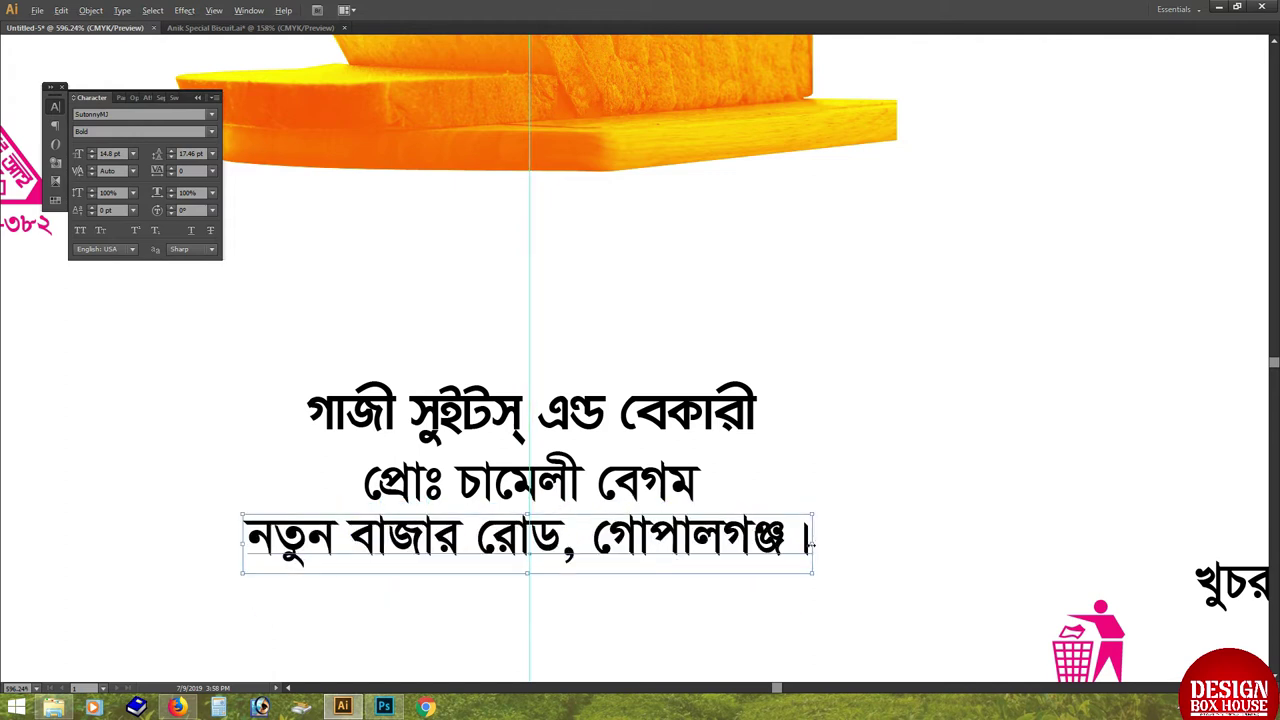
left_click_drag(812, 543, 750, 532)
left_click(700, 487)
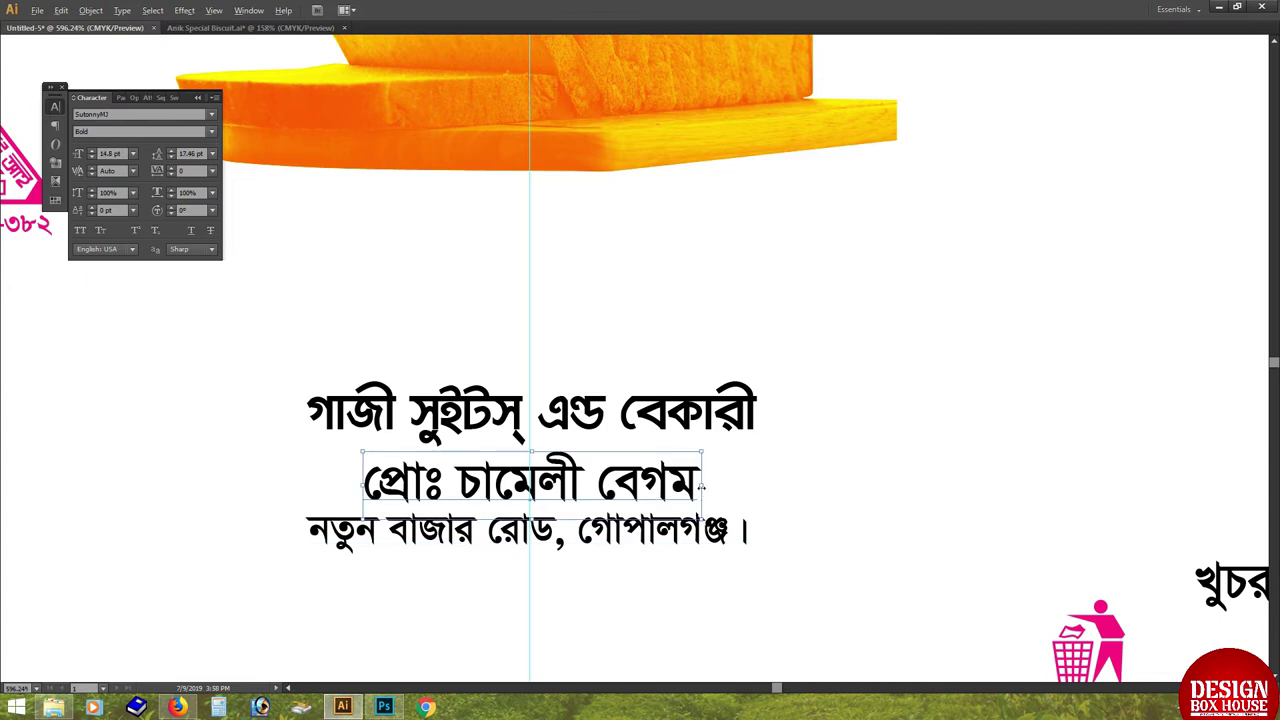
left_click_drag(703, 487, 662, 487)
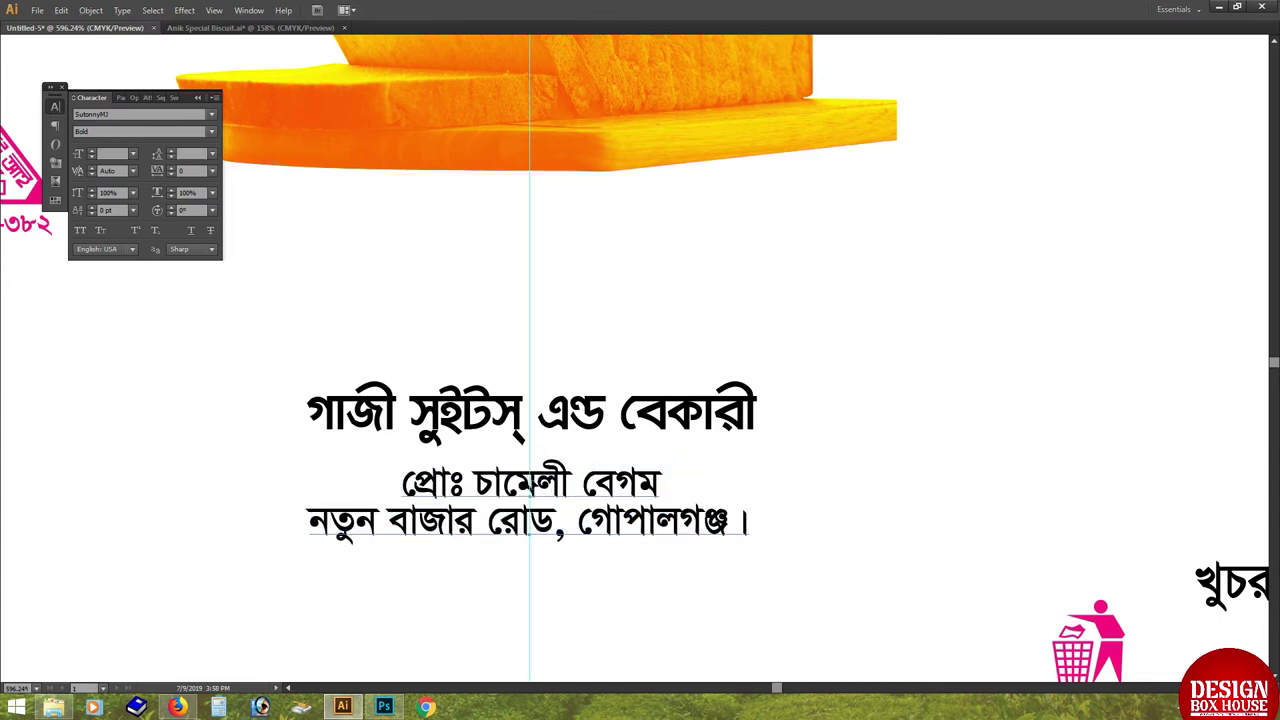
left_click_drag(537, 541, 535, 549)
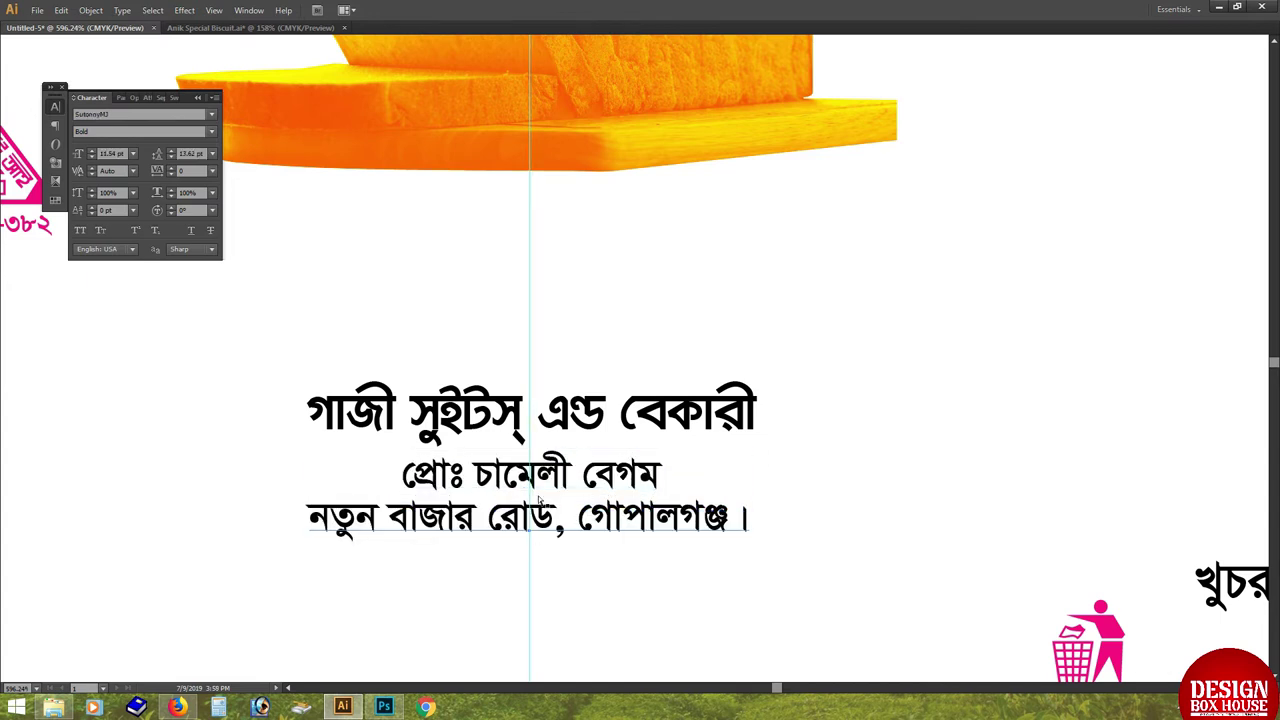
Duplicate the proprietor line as a প্রস্তুতকারক ঃ heading and scale the block down.
left_click(577, 488)
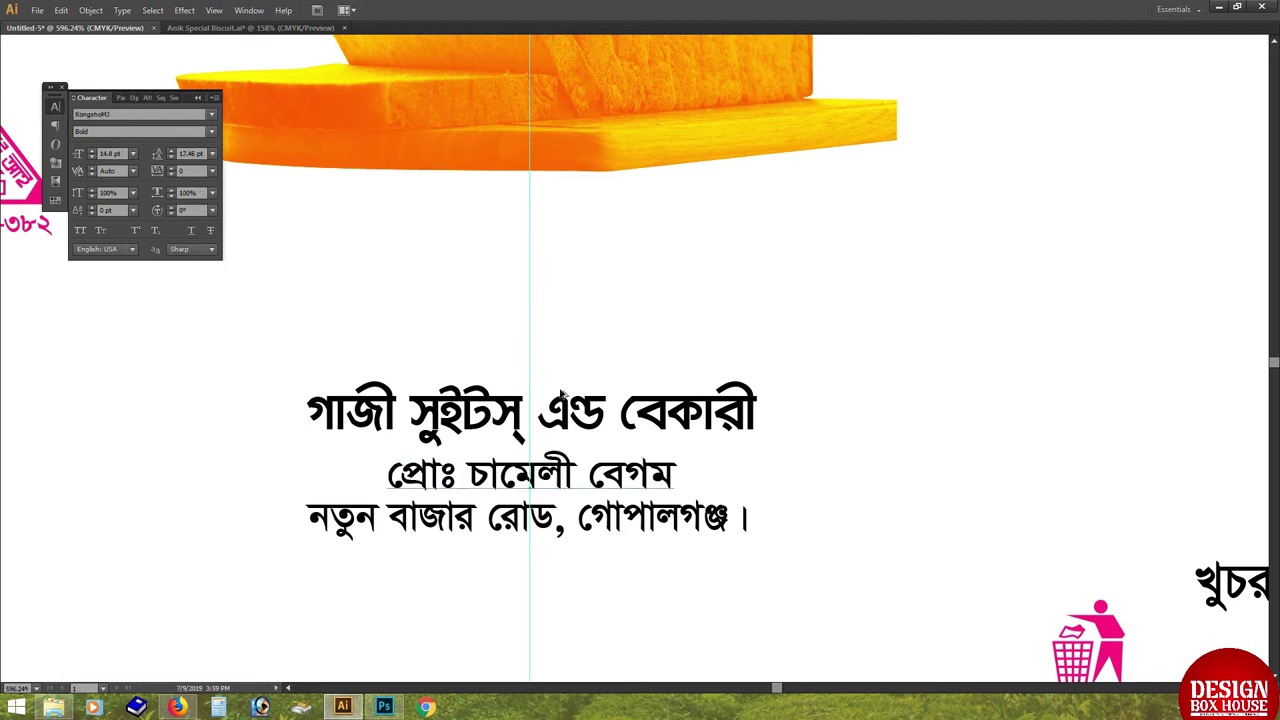
key("ctrl+v")
key("ctrl+z")
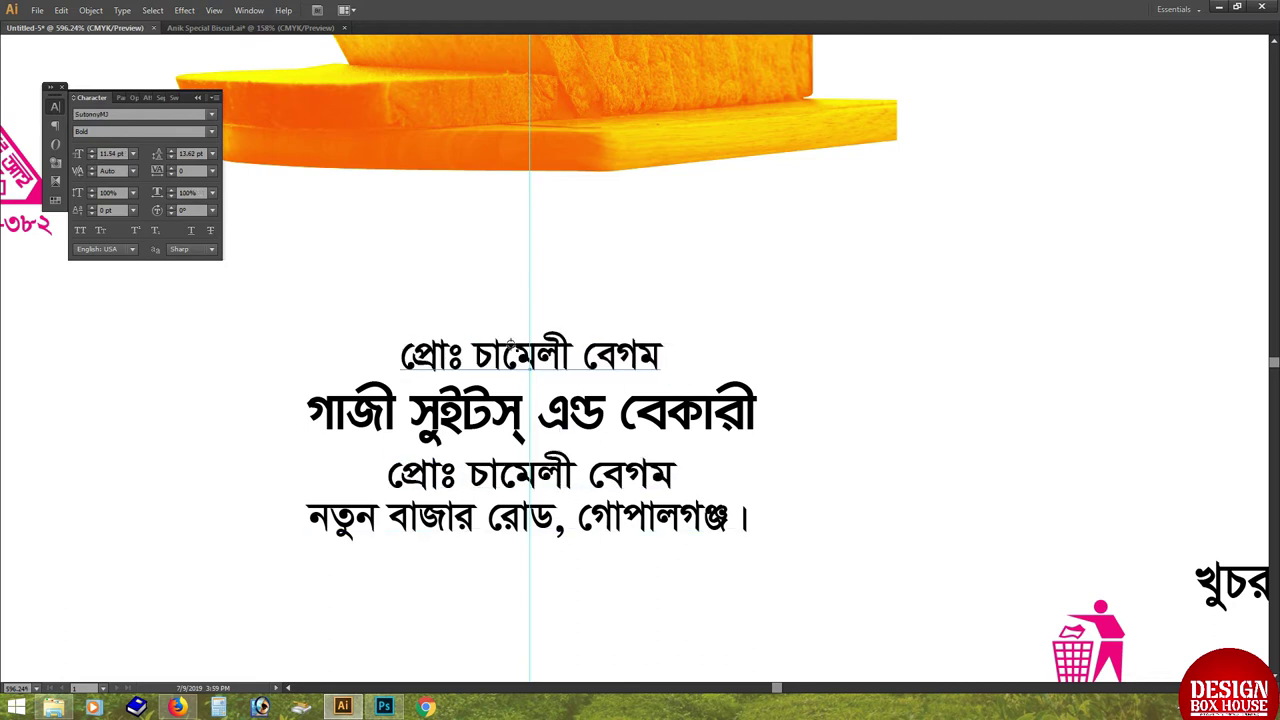
triple_click(510, 347)
type("প্রস্তুতকারক ঃ")
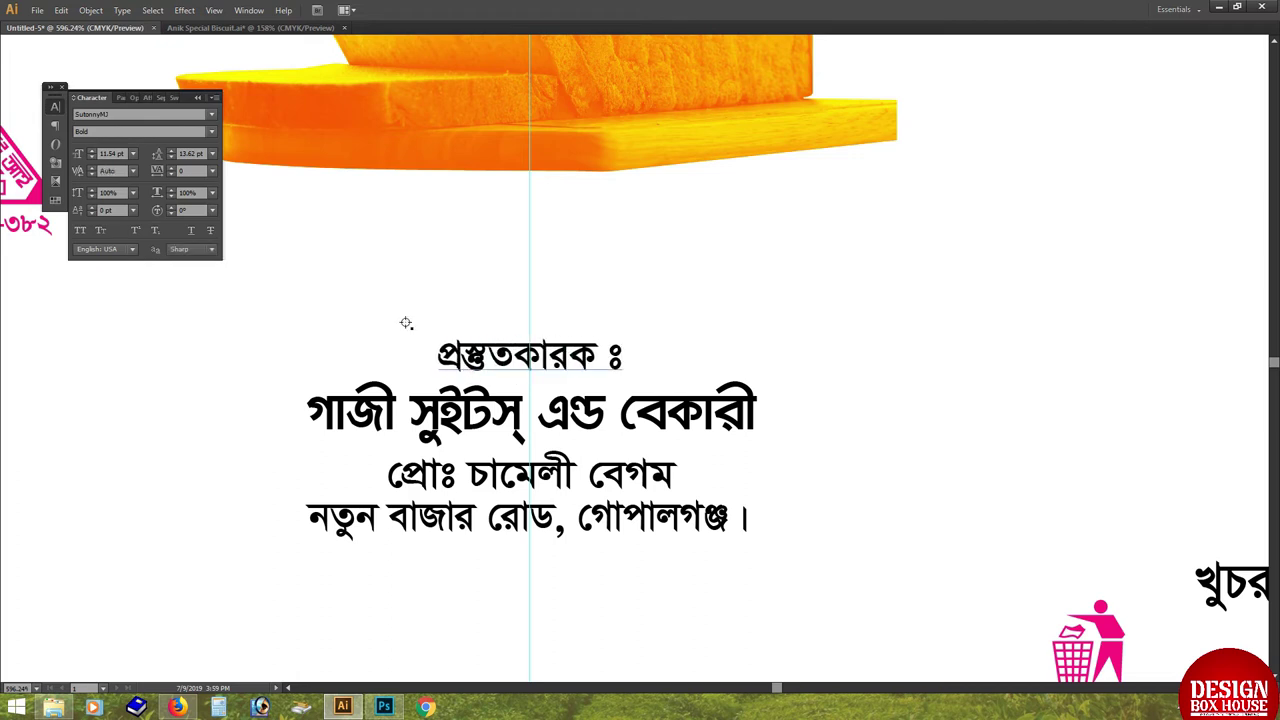
left_click_drag(405, 322, 465, 577)
left_click_drag(531, 337, 540, 364)
key("ctrl+minus")
Draw a rounded rectangle around the maker text, fill it red (C0 M100 Y100 K0), and send it back.
key("Tab")
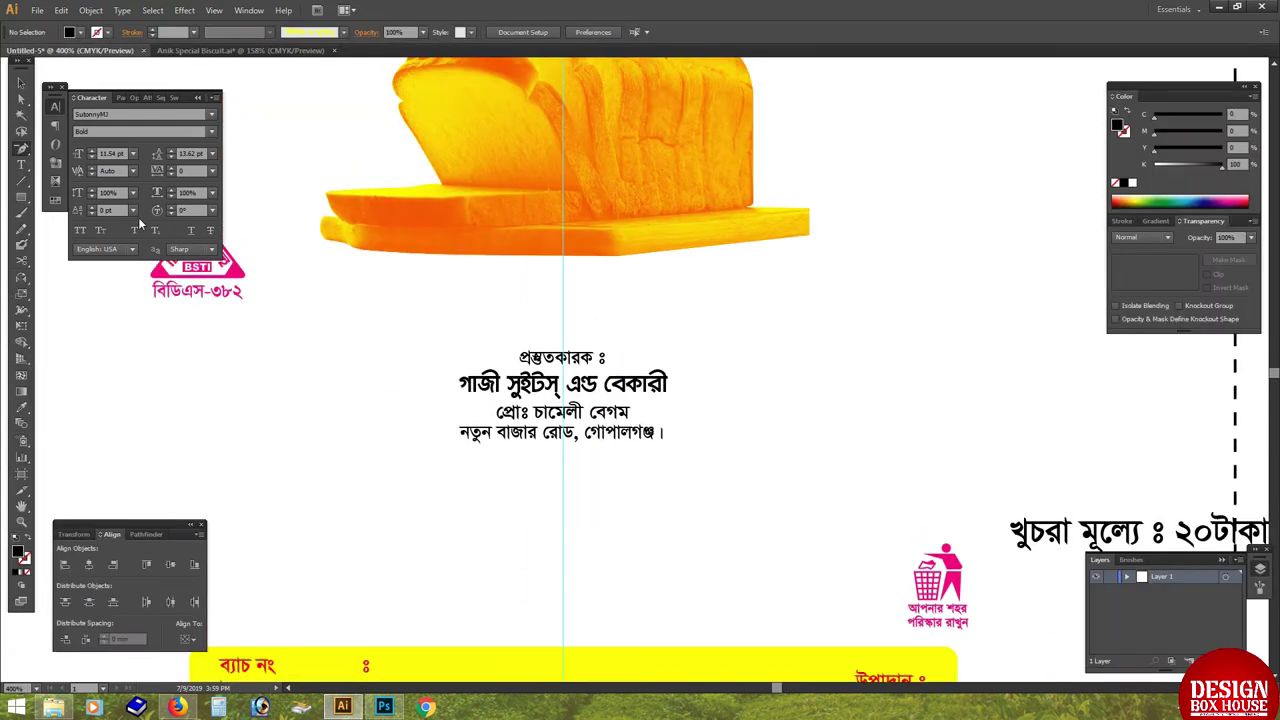
left_click_drag(21, 197, 55, 214)
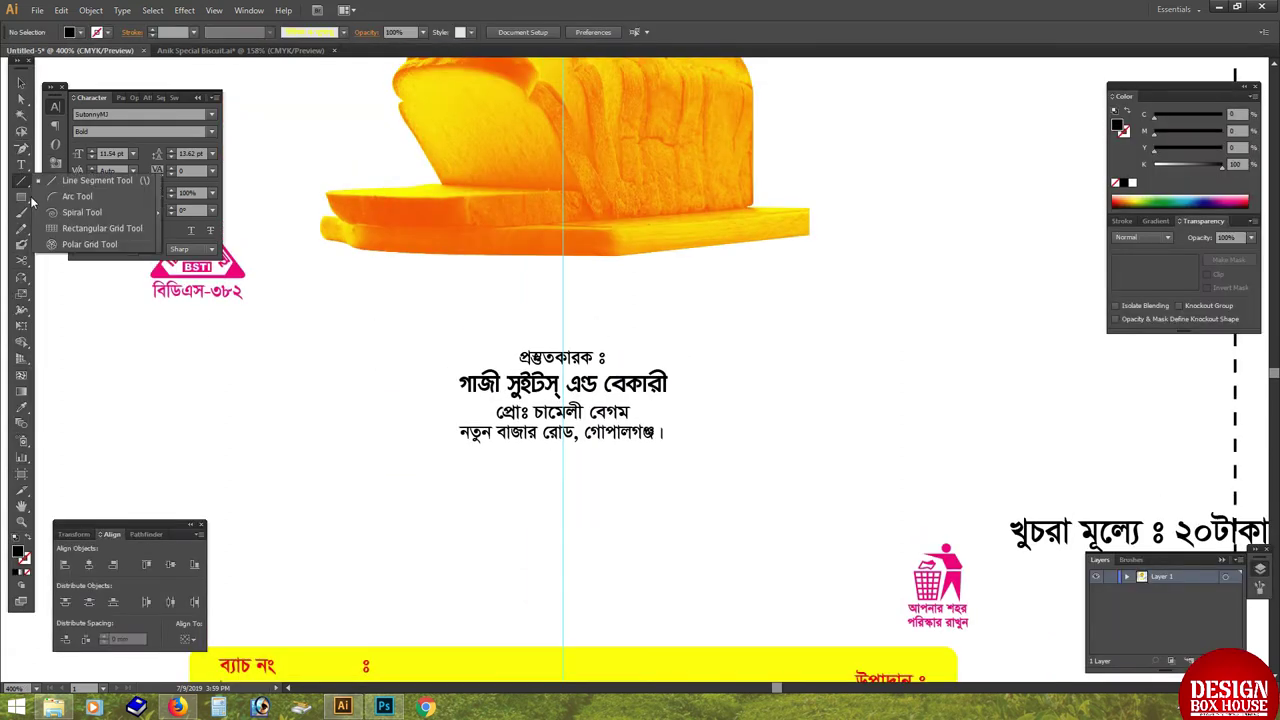
left_click_drag(438, 341, 681, 445)
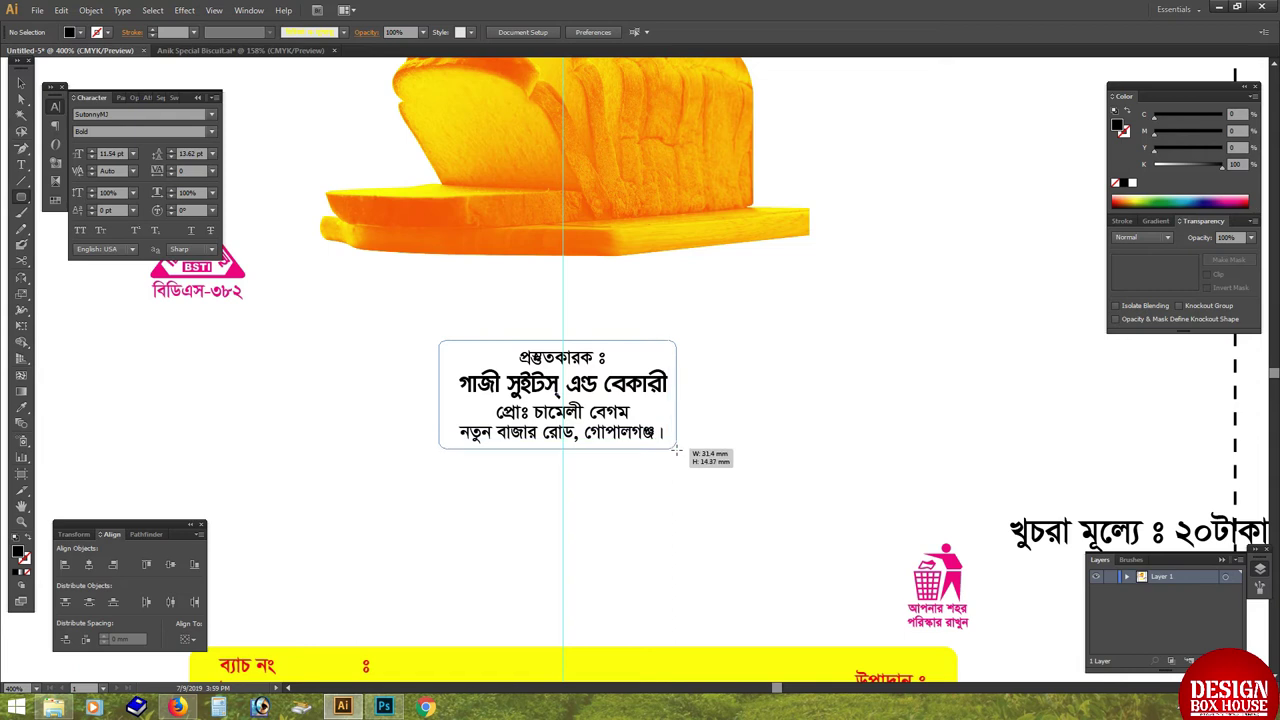
left_click_drag(1150, 197, 1114, 201)
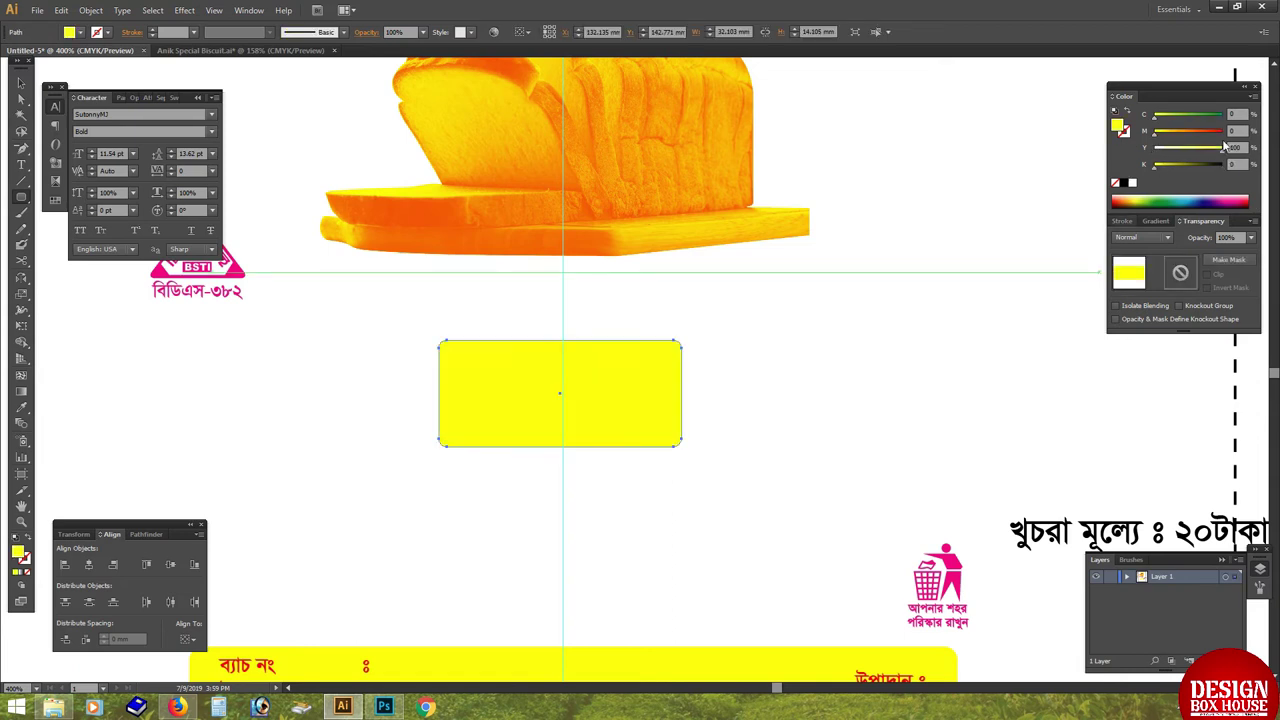
key("ctrl+shift+bracketleft")
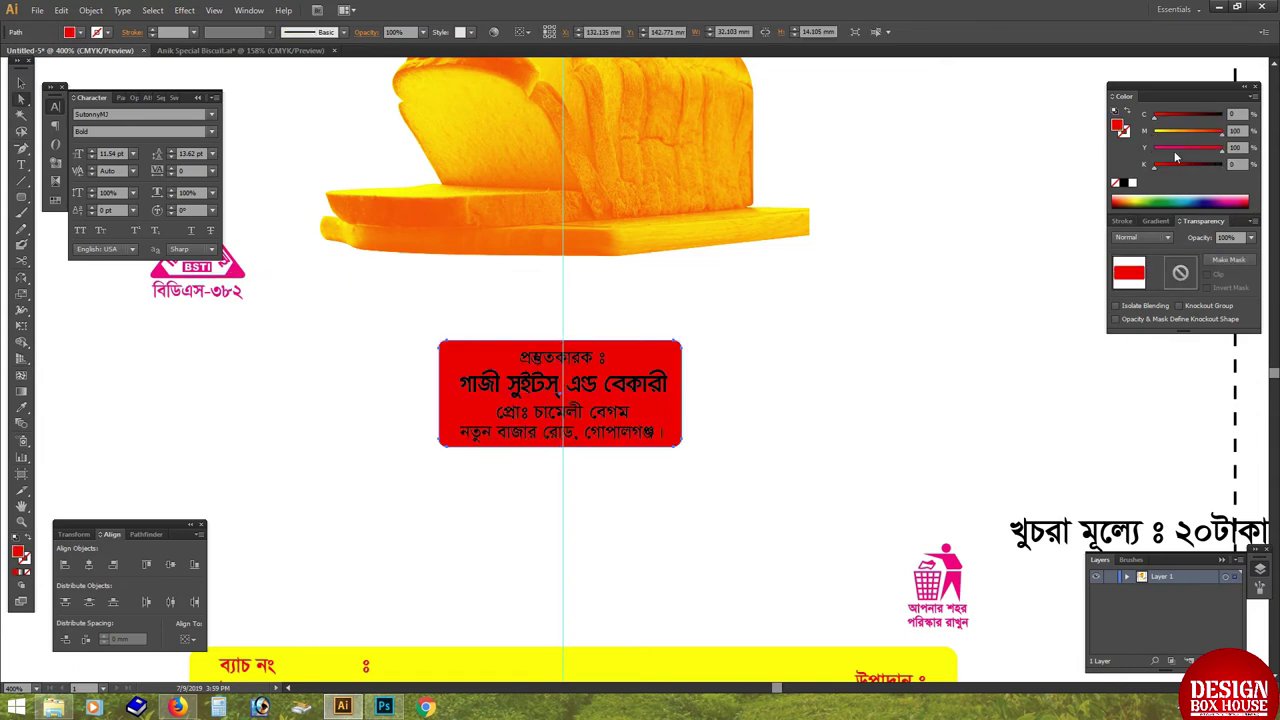
Recolour the four maker text lines yellow.
key("Delete")
key("t")
left_click_drag(542, 328, 525, 468)
left_click(1128, 181)
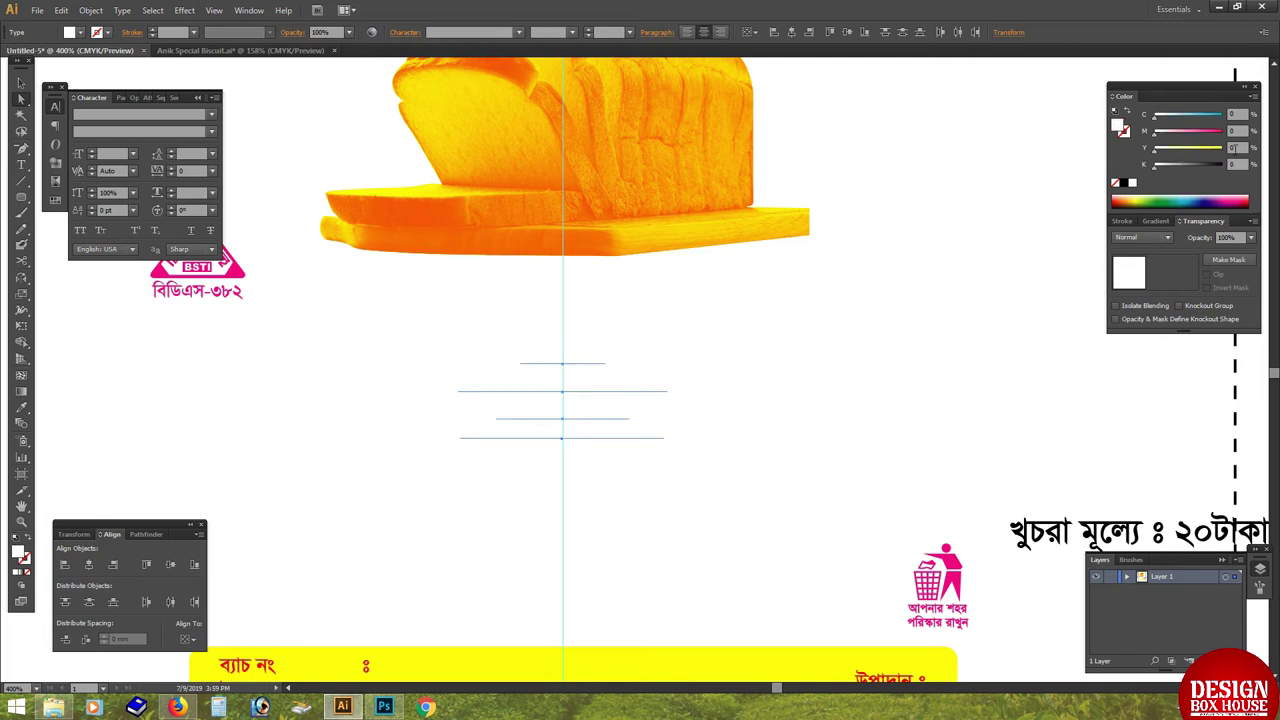
key("ctrl+z")
key("ctrl+z")
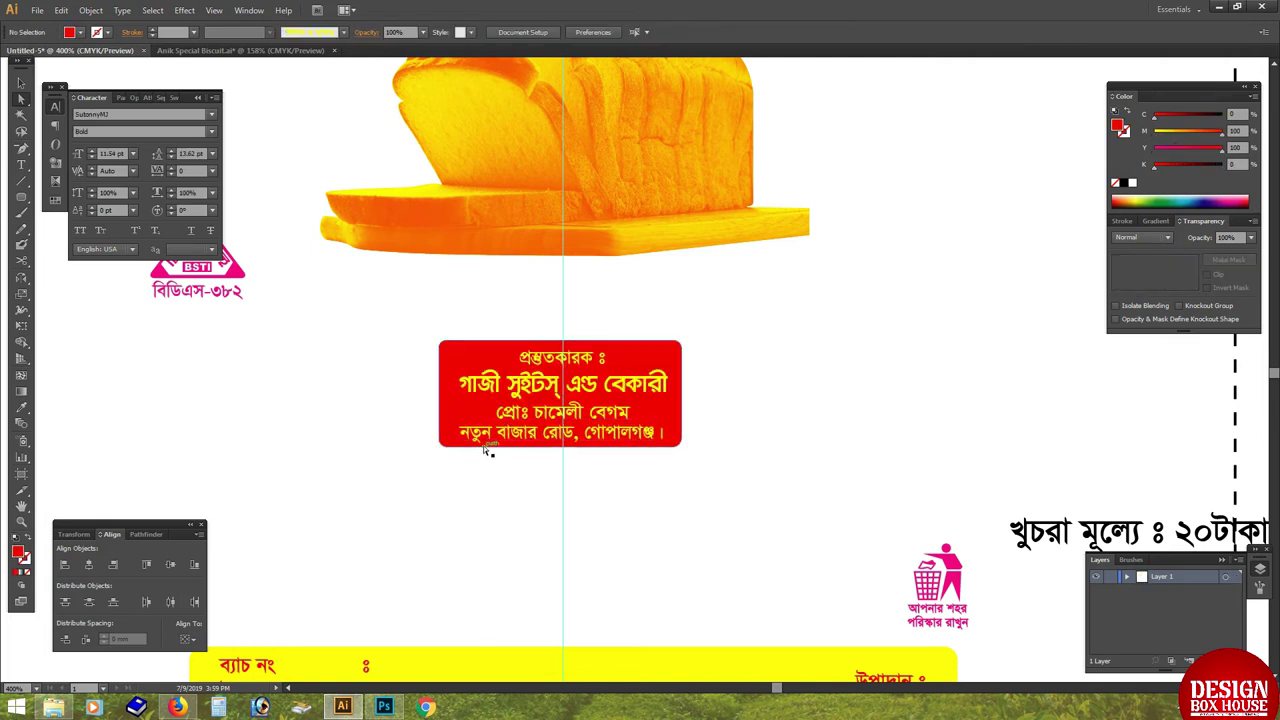
Shift the red box evenly around the text and centre them horizontally.
scroll(546, 357, "up", 5)
key("Tab")
scroll(707, 261, "down", 2)
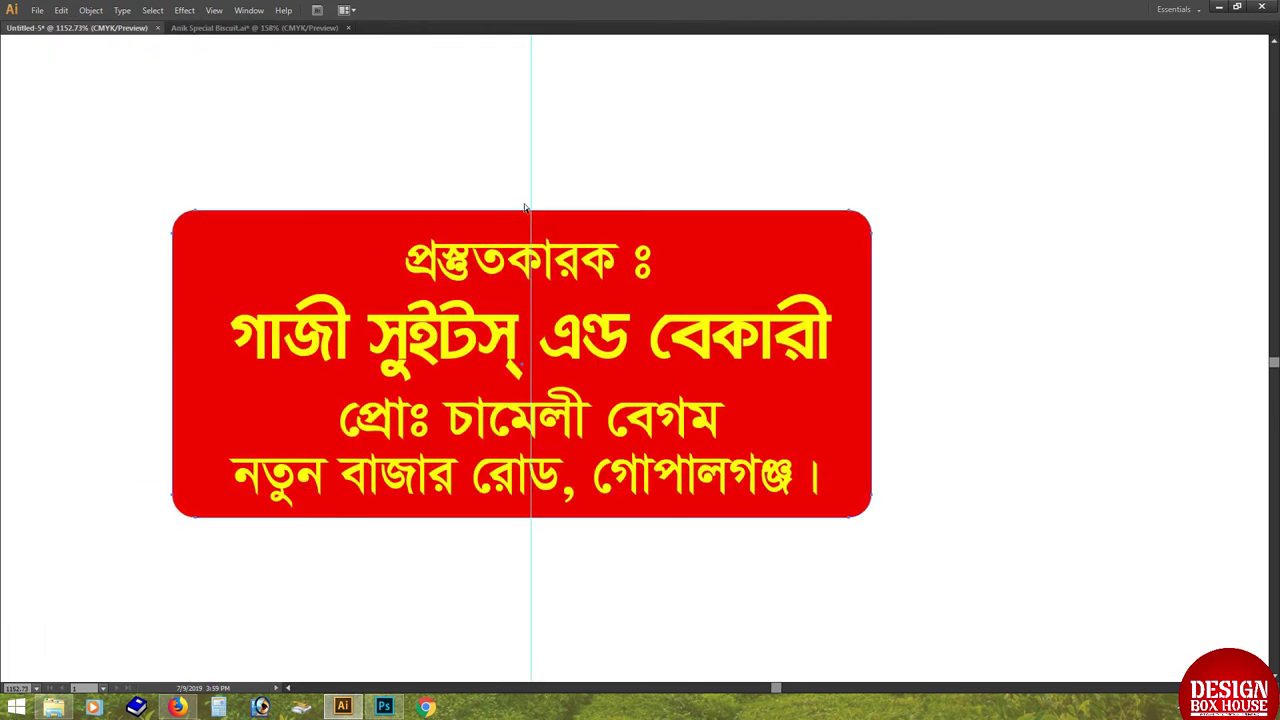
left_click_drag(524, 210, 357, 200)
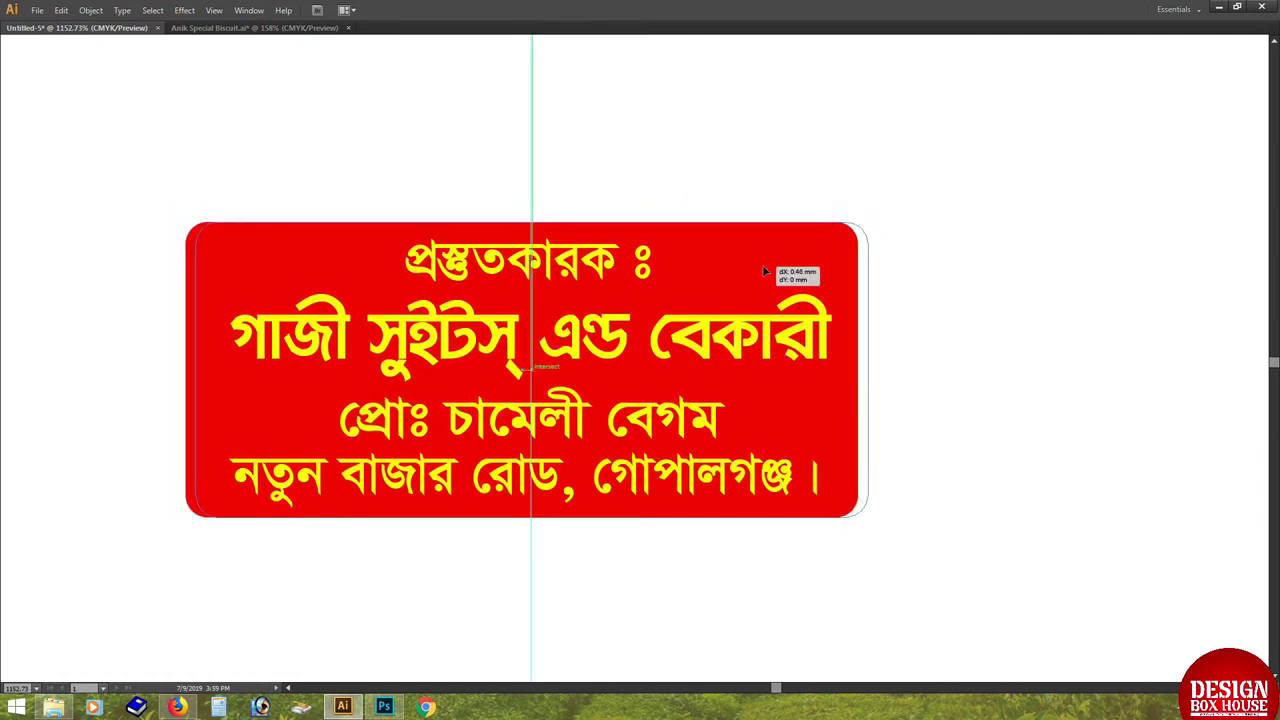
key("Tab")
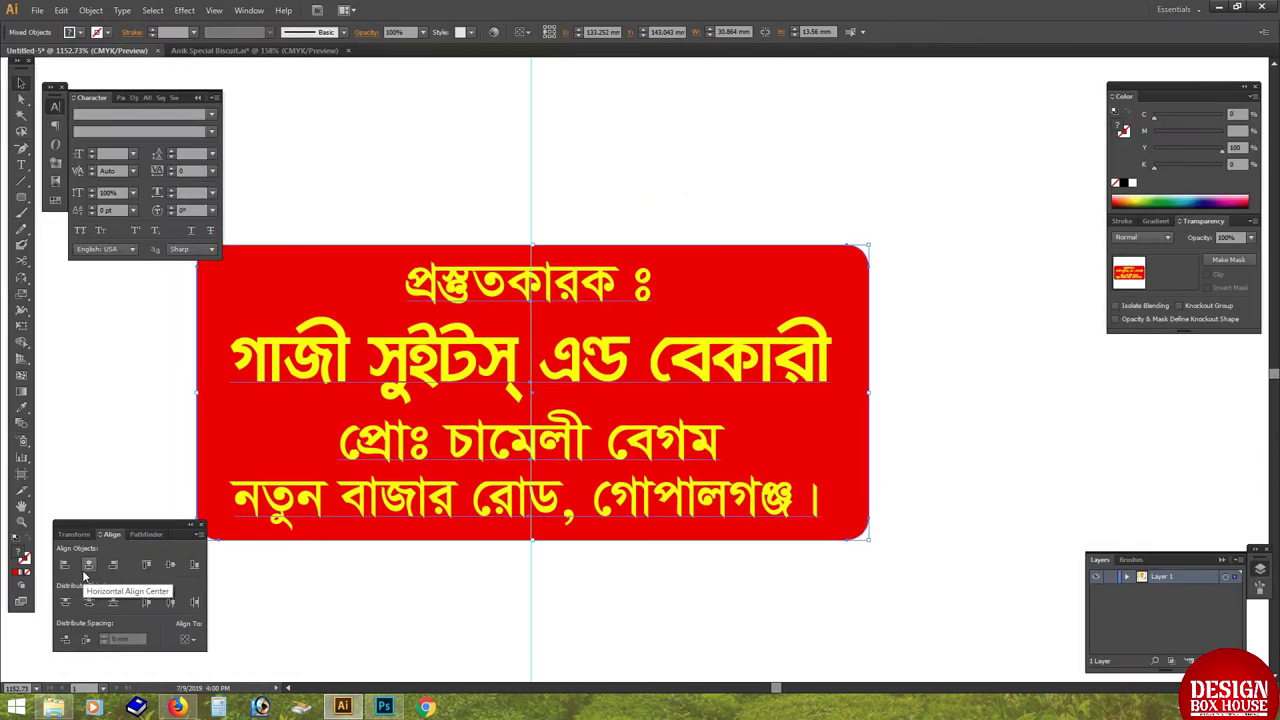
left_click(88, 566)
Enlarge the red maker box below the bread to W 43.71 mm × H 19.2 mm.
key("Tab")
scroll(447, 473, "down", 3)
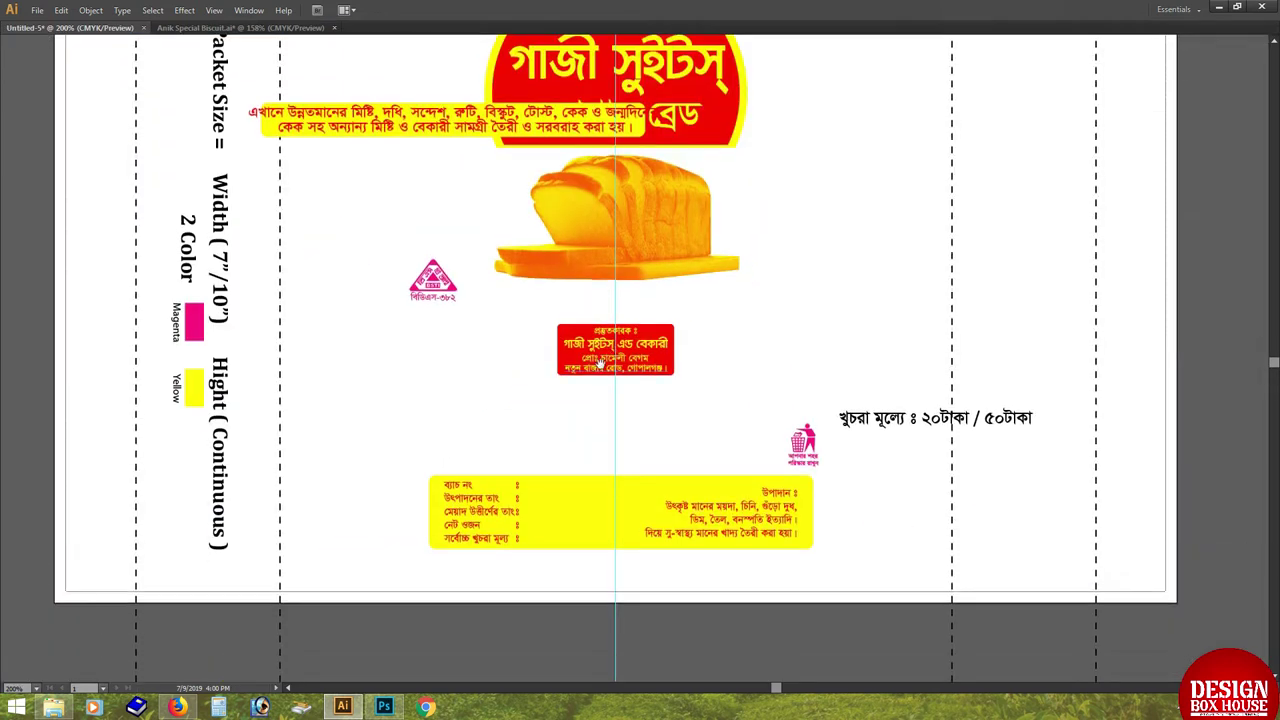
scroll(567, 392, "up", 1)
scroll(567, 392, "up", 1)
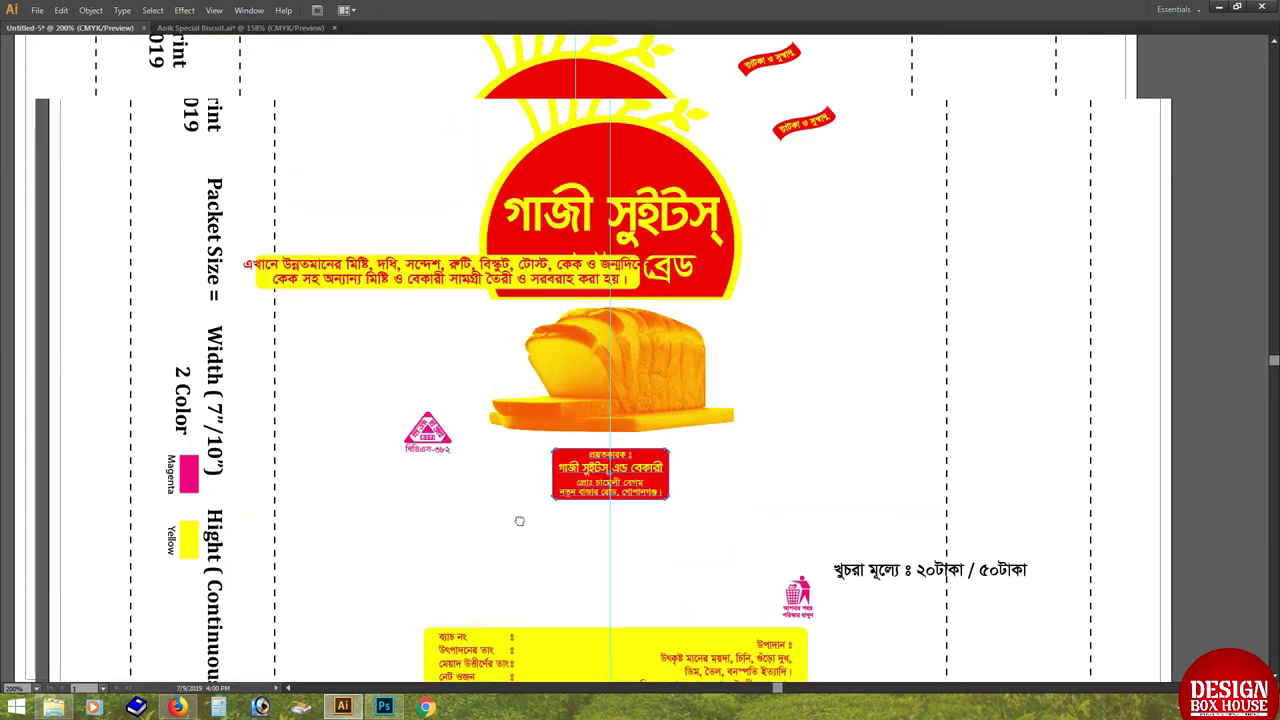
scroll(517, 520, "up", 3)
left_click_drag(631, 567, 629, 593)
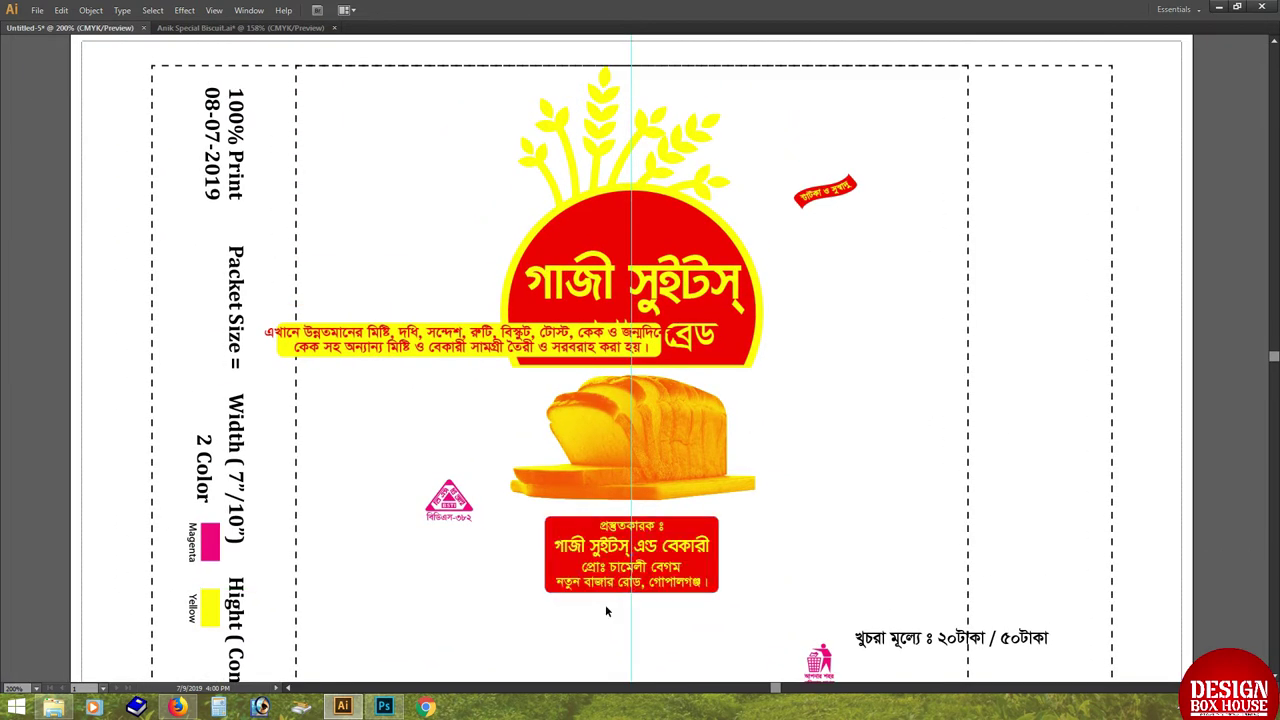
scroll(605, 604, "down", 1)
scroll(605, 560, "down", 2)
scroll(588, 491, "up", 2)
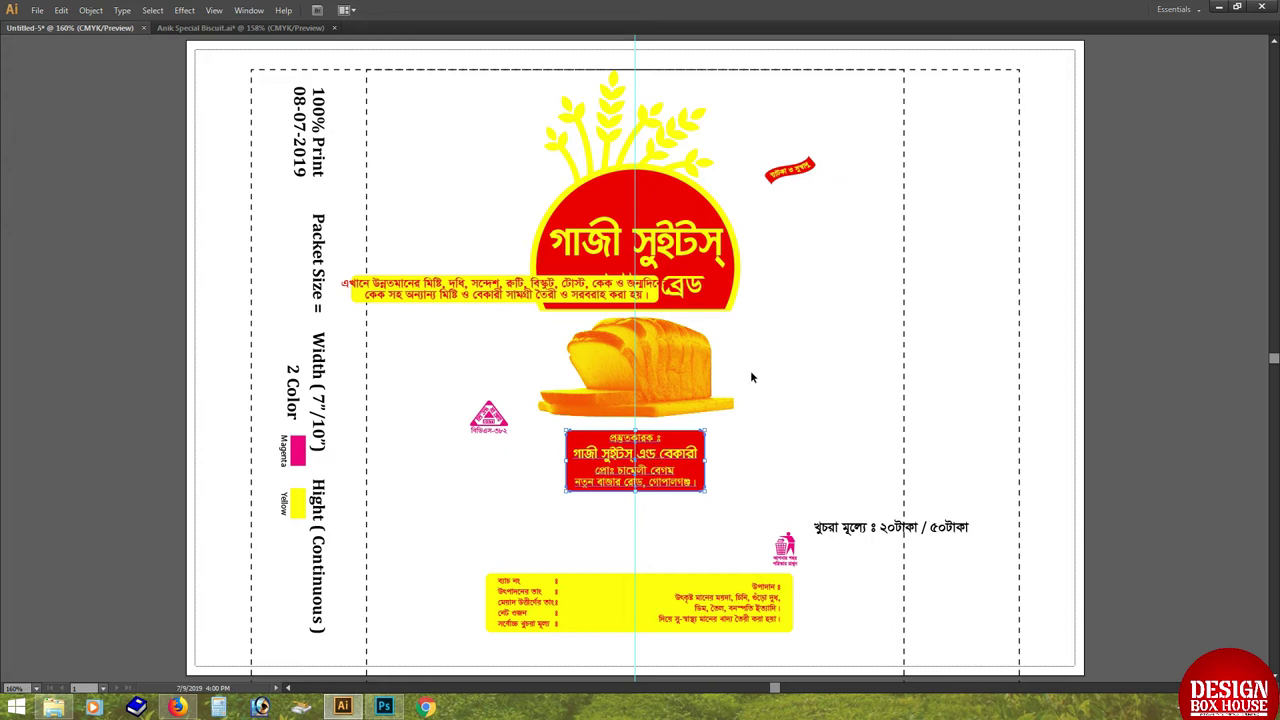
Set the yellow tagline text to 11.5 pt with 12 pt leading.
left_click_drag(396, 238, 578, 334)
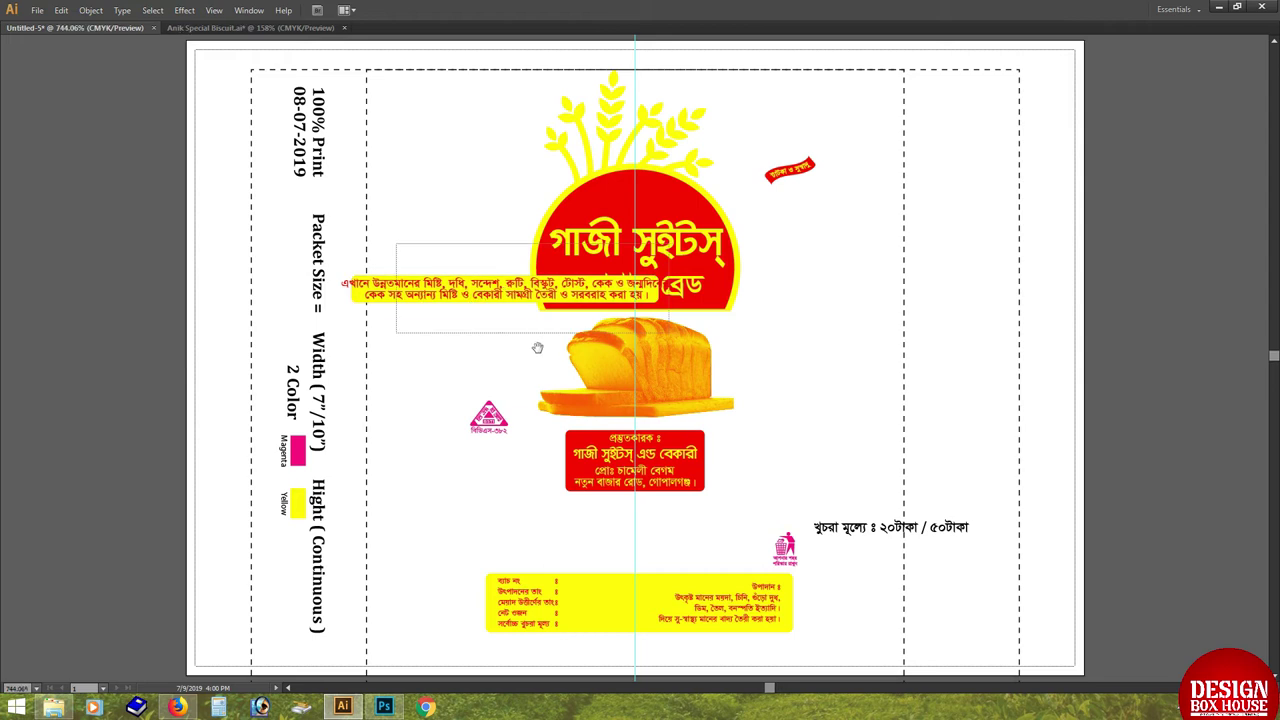
key("ctrl+minus")
key("ctrl+minus")
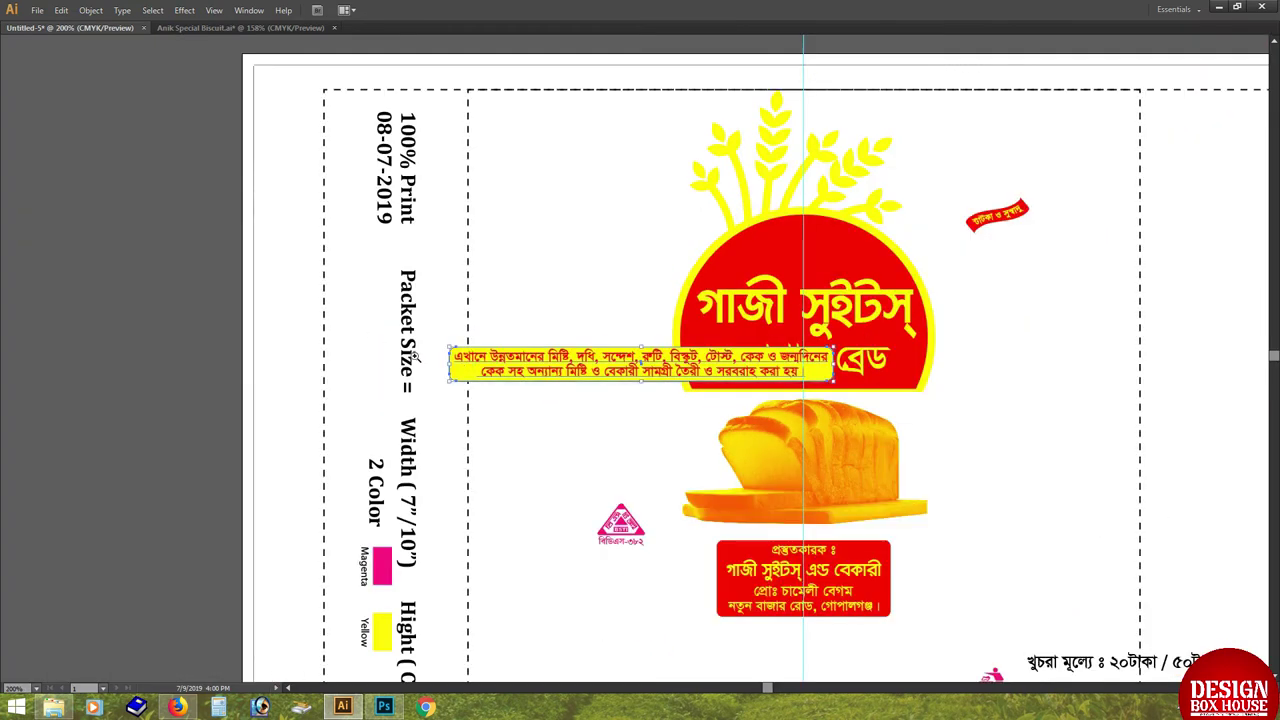
left_click_drag(312, 300, 820, 370)
left_click(159, 363)
key("ctrl+t")
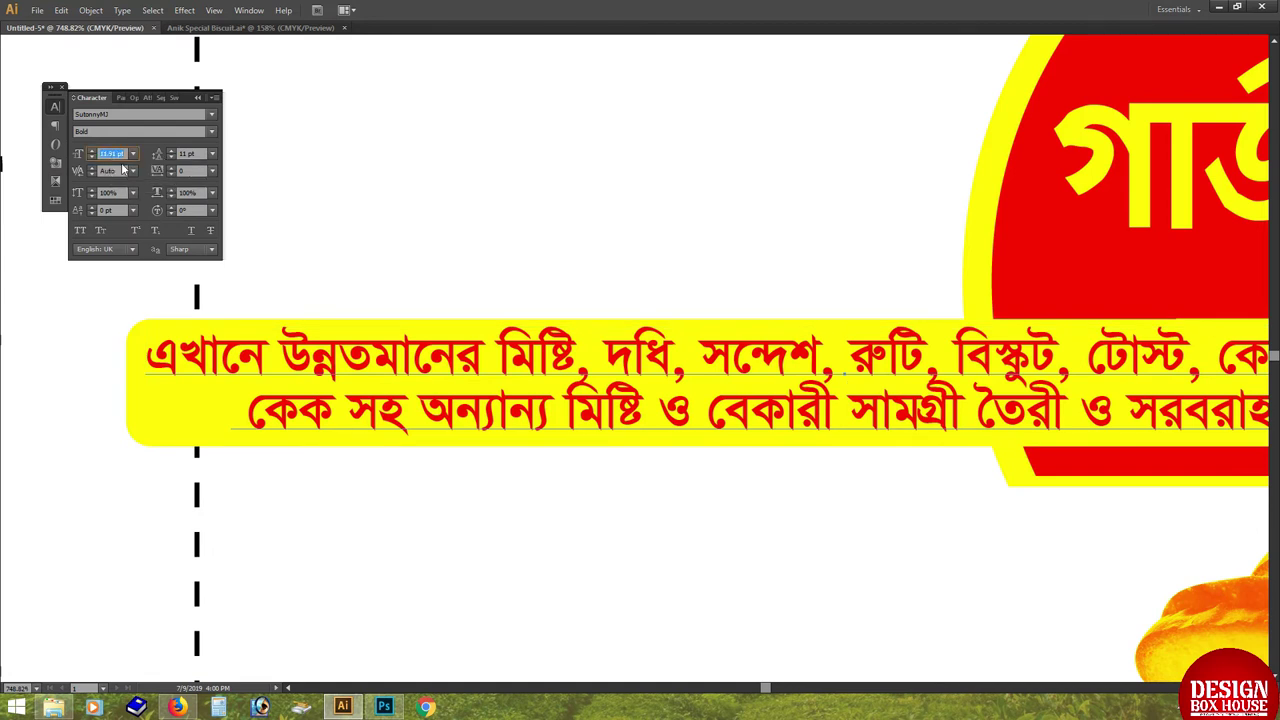
key("Return")
left_click(171, 152)
scroll(599, 386, "down", 1)
scroll(599, 386, "down", 3)
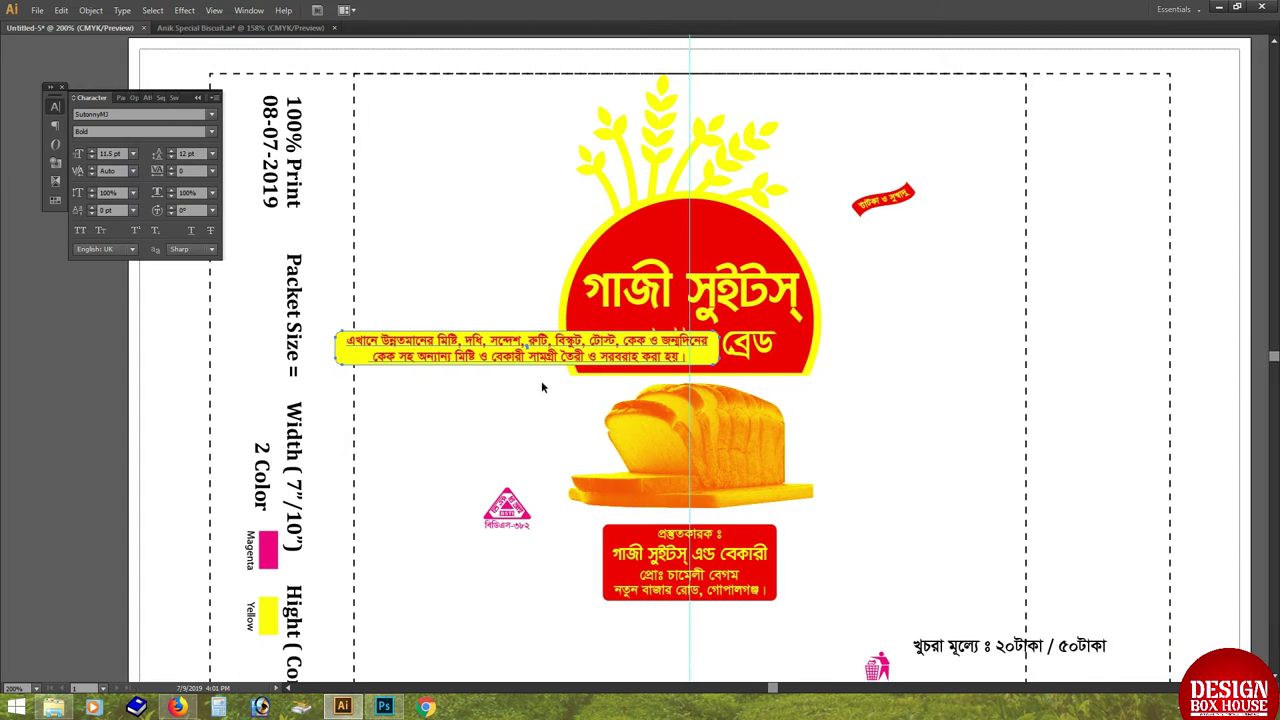
scroll(543, 387, "up", 5)
mouse_move(298, 347)
left_mouse_down()
mouse_move(283, 347)
mouse_move(298, 346)
left_mouse_up()
Move the tagline banner below the স্পেশাল ব্রেড title.
key("ctrl+y")
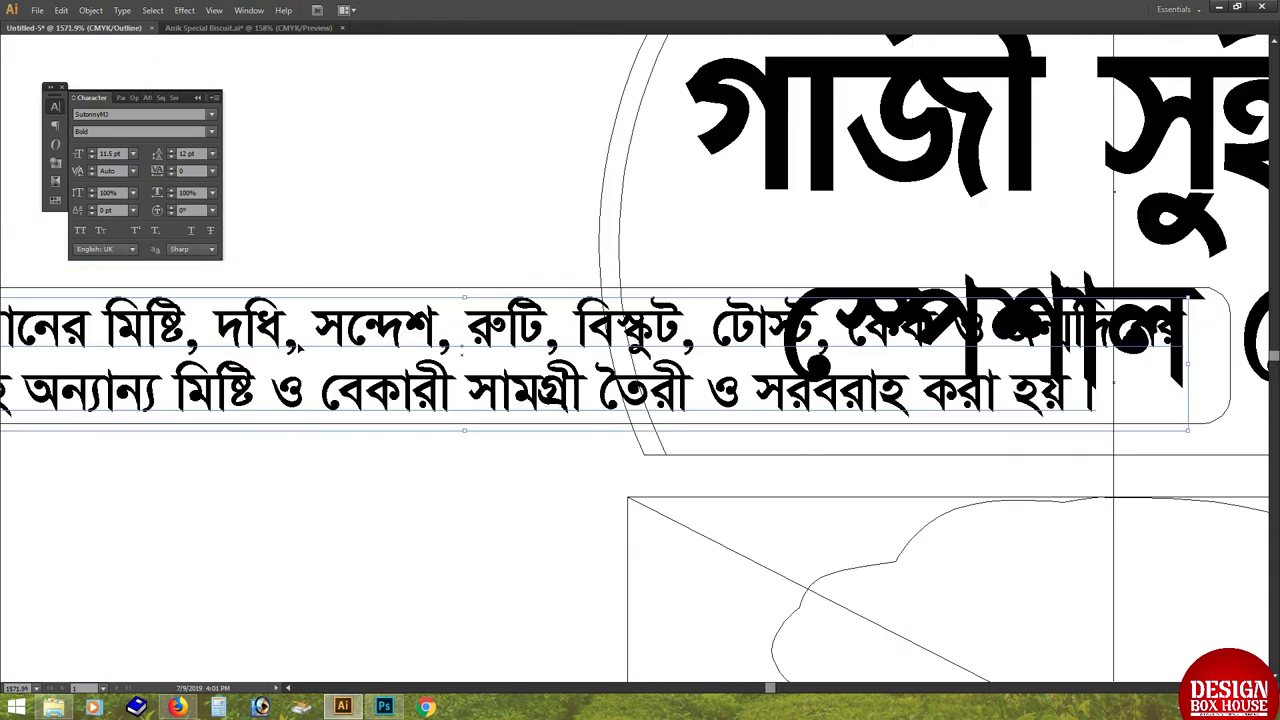
scroll(298, 346, "down", 5)
key("ctrl+y")
mouse_move(560, 362)
left_mouse_down()
mouse_move(693, 532)
mouse_move(630, 400)
left_mouse_up()
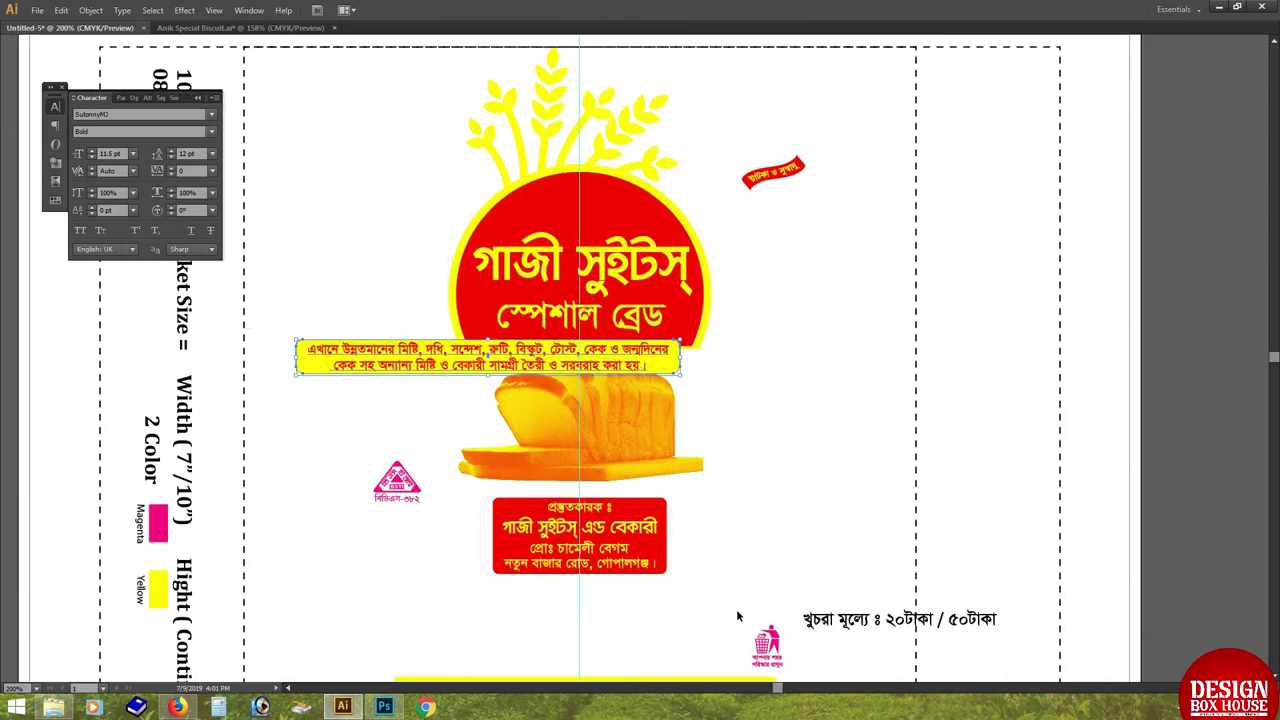
left_click(441, 562)
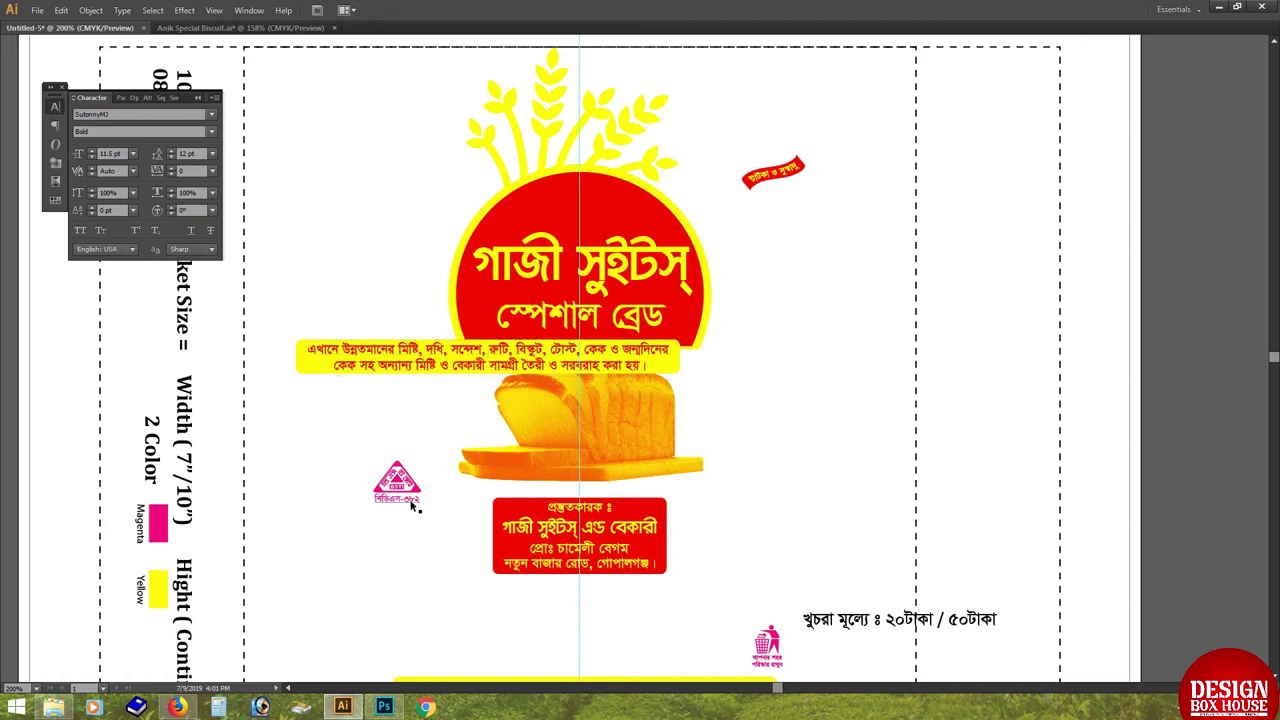
scroll(523, 492, "down", 2)
left_click(524, 497)
scroll(596, 591, "up", 1)
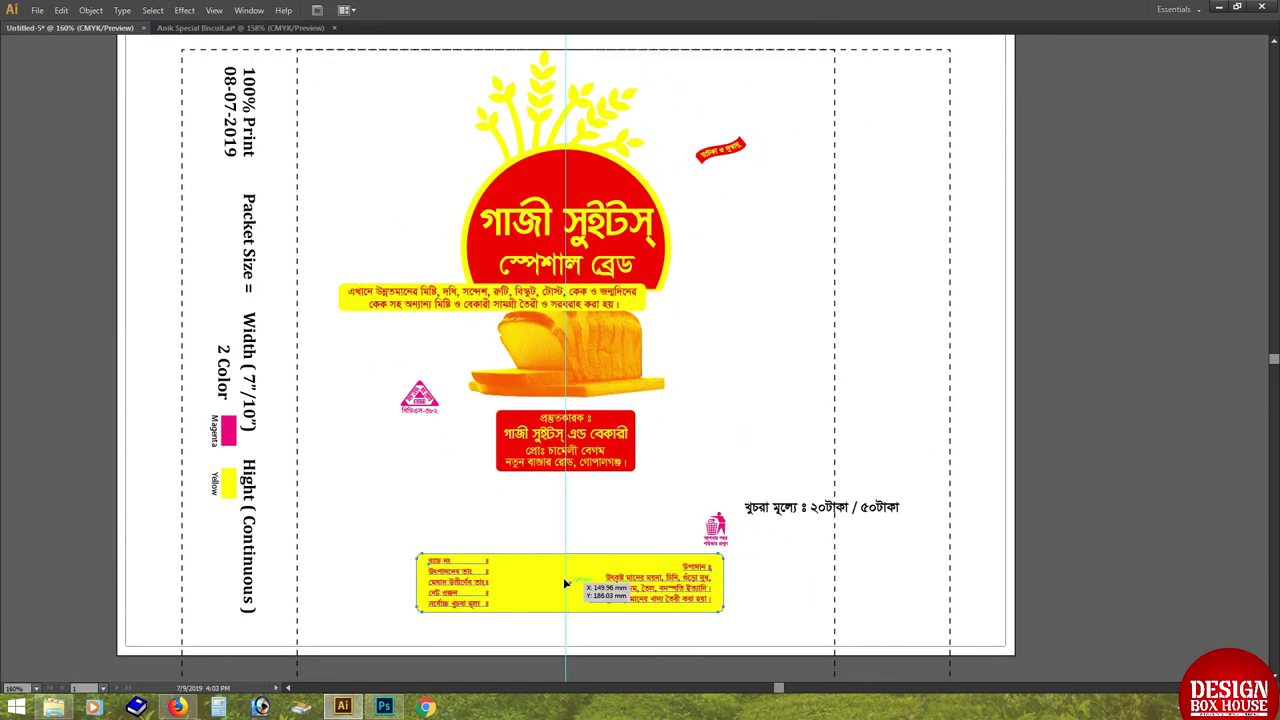
left_click_drag(563, 577, 559, 546)
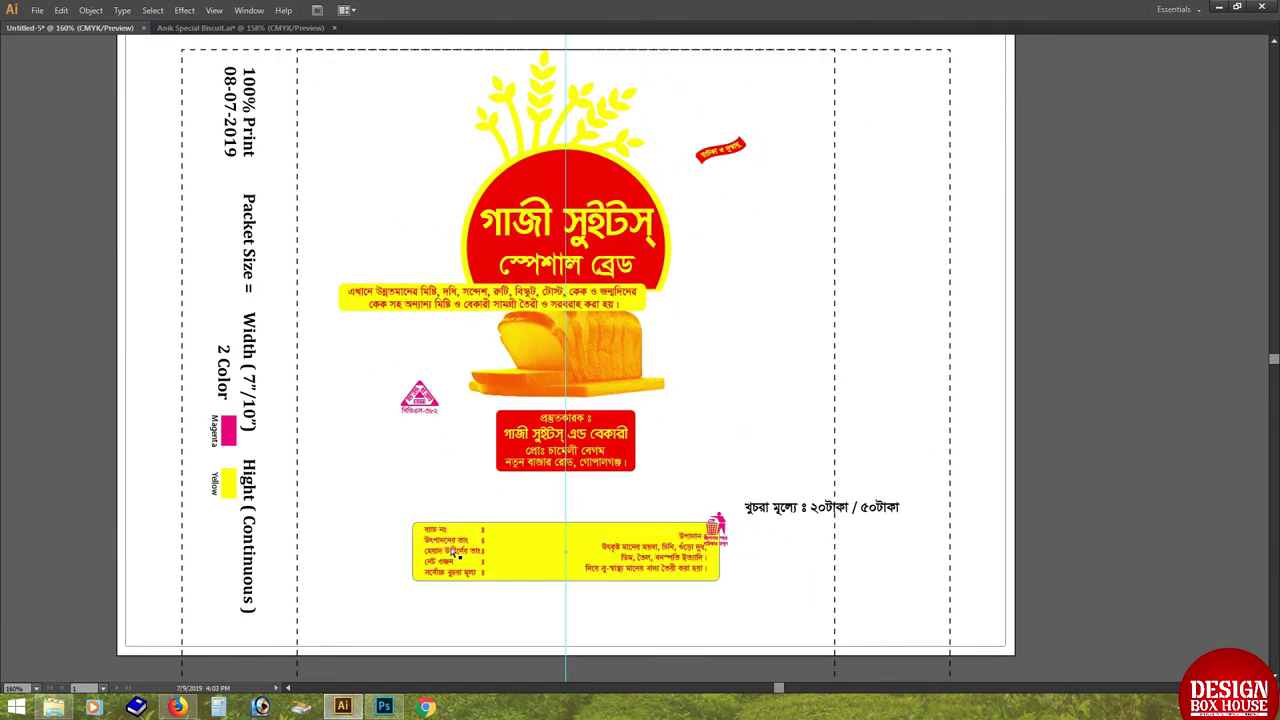
left_click(389, 486)
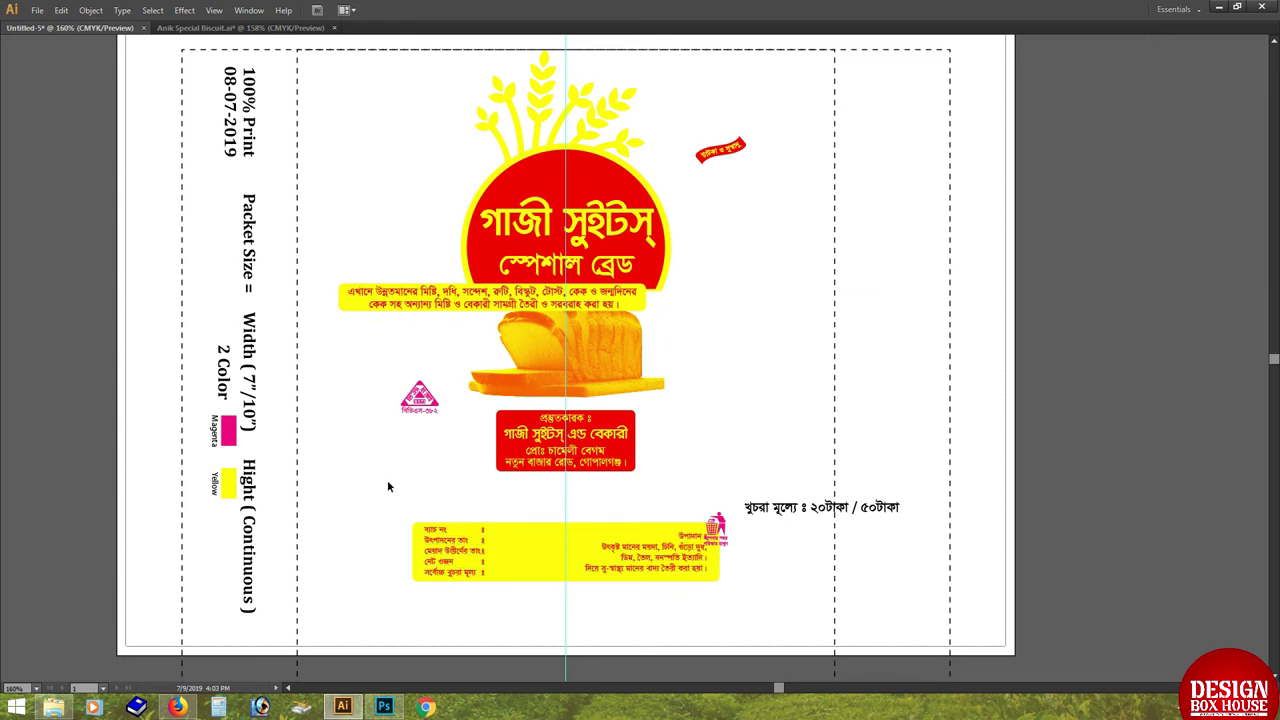
left_click_drag(520, 442, 352, 358)
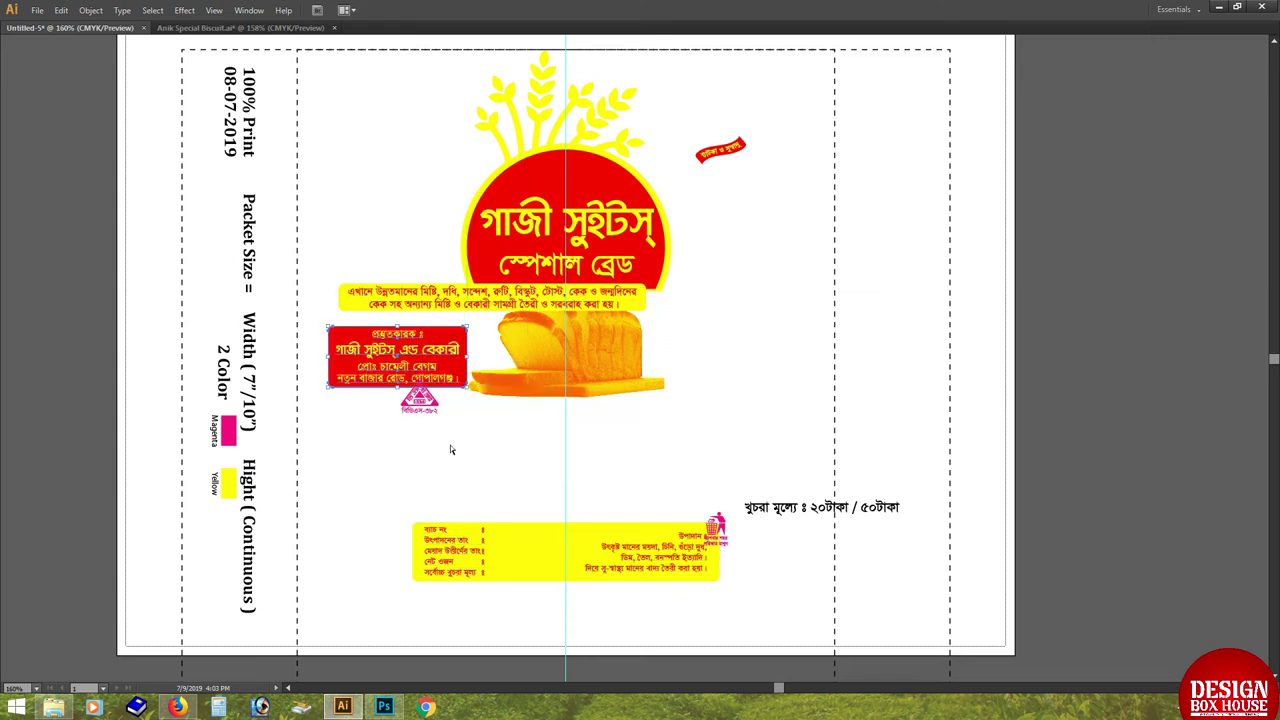
left_click_drag(450, 450, 469, 518)
left_click_drag(492, 366, 500, 157)
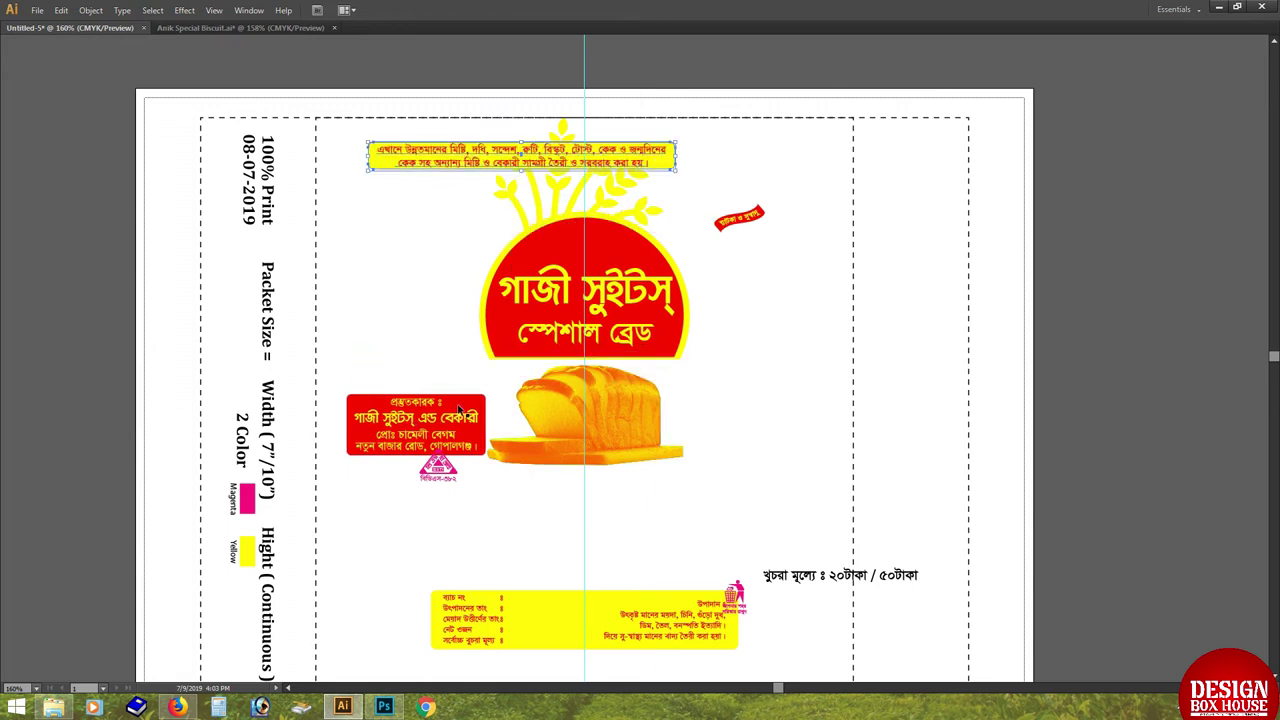
mouse_move(420, 448)
left_mouse_down()
mouse_move(430, 314)
mouse_move(430, 416)
left_mouse_up()
left_click(538, 545)
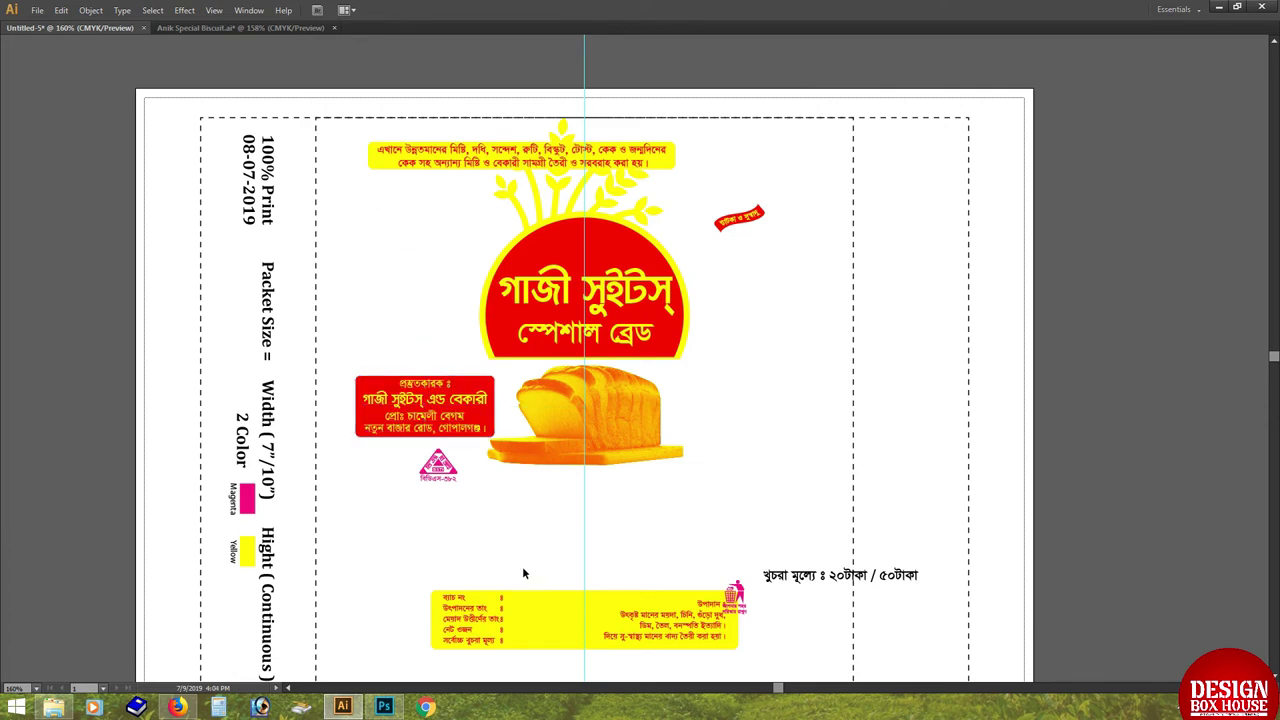
Move the yellow tagline strip to the top right and the bin icon below the bread.
left_click_drag(580, 155, 1055, 132)
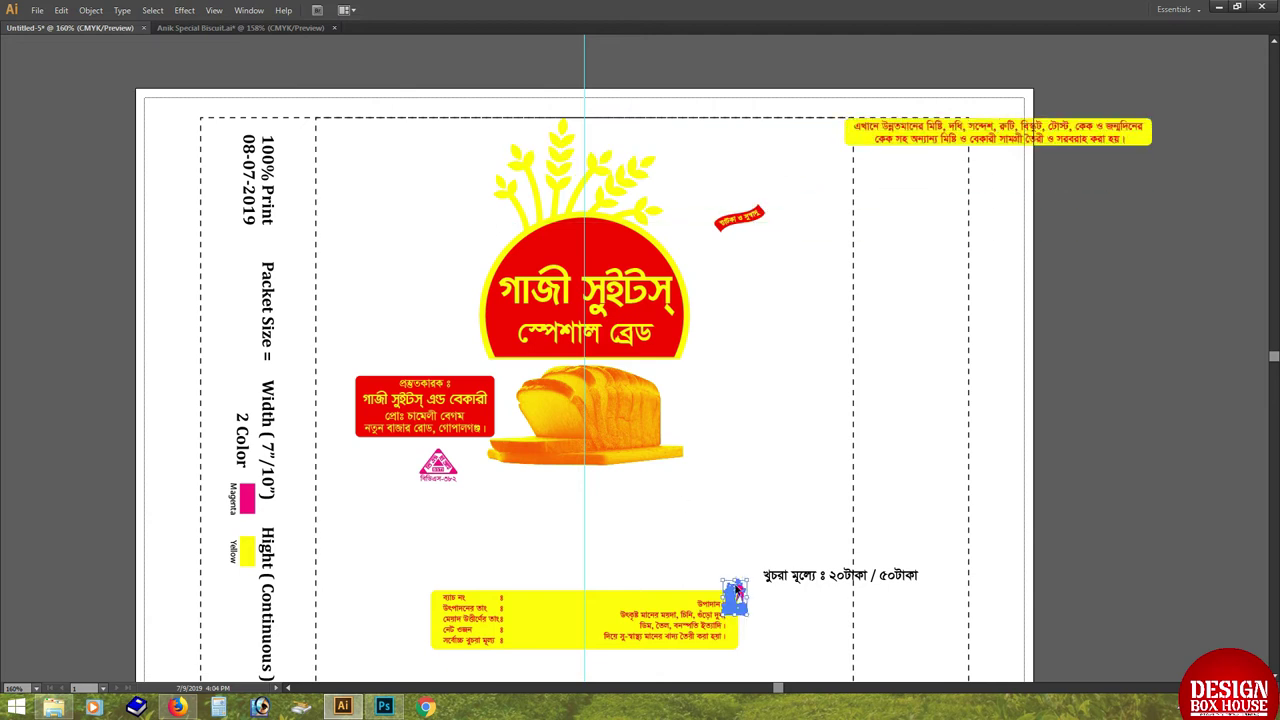
left_click_drag(737, 592, 633, 557)
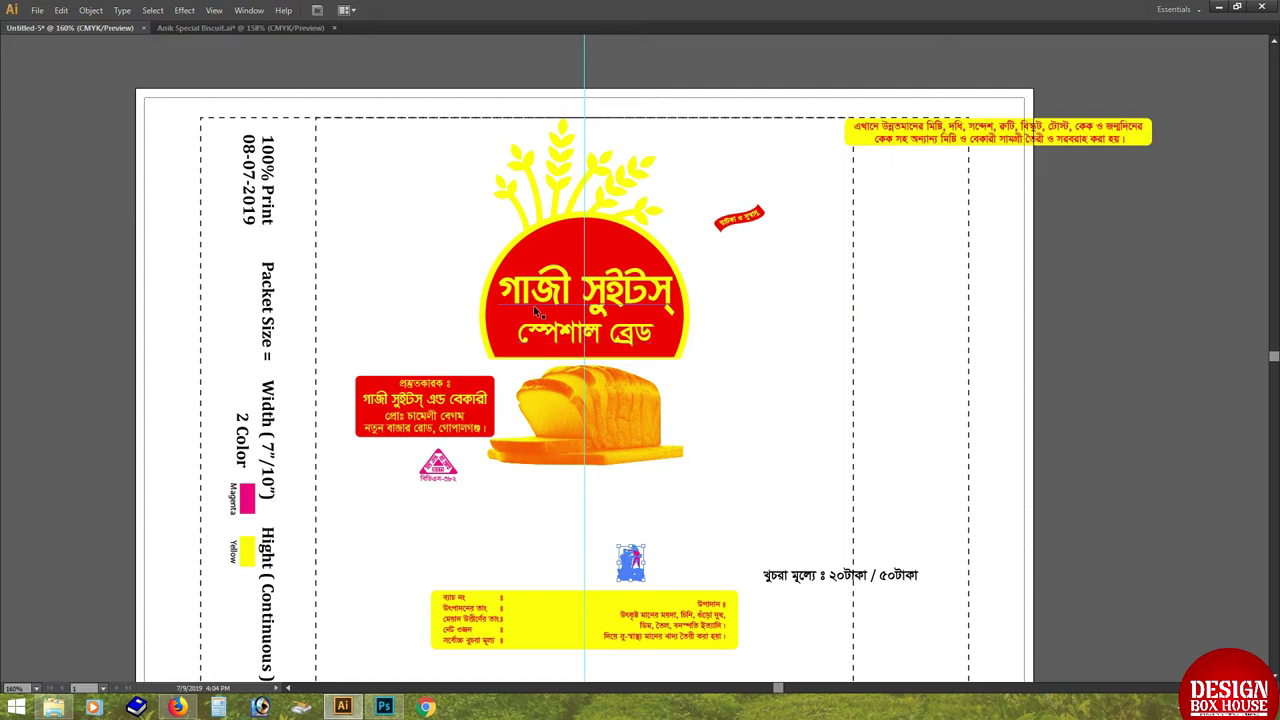
scroll(572, 361, "up", 5)
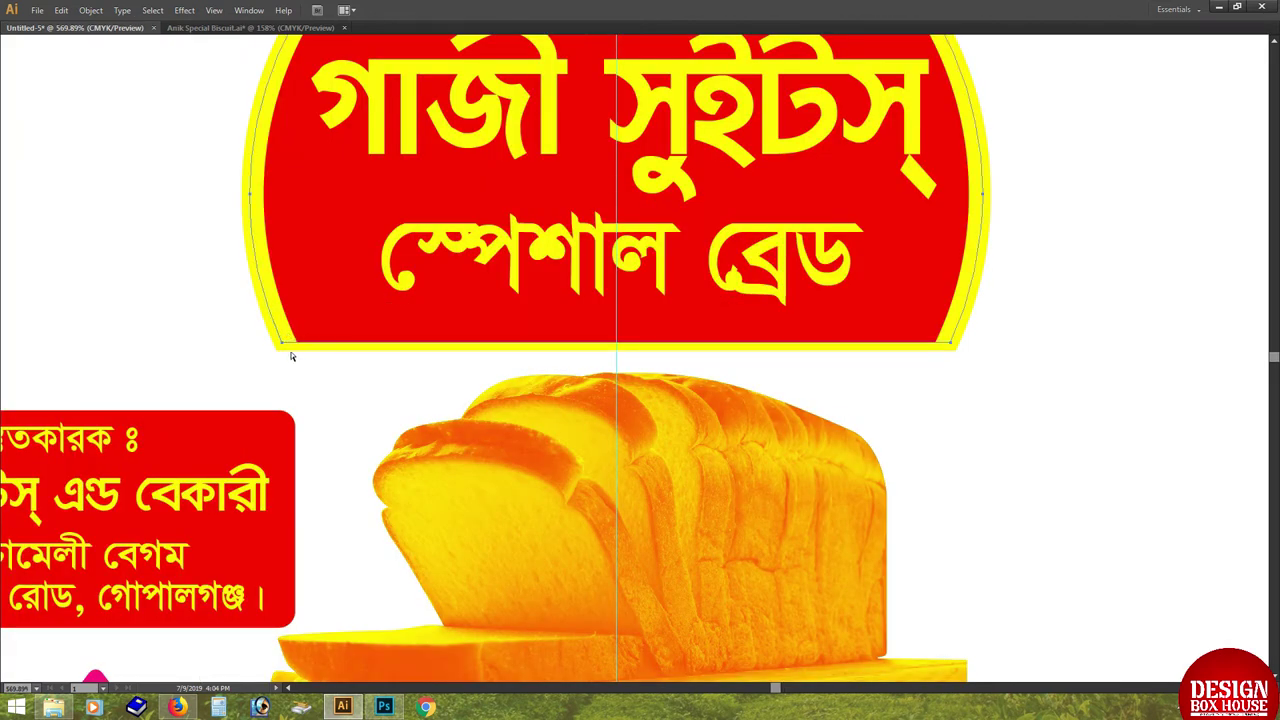
key("ctrl+0")
Position a red rectangle over the white band under the title arch.
scroll(520, 331, "up", 5)
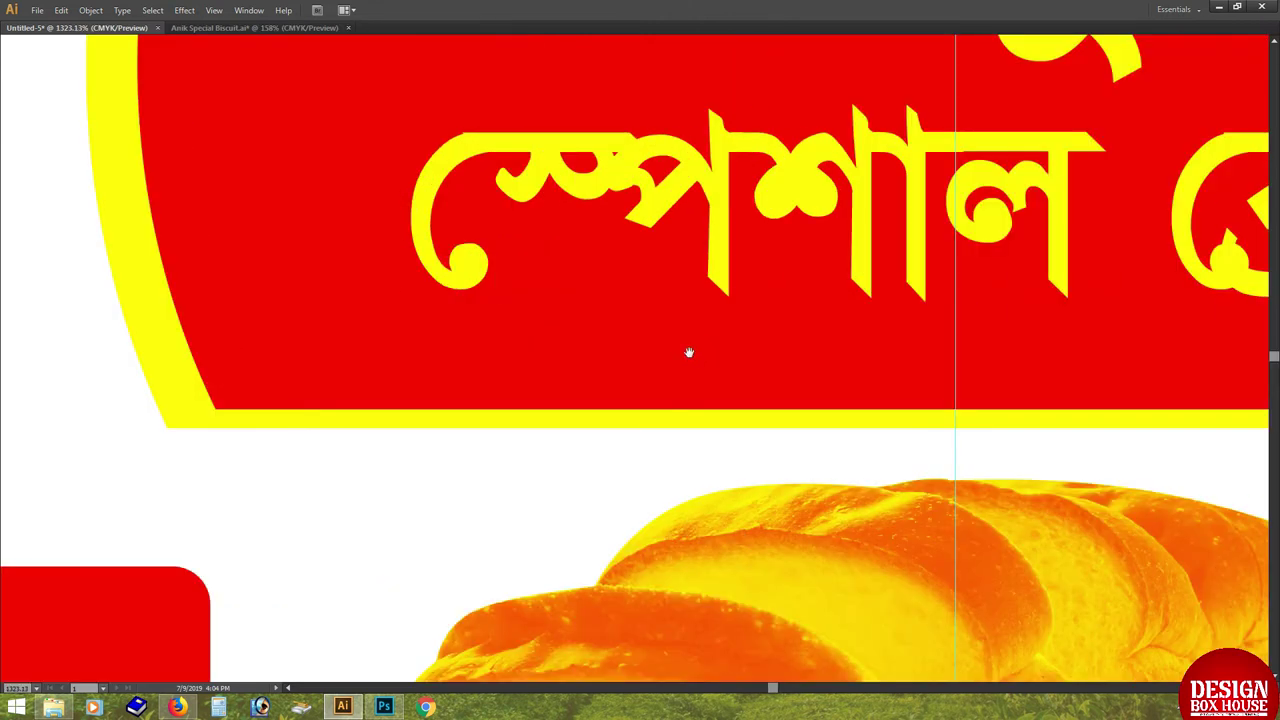
key("ctrl+y")
key("ctrl+0")
scroll(465, 370, "up", 3)
key("ctrl+y")
left_click_drag(306, 304, 596, 394)
left_click_drag(194, 513, 800, 620)
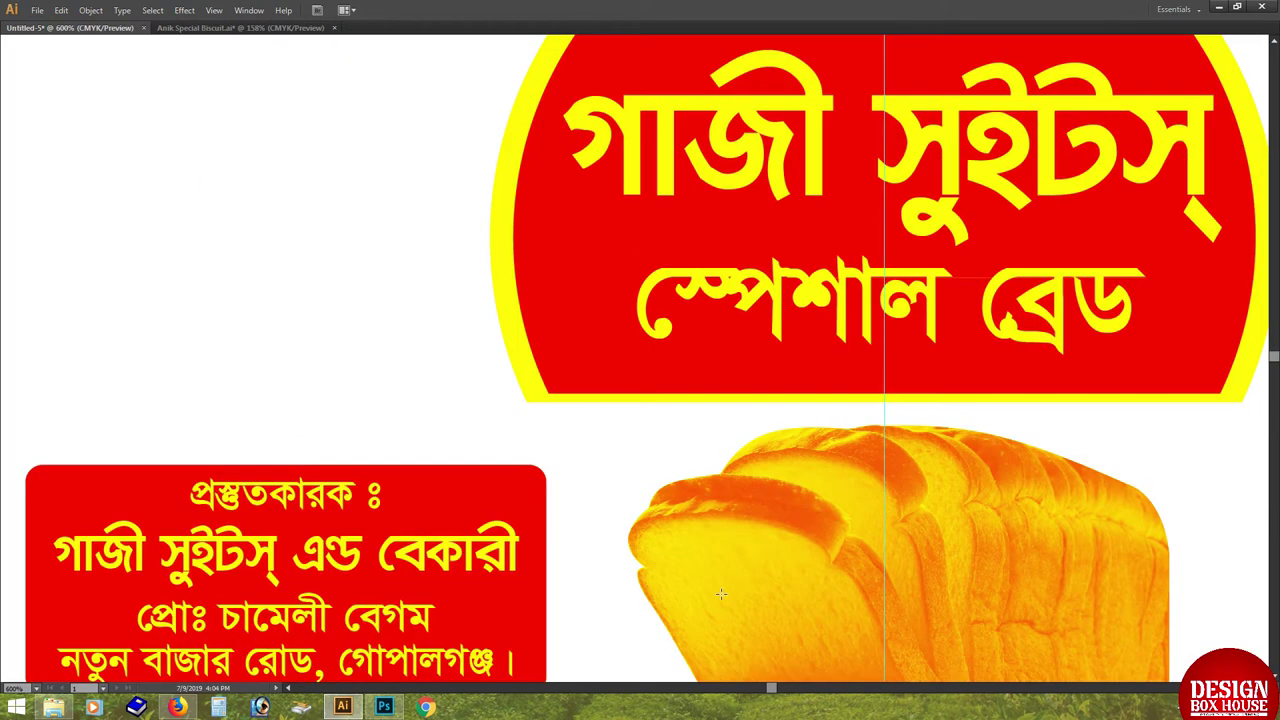
left_click_drag(460, 390, 1160, 462)
key("Tab")
mouse_move(513, 142)
left_mouse_down()
mouse_move(513, 513)
mouse_move(615, 365)
mouse_move(640, 383)
left_mouse_up()
key("ctrl+minus")
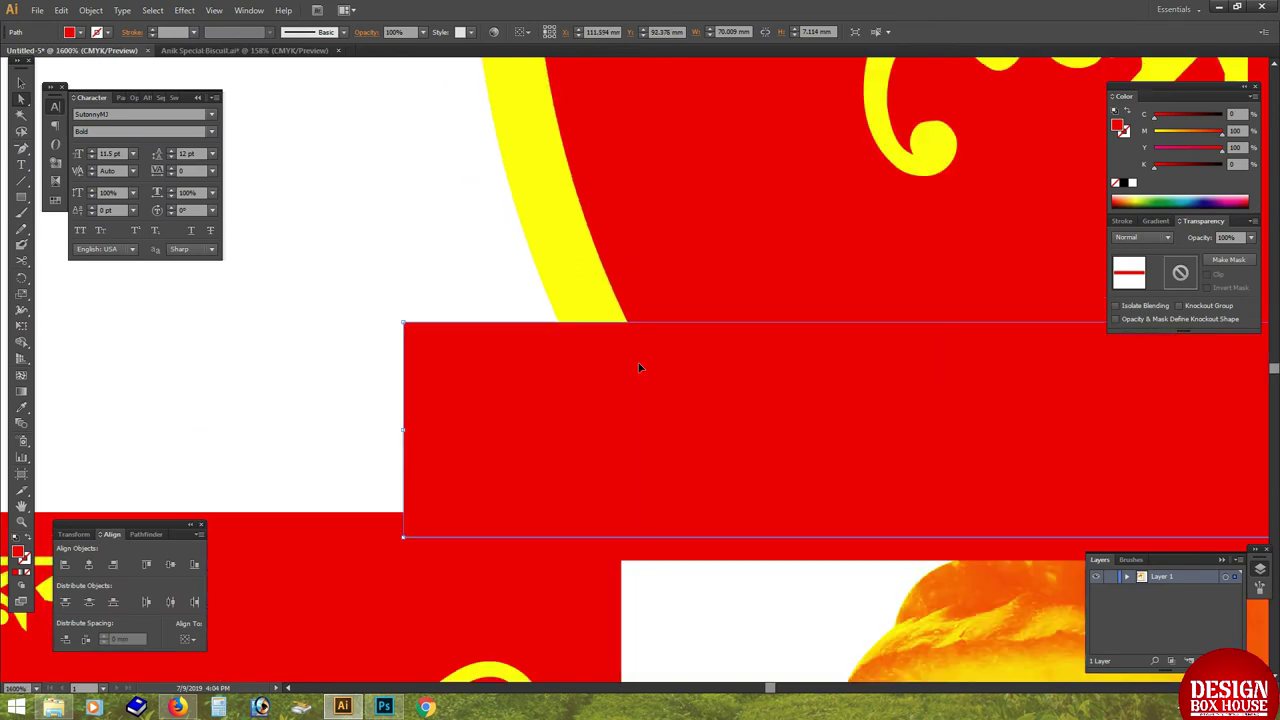
left_click(623, 489)
Merge the red rectangle into the title arch with the Shape Builder.
key("ctrl+minus")
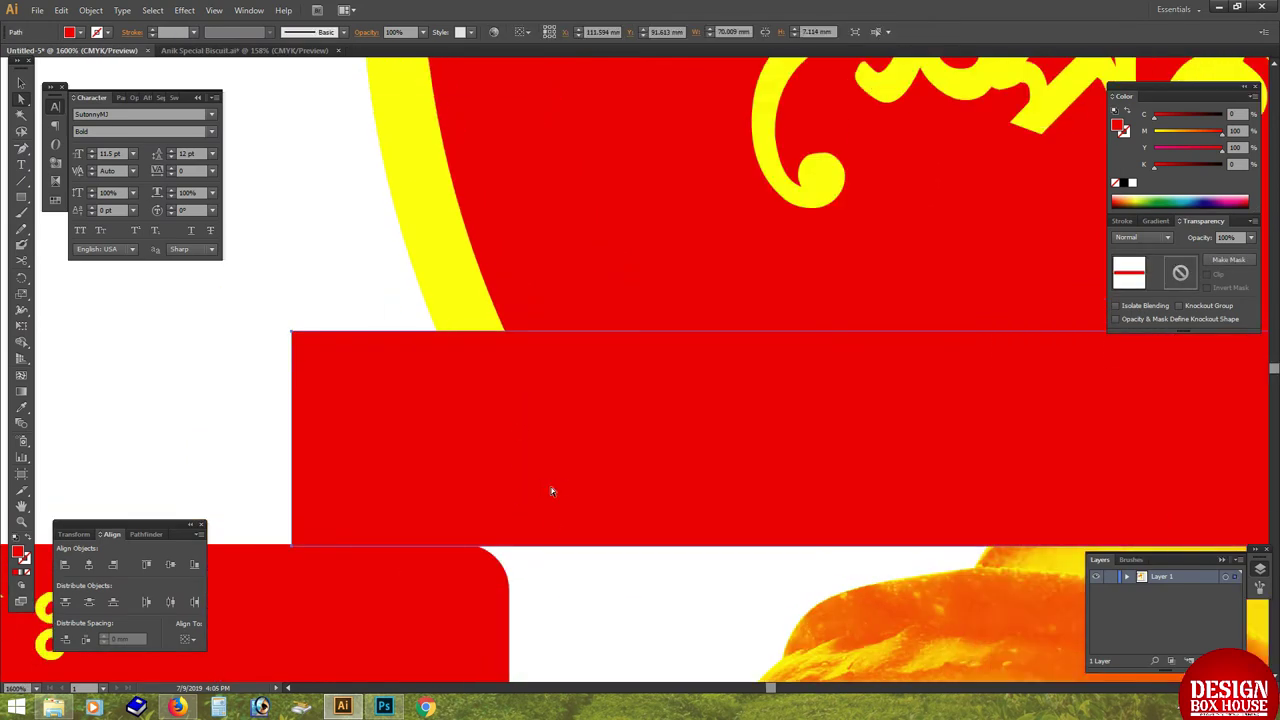
key("ctrl+minus")
key("p")
key("ctrl+minus")
key("ctrl+minus")
key("ctrl+minus")
key("shift+m")
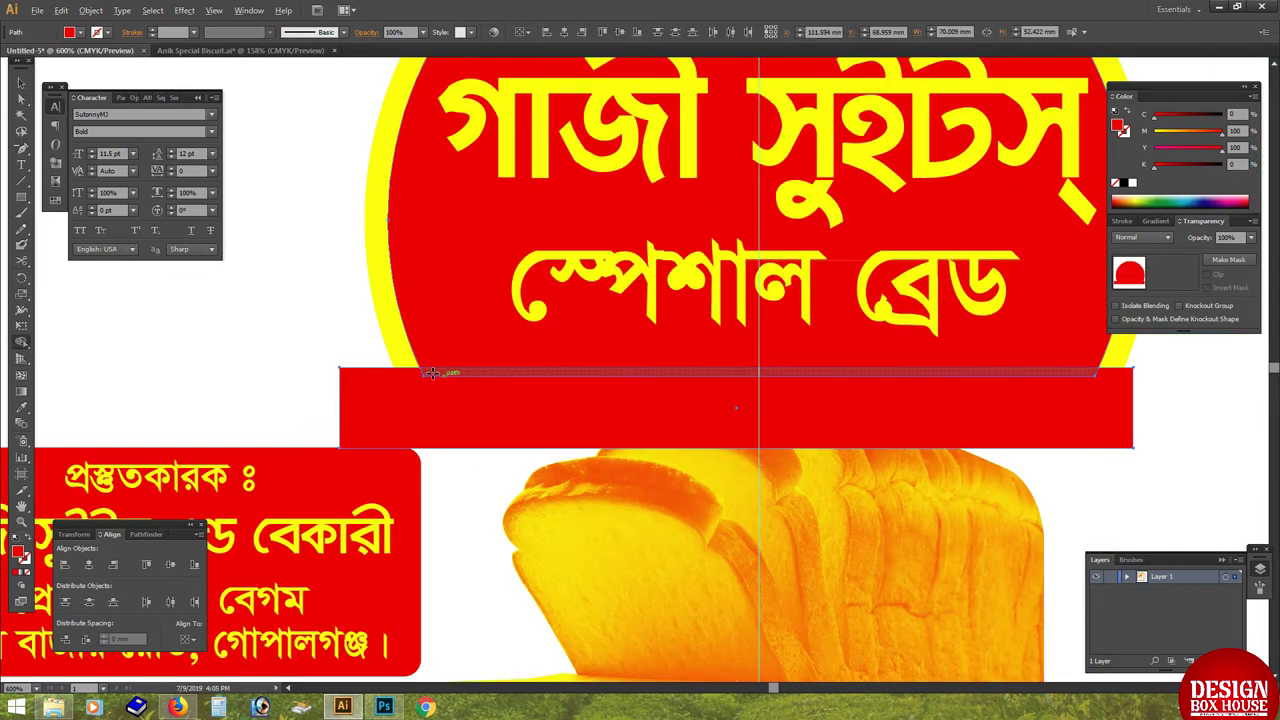
left_click_drag(428, 371, 684, 450)
key("Tab")
key("ctrl+minus")
key("ctrl+minus")
key("ctrl+minus")
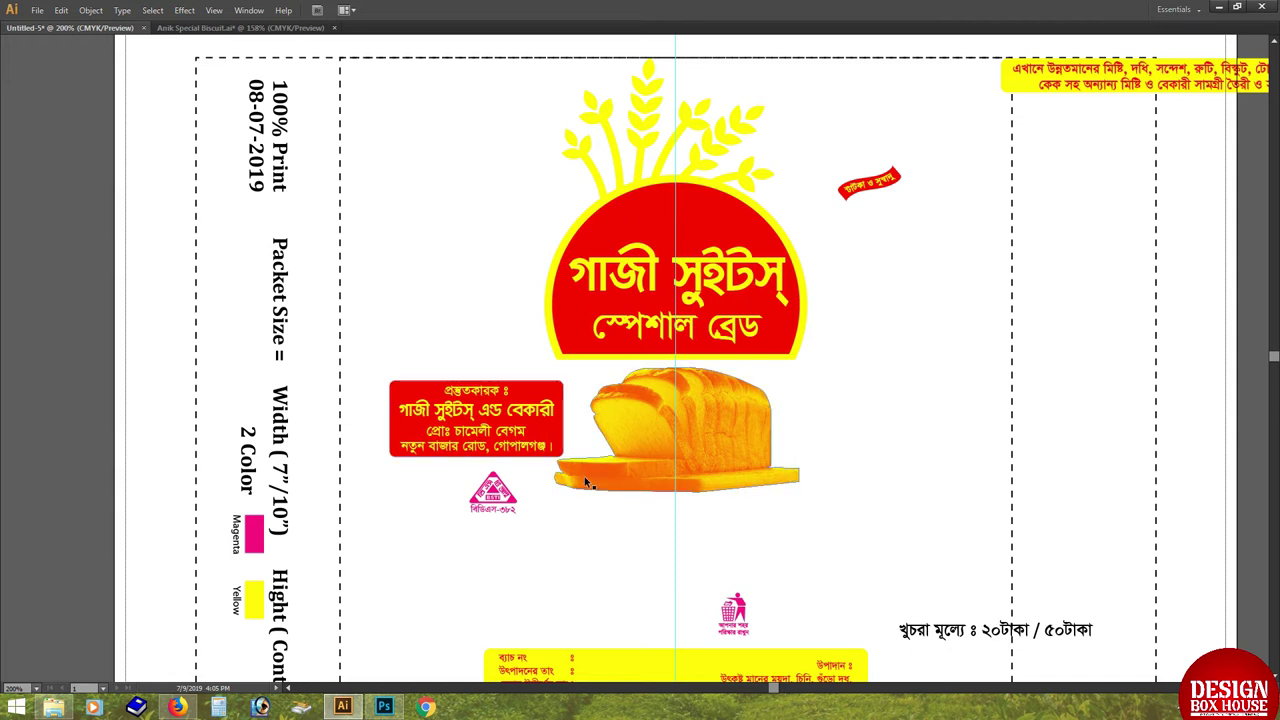
Stand the maker-info box 90° right of the bread with the ingredients text above it.
mouse_move(625, 410)
left_mouse_down()
mouse_move(415, 432)
mouse_move(524, 417)
mouse_move(516, 401)
left_mouse_up()
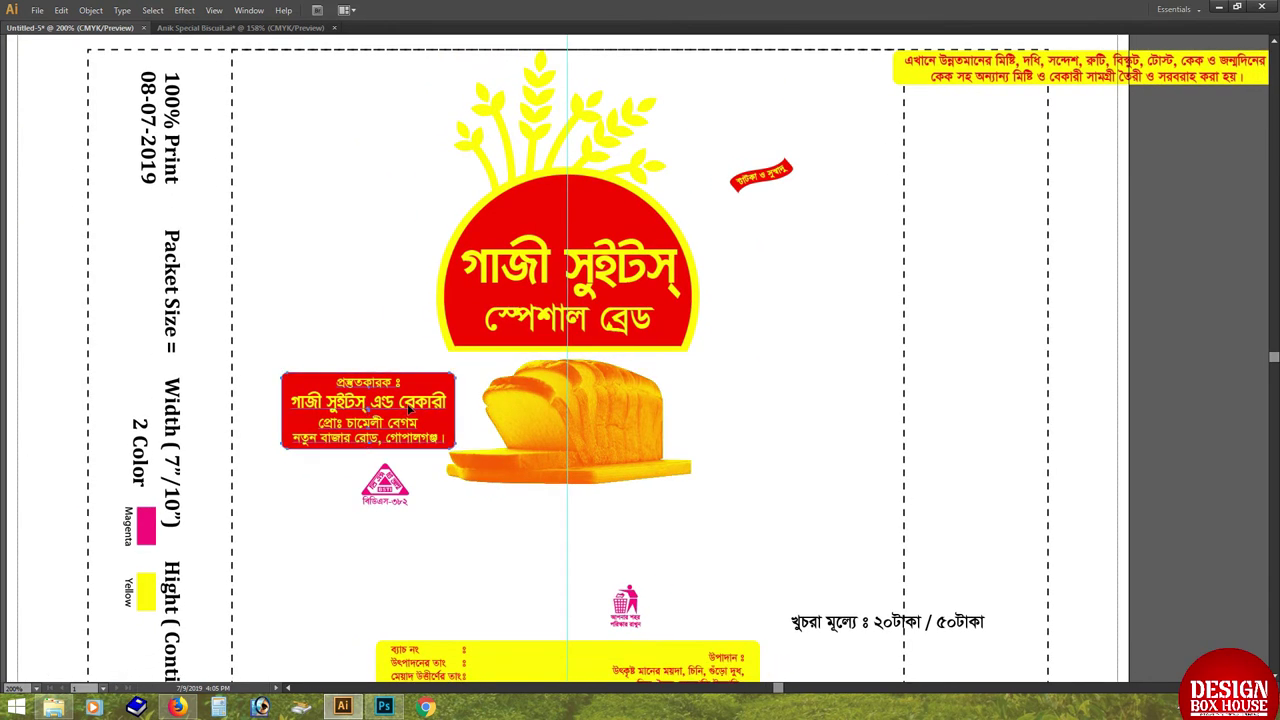
left_click_drag(317, 412, 713, 412)
left_click_drag(713, 412, 697, 540)
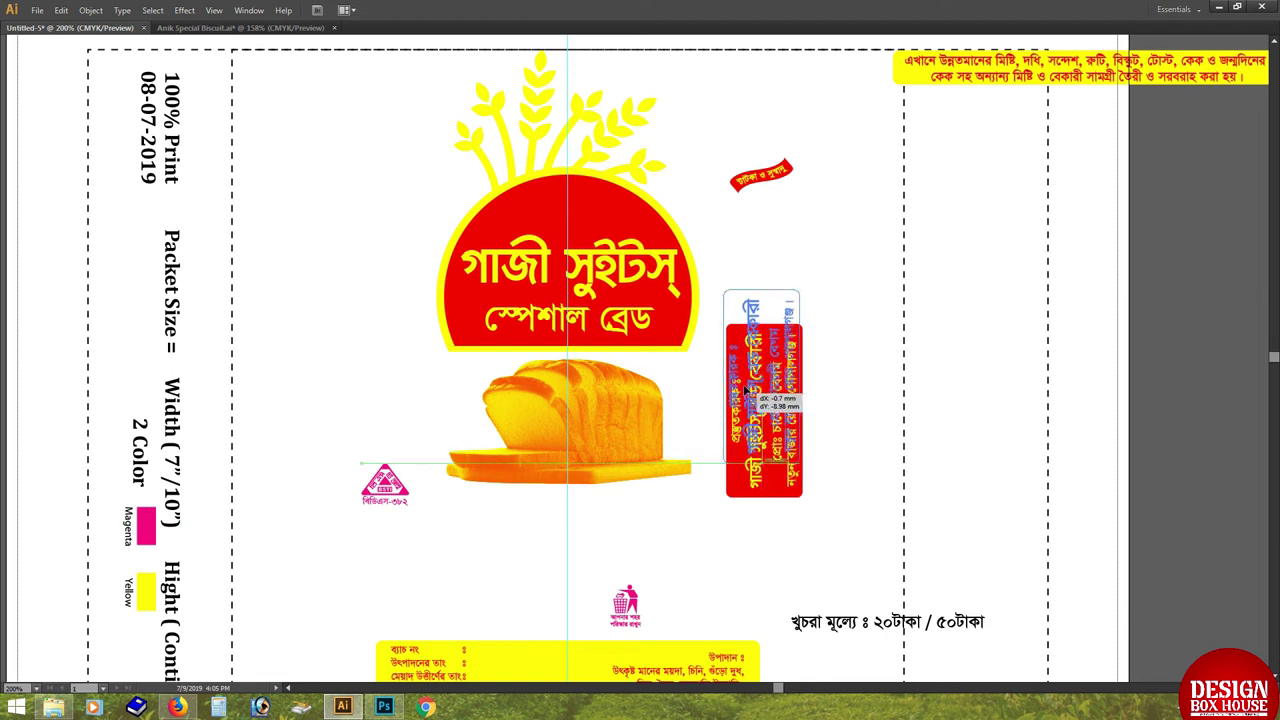
scroll(635, 570, "down", 1)
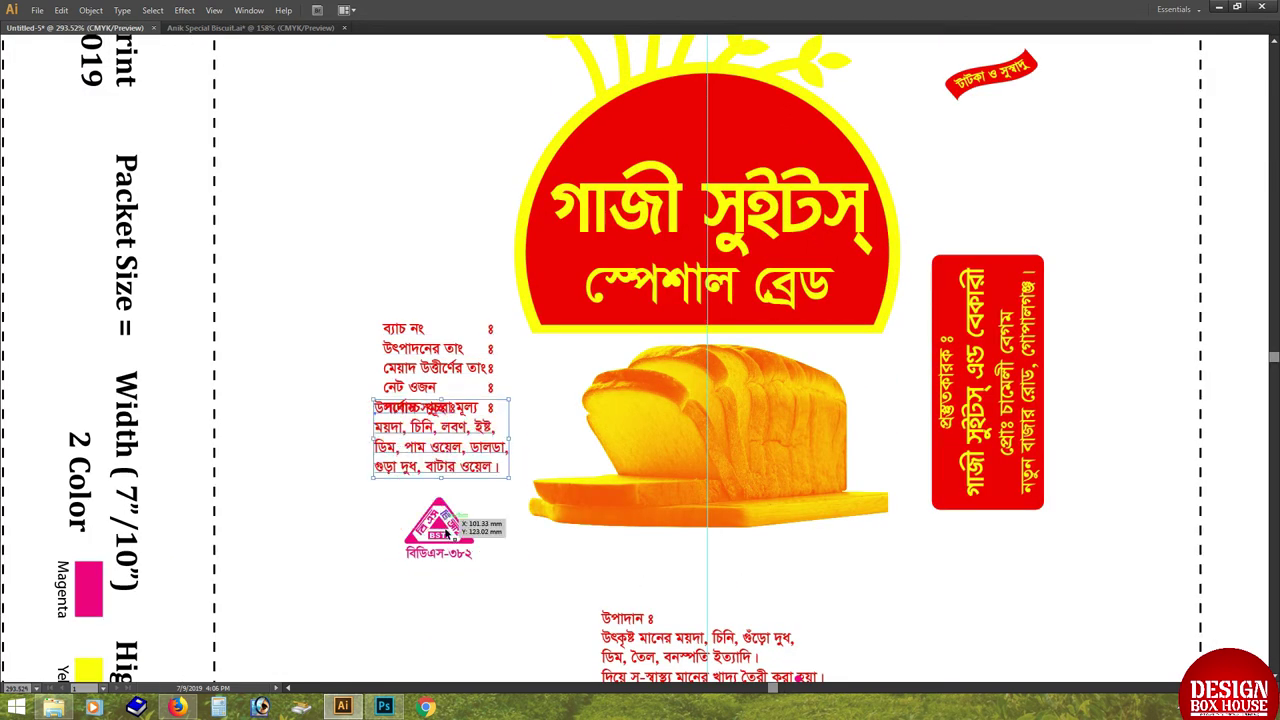
mouse_move(455, 487)
left_mouse_down()
mouse_move(1024, 431)
mouse_move(924, 447)
mouse_move(985, 204)
left_mouse_up()
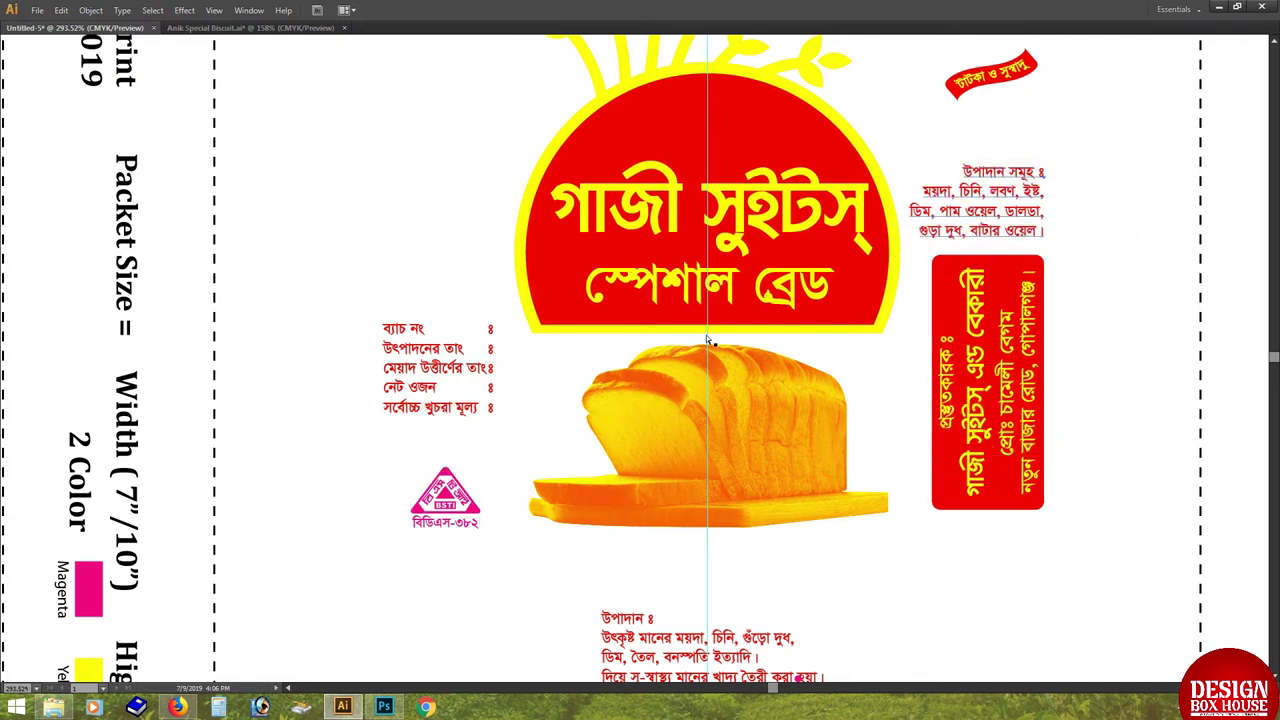
left_click_drag(379, 461, 368, 487)
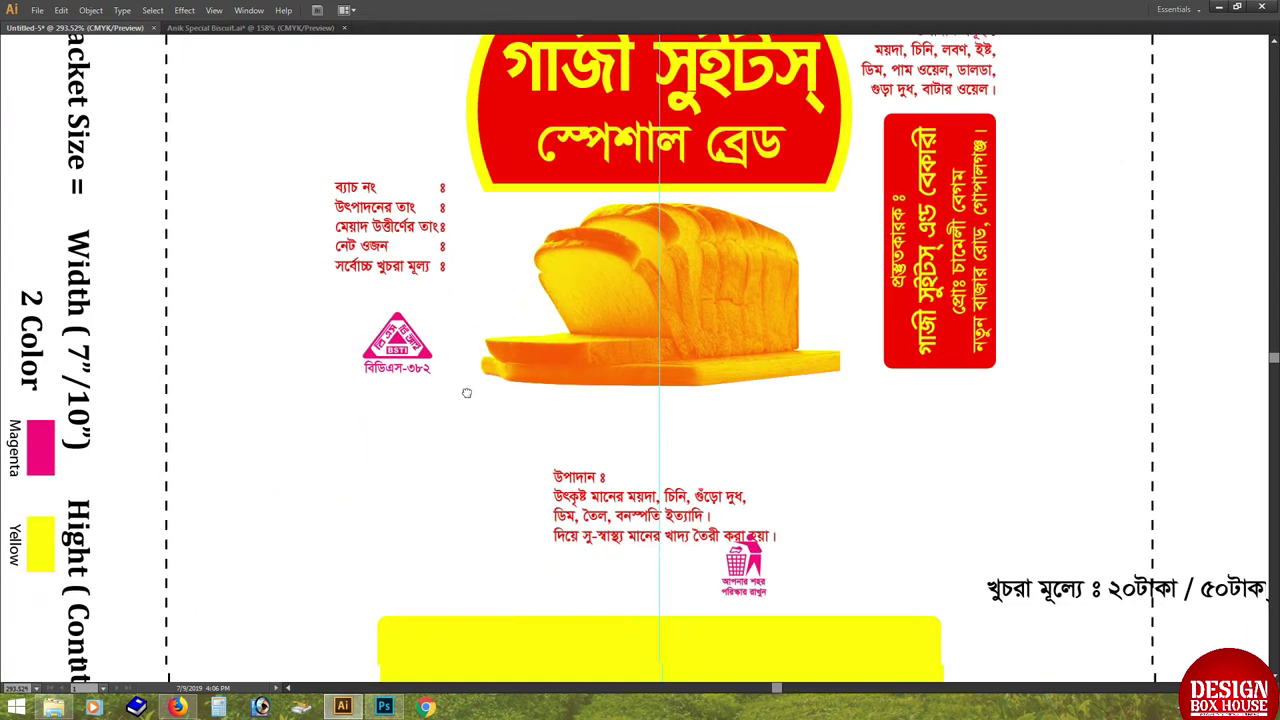
mouse_move(368, 487)
left_mouse_down()
mouse_move(576, 569)
mouse_move(564, 682)
left_mouse_up()
Place the টাটকা ও সুস্বাদু ribbon left of the logo and the bin icon right of the bread.
mouse_move(1050, 305)
left_mouse_down()
mouse_move(497, 417)
mouse_move(600, 511)
mouse_move(561, 507)
left_mouse_up()
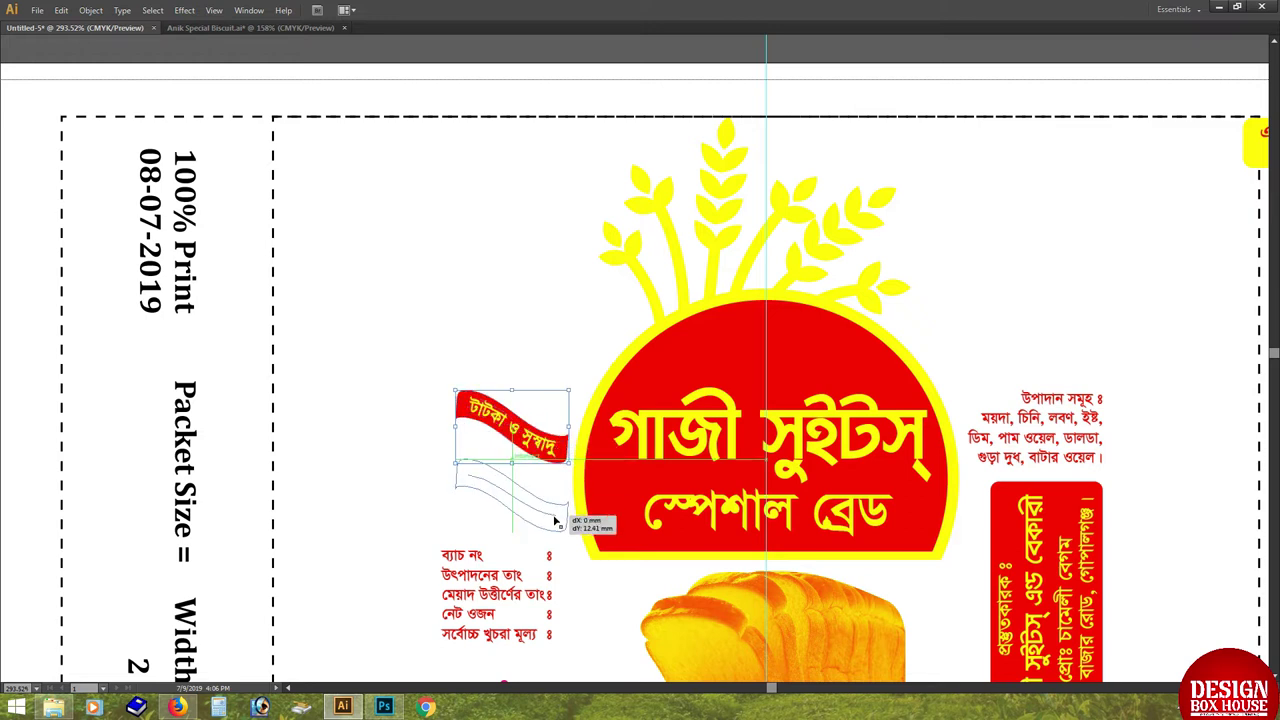
left_click_drag(569, 445, 558, 522)
scroll(558, 522, "down", 2)
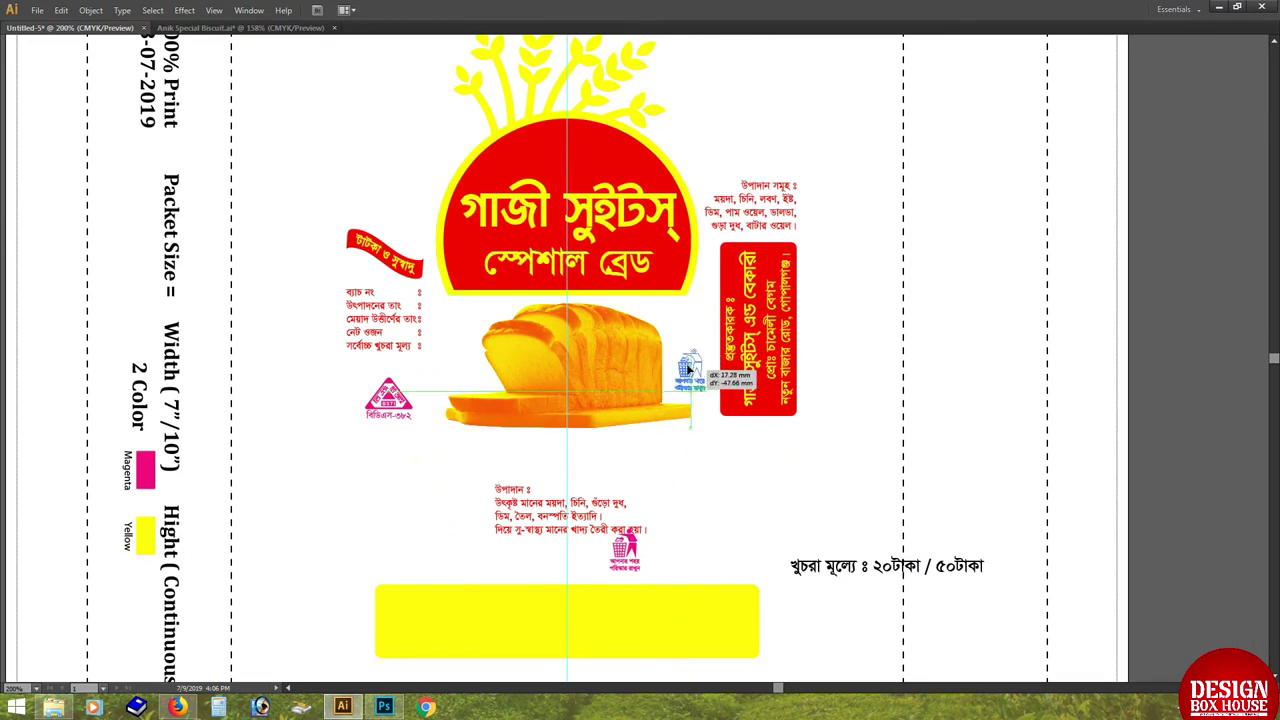
left_click_drag(627, 553, 698, 445)
key("ctrl+=")
key("ctrl+minus")
Shrink the vertical red maker box.
left_click(632, 280)
mouse_move(635, 270)
left_mouse_down()
mouse_move(744, 357)
mouse_move(745, 380)
left_mouse_up()
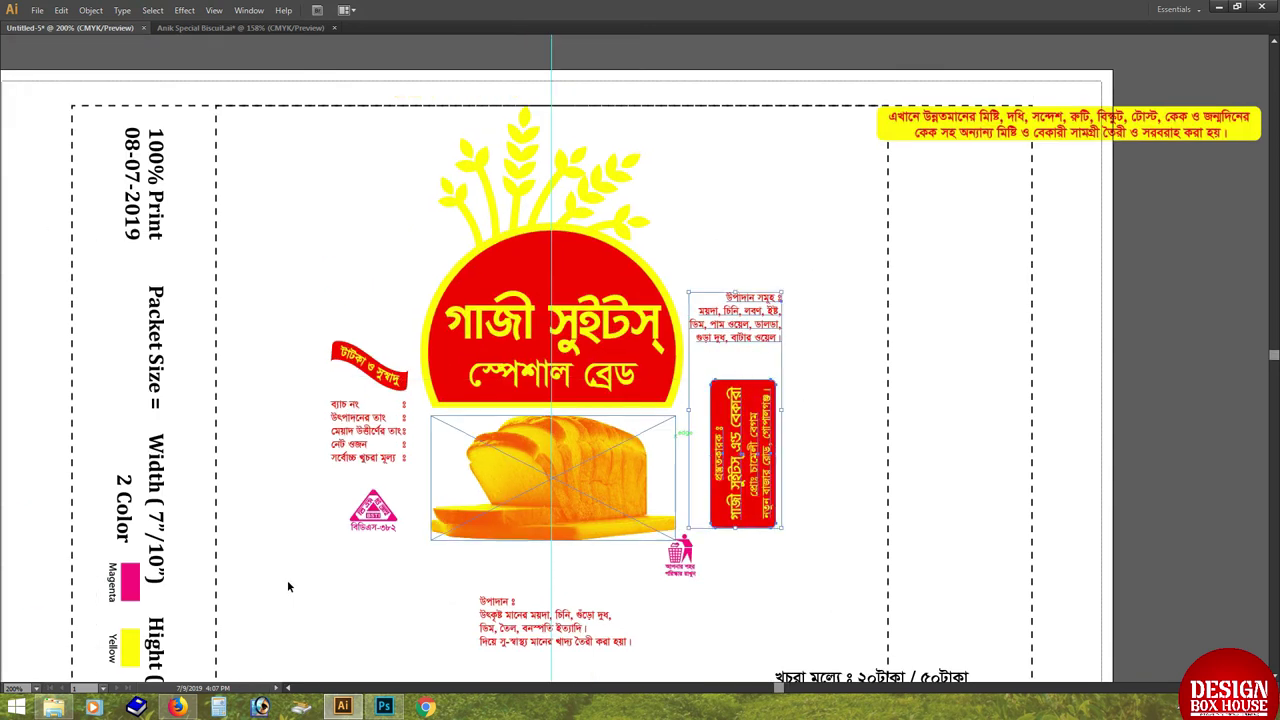
key("Tab")
key("Tab")
left_click_drag(581, 530, 581, 322)
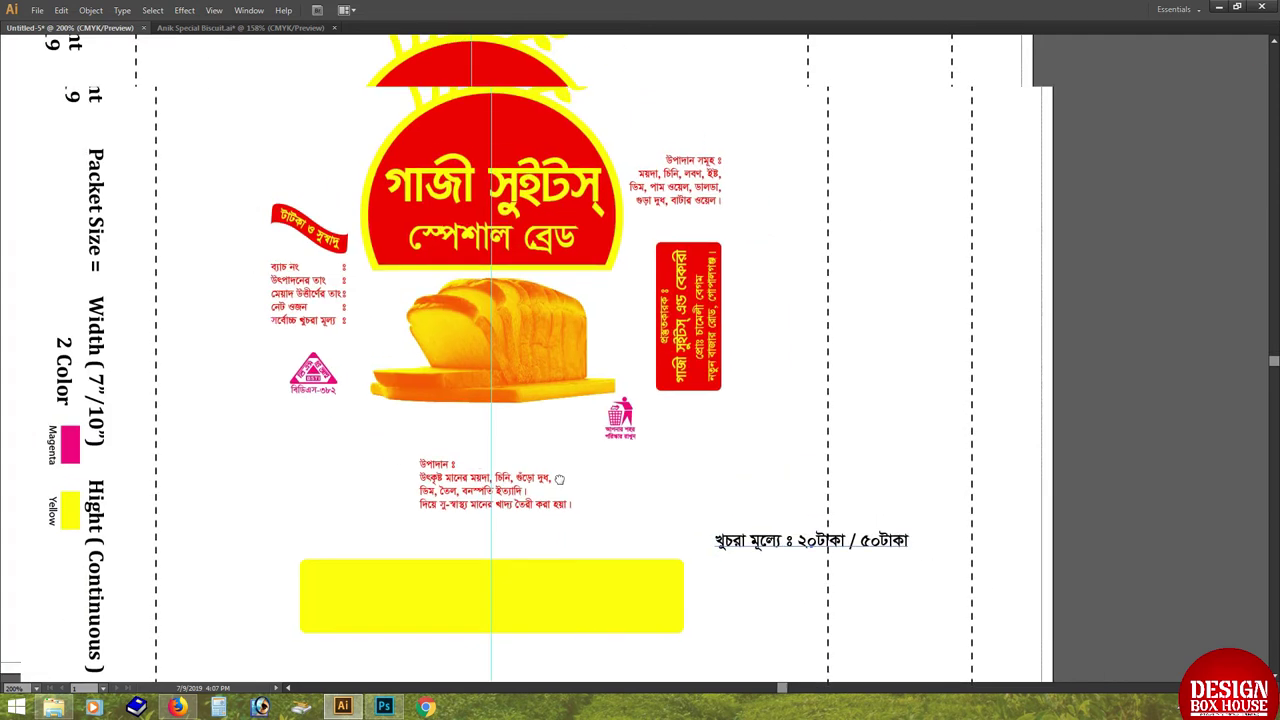
Delete the lower উপাদান ingredients paragraph.
left_click_drag(140, 190, 797, 465)
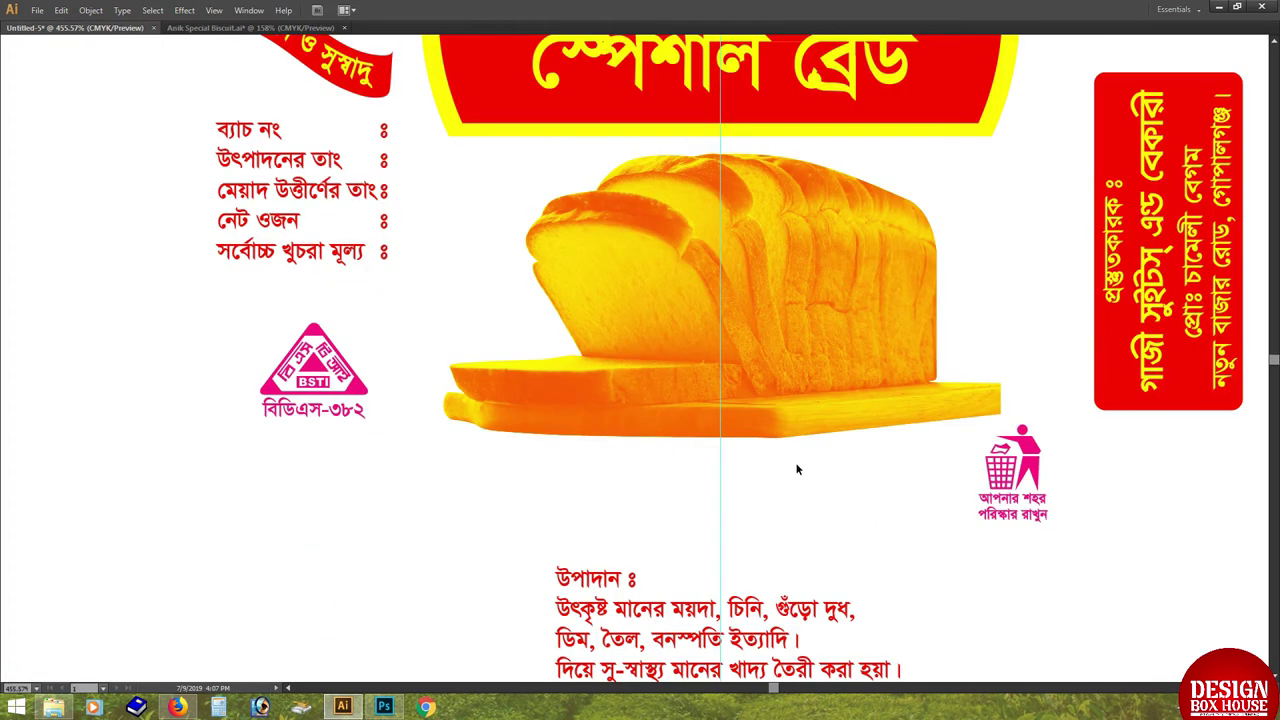
key("ctrl+minus")
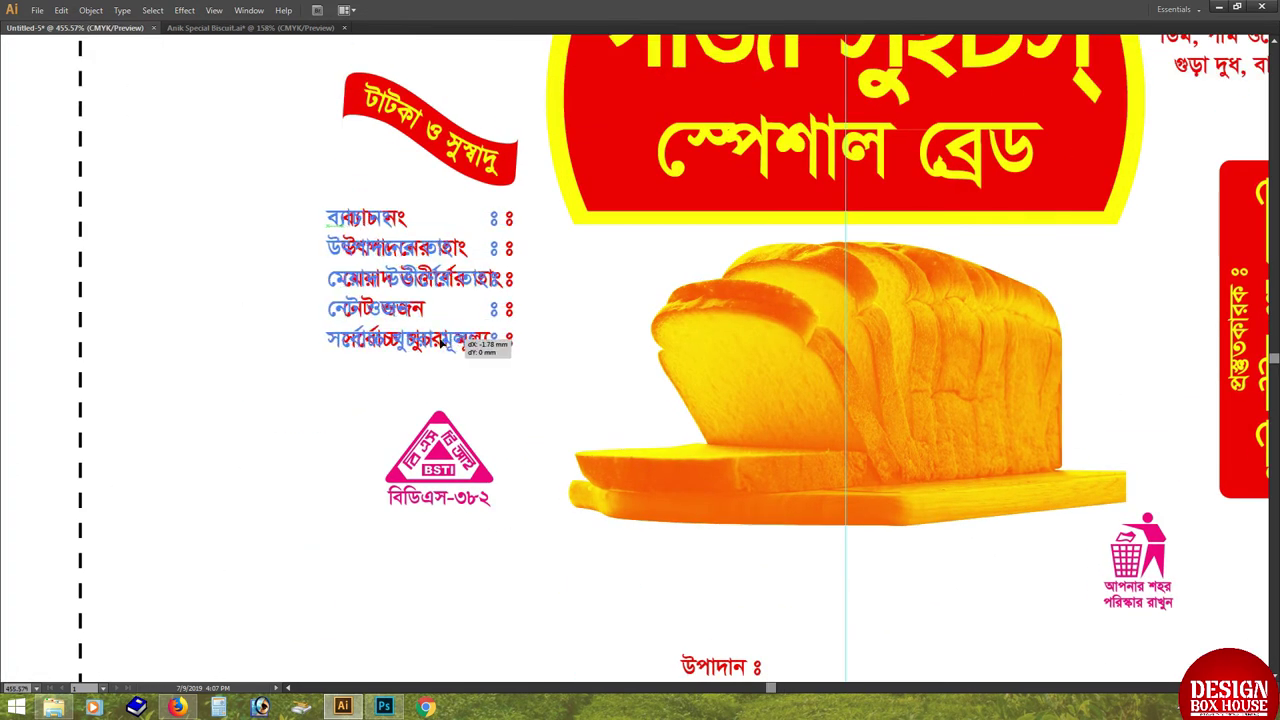
key("ctrl+minus")
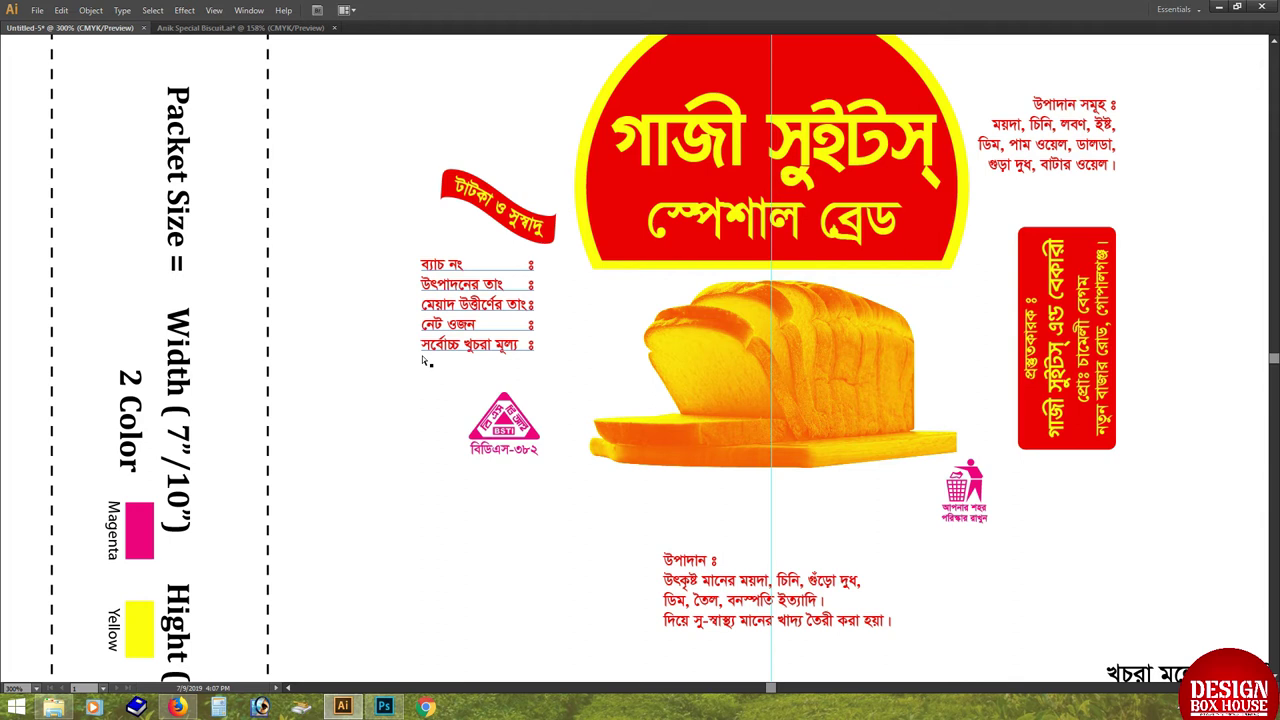
left_click(423, 361)
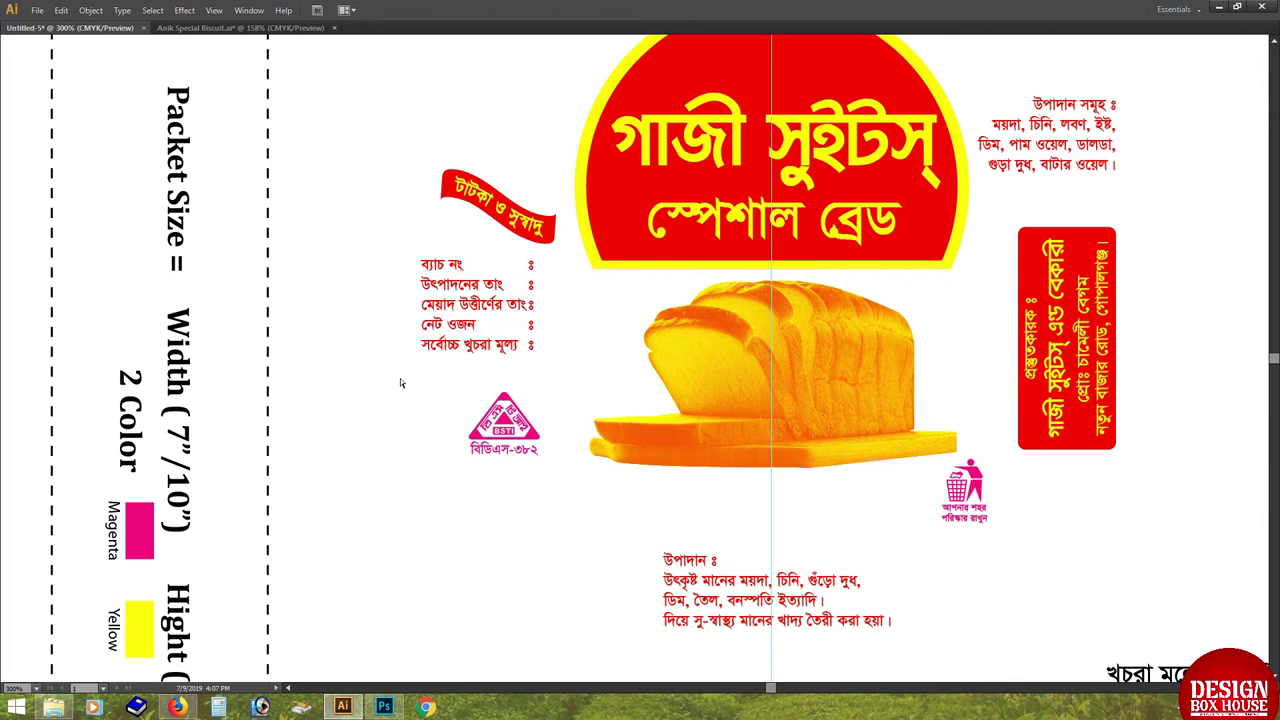
key("ctrl+minus")
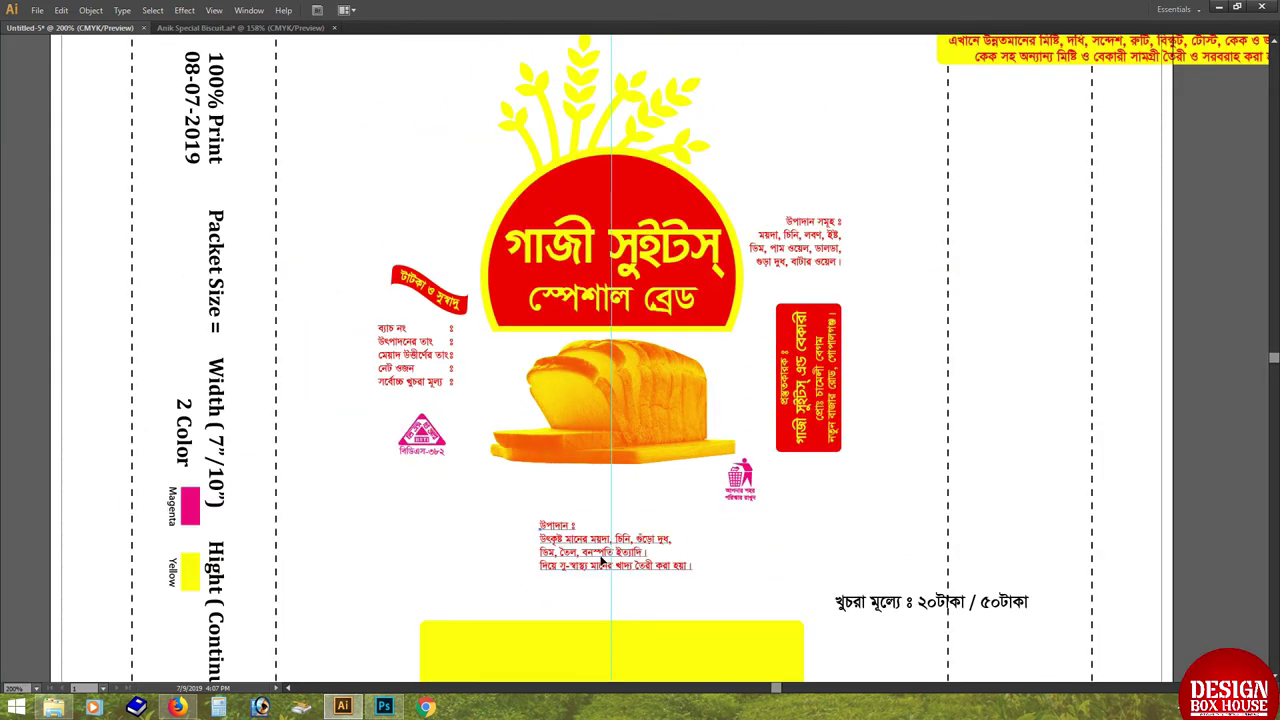
key("Delete")
Centre the খুচরা মূল্যে price line beneath the bread.
key("ctrl+plus")
left_click_drag(714, 505, 307, 462)
key("ctrl+minus")
key("ctrl+plus")
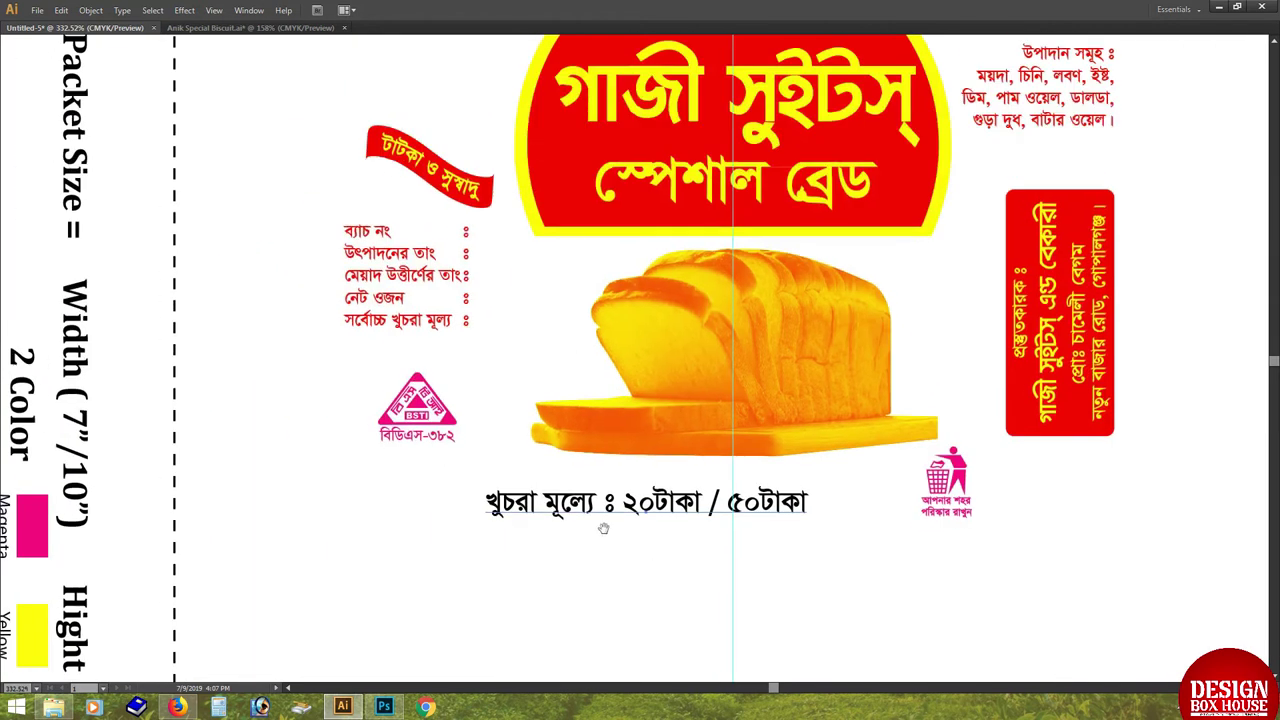
left_click_drag(475, 387, 463, 550)
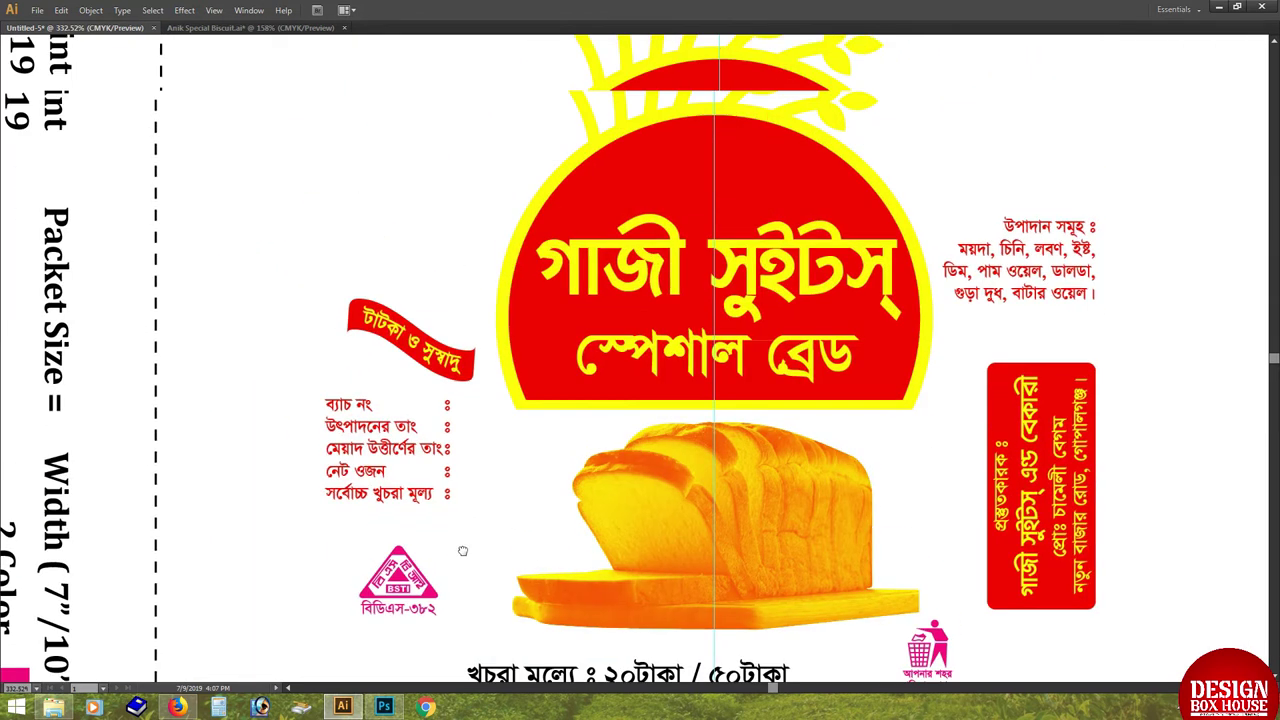
left_click_drag(445, 464, 376, 322)
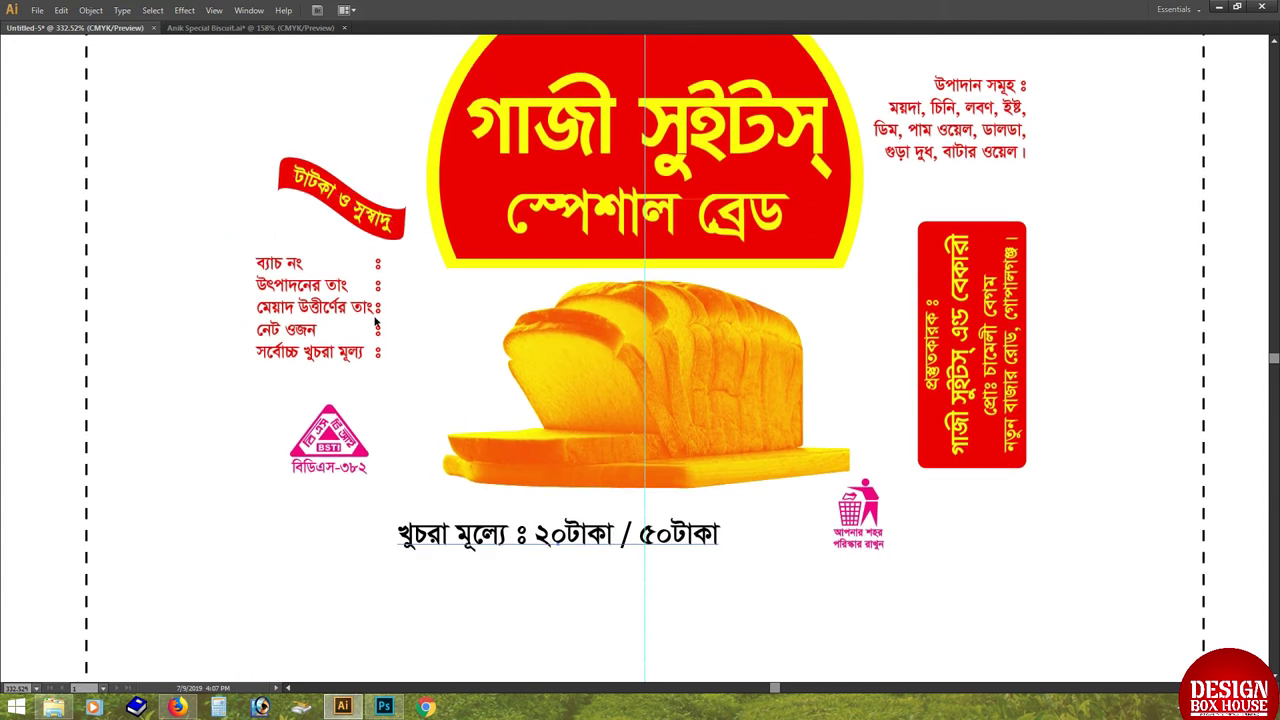
left_click(365, 495)
key("Tab")
mouse_move(21, 196)
left_mouse_down()
mouse_move(66, 236)
mouse_move(33, 224)
mouse_move(60, 236)
left_mouse_up()
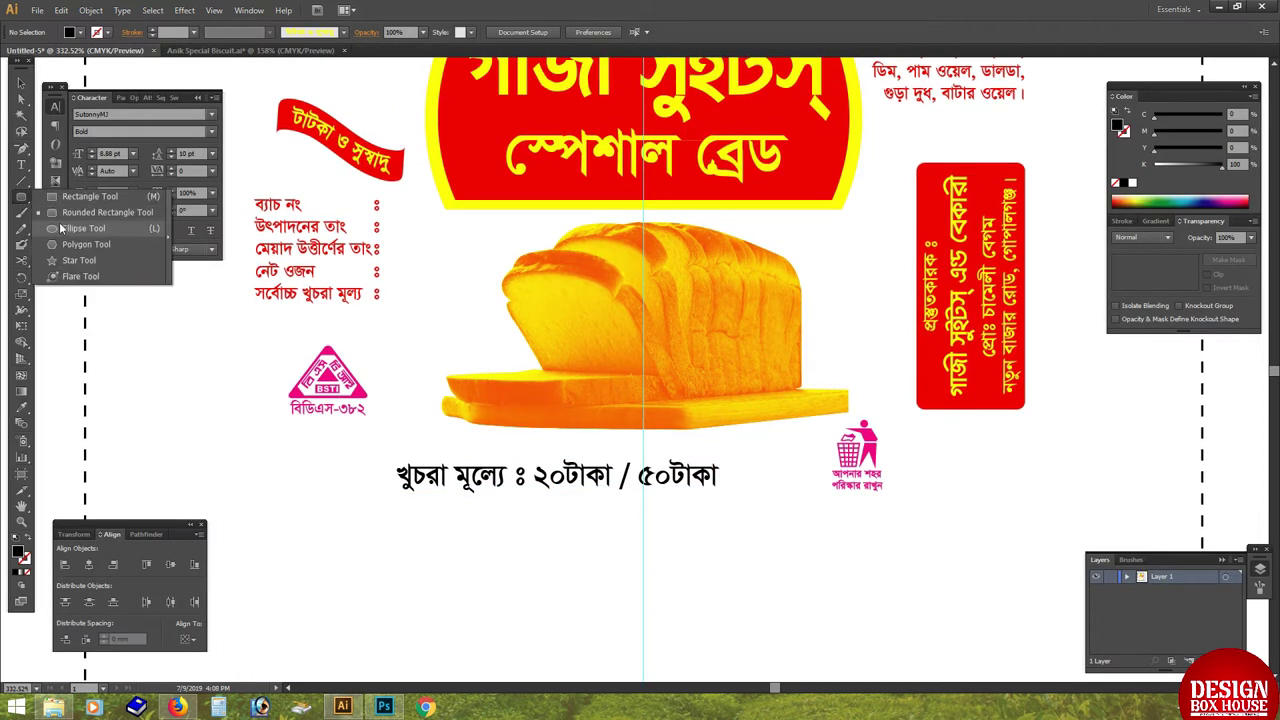
Draw a black circle and apply a Zig Zag effect of 1 mm size with more ridges.
left_click_drag(341, 484, 390, 533)
left_click(184, 10)
mouse_move(225, 121)
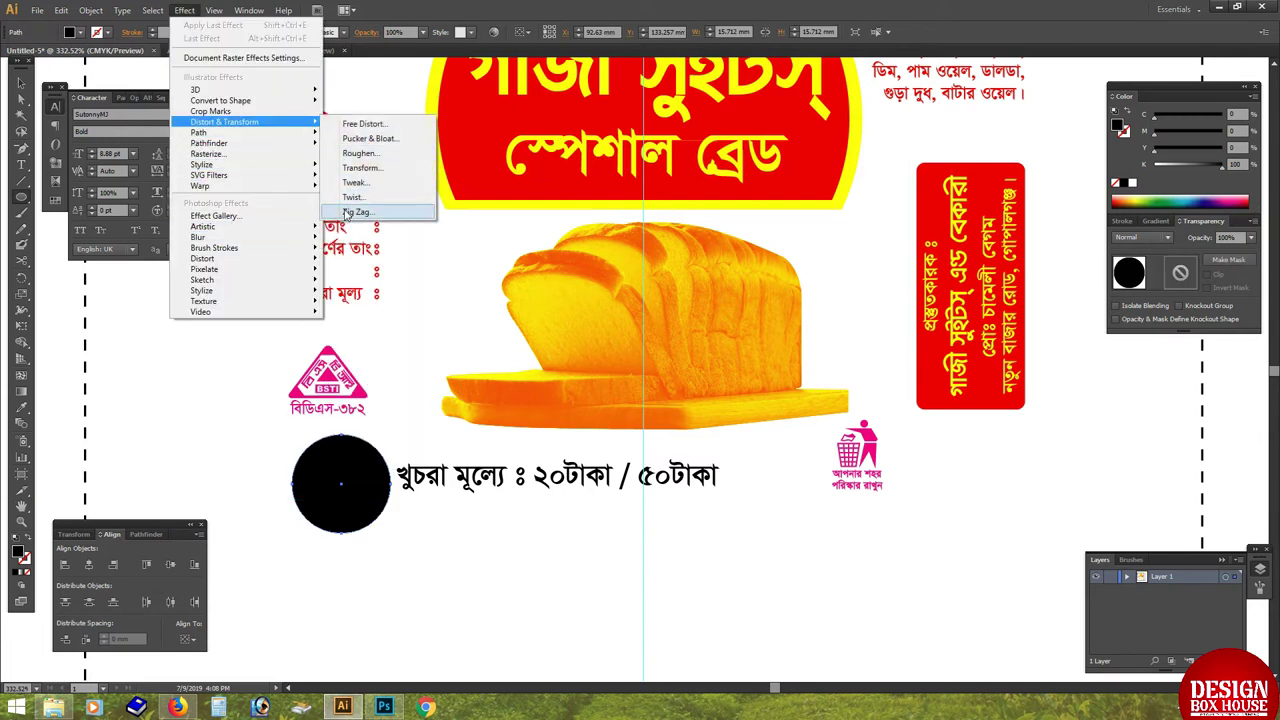
left_click(365, 206)
left_click(846, 303)
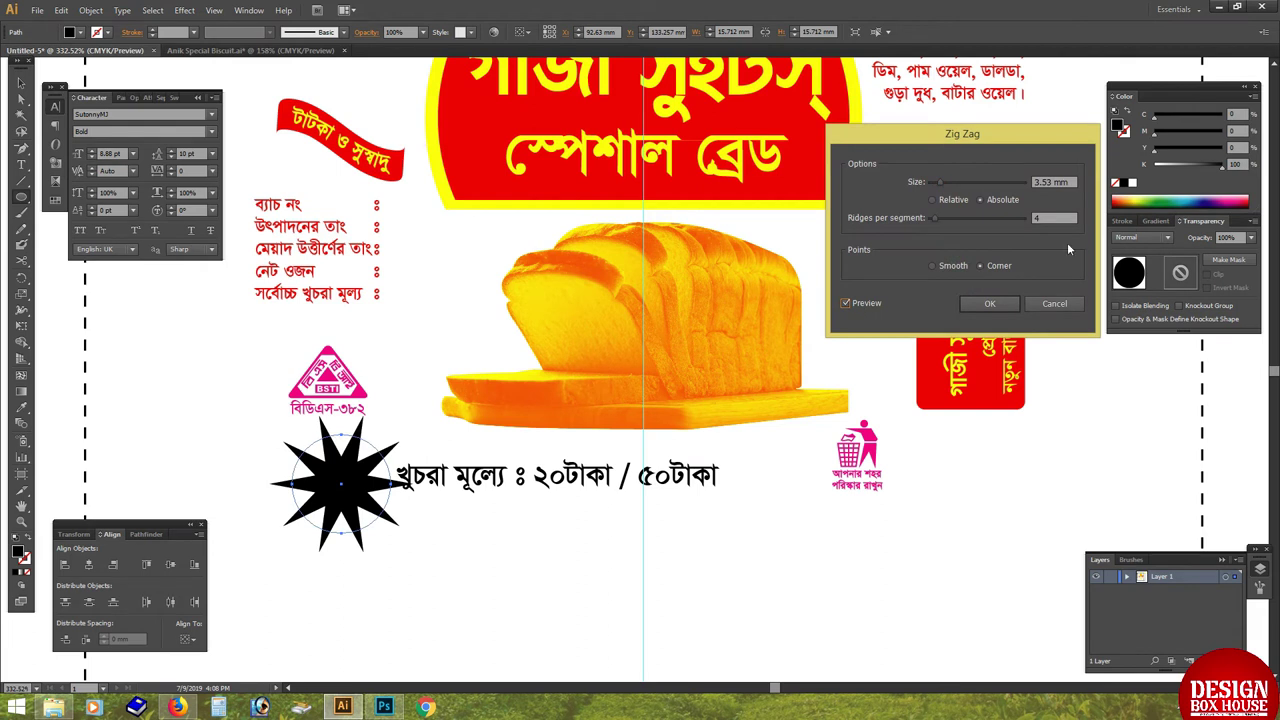
type("1")
key("Tab")
key("Up")
key("Up")
key("Up")
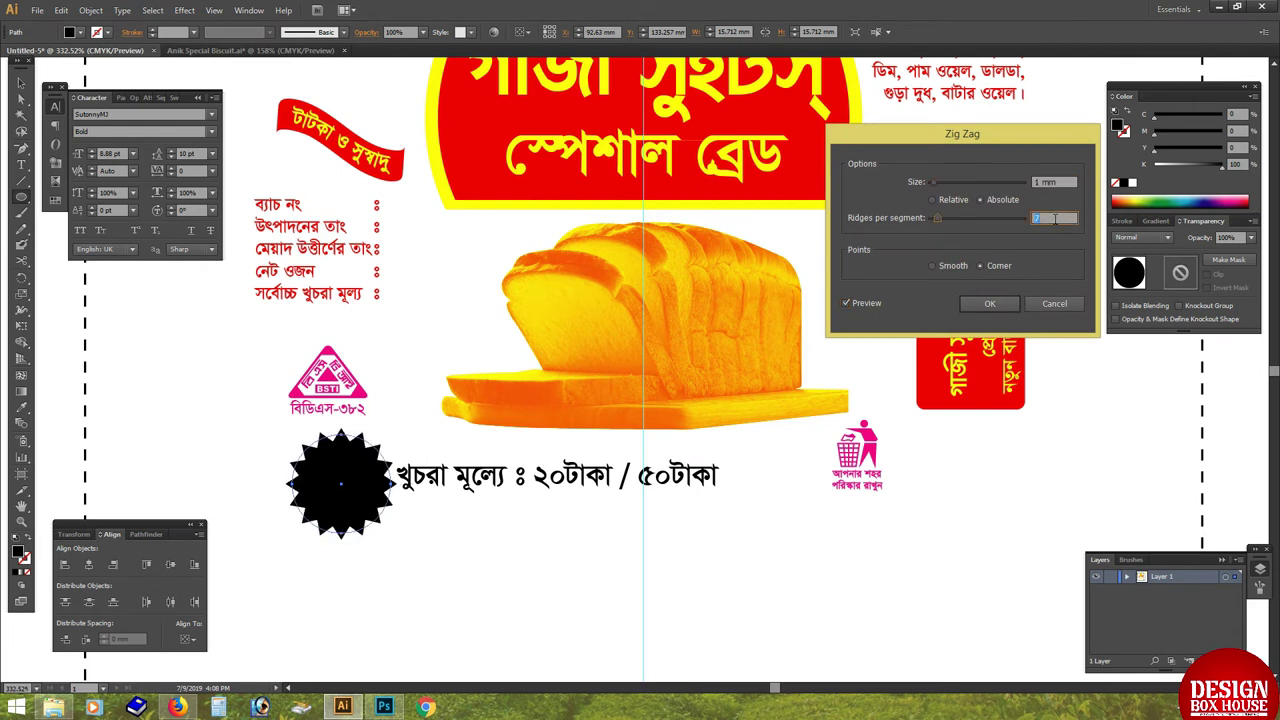
left_click(989, 303)
Expand the starburst's appearance into paths and move the price text to its right.
left_click(90, 10)
left_click(150, 162)
key("v")
mouse_move(269, 508)
left_mouse_down()
mouse_move(366, 545)
mouse_move(419, 524)
left_mouse_up()
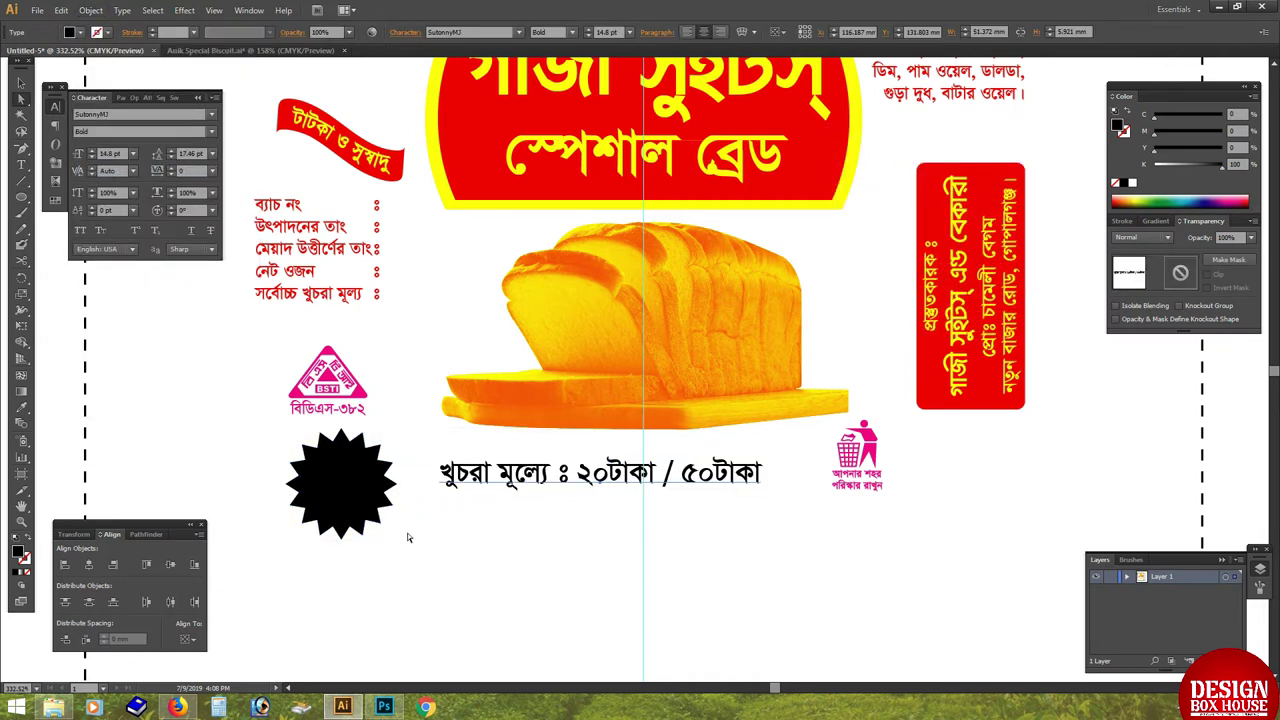
left_click(353, 509)
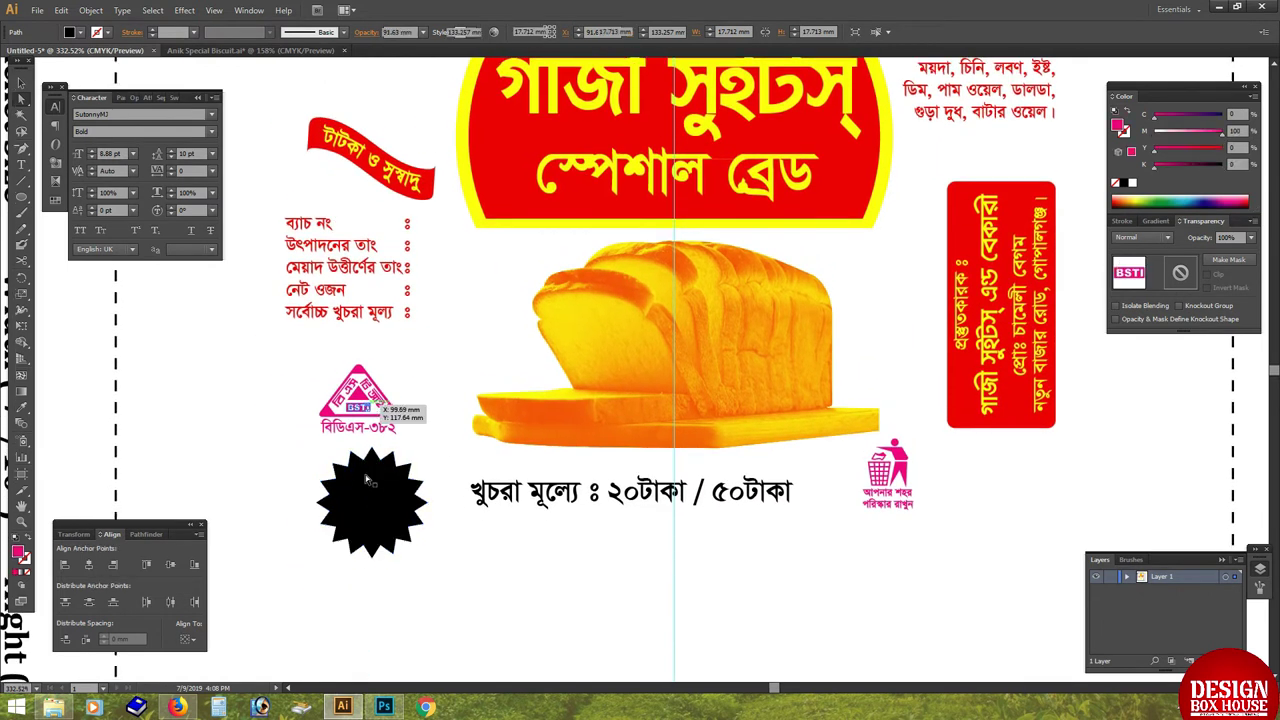
Lower the BSTI logo, delete the maximum retail price line, and move the price text up.
left_click_drag(357, 427, 355, 492)
left_click_drag(755, 495, 614, 371)
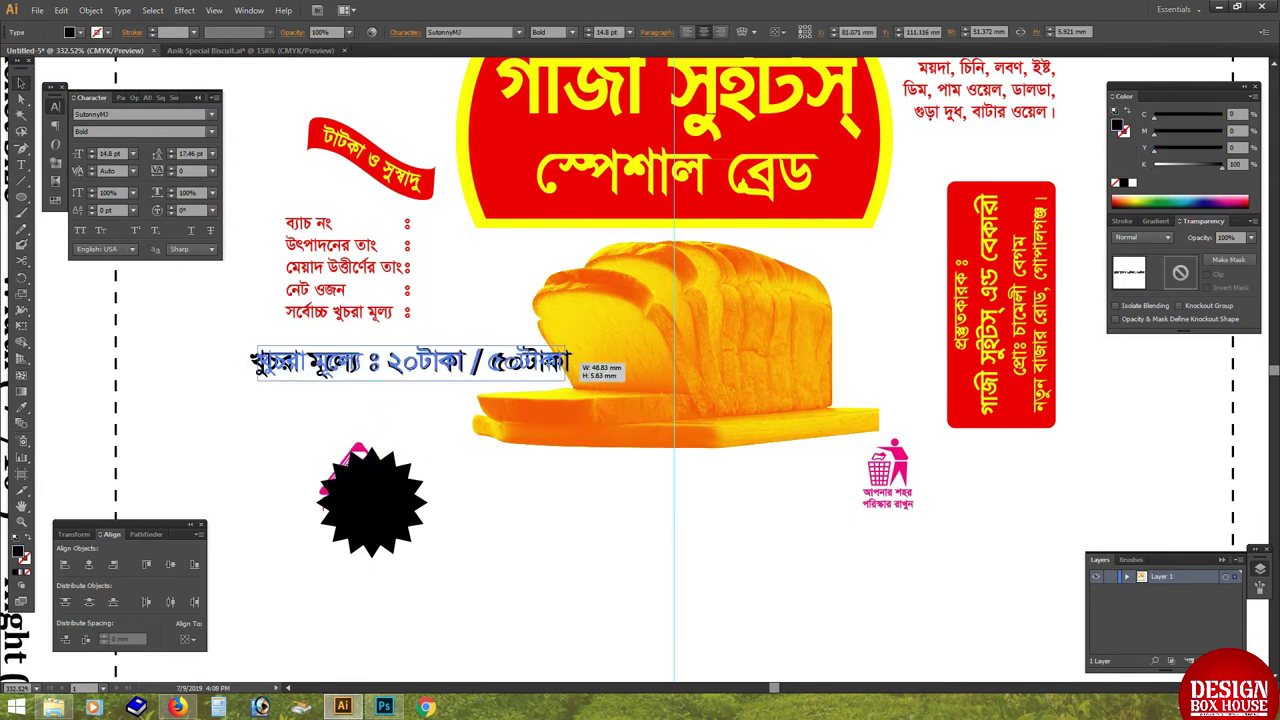
left_click(300, 312)
key("Delete")
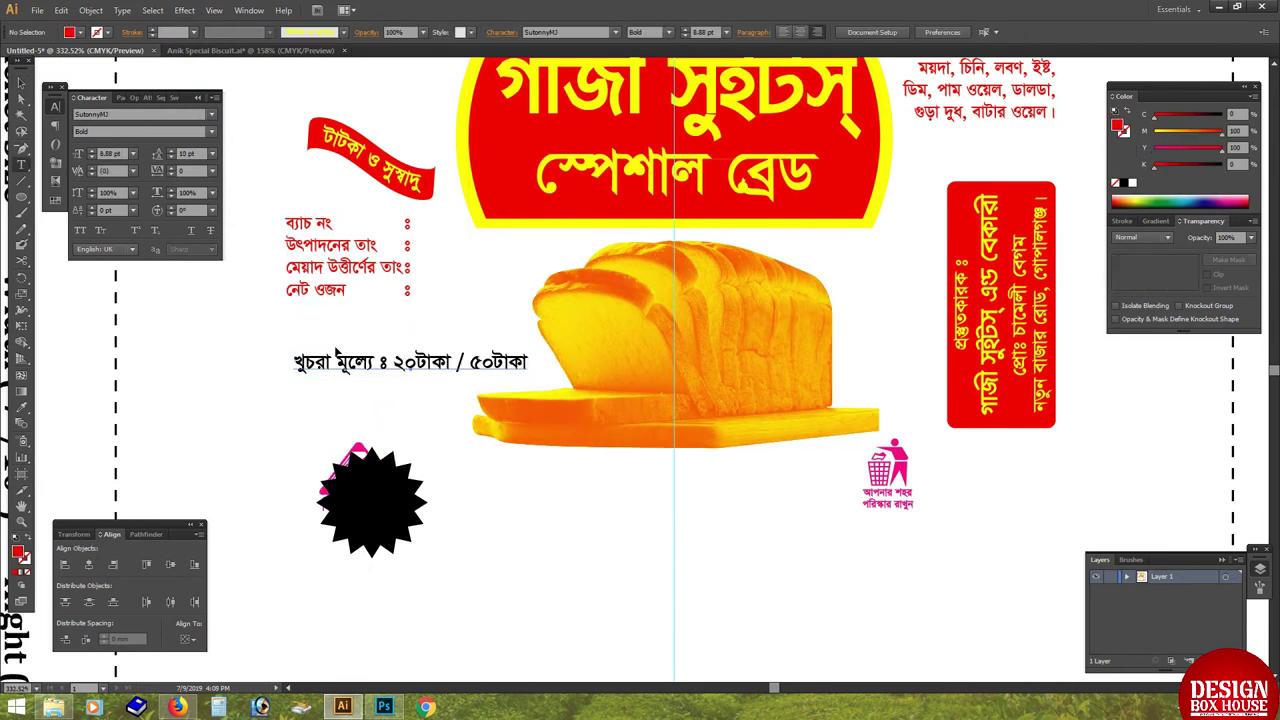
left_click_drag(300, 360, 290, 345)
Put a yellow rounded rectangle behind the price text.
left_click_drag(21, 197, 60, 212)
left_click_drag(276, 333, 526, 362)
left_click_drag(378, 360, 424, 382)
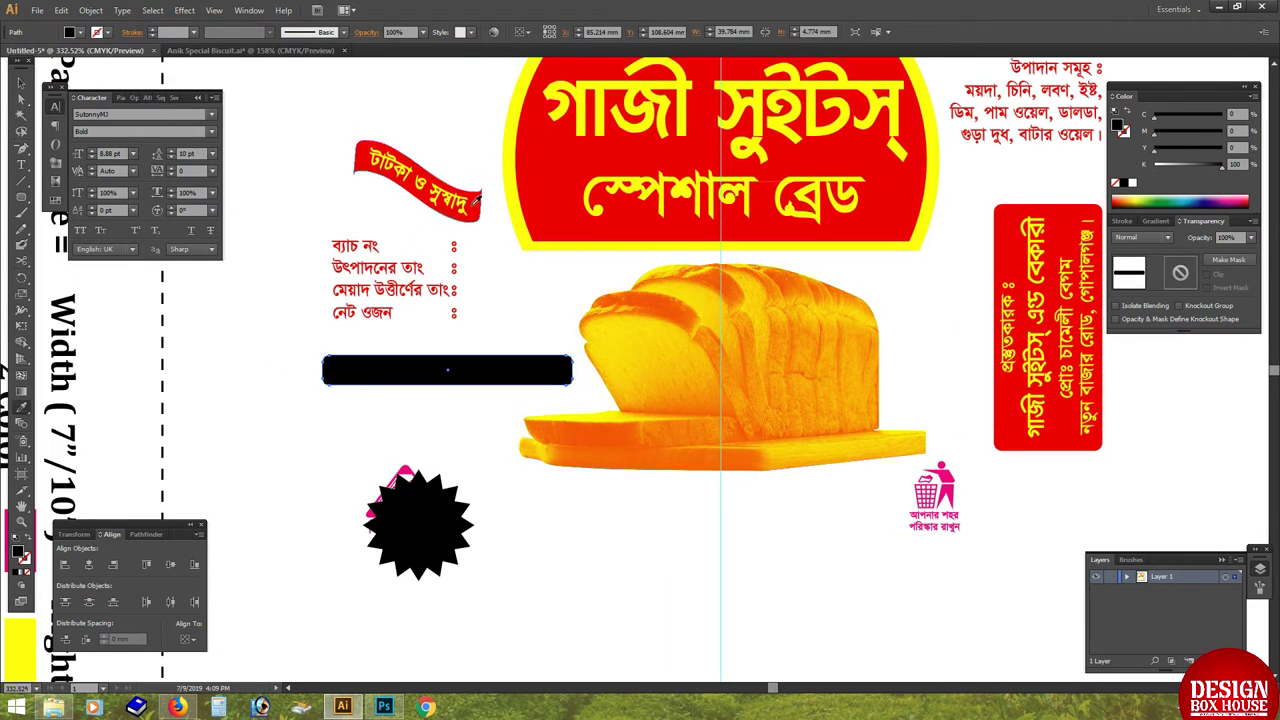
key("slash")
left_click(1133, 182)
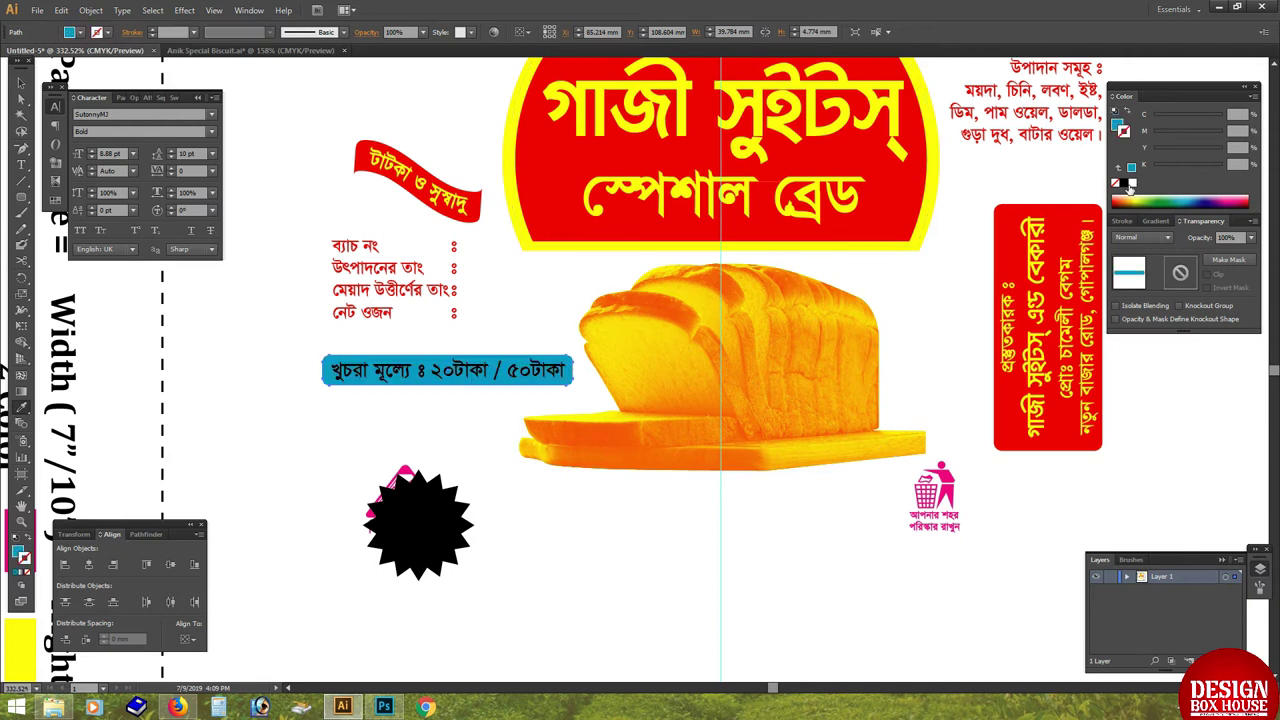
left_click_drag(1148, 148, 1222, 148)
key("ctrl+shift+bracketleft")
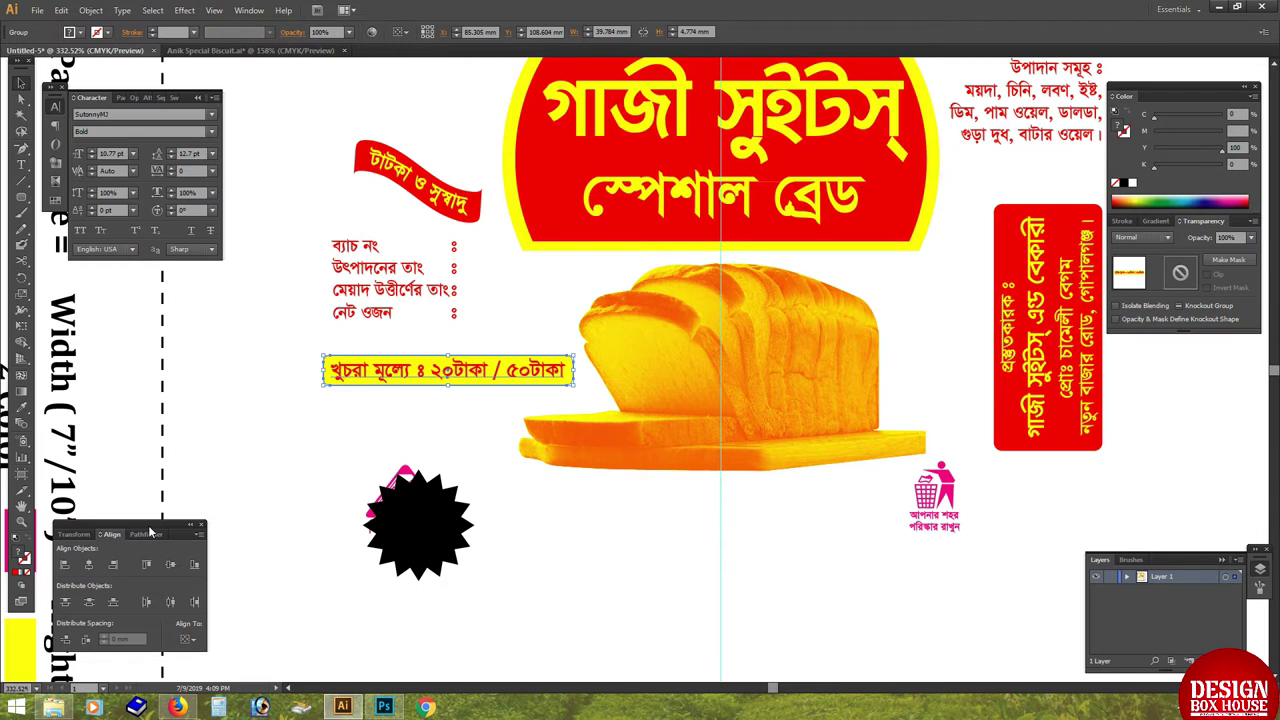
Nudge the price tag slightly right and lower under the info lines.
key("Tab")
left_click_drag(331, 353, 341, 345)
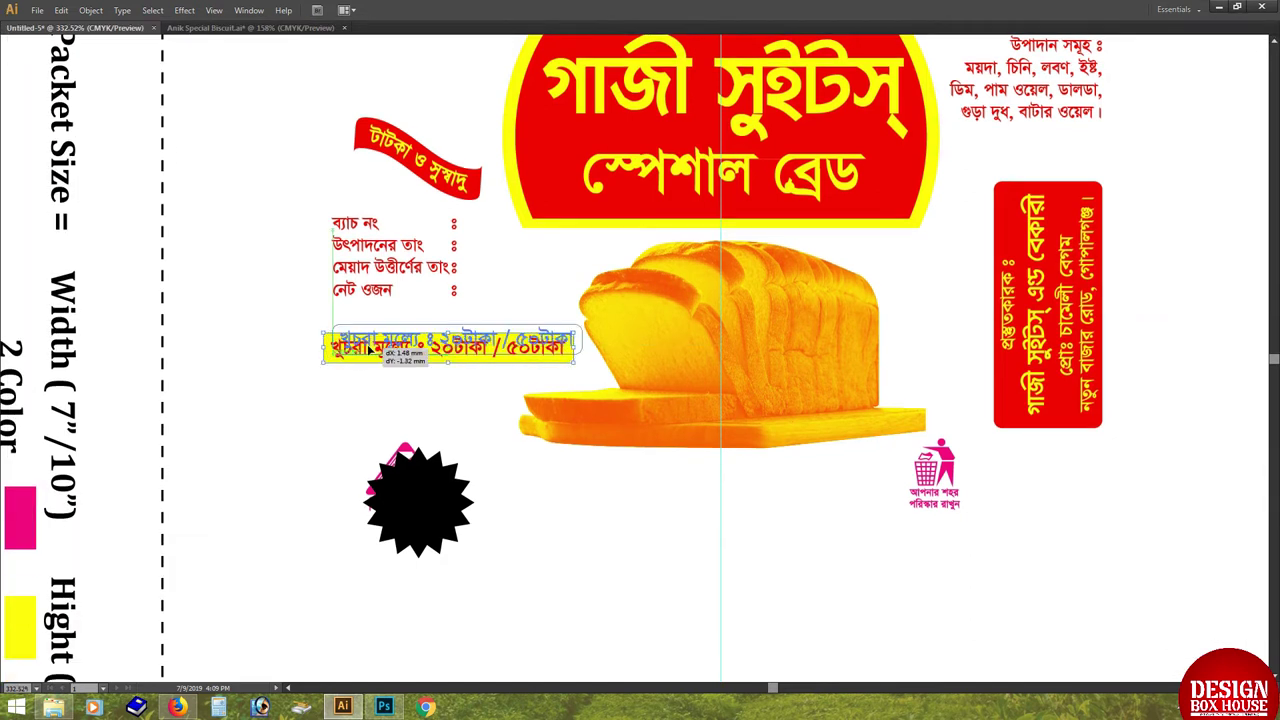
left_click_drag(543, 345, 543, 370)
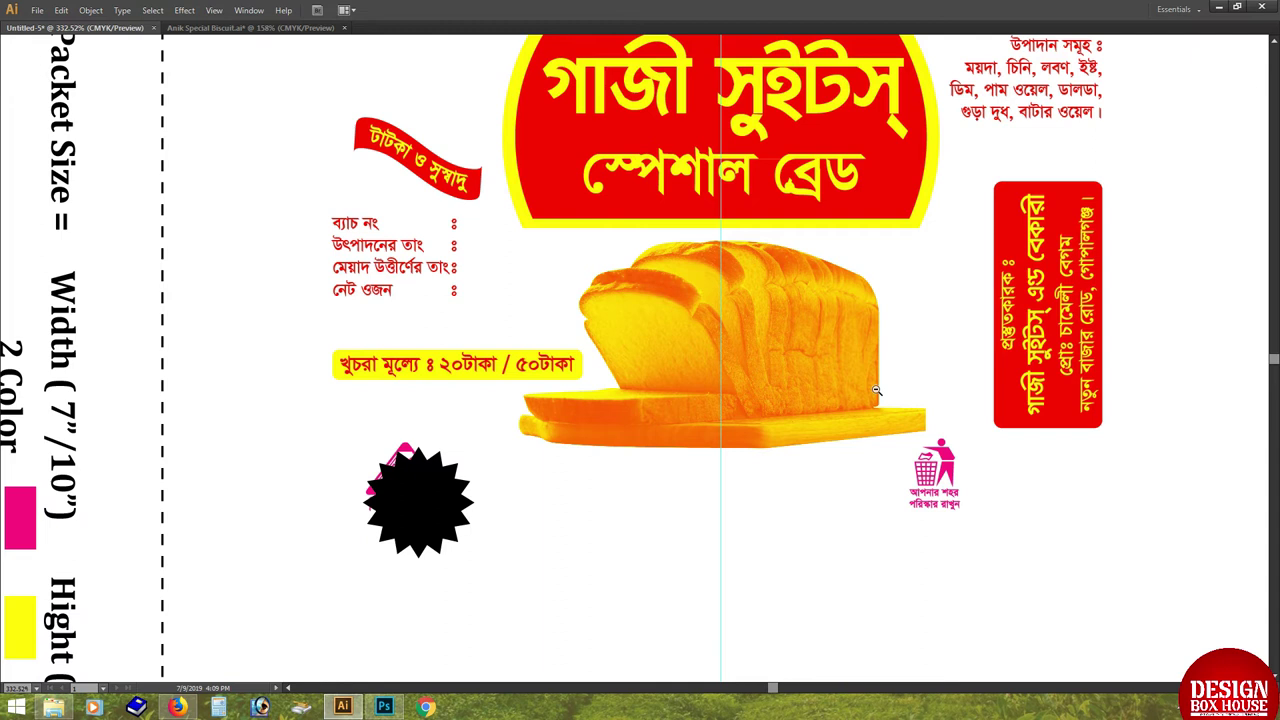
key("ctrl+minus")
key("ctrl+z")
Give the four-line info text 12 pt leading and select the new expiry phrase.
scroll(200, 412, "up", 1)
left_click(200, 412)
left_click(168, 350)
key("ctrl+t")
left_click(170, 151)
left_click(259, 339)
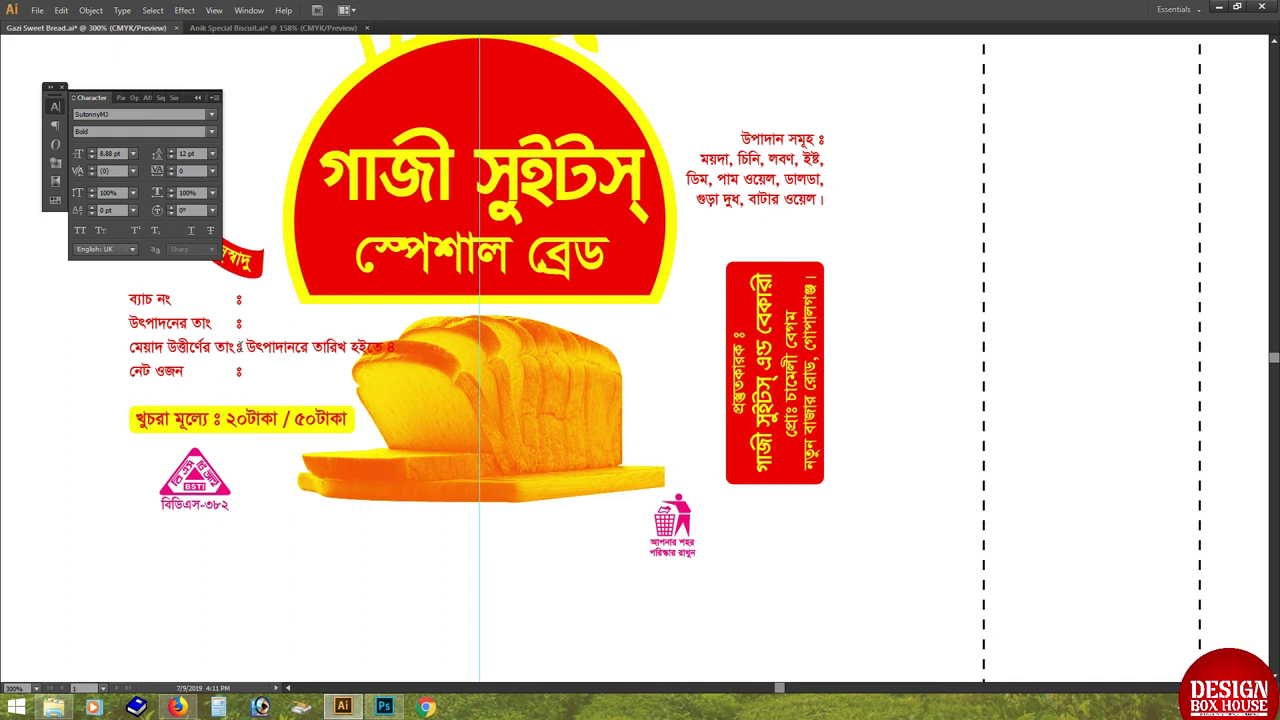
left_click_drag(246, 346, 421, 348)
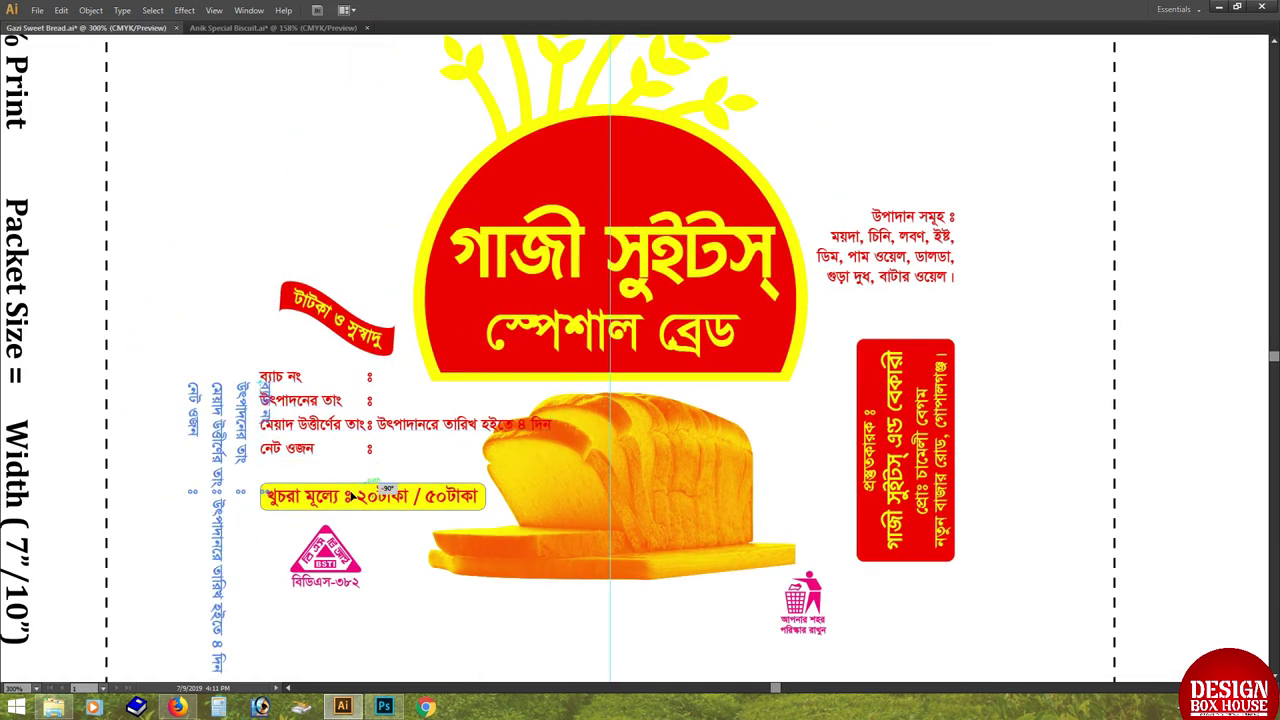
Place the rotated info text left of the logo and give it 12 pt leading.
left_click_drag(243, 396, 323, 192)
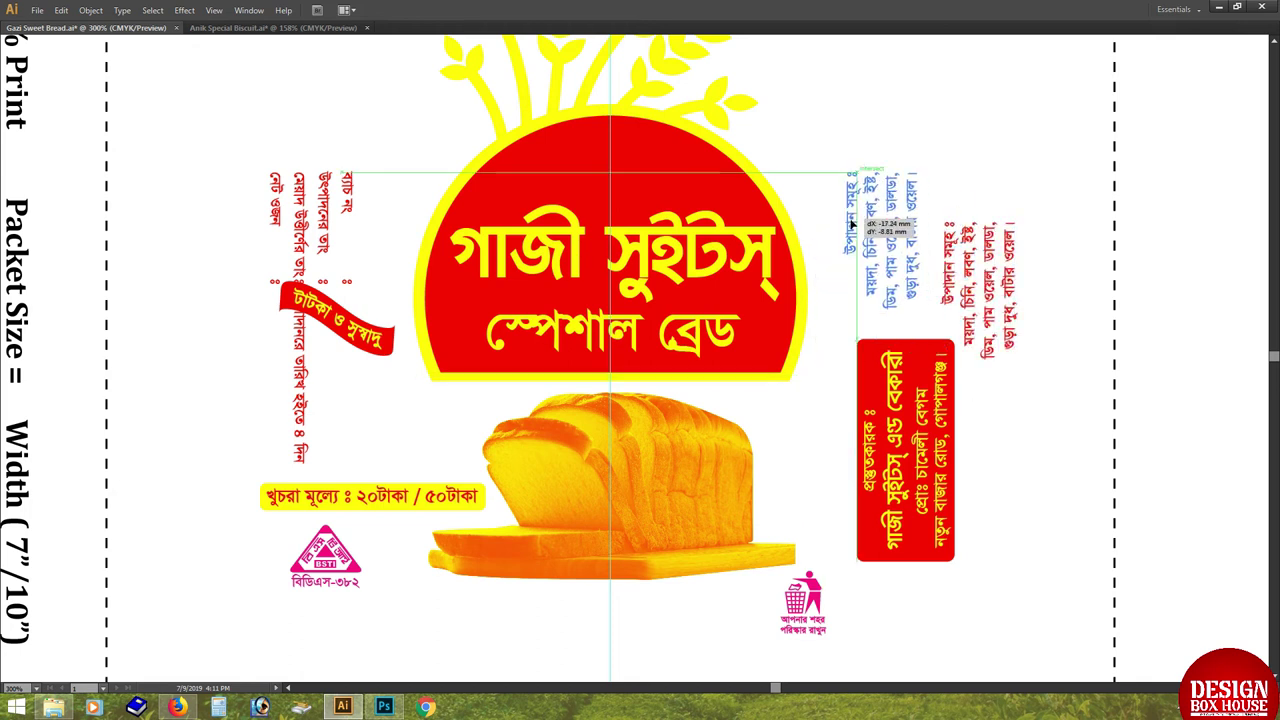
left_click(190, 153)
type("12")
key("Return")
left_click(320, 492)
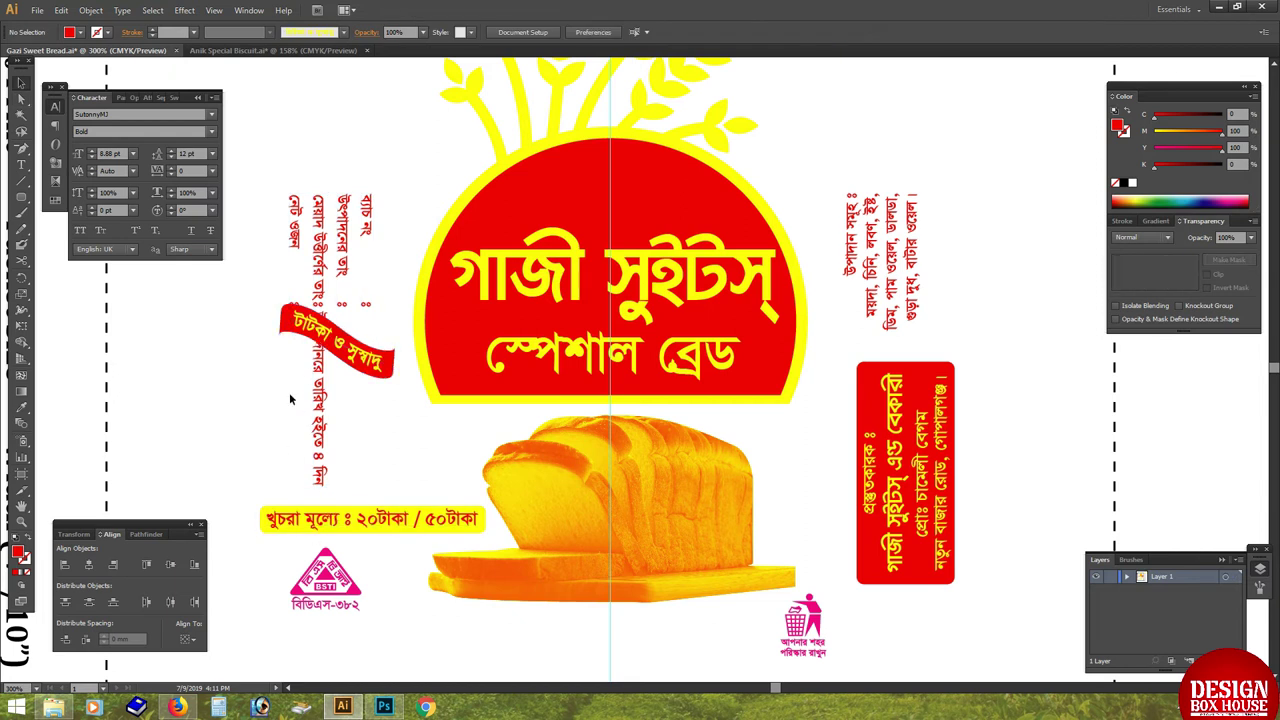
left_click_drag(316, 399, 323, 399)
Move the red ribbon down to the bread's left edge, then copy the wheat from Wheat.ai.
key("Tab")
left_click_drag(370, 330, 427, 500)
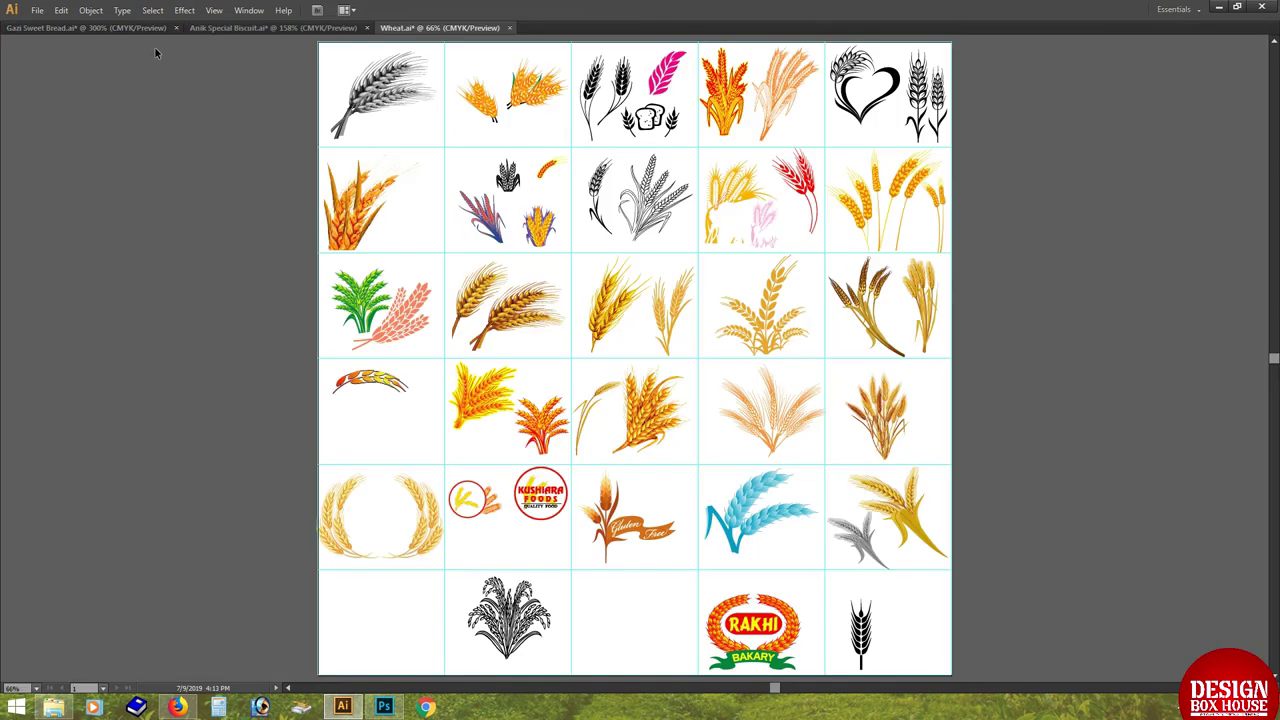
left_click(150, 28)
Paste the wheat stalks, rotate them nearly upright, shrink them and set them beside the bread.
key("ctrl+v")
left_click_drag(688, 264, 625, 291)
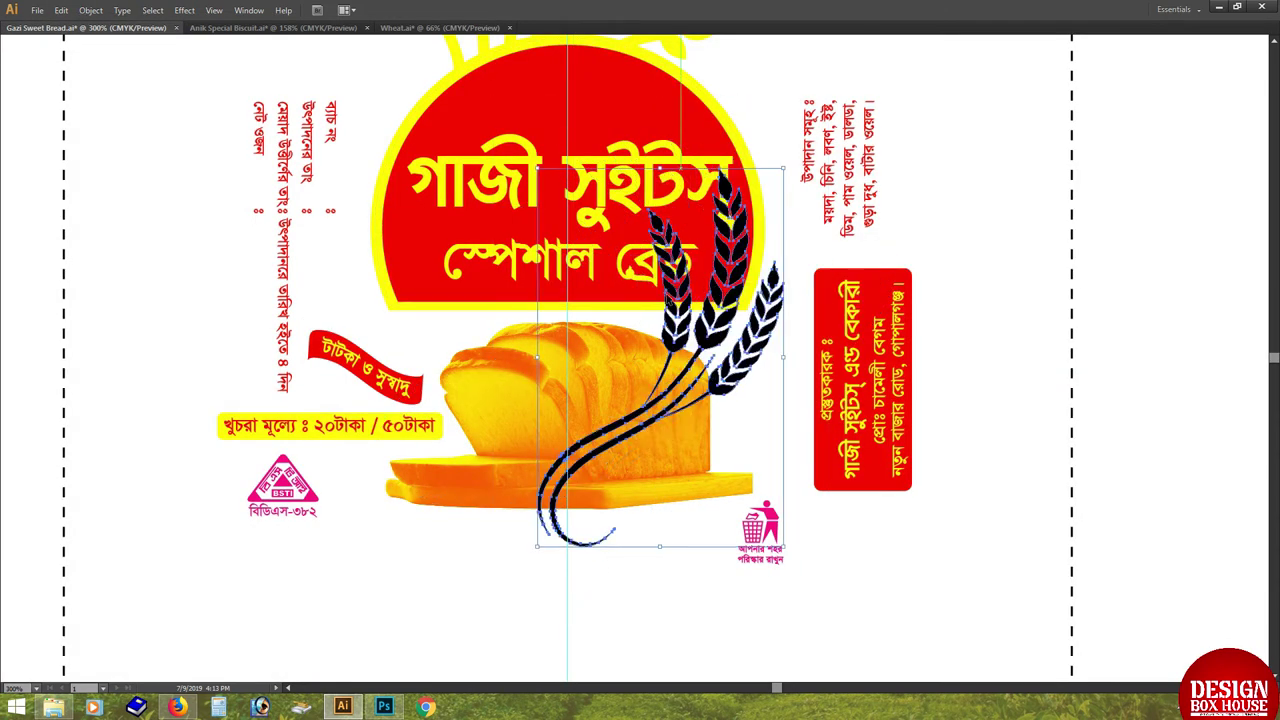
left_click_drag(759, 237, 815, 237)
left_click_drag(593, 546, 625, 500)
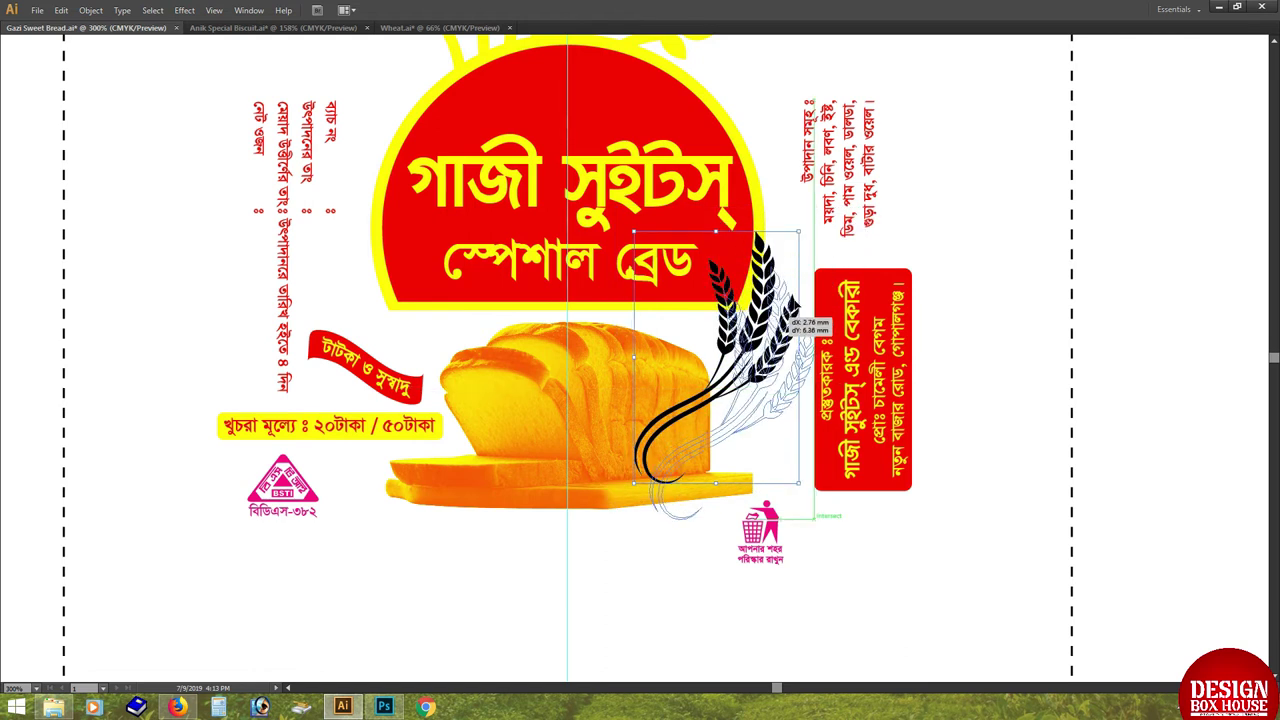
left_click_drag(785, 372, 763, 394)
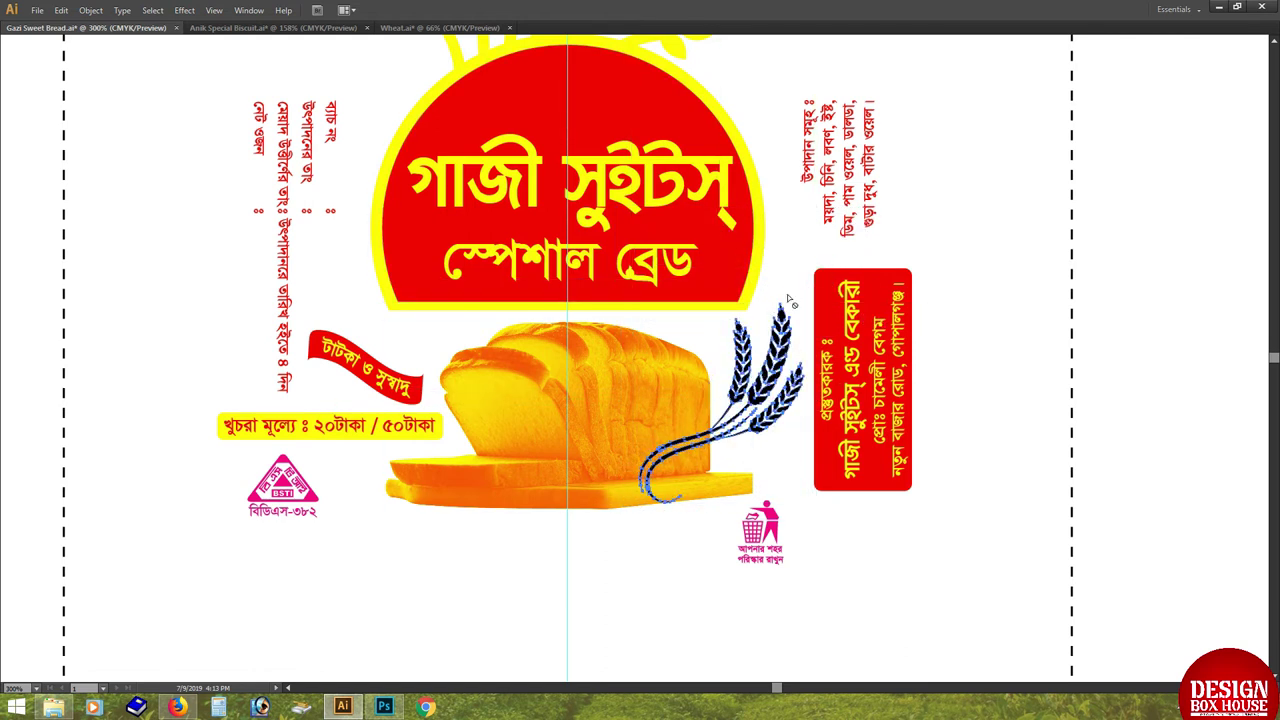
Fill the wheat stalks magenta and zoom around the artboard to check the bread, wheat and logo.
key("Tab")
mouse_move(1168, 166)
left_mouse_down()
mouse_move(1155, 165)
mouse_move(1221, 133)
left_mouse_up()
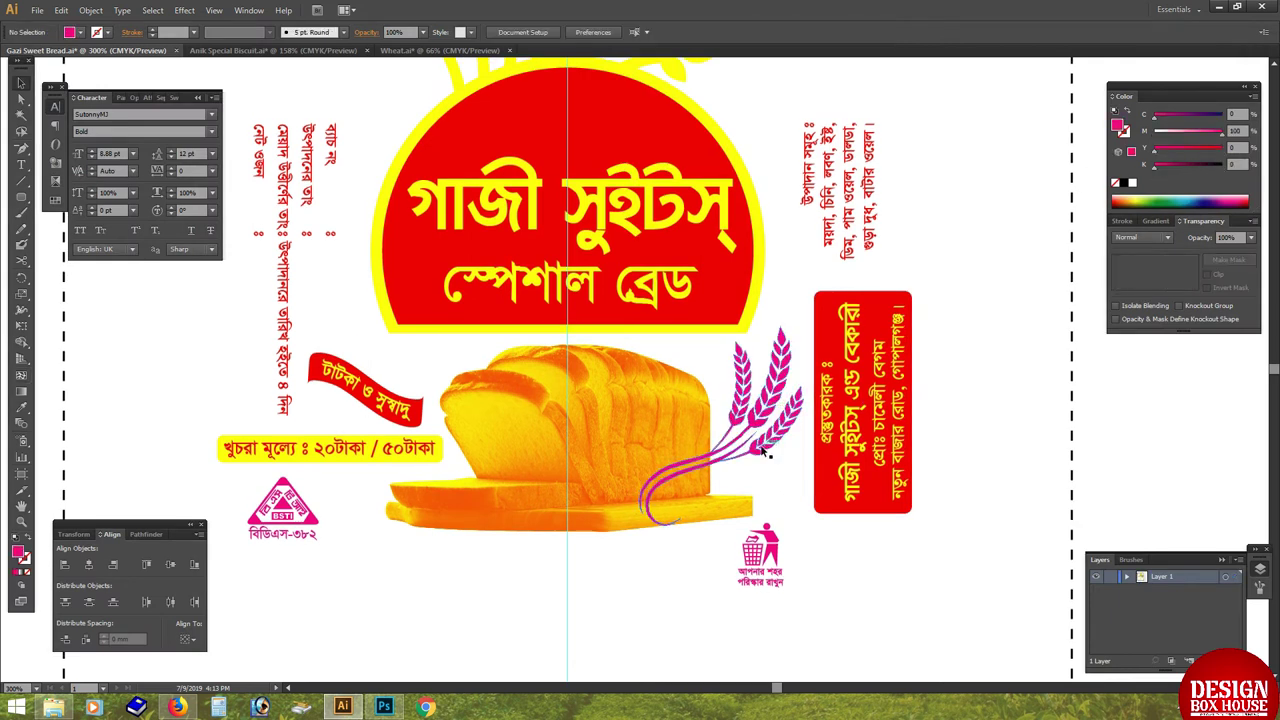
key("Tab")
left_click_drag(727, 489, 577, 234)
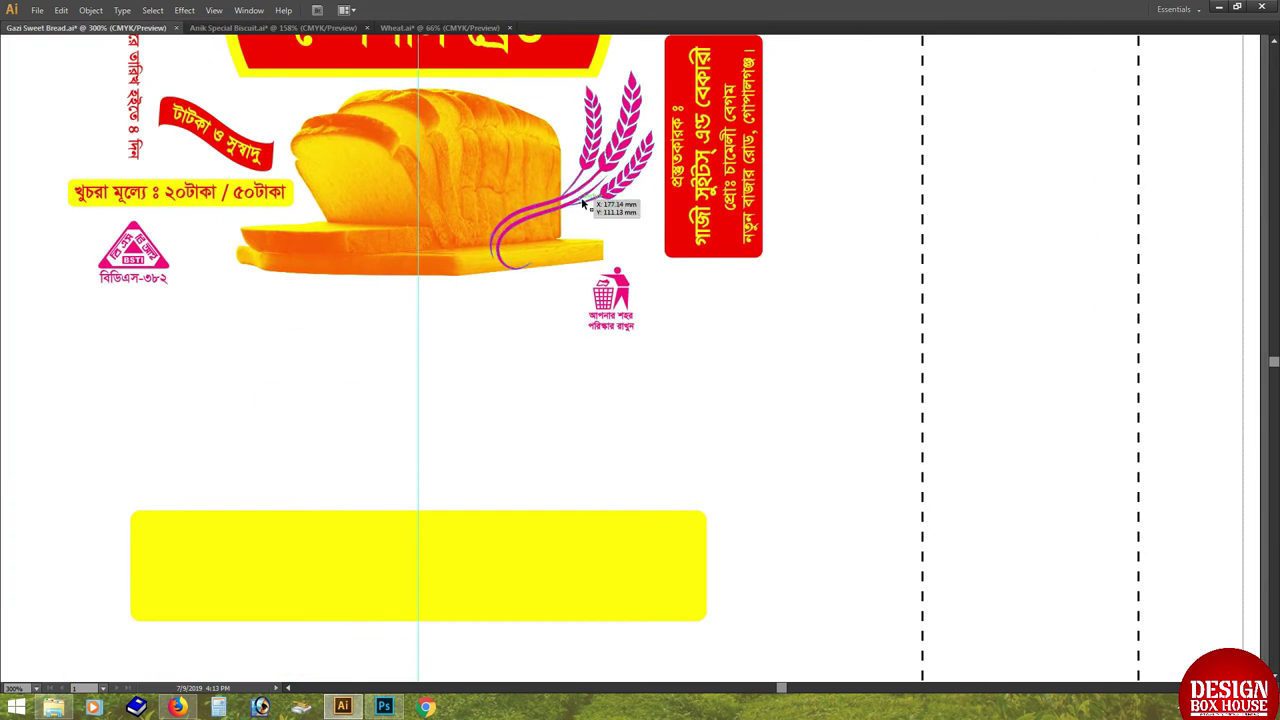
key("ctrl+0")
key("Tab")
key("Tab")
left_click(735, 394)
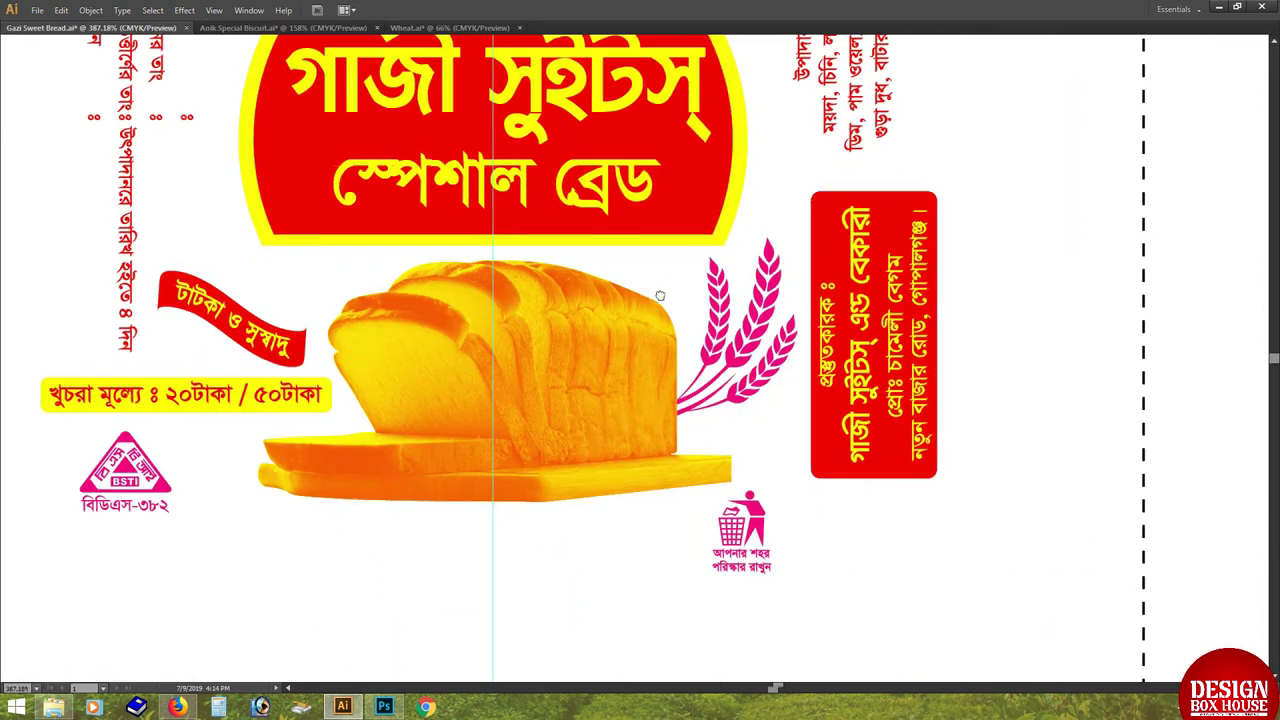
left_click(769, 517)
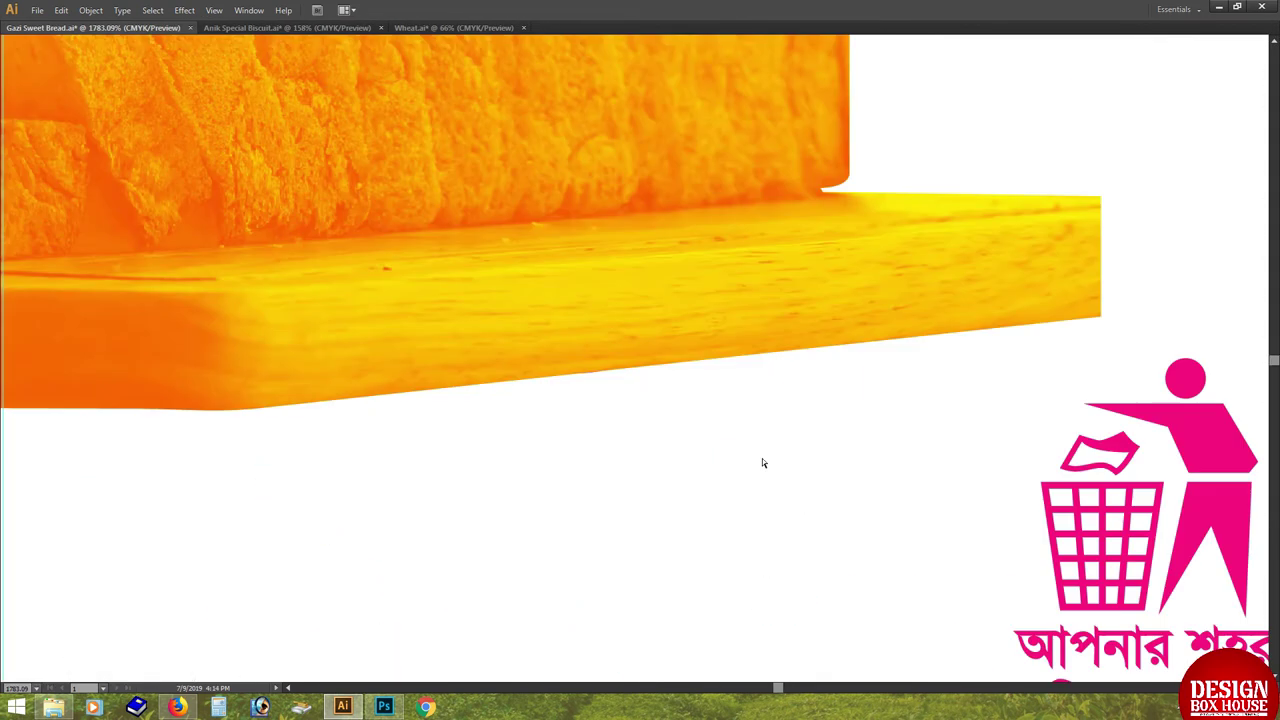
key("ctrl+0")
left_click(565, 293)
Zoom out and move the yellow text banner onto the artboard near the label's top.
left_click(557, 263)
key("ctrl+minus")
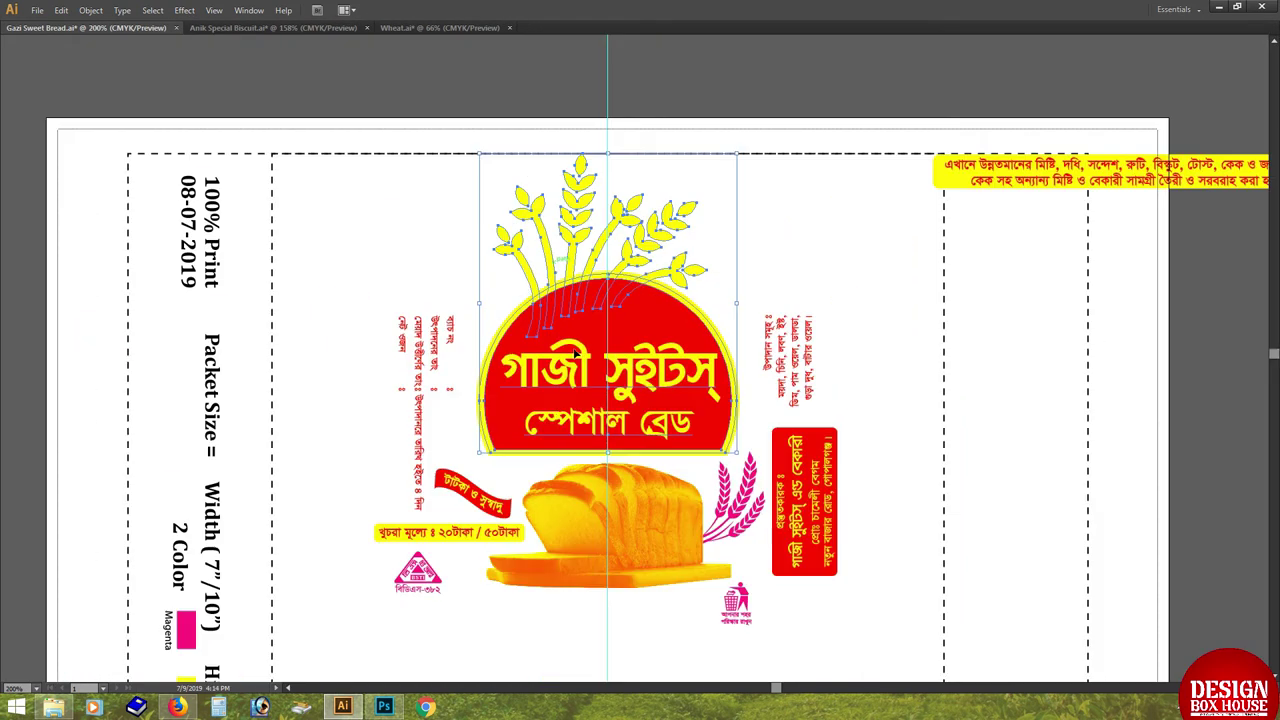
key("ctrl+shift+a")
key("ctrl+minus")
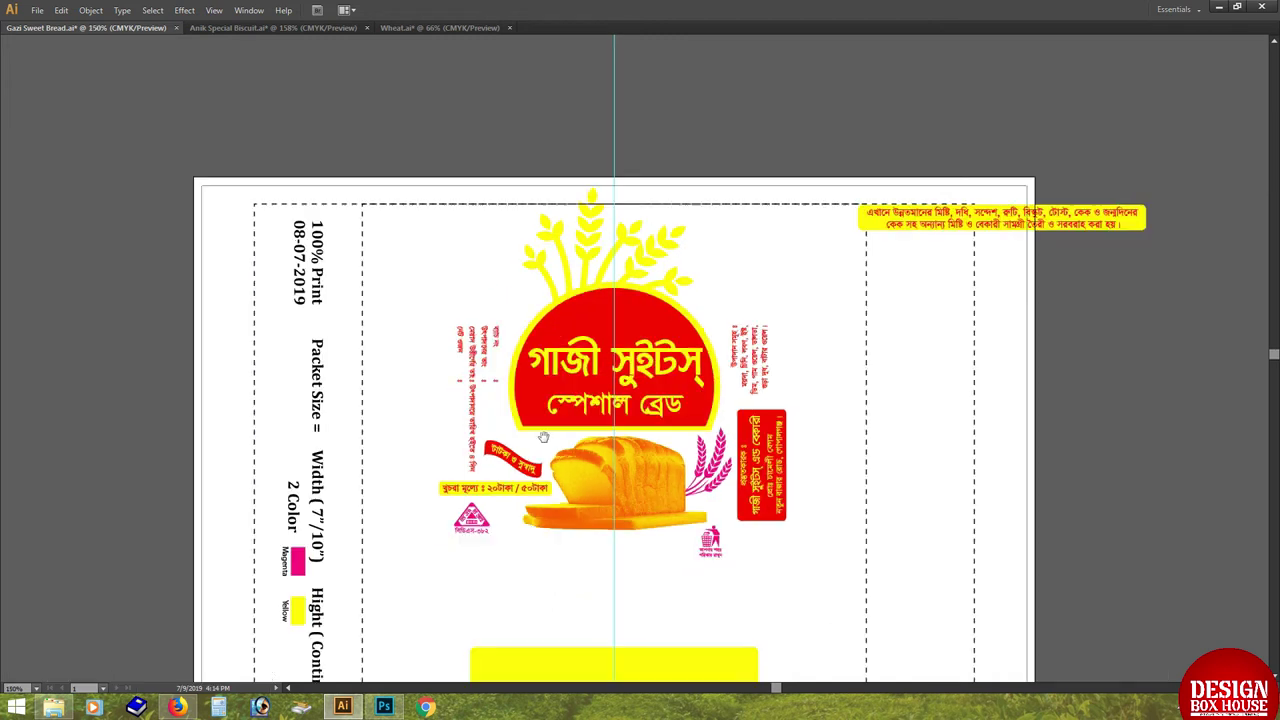
key("Tab")
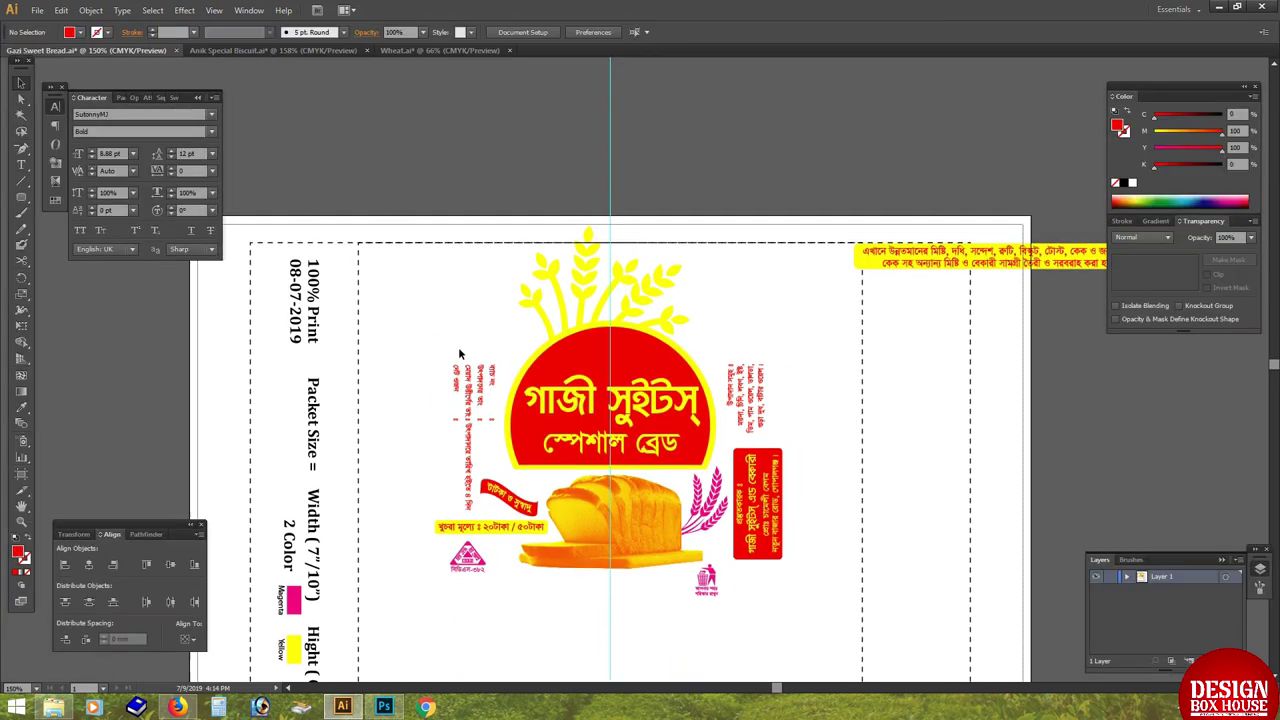
left_click_drag(890, 255, 710, 265)
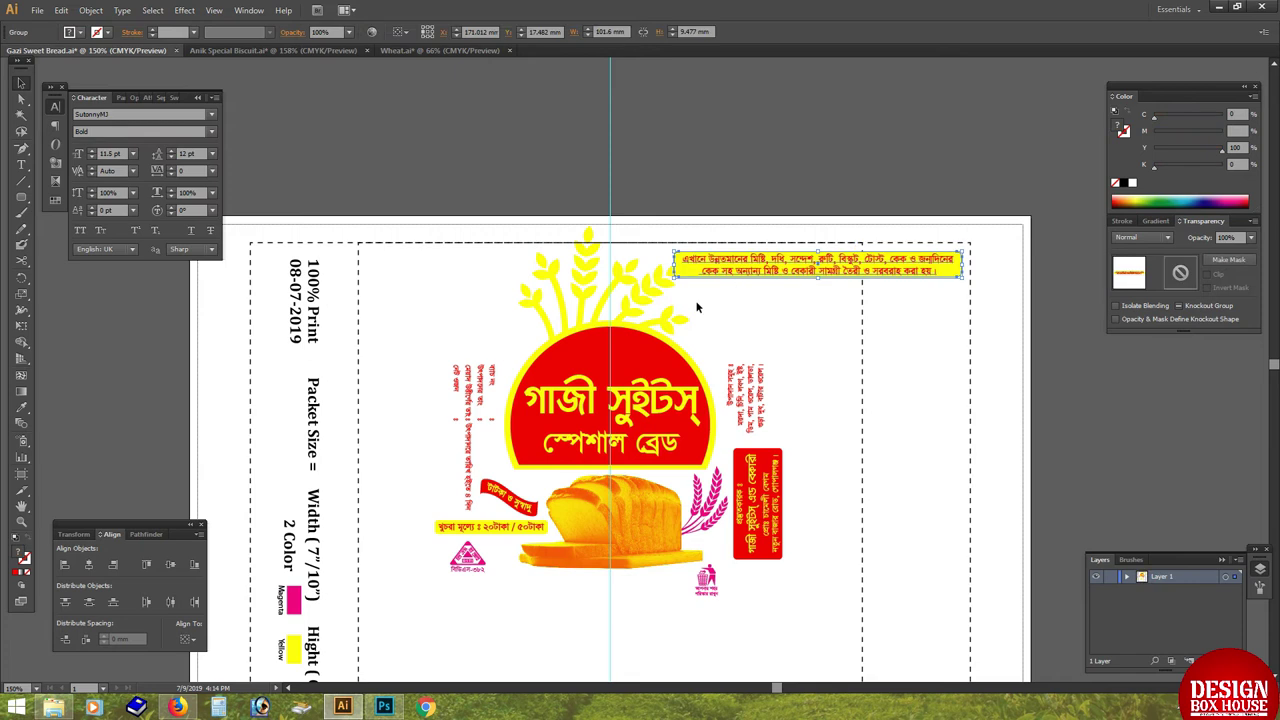
key("Tab")
key("ctrl+plus")
left_click_drag(1025, 270, 1013, 270)
mouse_move(323, 377)
left_mouse_down()
mouse_move(351, 353)
mouse_move(615, 292)
left_mouse_up()
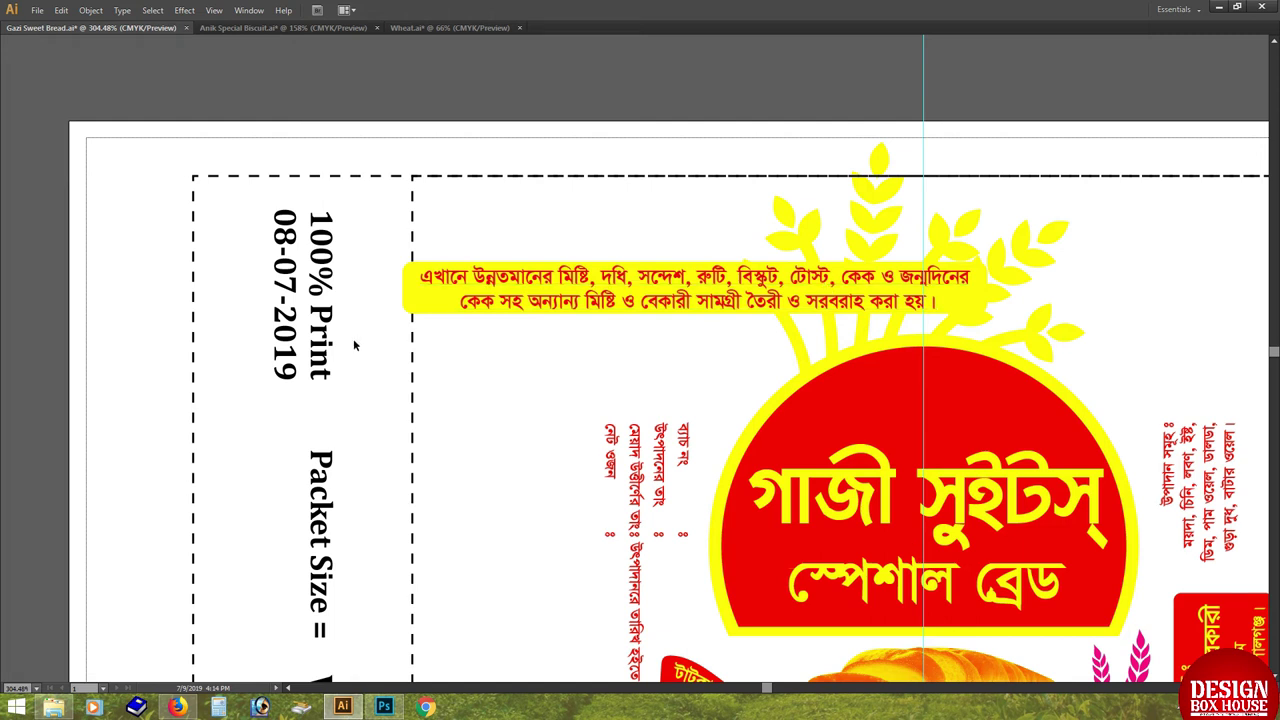
Cut the banner's second line into separate text at the upper right and join the sentence onto one line.
double_click(526, 305)
left_click_drag(495, 306, 1140, 298)
key("ctrl+x")
left_click(470, 400)
key("ctrl+v")
left_click_drag(298, 403, 1088, 176)
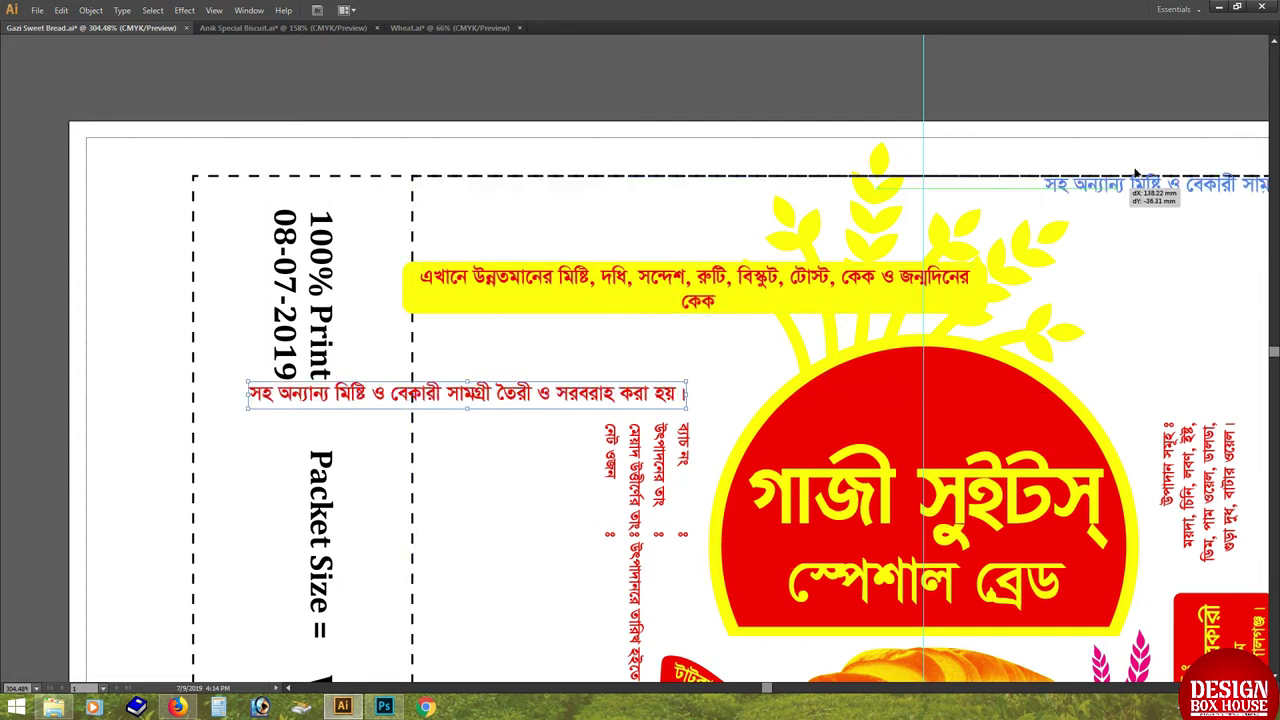
left_click_drag(725, 287, 540, 297)
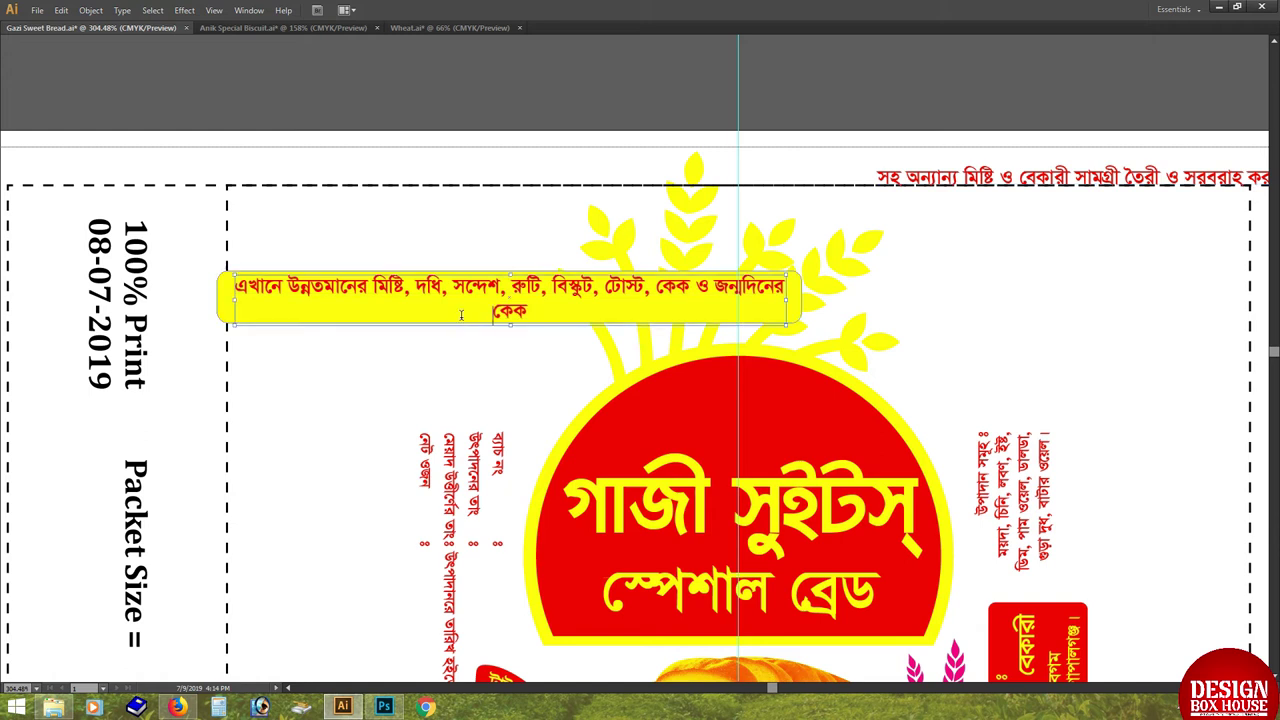
key("BackSpace")
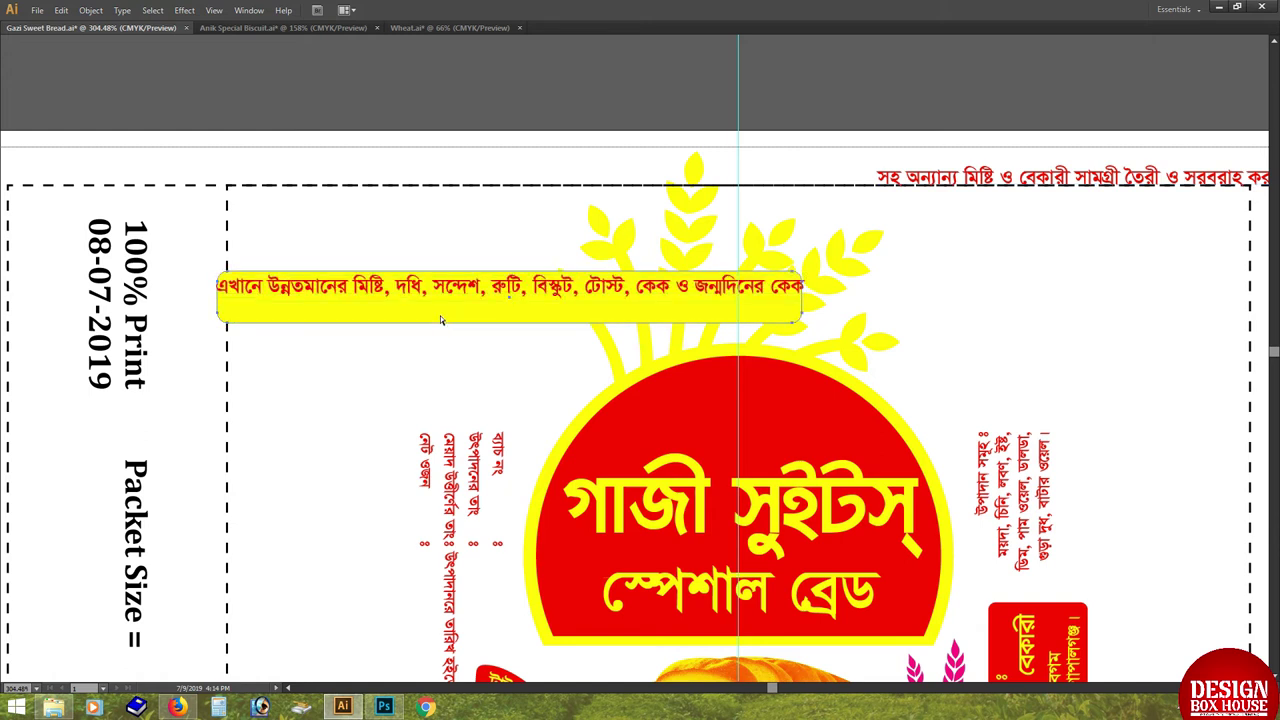
key("Escape")
key("Tab")
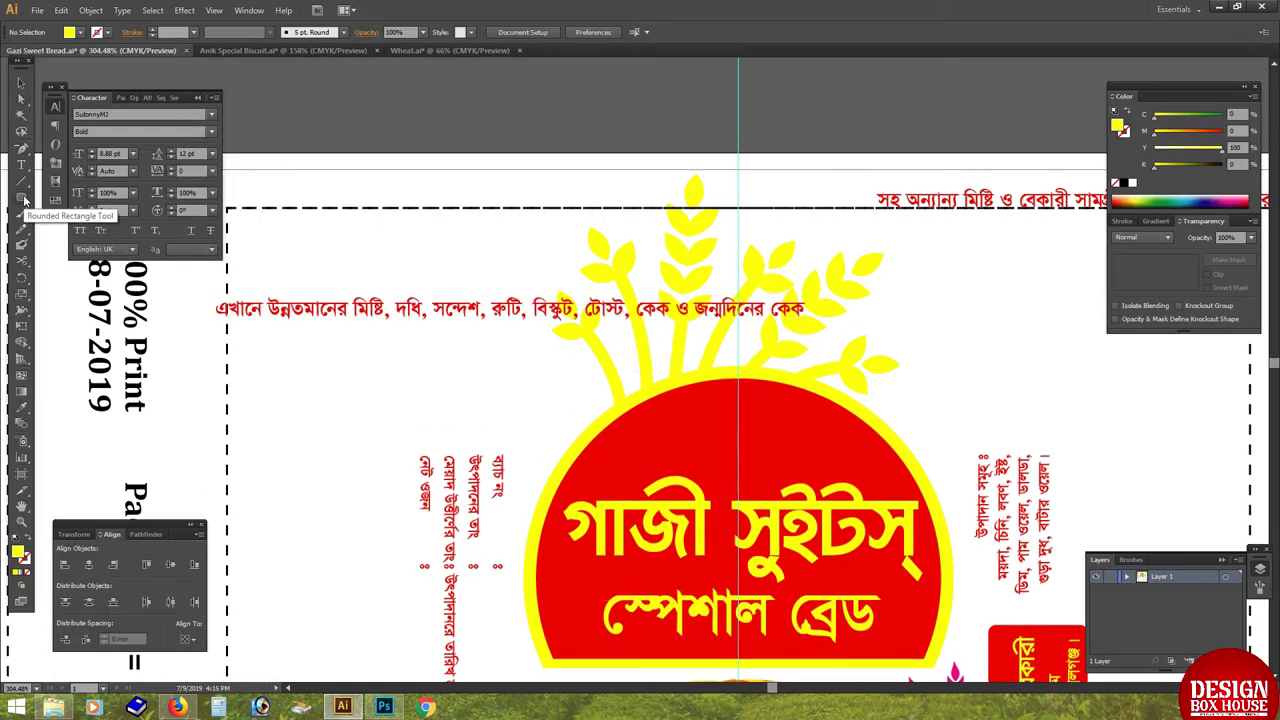
Draw a yellow rounded rectangle just left of the logo.
left_click(24, 200)
left_click_drag(417, 325, 548, 438)
key("Tab")
left_click_drag(423, 348, 411, 348)
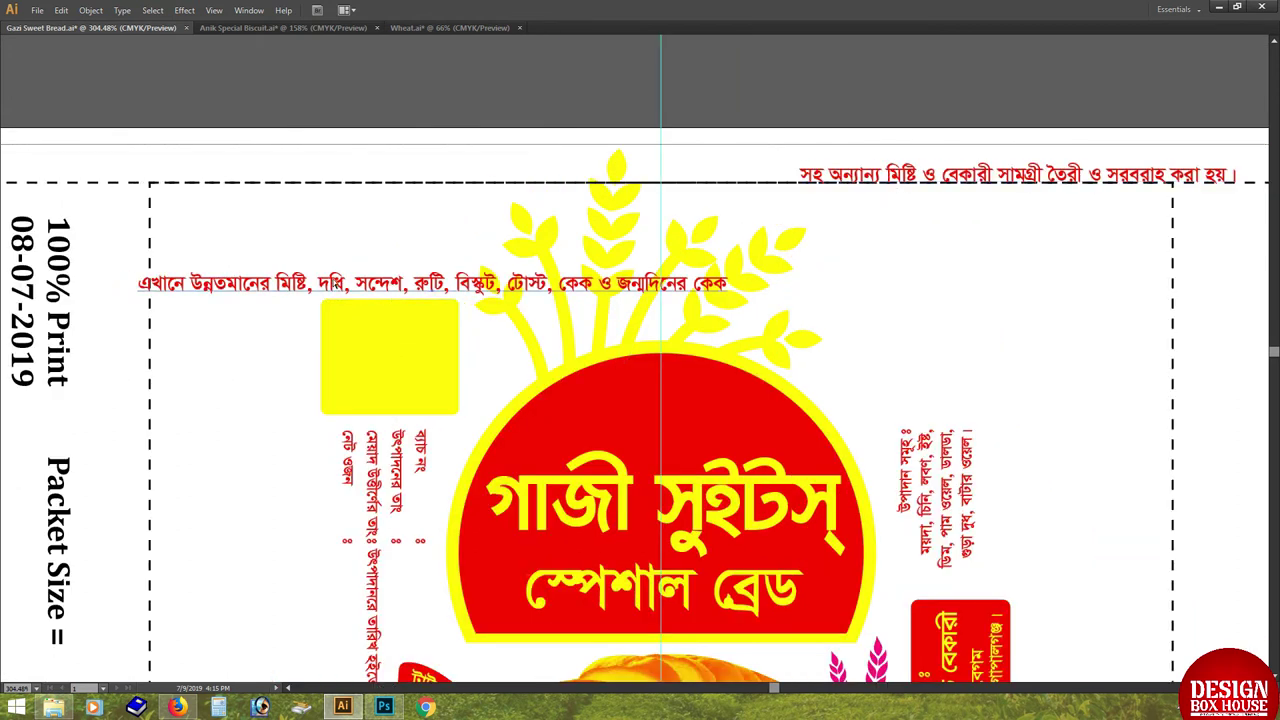
left_click(338, 362)
Paste the Bengali sentence as area type inside the yellow box.
key("t")
left_click(345, 332)
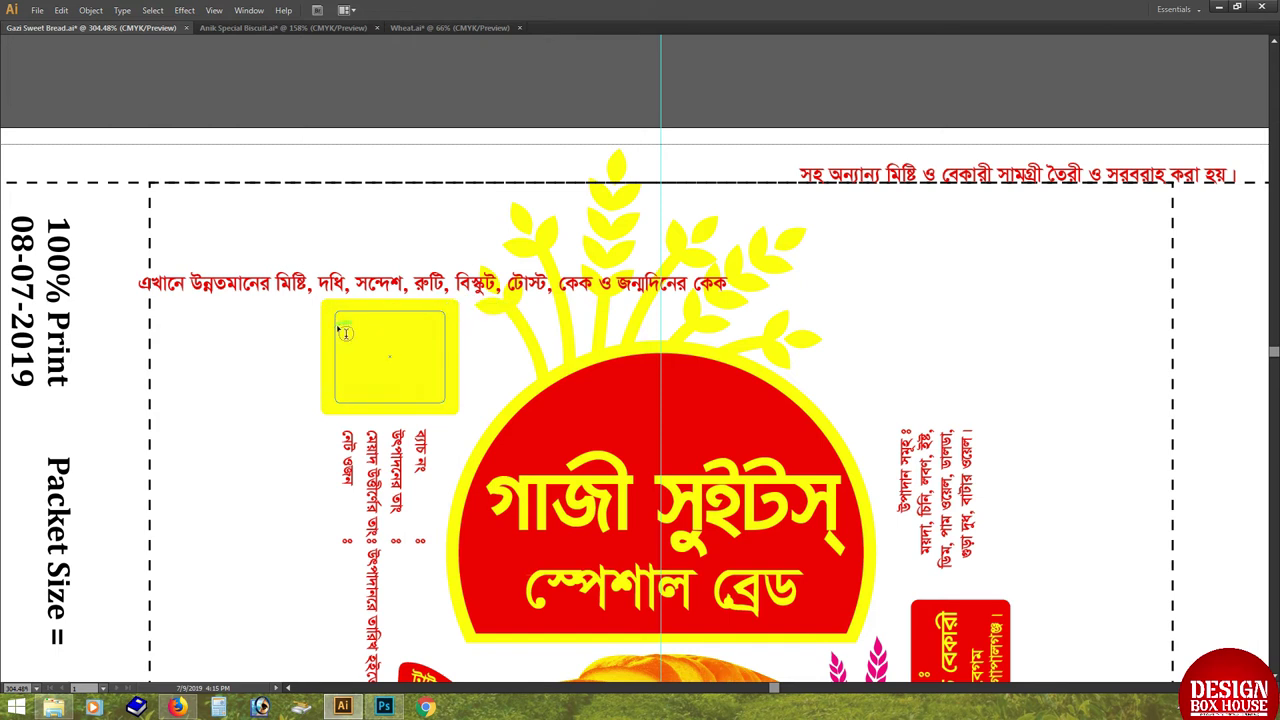
key("ctrl+z")
left_click(357, 335)
key("ctrl+v")
key("Escape")
key("ctrl+t")
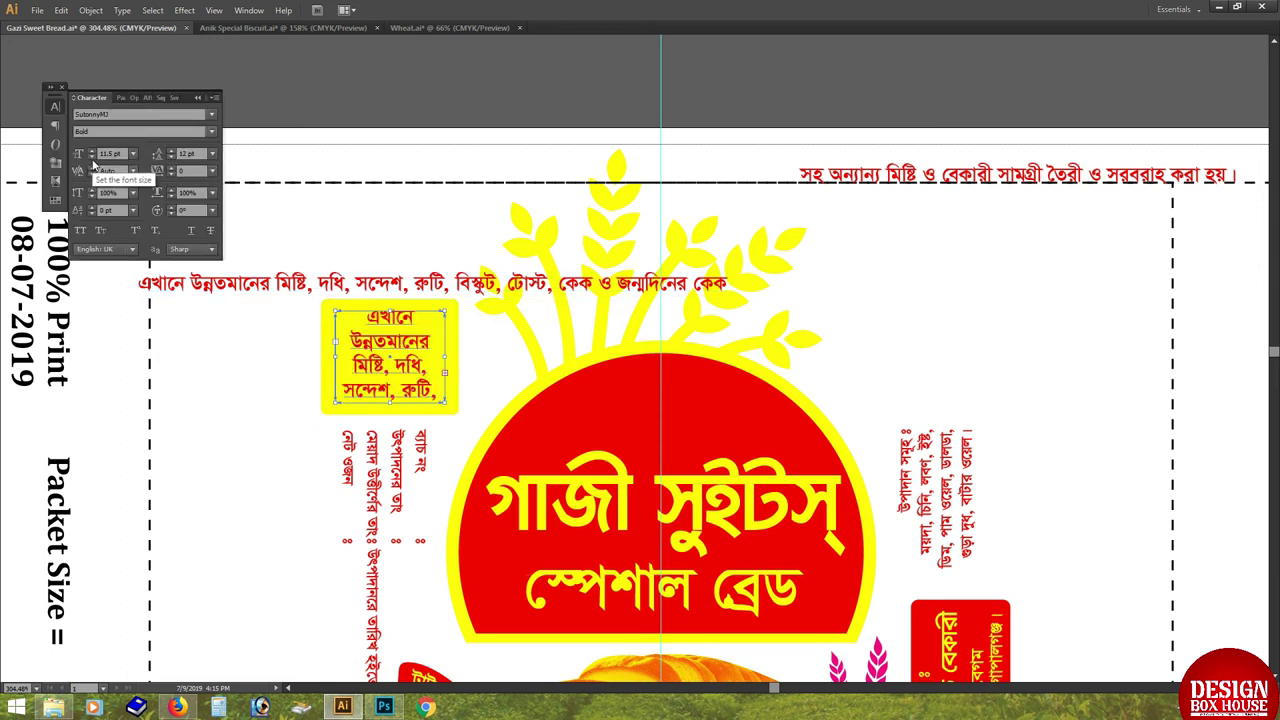
Set the box text to 9 pt with tighter leading and Justify Last Line Centered.
left_click(91, 157)
left_click(91, 157)
left_click(160, 98)
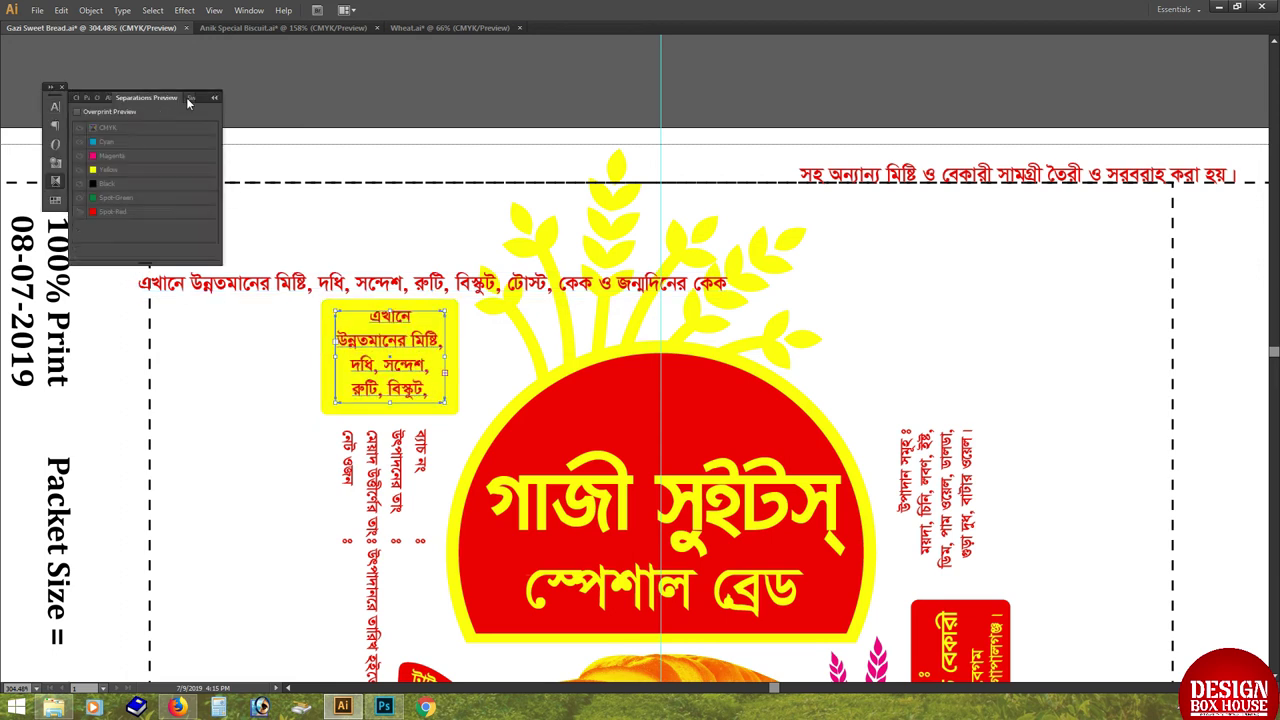
left_click(104, 97)
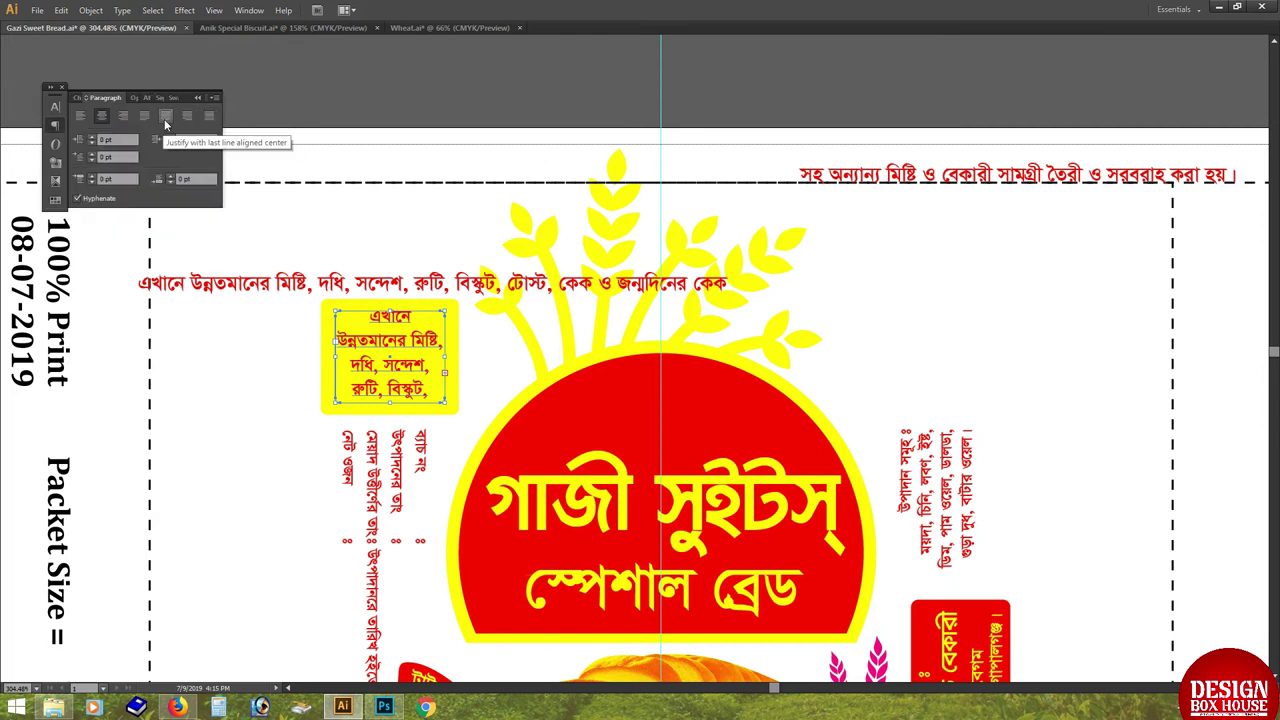
left_click(166, 115)
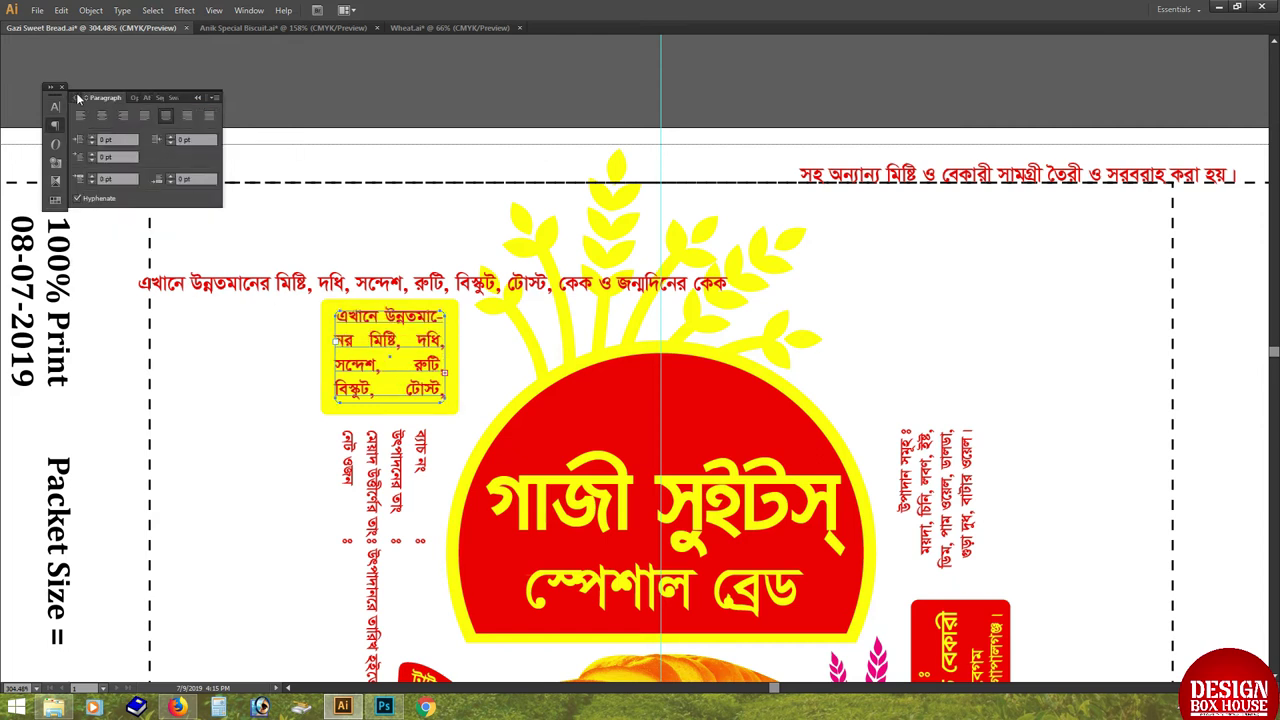
left_click(78, 97)
left_click(91, 157)
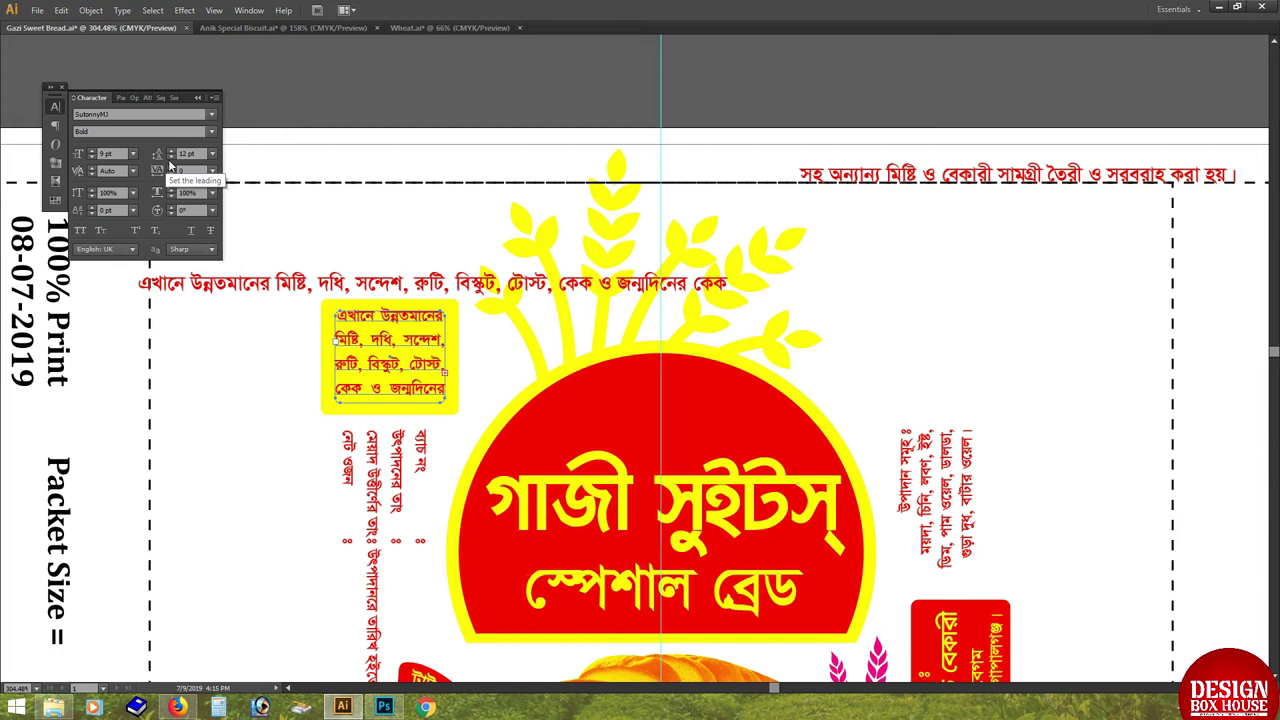
left_click(171, 157)
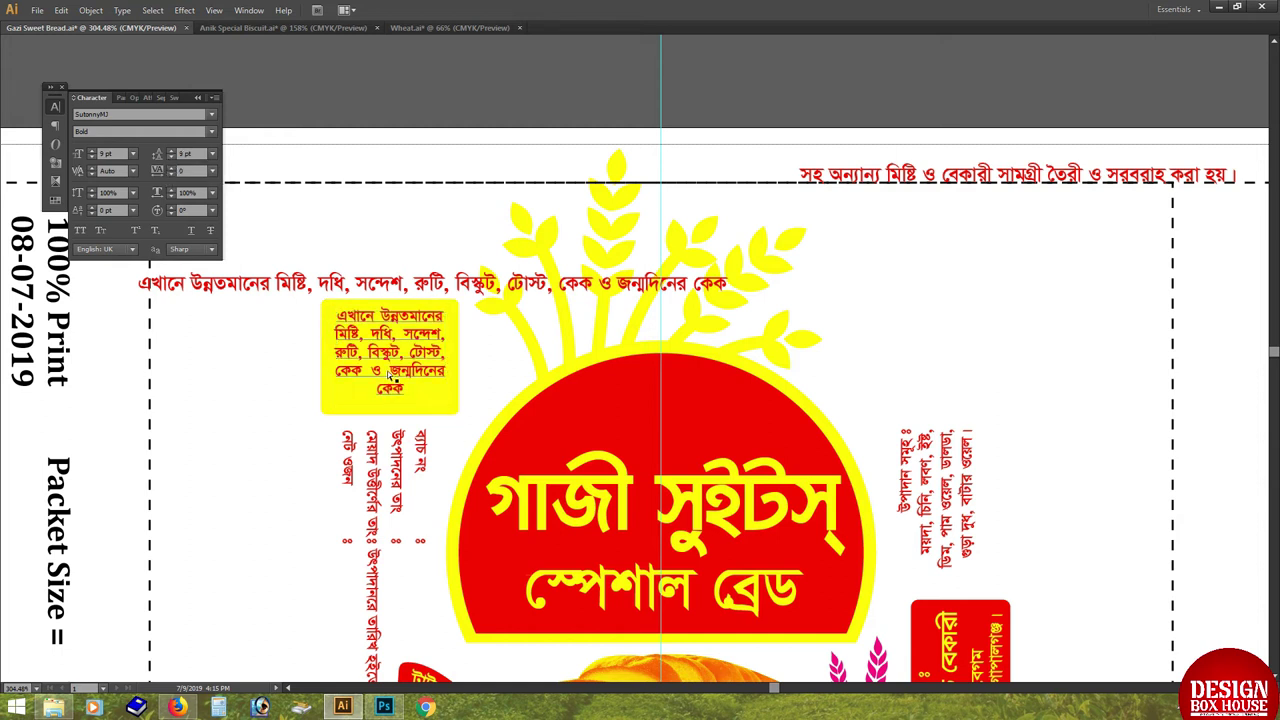
key("Tab")
scroll(294, 359, "up", 3)
left_click_drag(545, 205, 545, 110)
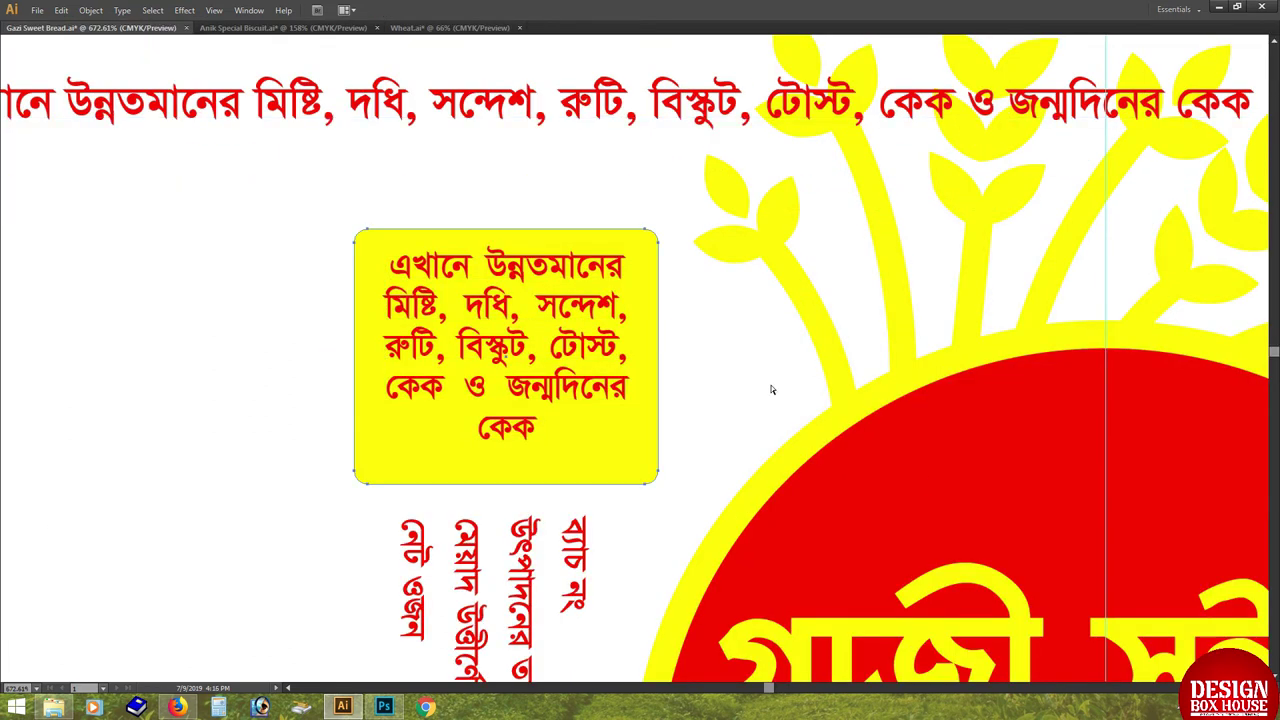
Turn the box red like the logo, make its text yellow and enlarge the text frame.
left_click(907, 462)
key("Tab")
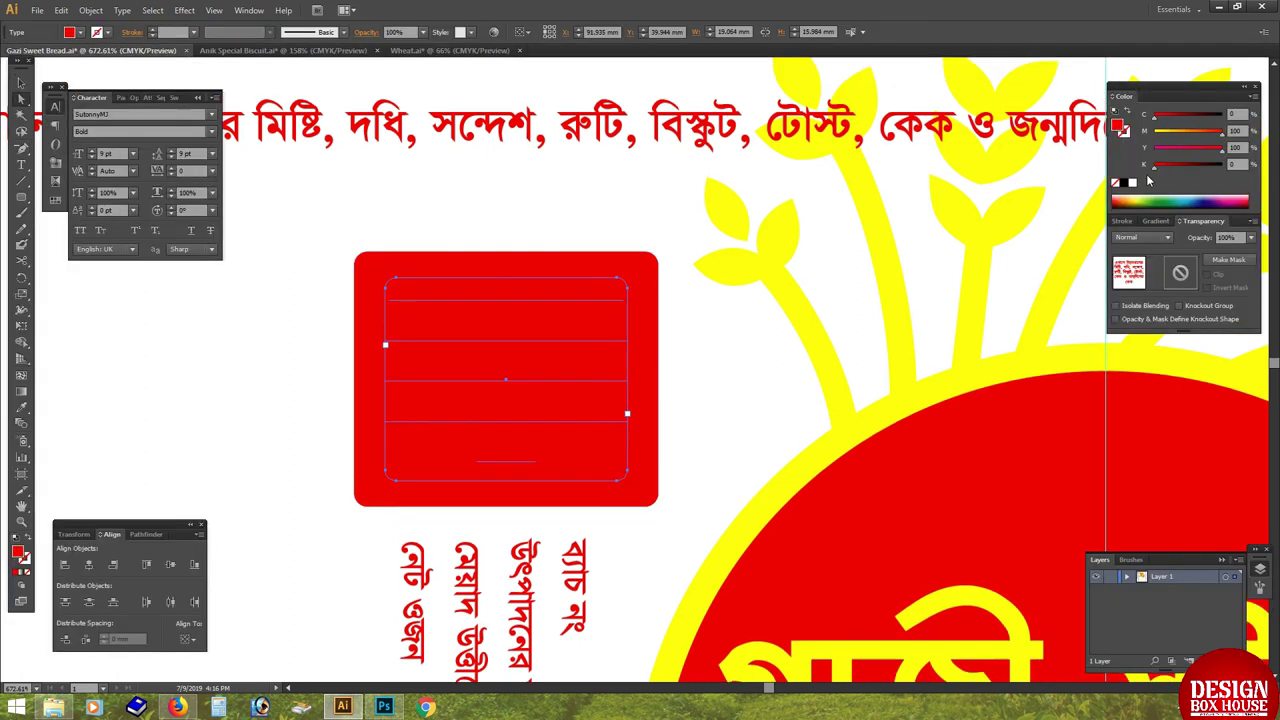
left_click(628, 288)
left_click_drag(628, 288, 628, 279)
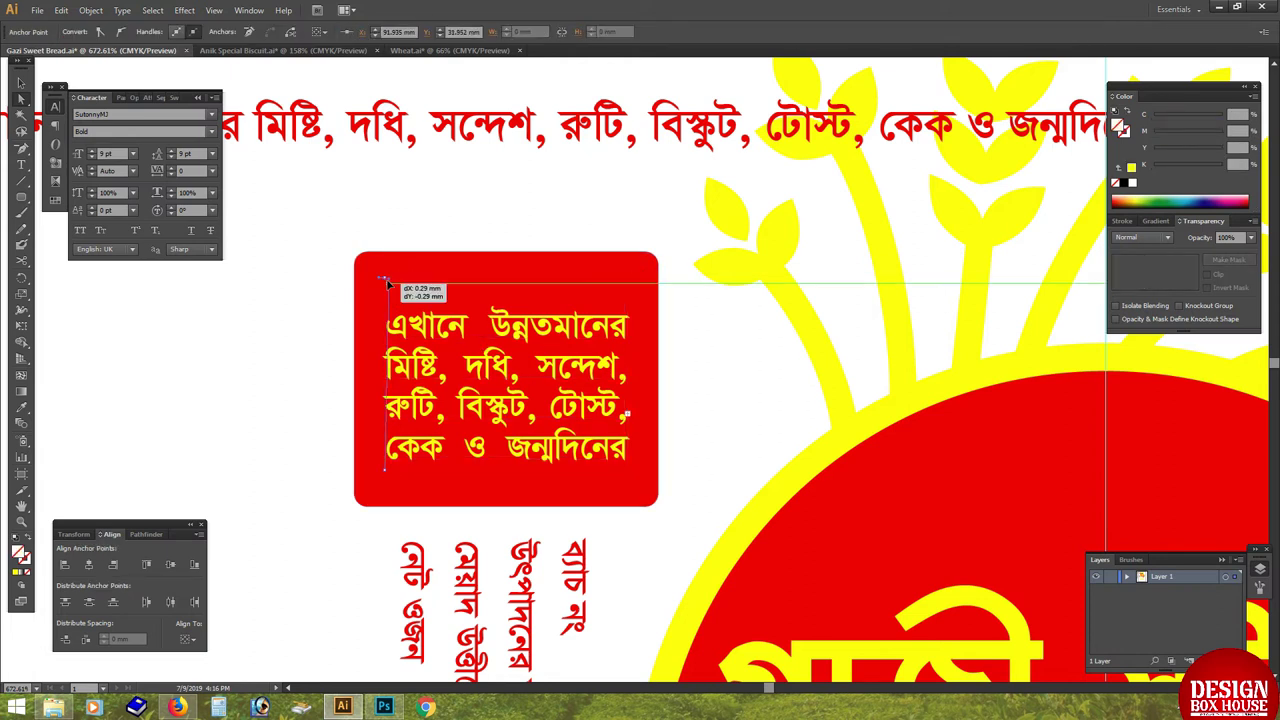
left_click_drag(386, 280, 386, 242)
left_click(443, 303)
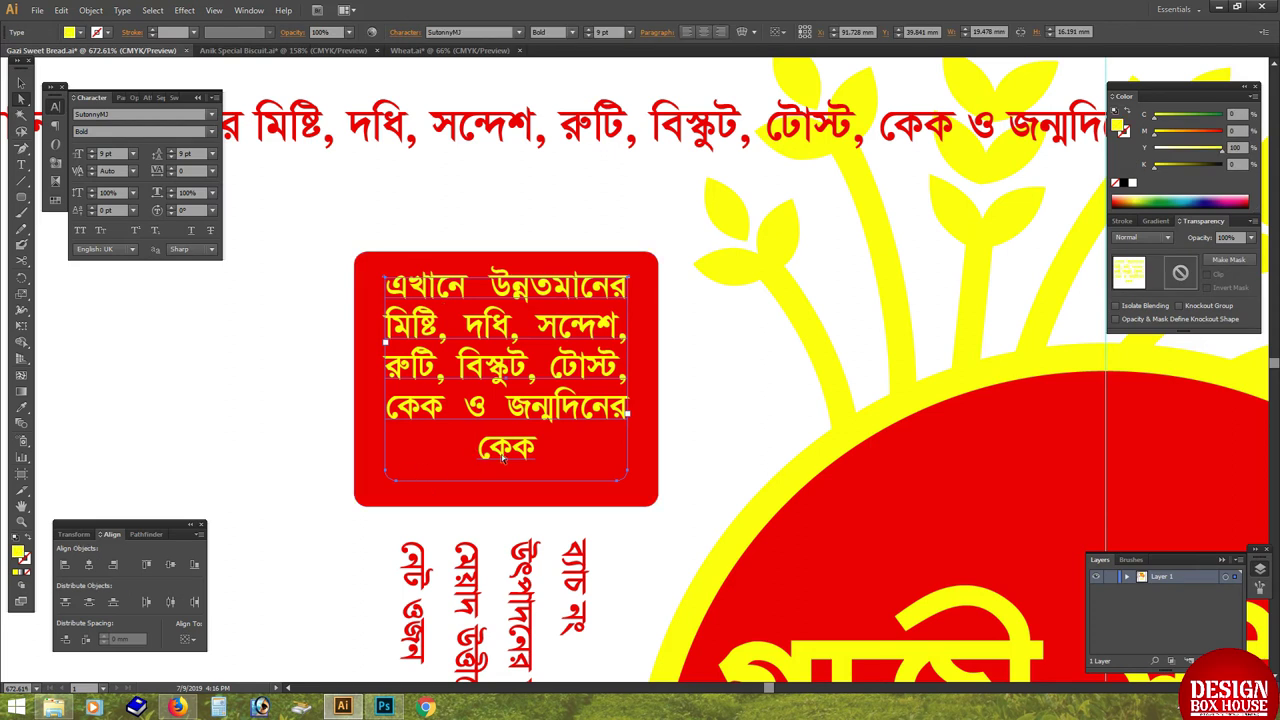
key("Escape")
left_click_drag(507, 480, 509, 495)
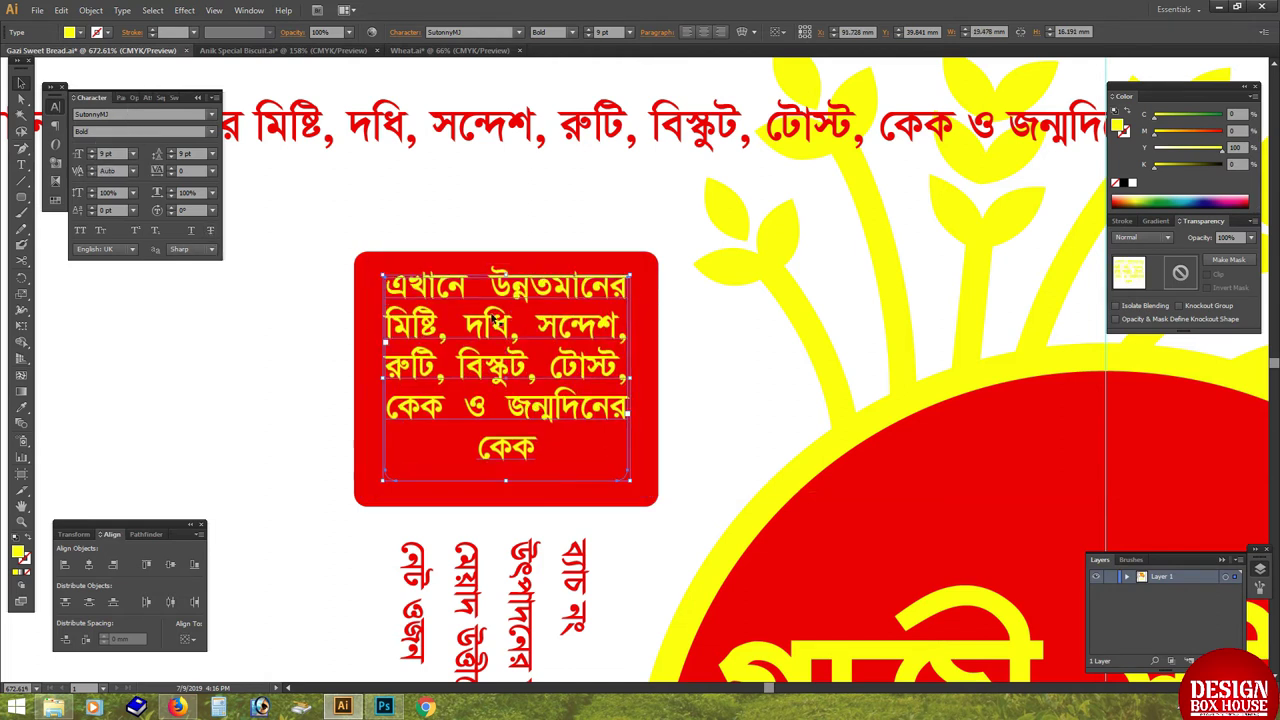
Delete the sentence and inset a smaller yellow copy of the box, leaving a red border.
key("Delete")
key("m")
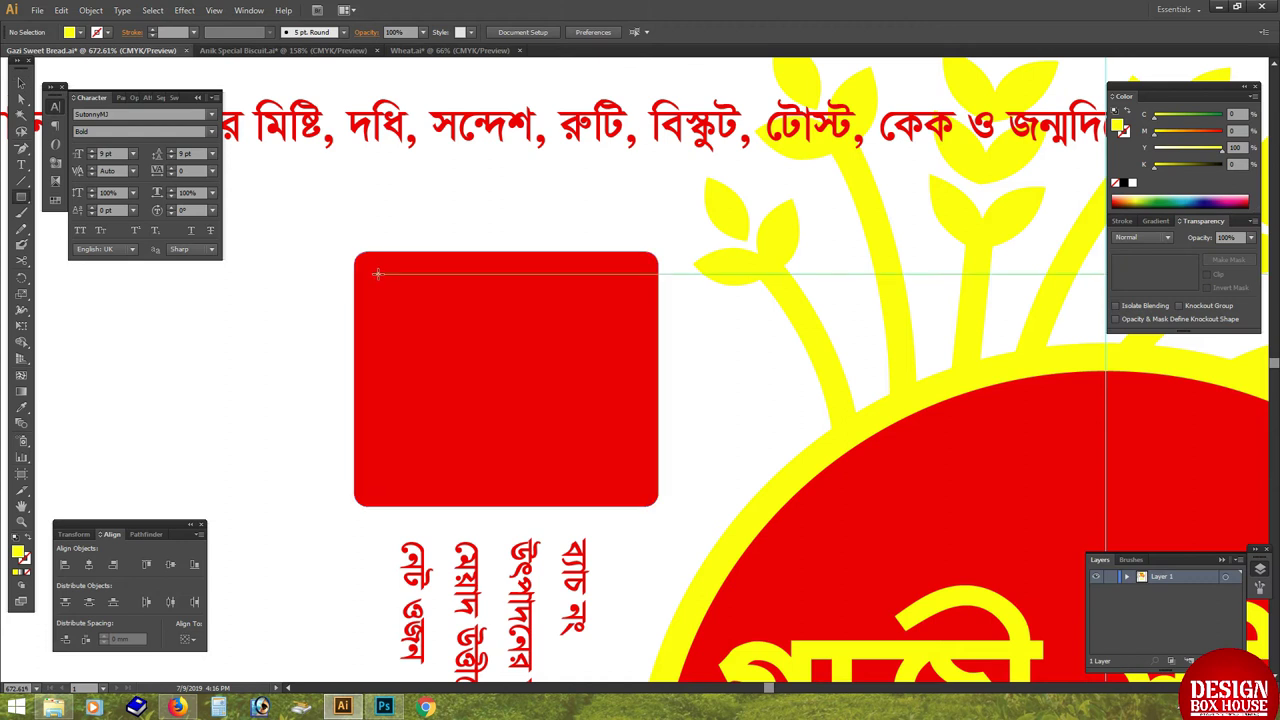
left_click(373, 268)
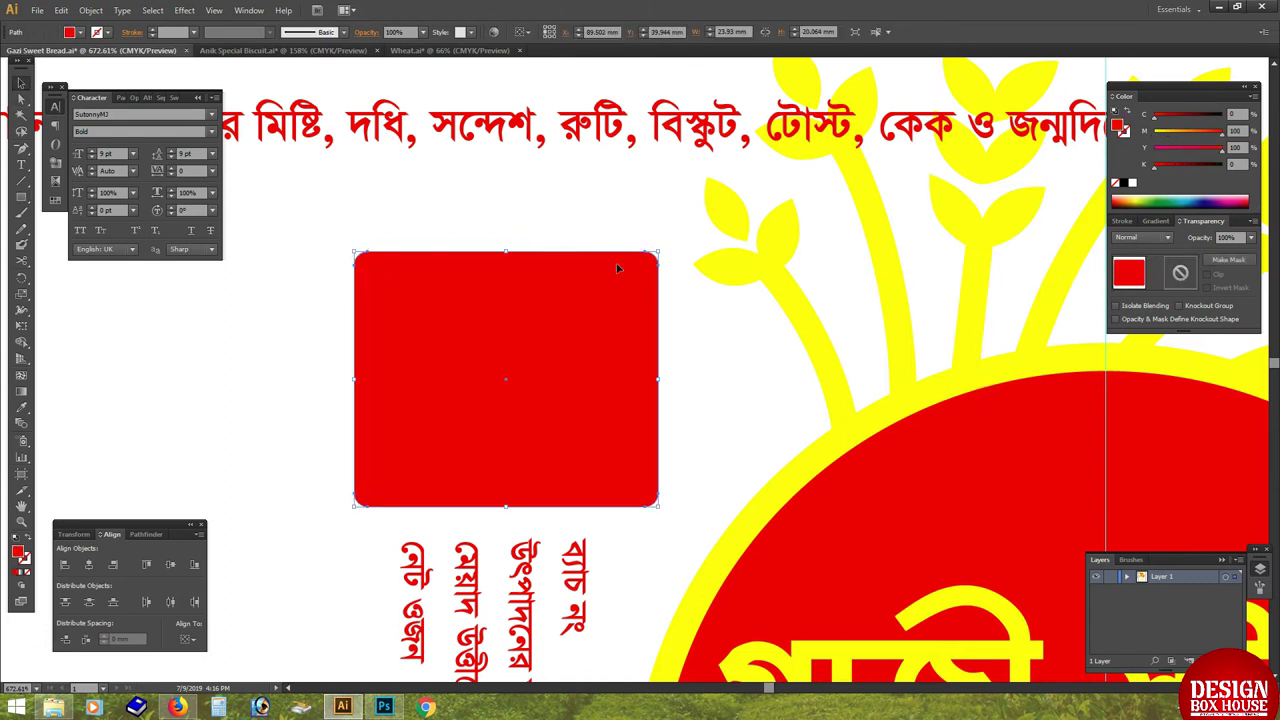
left_click(1155, 140)
left_click_drag(656, 254, 643, 264)
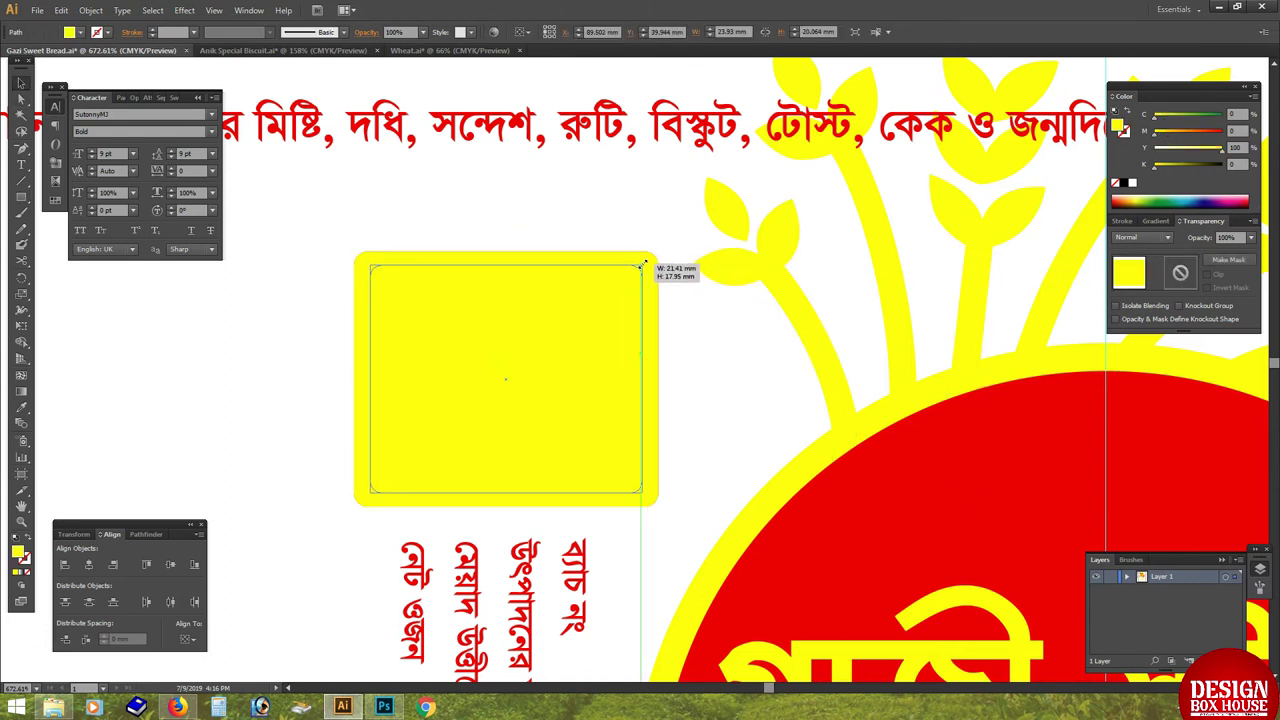
Adjust the yellow panel's four corner points and remove the stray corner spikes.
key("a")
left_click_drag(380, 480, 370, 516)
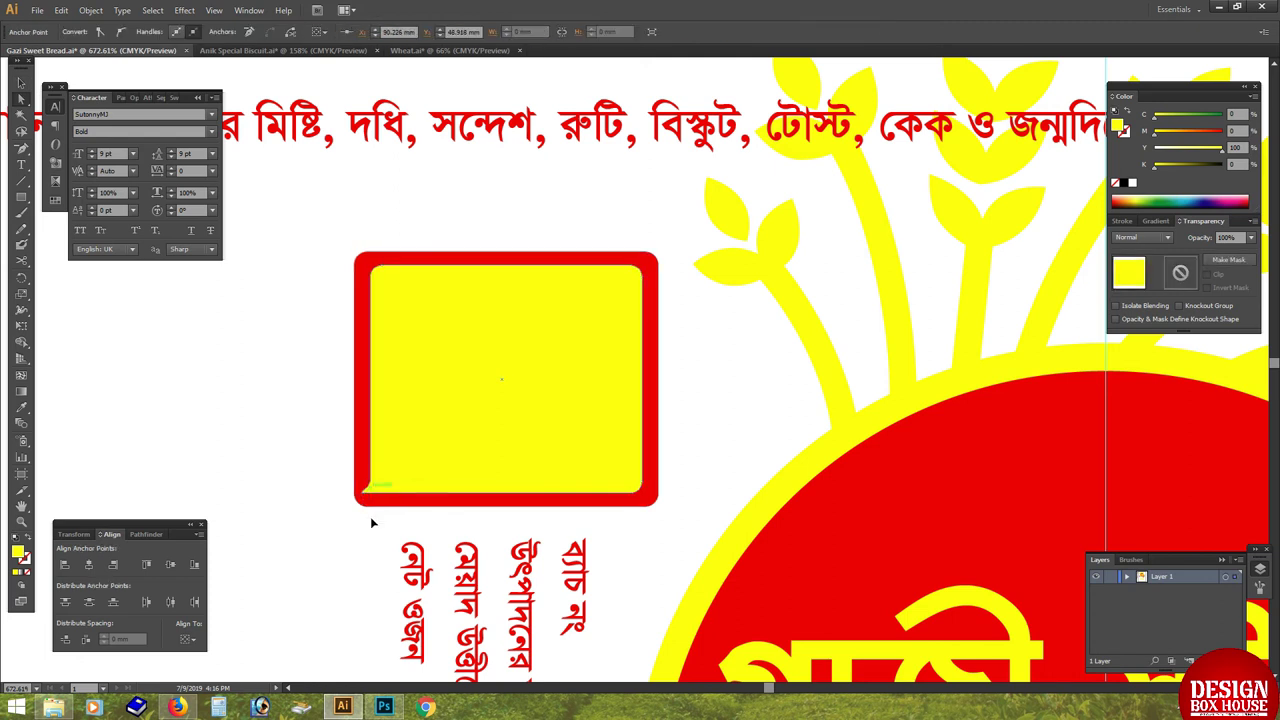
left_click_drag(371, 278, 369, 241)
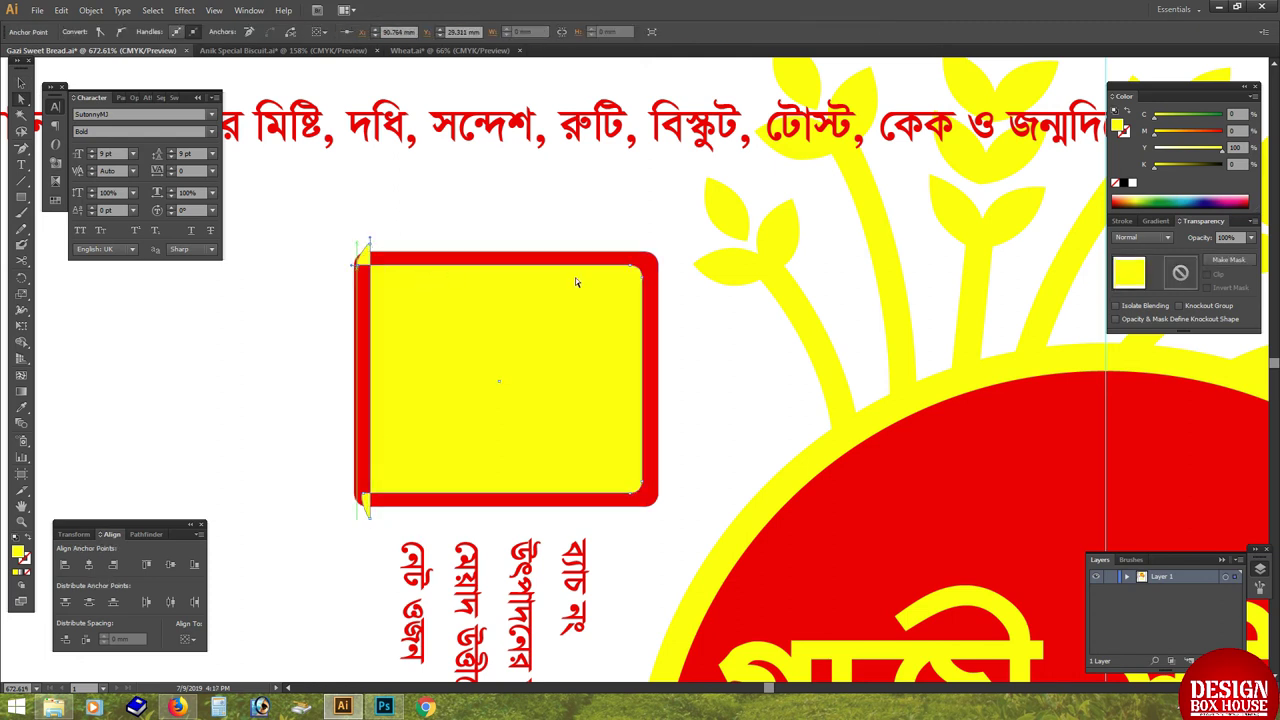
left_click_drag(630, 268, 694, 265)
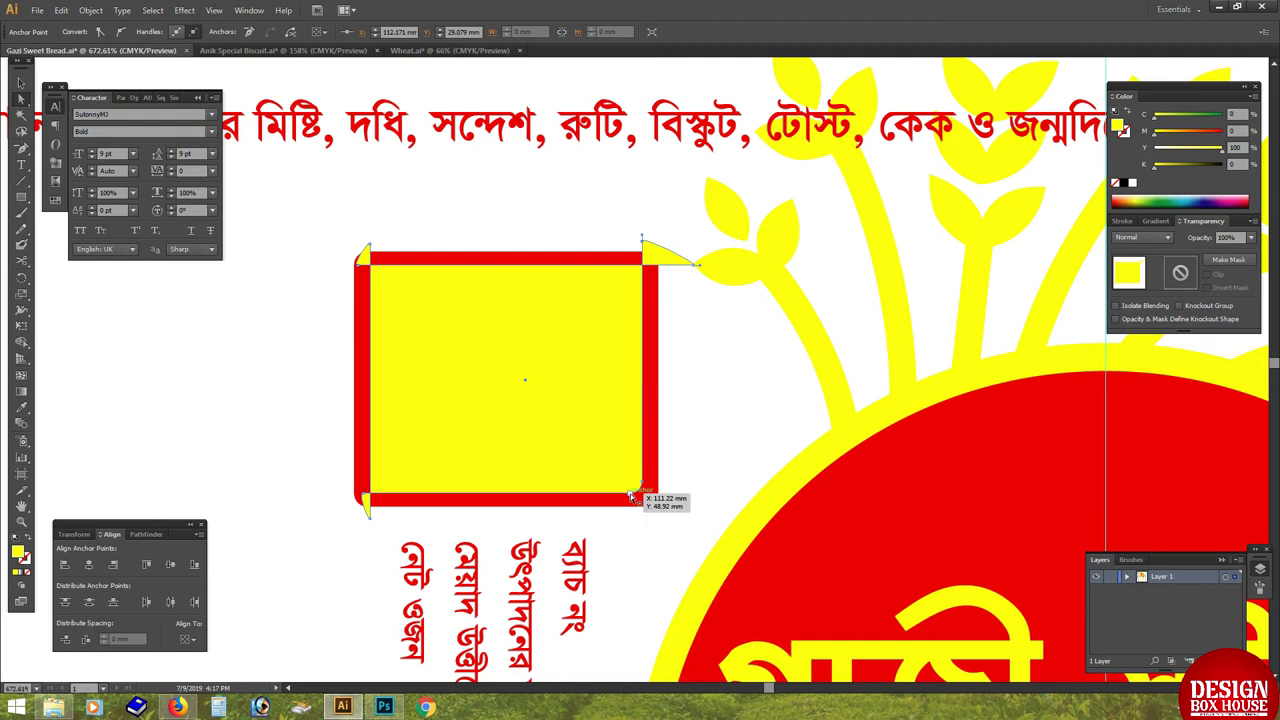
left_click_drag(645, 487, 656, 497)
left_click(240, 545)
left_click(141, 534)
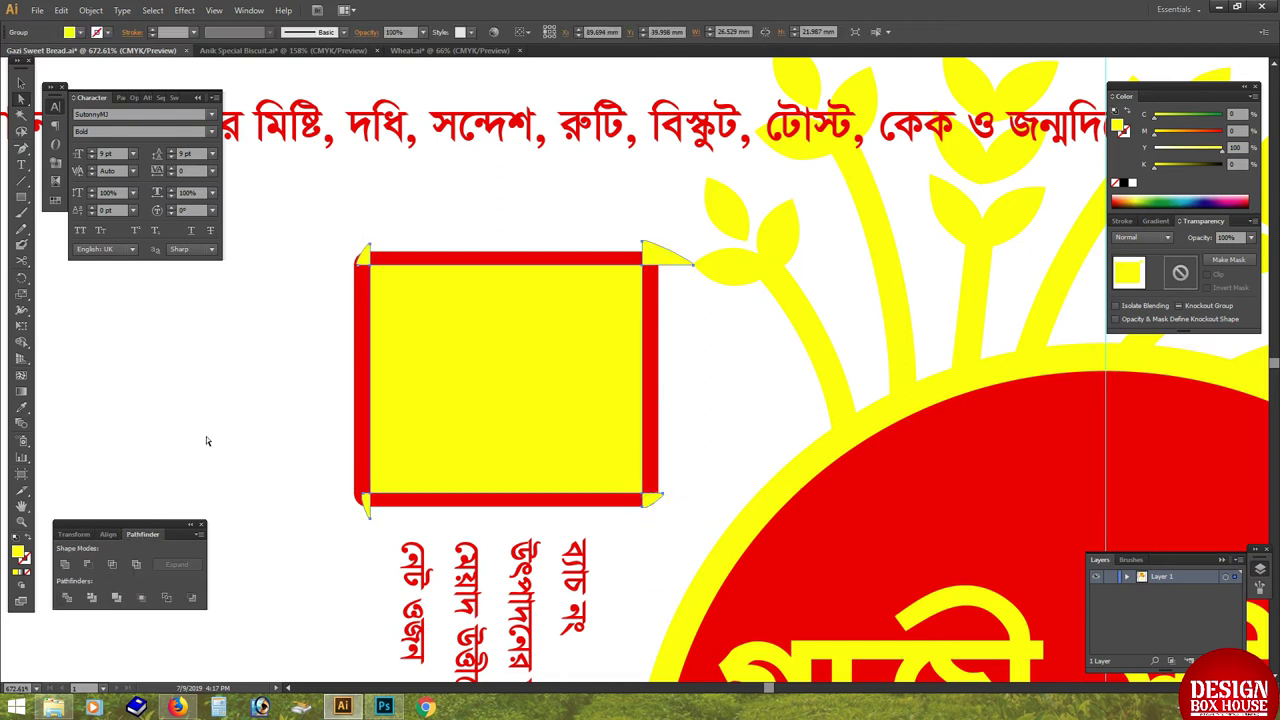
left_click_drag(367, 500, 365, 503)
left_click_drag(363, 251, 367, 256)
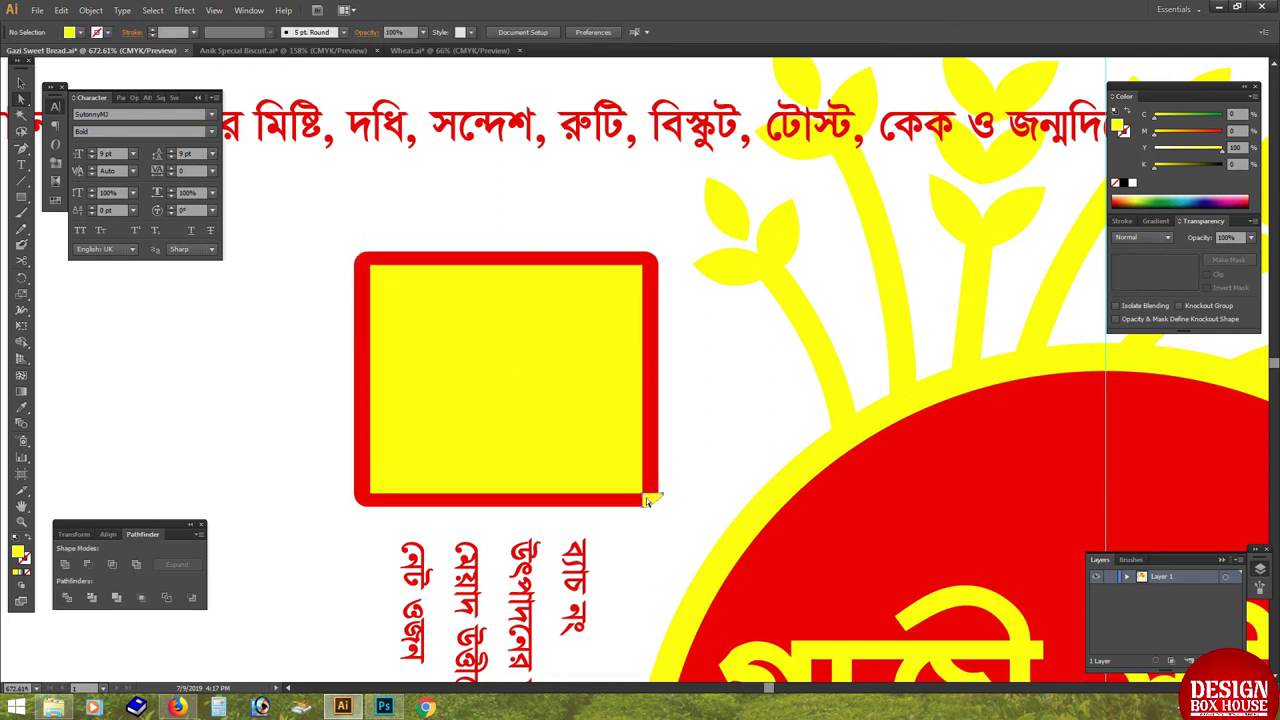
Paste the sentence into the panel, smaller, with 11 pt leading and Justify Last Line Centered.
key("t")
left_click(371, 277)
key("ctrl+v")
left_click(90, 157)
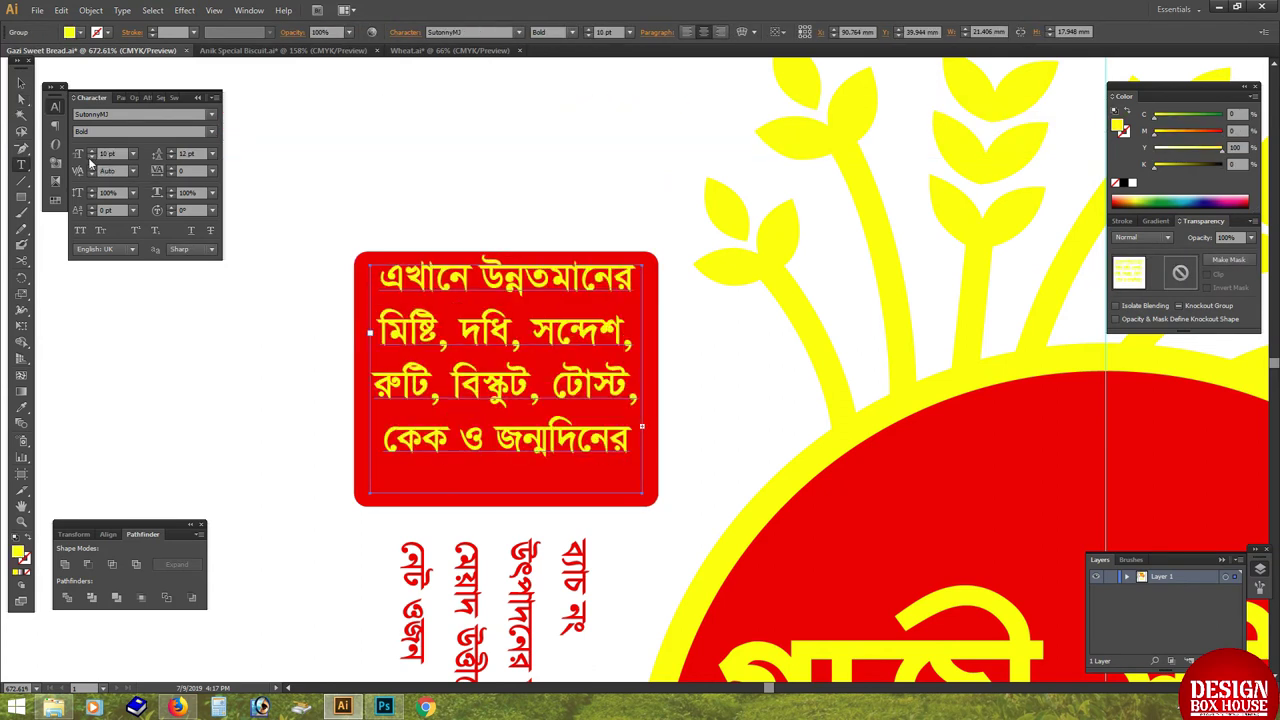
left_click(171, 157)
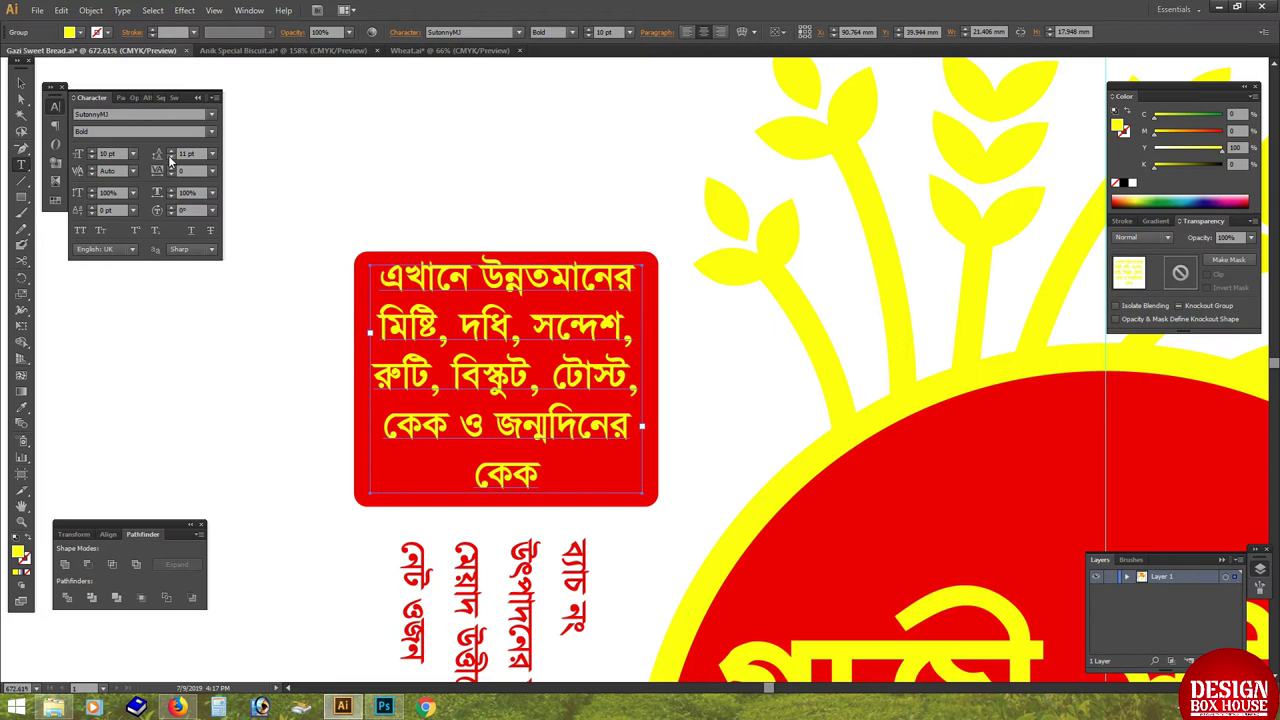
left_click(159, 98)
left_click(86, 98)
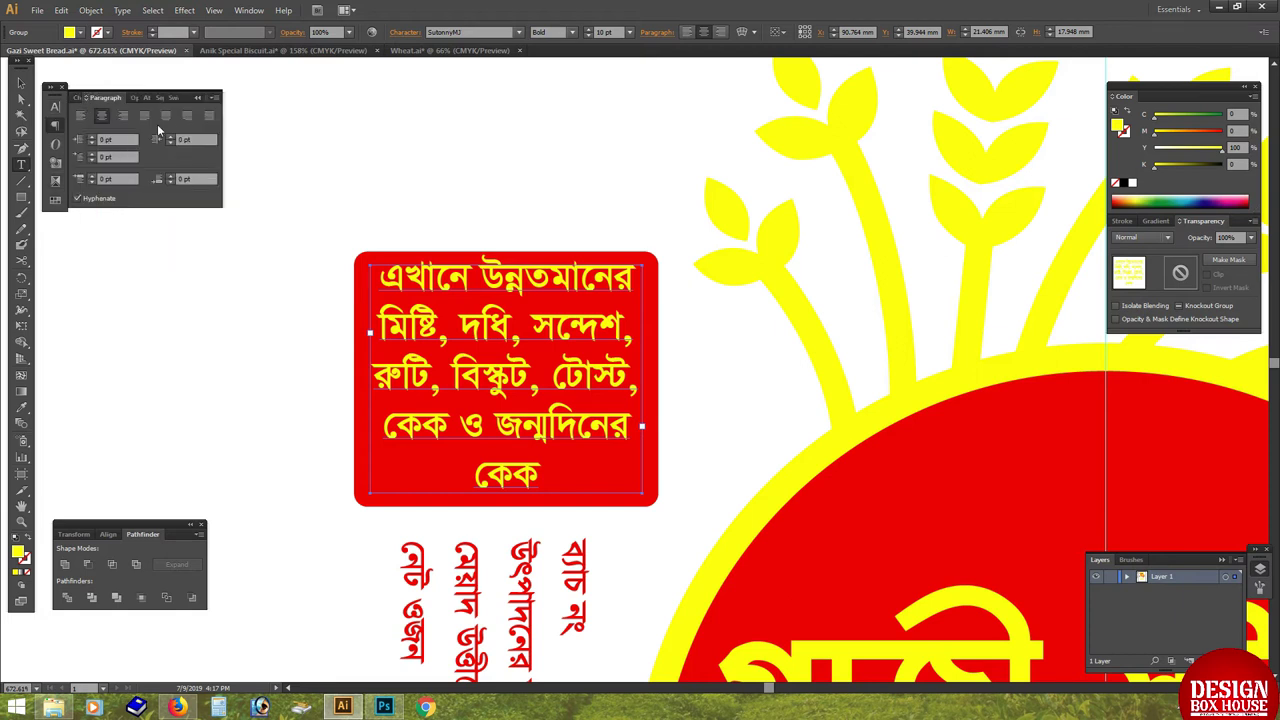
left_click(165, 115)
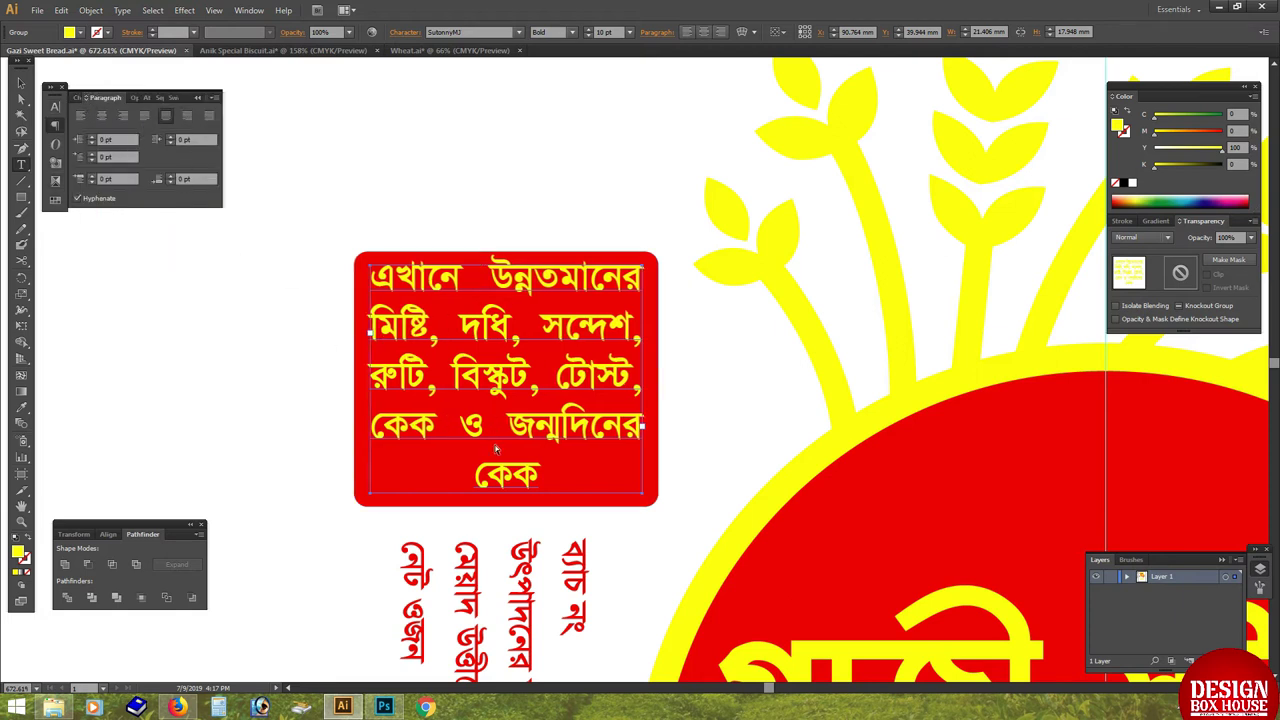
Shorten the left red text box by raising its bottom corner point.
left_click_drag(495, 447, 335, 371)
left_click(80, 98)
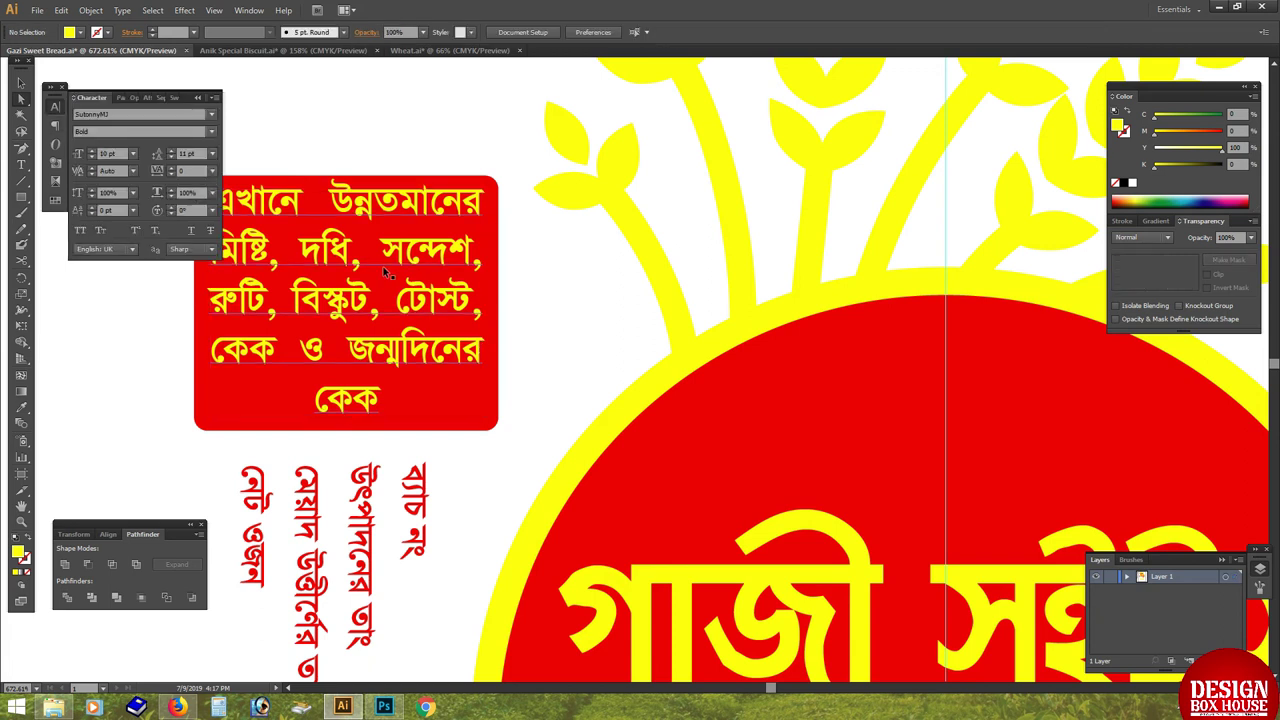
key("Tab")
key("ctrl+minus")
left_click(172, 367)
key("ctrl+t")
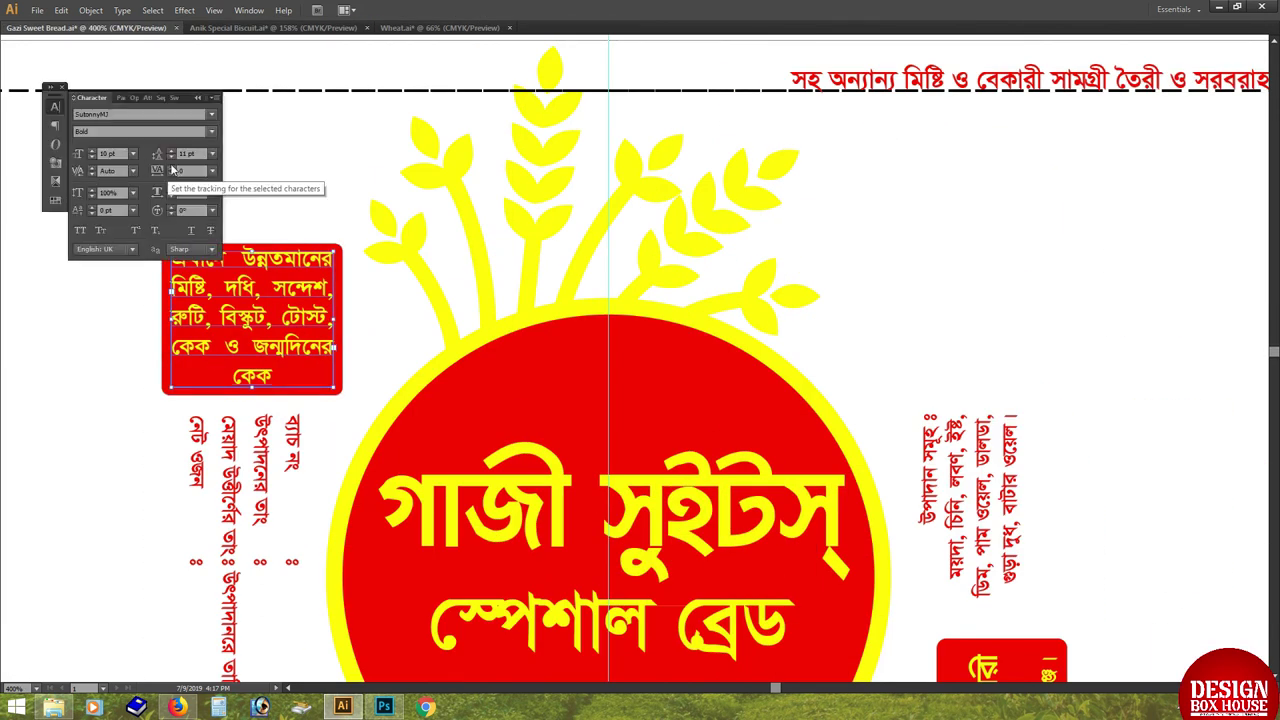
key("ctrl+shift+a")
key("Tab")
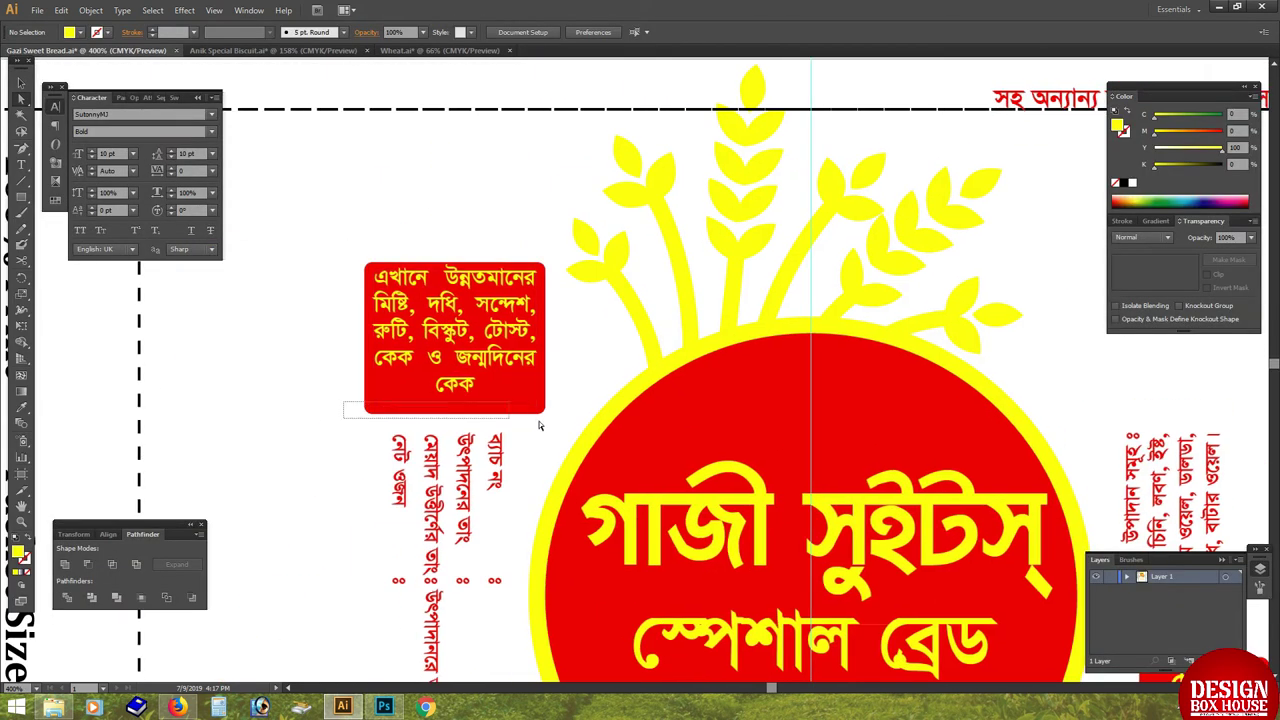
left_click_drag(545, 411, 546, 404)
Move the second red text box beside the logo's right side and increase its leading.
key("Tab")
mouse_move(692, 321)
left_mouse_down()
mouse_move(362, 321)
mouse_move(0, 351)
left_mouse_up()
key("ctrl+minus")
left_click_drag(119, 372, 655, 372)
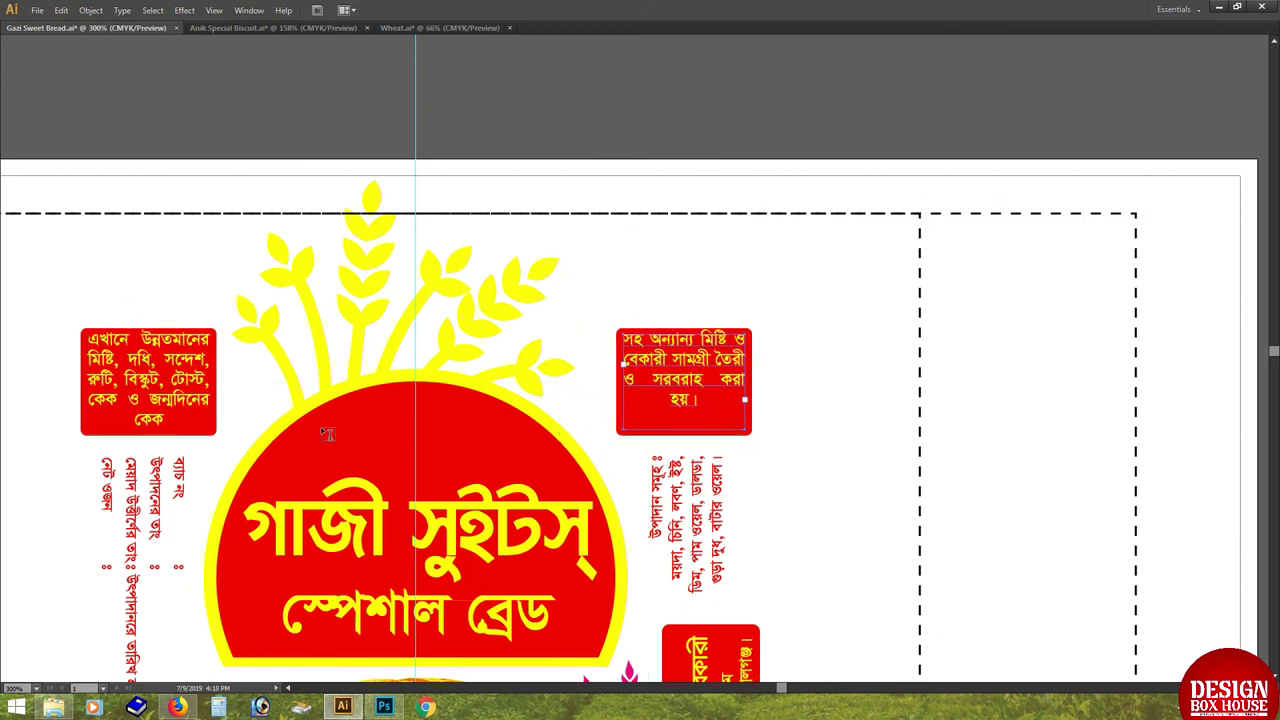
key("Tab")
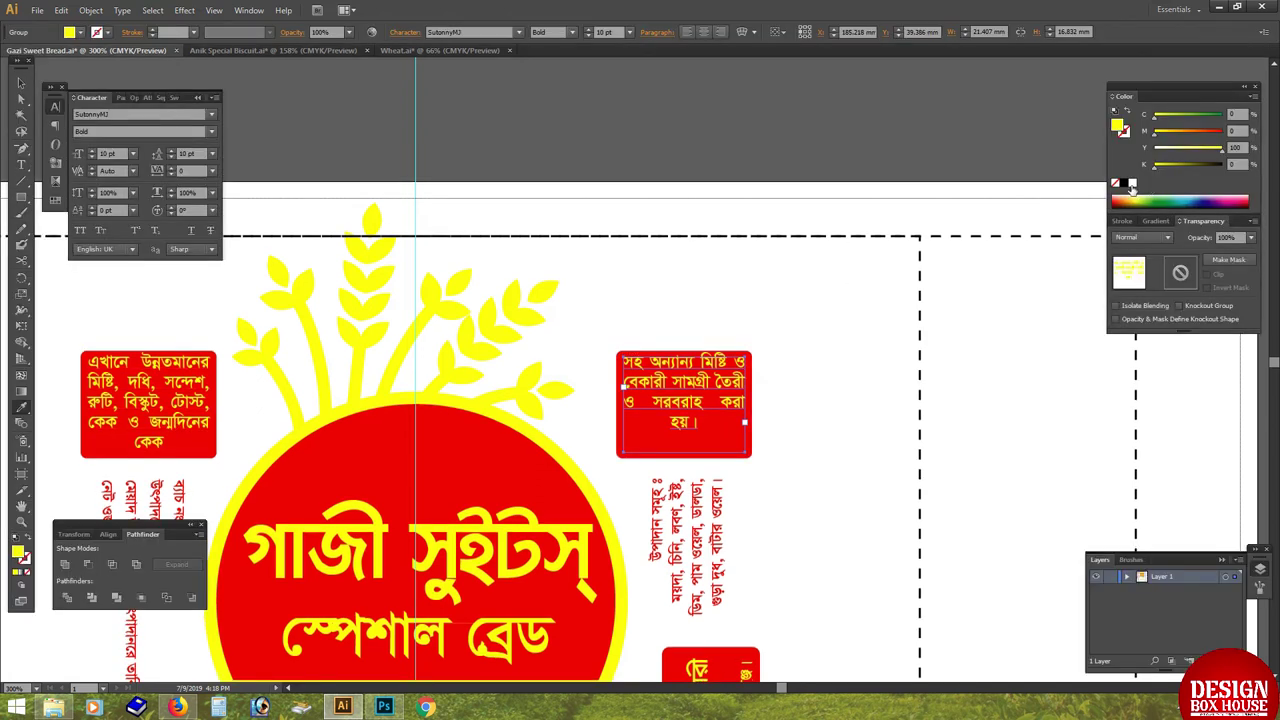
left_click(170, 151)
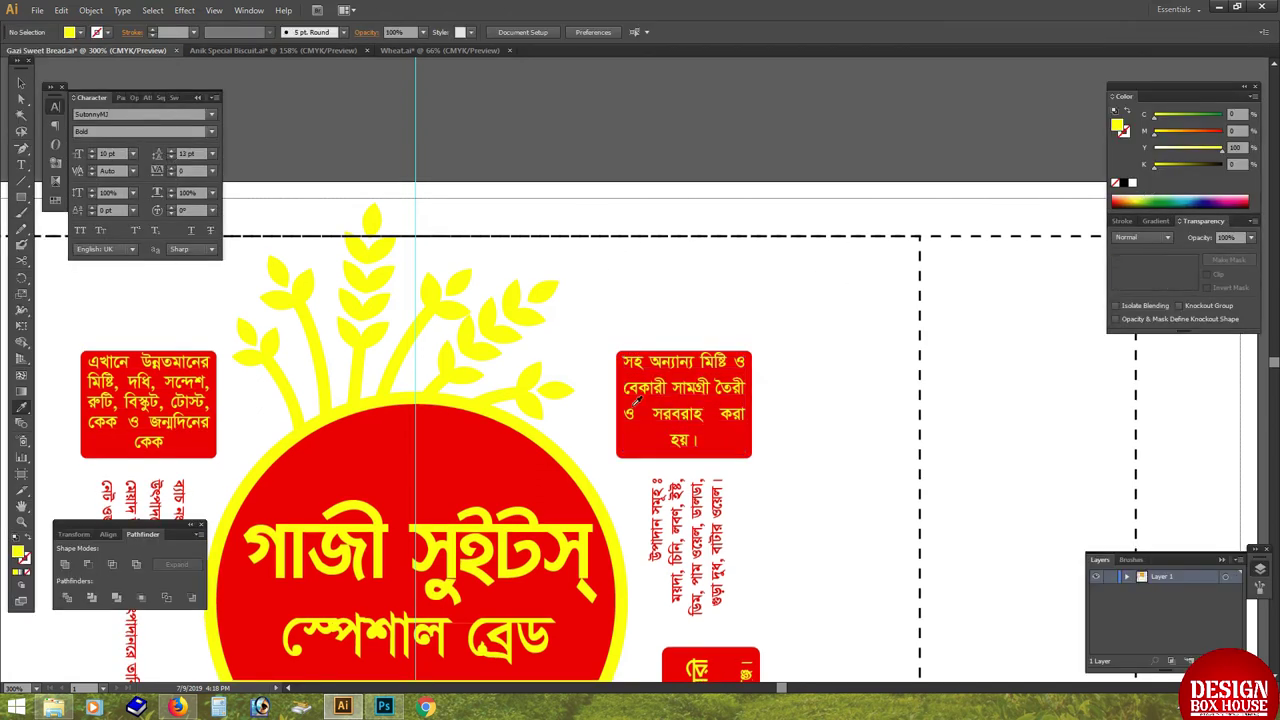
key("Tab")
Fine-tune the right box's line spacing and give its first line a -2 pt baseline shift.
left_click_drag(460, 318, 863, 466)
left_click(625, 178)
key("ctrl+a")
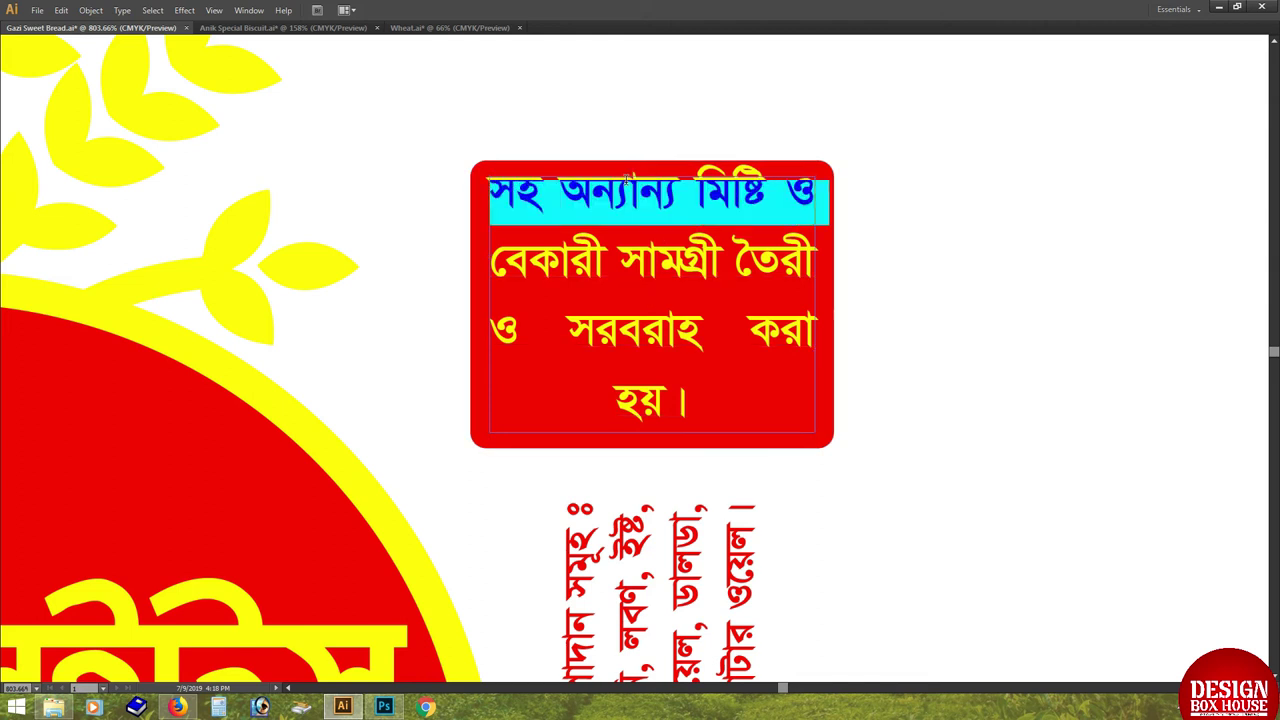
key("alt+Down")
key("alt+Up")
left_click(628, 180)
left_click_drag(490, 192, 1050, 195)
left_click(91, 213)
key("ctrl+minus")
key("ctrl+minus")
key("ctrl+minus")
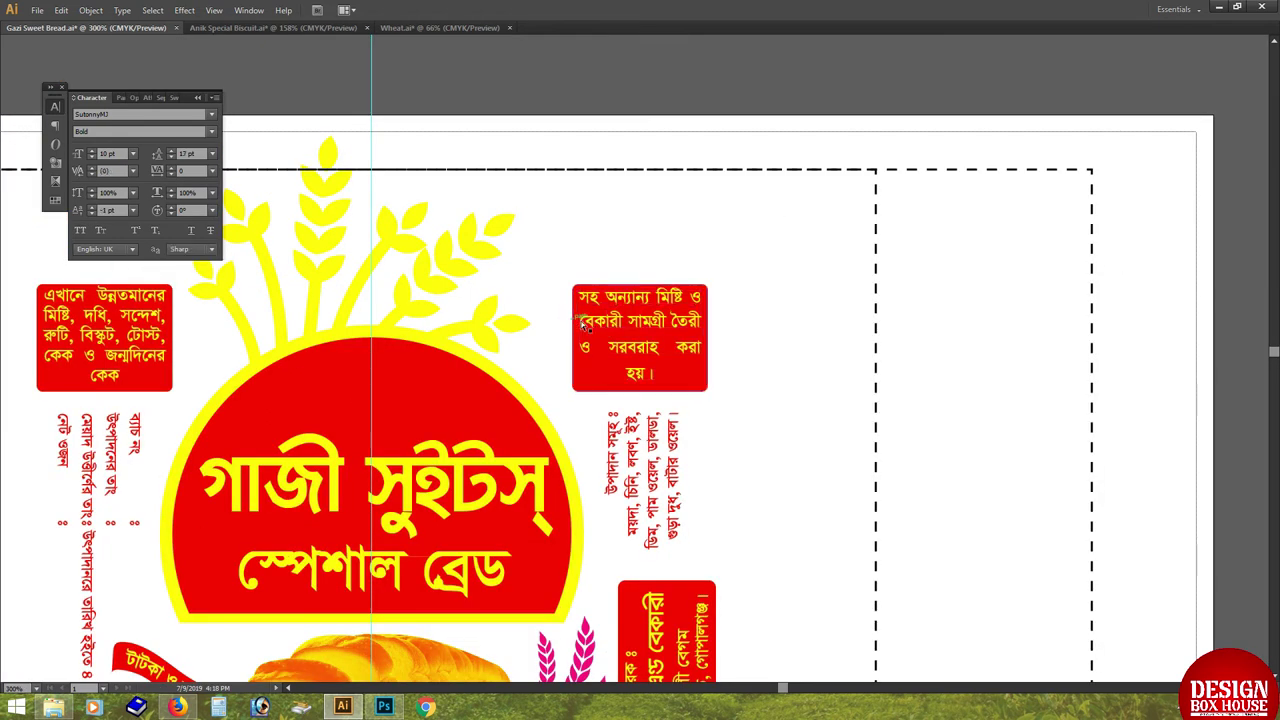
Nudge the bread, bin and wheat group down slightly and lower the right red text box.
key("Tab")
left_click_drag(221, 372, 279, 368)
scroll(663, 371, "down", 2)
scroll(700, 350, "down", 2)
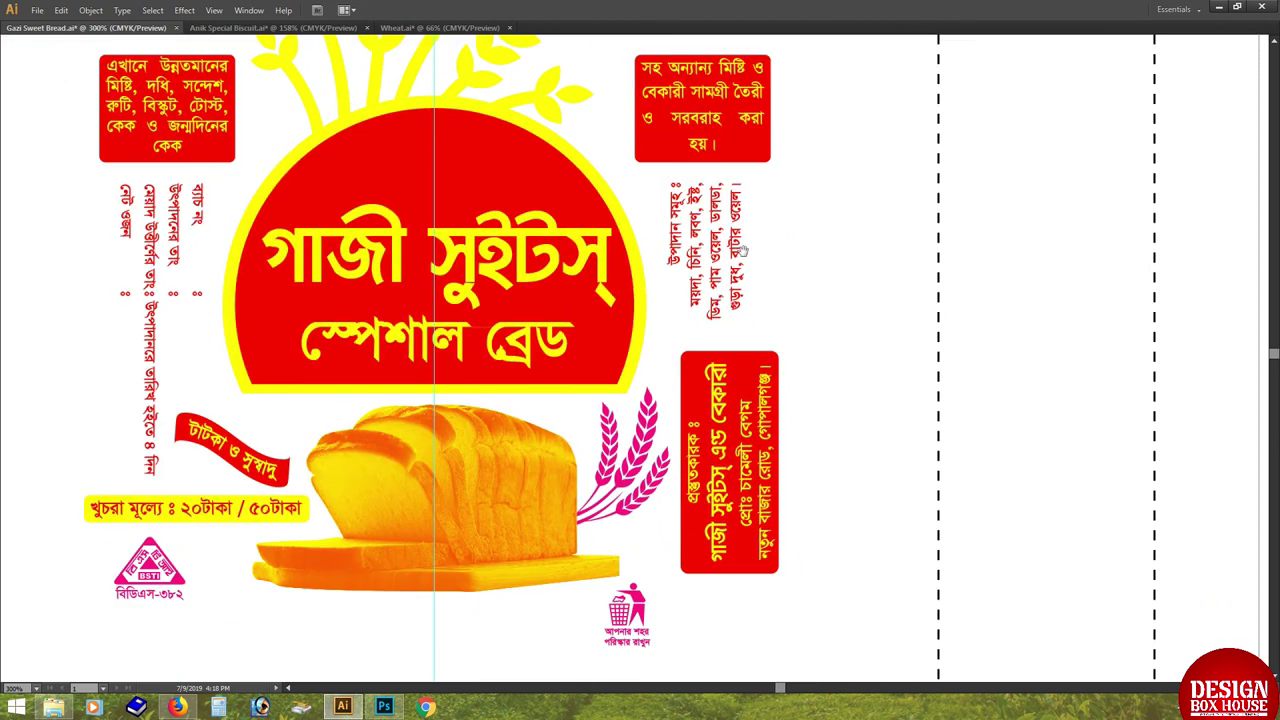
scroll(750, 330, "down", 2)
scroll(870, 319, "up", 2)
scroll(700, 300, "down", 2)
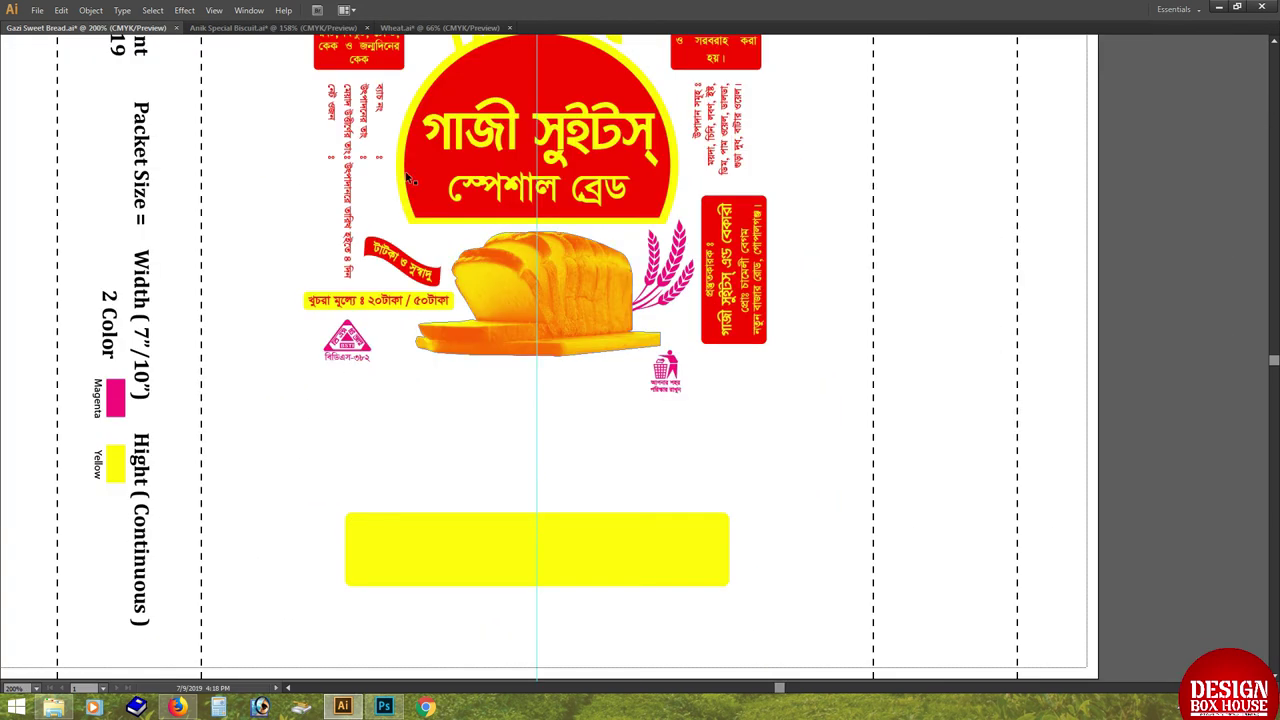
scroll(450, 270, "up", 2)
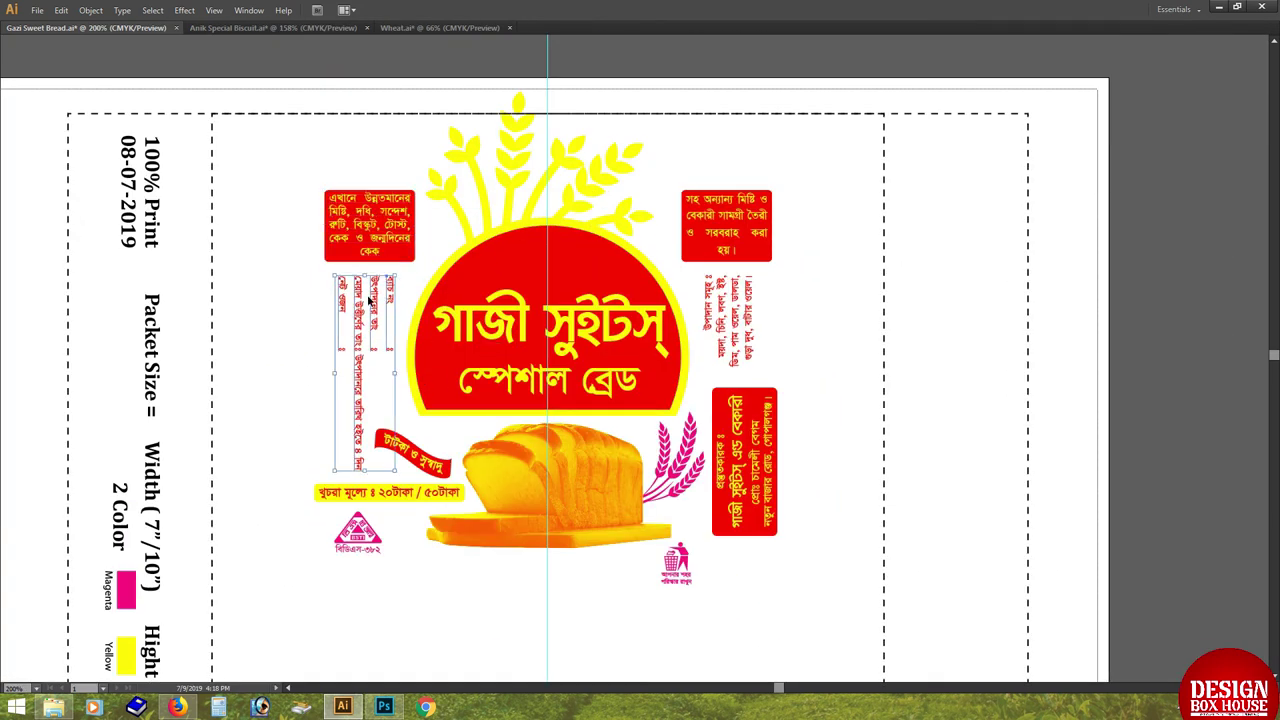
left_click(320, 214)
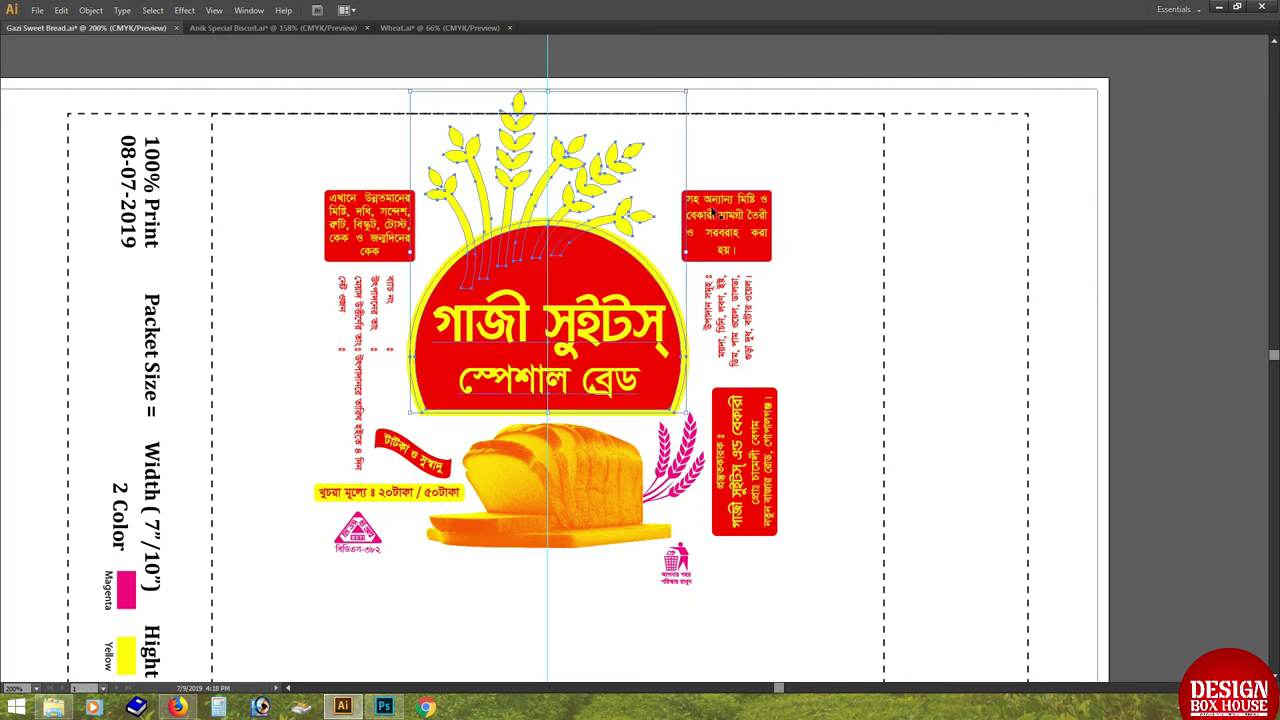
scroll(540, 300, "down", 3)
left_click(410, 348)
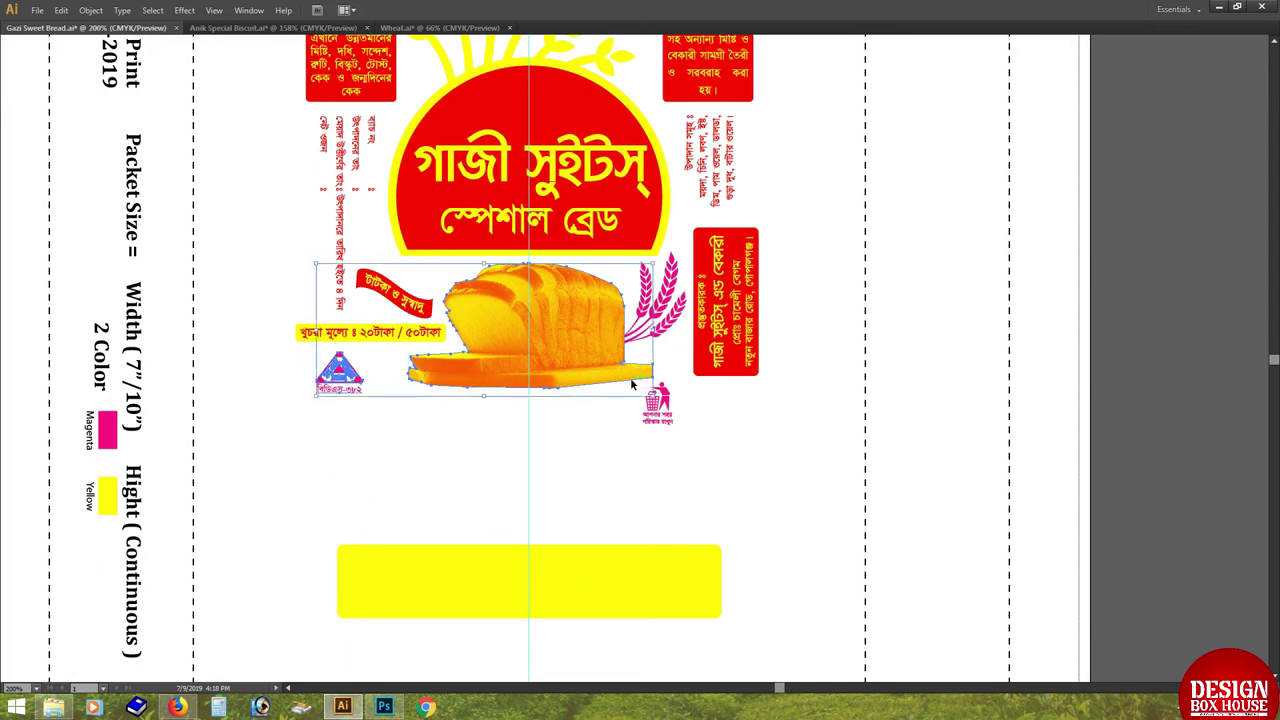
left_click(656, 400, "shift")
left_click(660, 290, "shift")
left_click_drag(583, 350, 583, 362)
left_click_drag(745, 293, 745, 315)
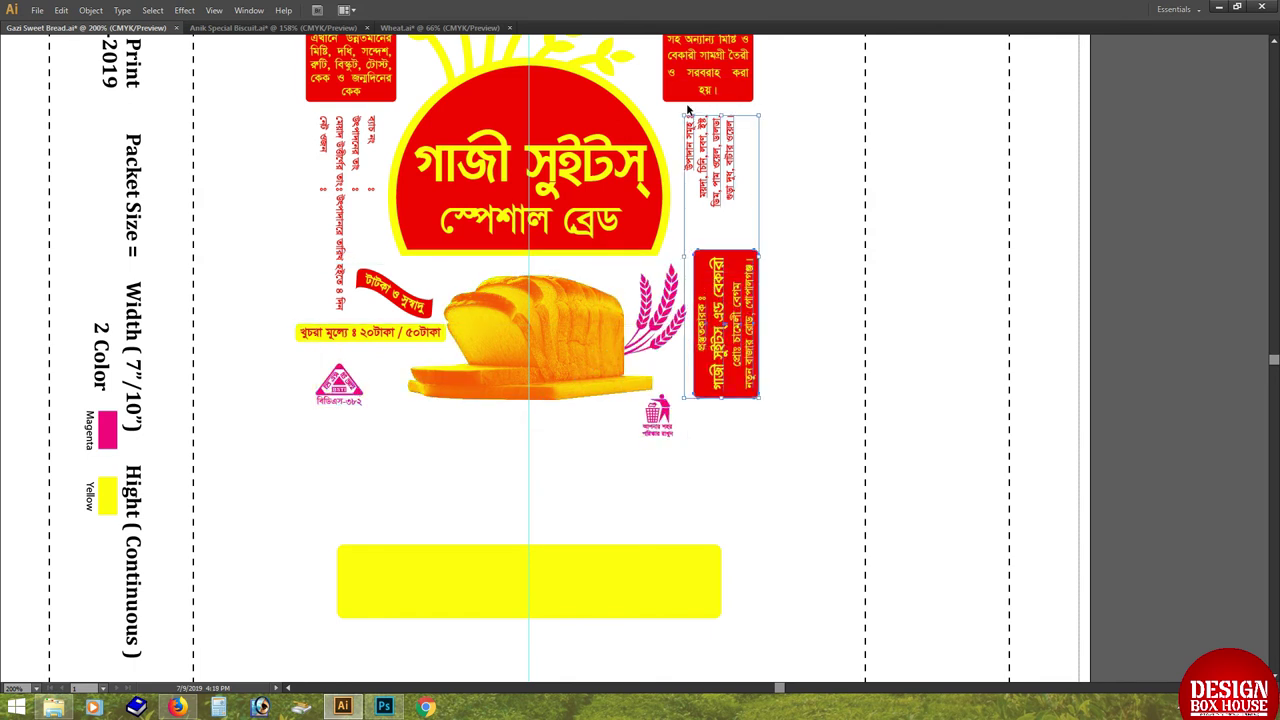
Raise the standards logo under the price, then horizontally centre the logo, price and left vertical text.
key("Tab")
left_click(659, 405)
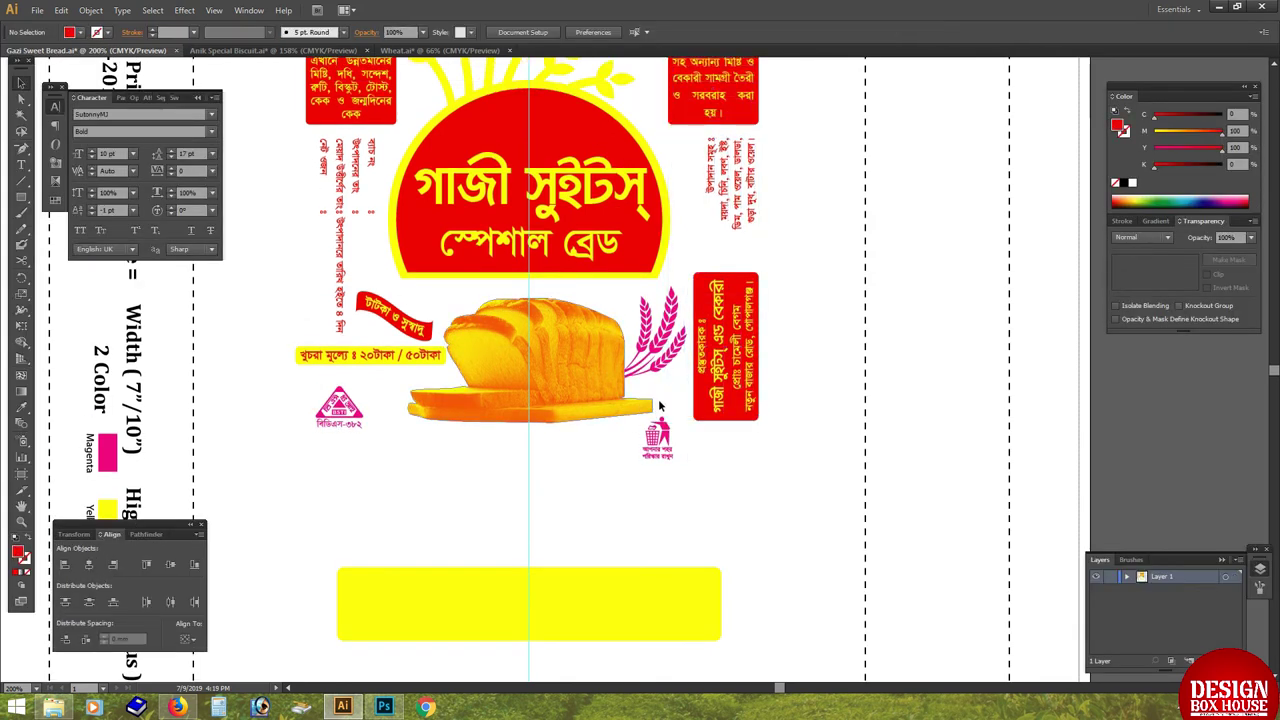
left_click(321, 475)
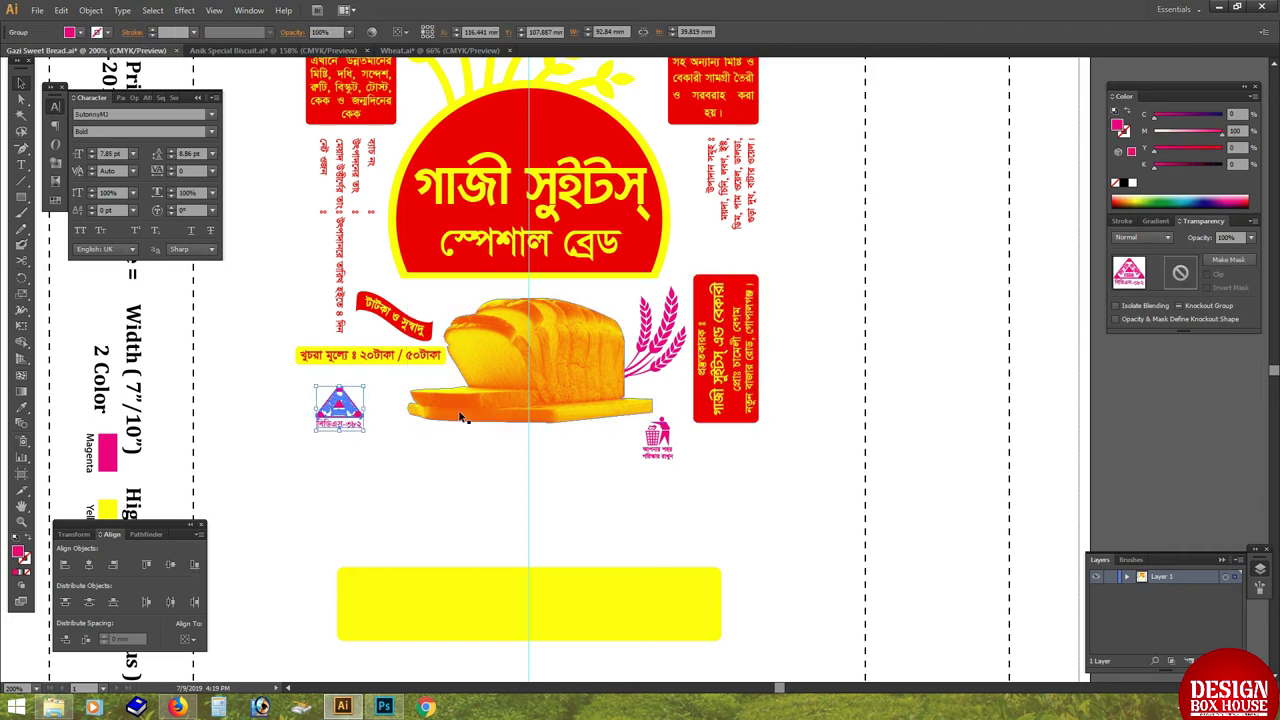
left_click_drag(338, 394, 338, 392)
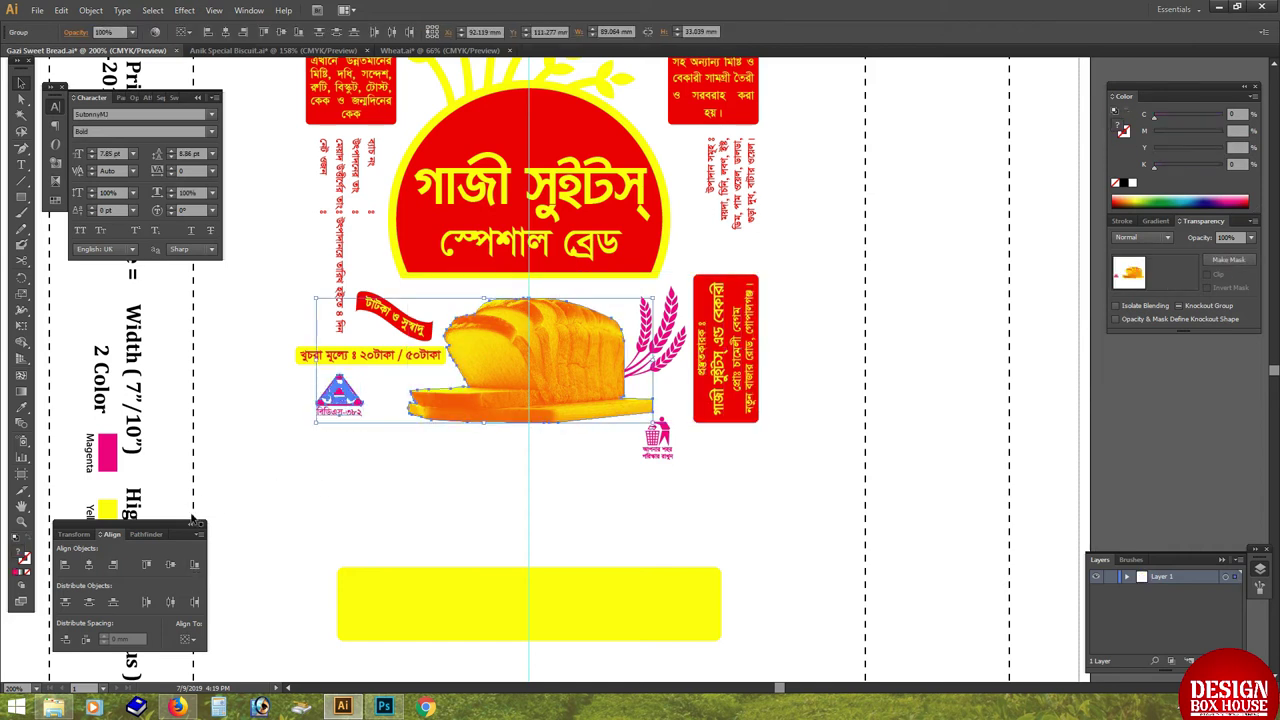
left_click_drag(378, 476, 345, 273)
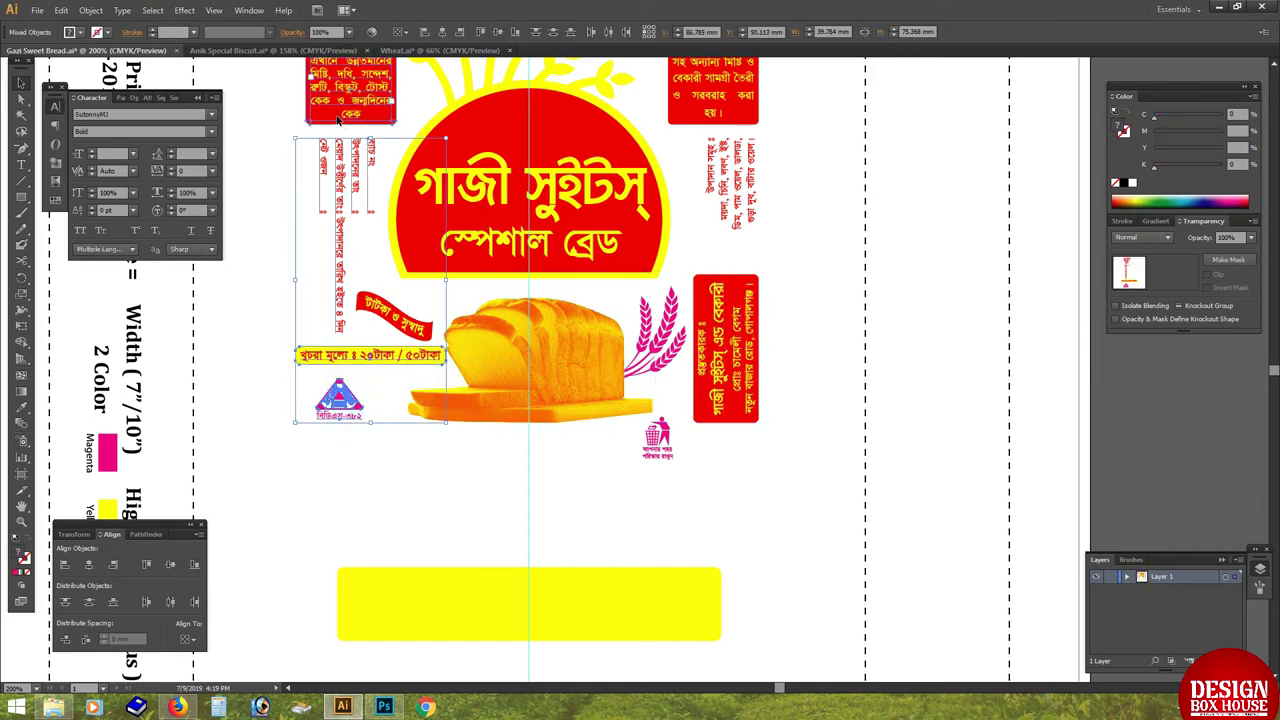
left_click(92, 566)
Shift the price label to the right and nudge the bread slightly right.
scroll(352, 383, "up", 1)
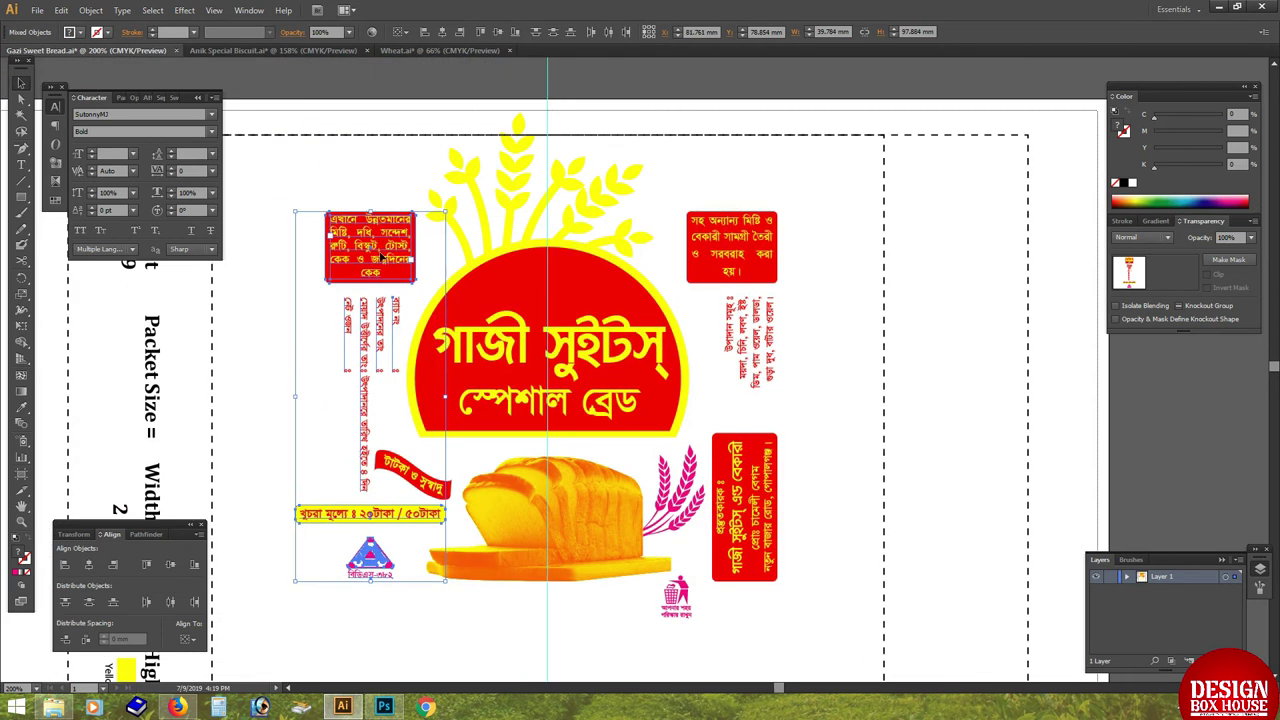
mouse_move(362, 522)
left_mouse_down()
mouse_move(395, 522)
mouse_move(326, 354)
left_mouse_up()
key("Tab")
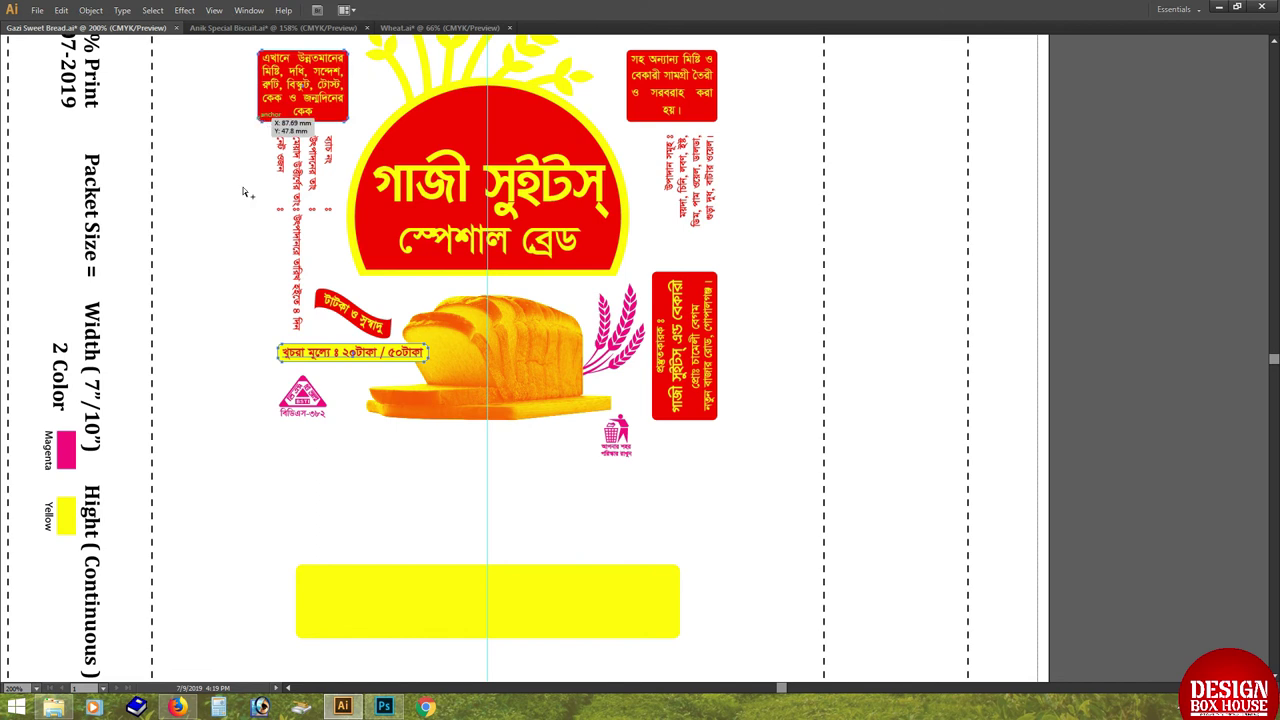
key("Tab")
key("Tab")
scroll(560, 365, "up", 3)
left_click_drag(532, 381, 556, 381)
Move the bin icon up beside the right text and raise both vertical text blocks slightly.
left_click(675, 530)
left_click_drag(703, 495, 735, 378)
scroll(735, 378, "down", 2)
scroll(740, 470, "down", 2)
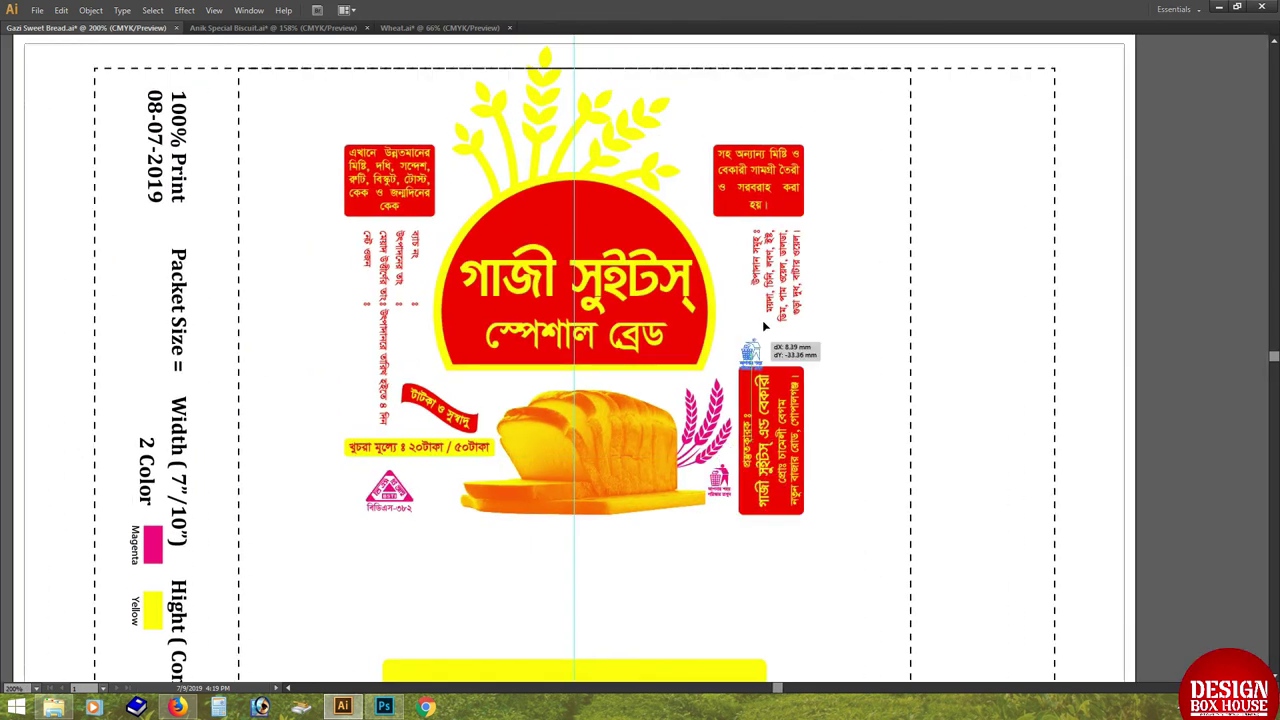
left_click(384, 268, "shift")
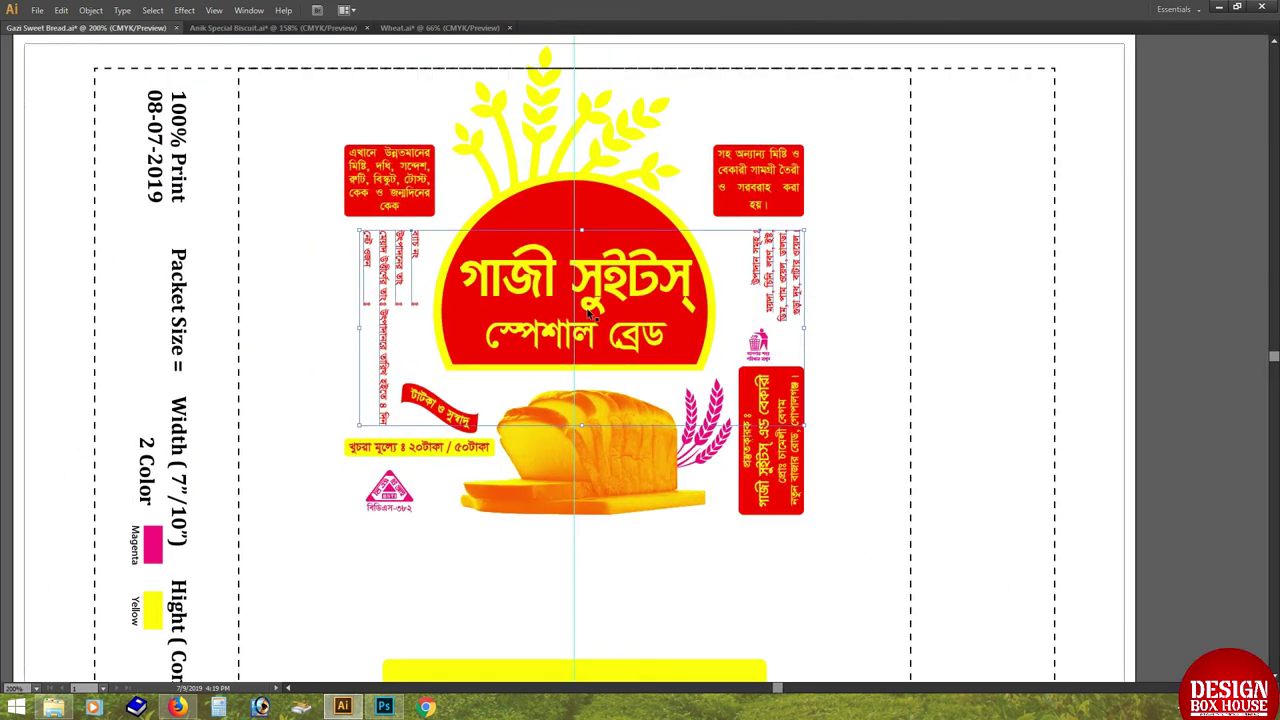
left_click_drag(761, 243, 757, 240)
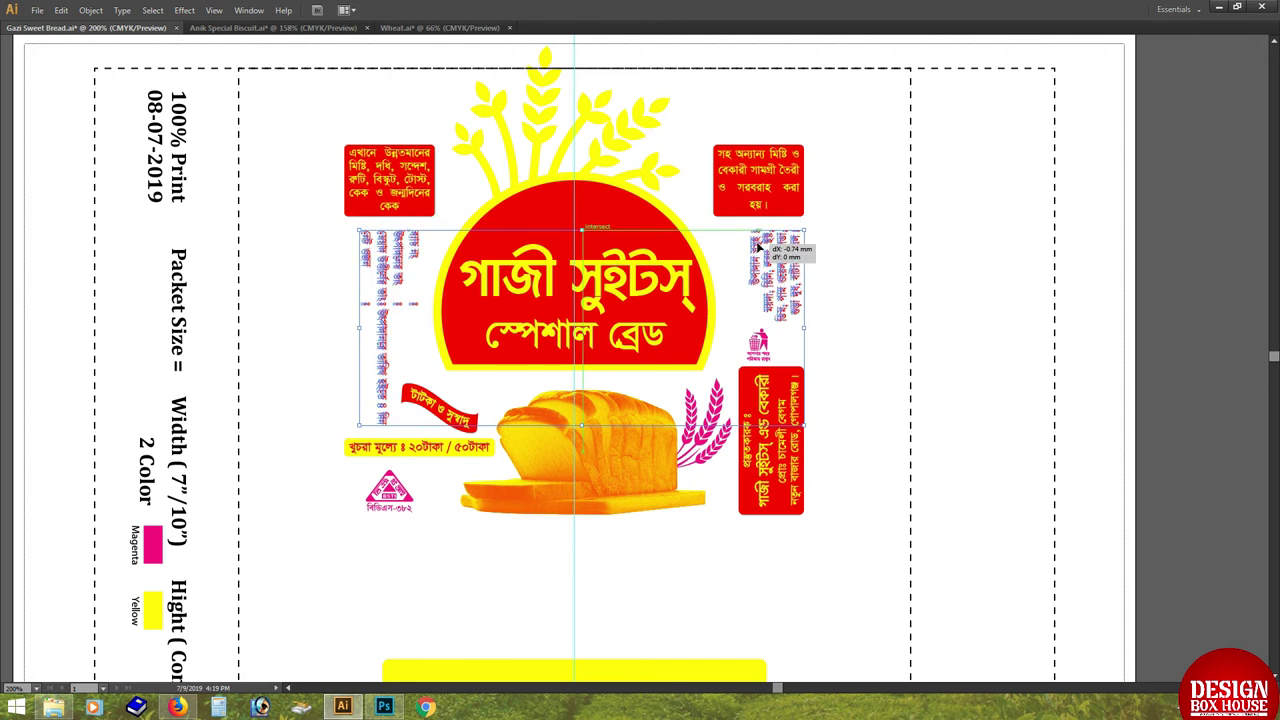
left_click(755, 244)
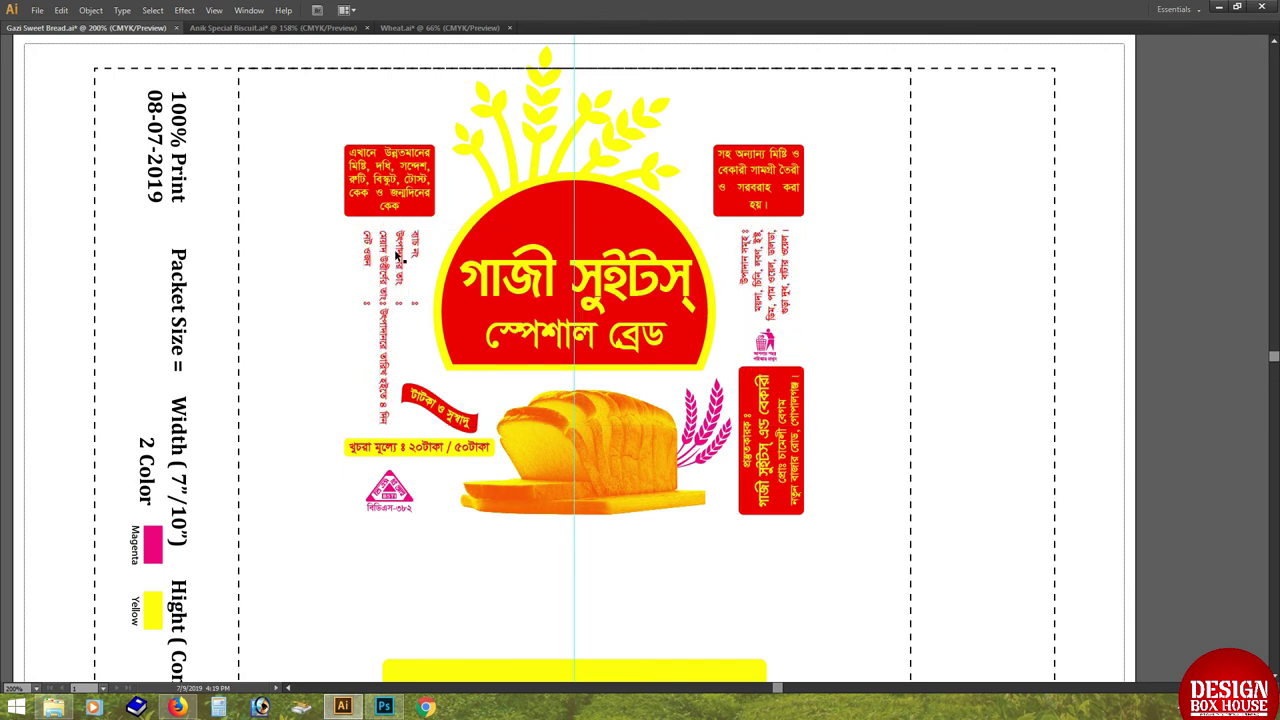
scroll(778, 262, "up", 3)
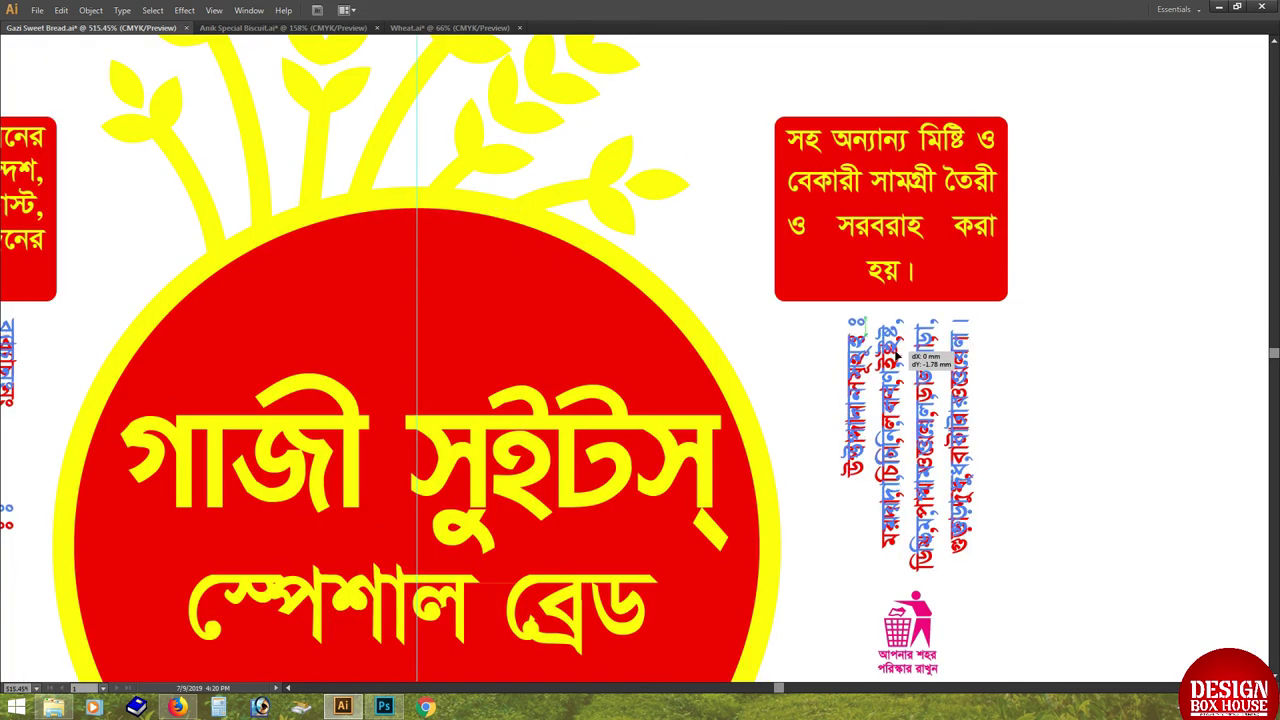
scroll(881, 362, "down", 5)
scroll(716, 388, "down", 3)
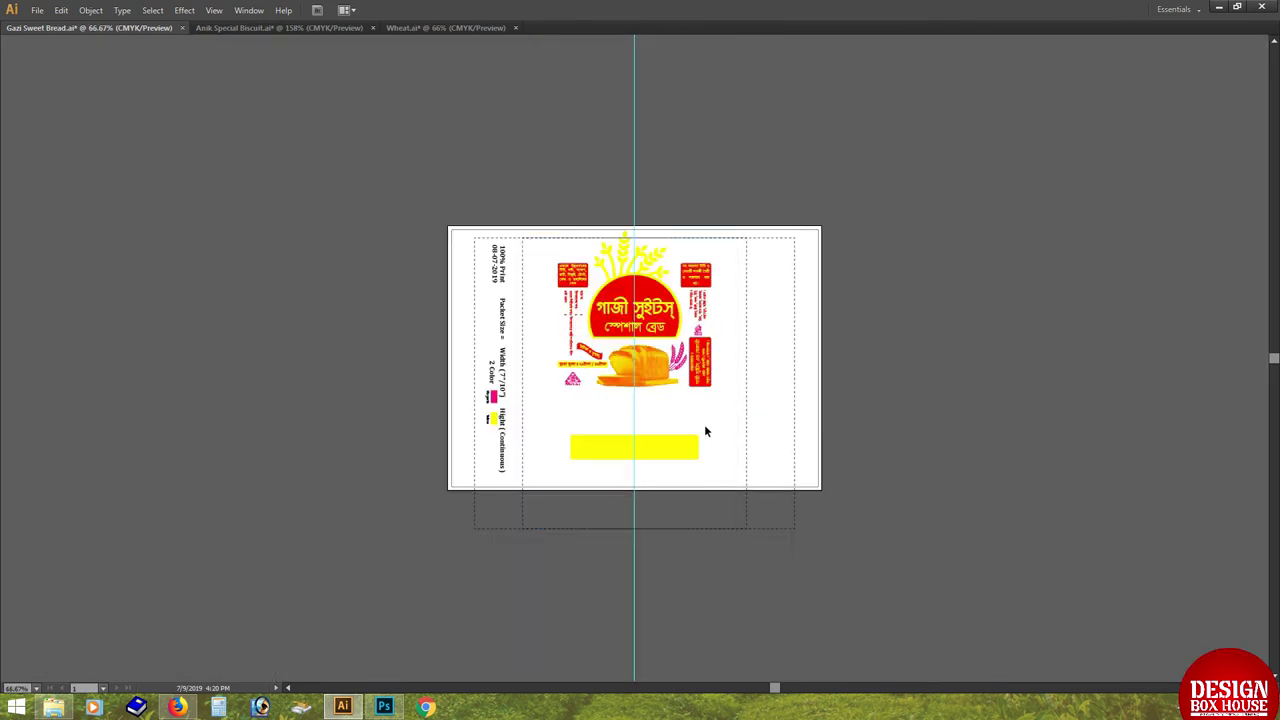
Delete the central logo artwork, then undo the deletion to restore it.
left_click(563, 252)
left_click(837, 374)
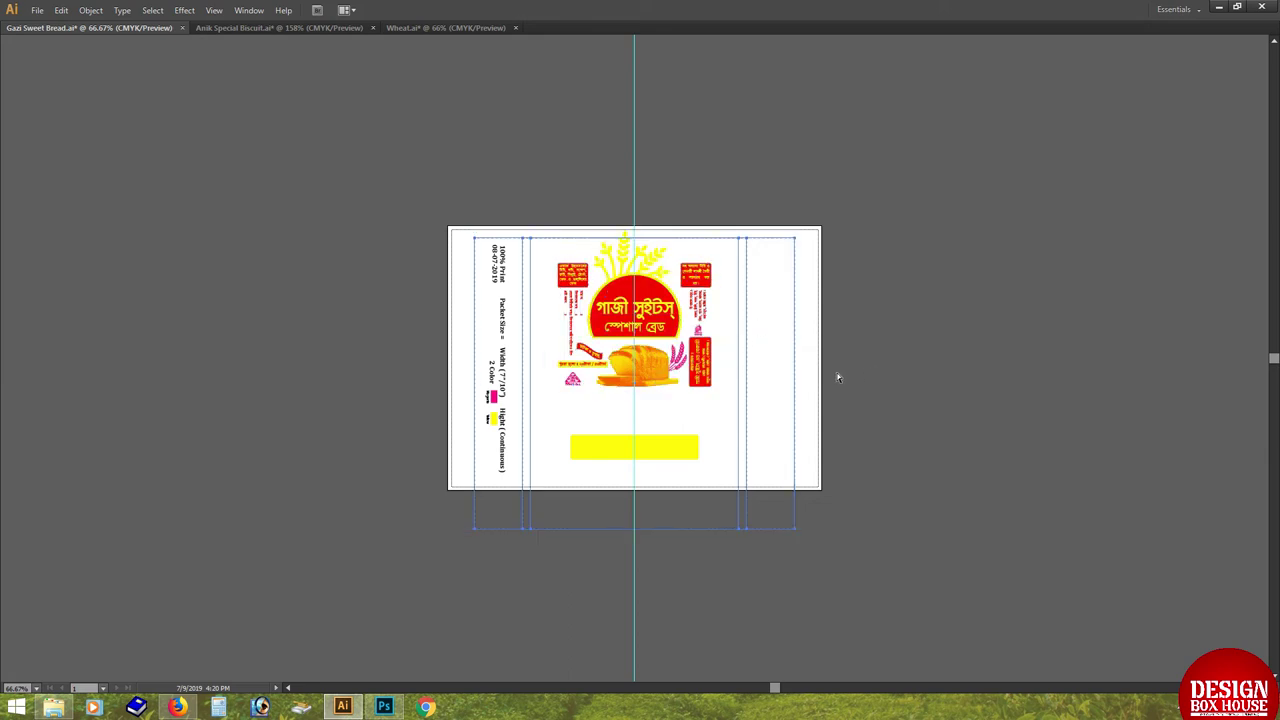
left_click(647, 340)
key("Delete")
key("ctrl+z")
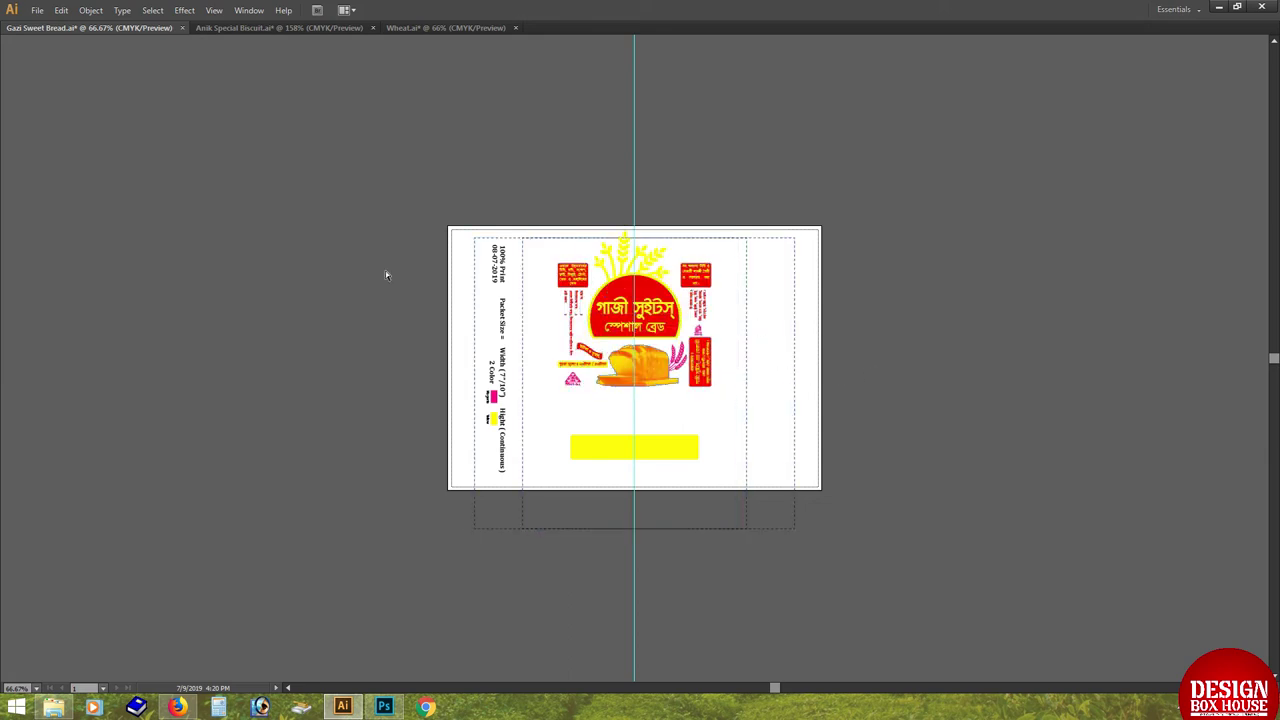
scroll(386, 274, "up", 5)
scroll(437, 370, "up", 3)
left_click_drag(437, 370, 403, 346)
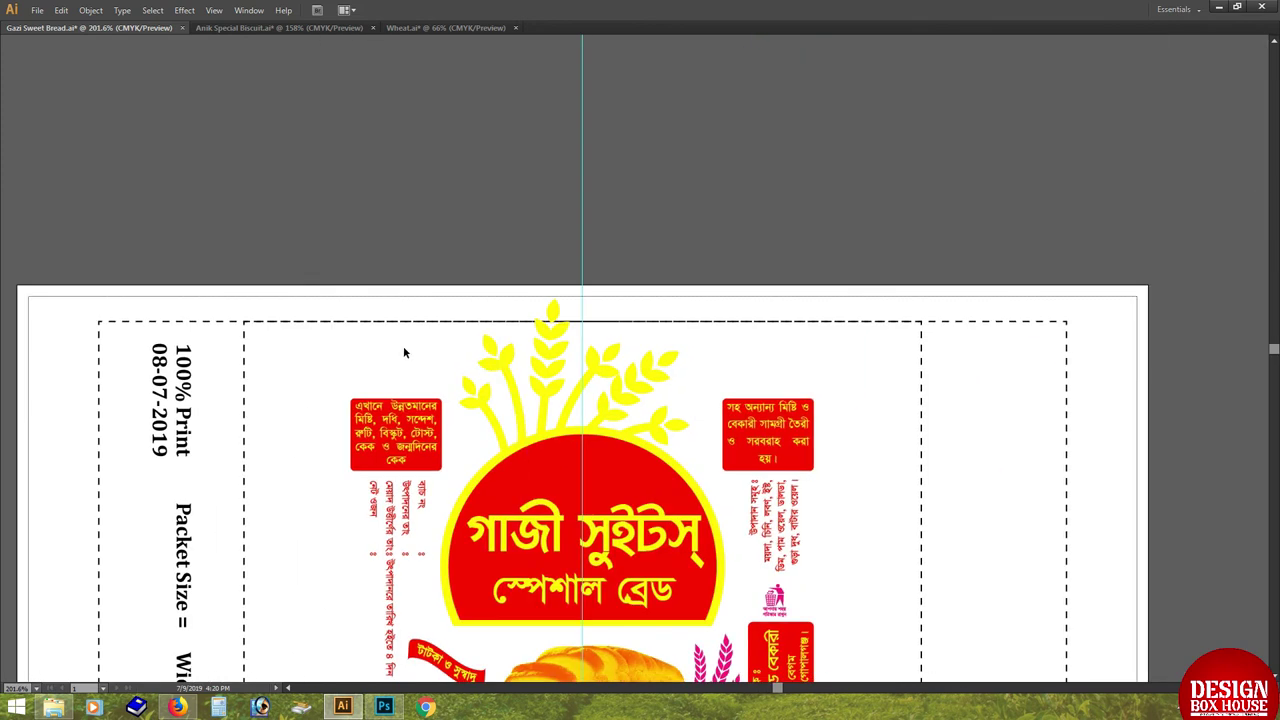
Draw a star near the top left and shrink it to about 12 mm wide.
key("Tab")
mouse_move(21, 197)
left_mouse_down()
mouse_move(36, 233)
mouse_move(75, 260)
left_mouse_up()
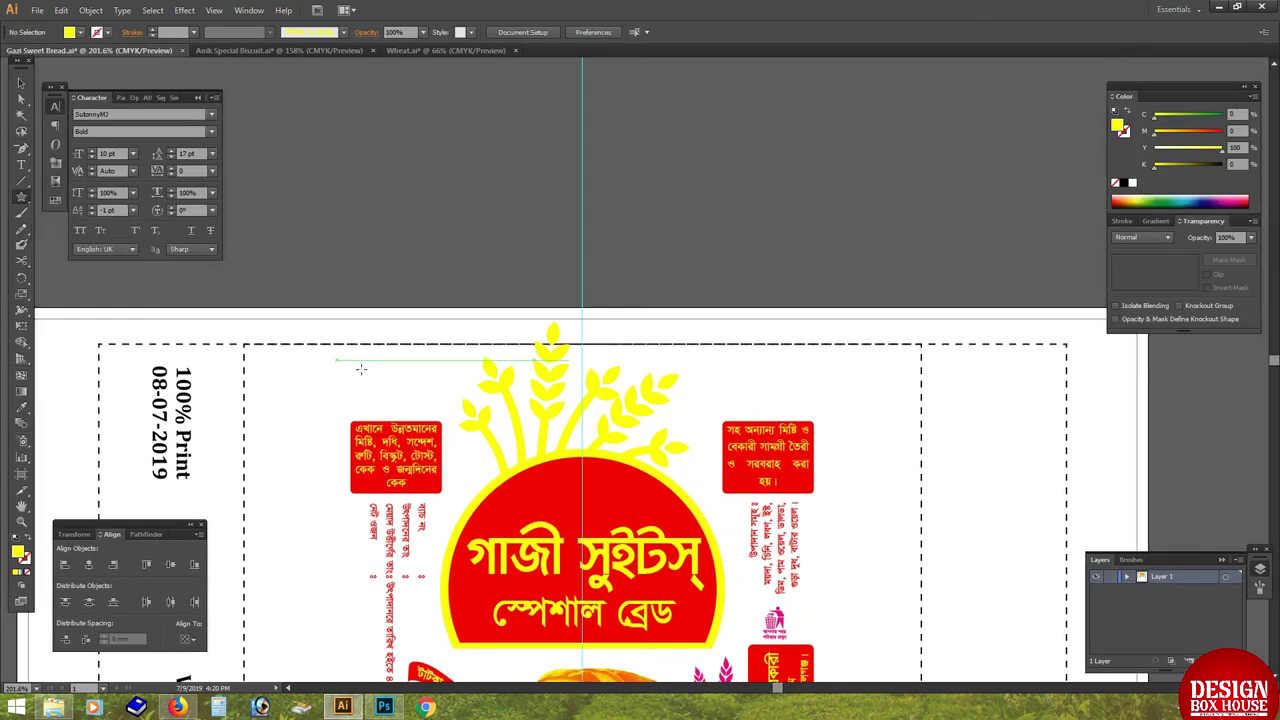
left_click_drag(430, 400, 428, 410)
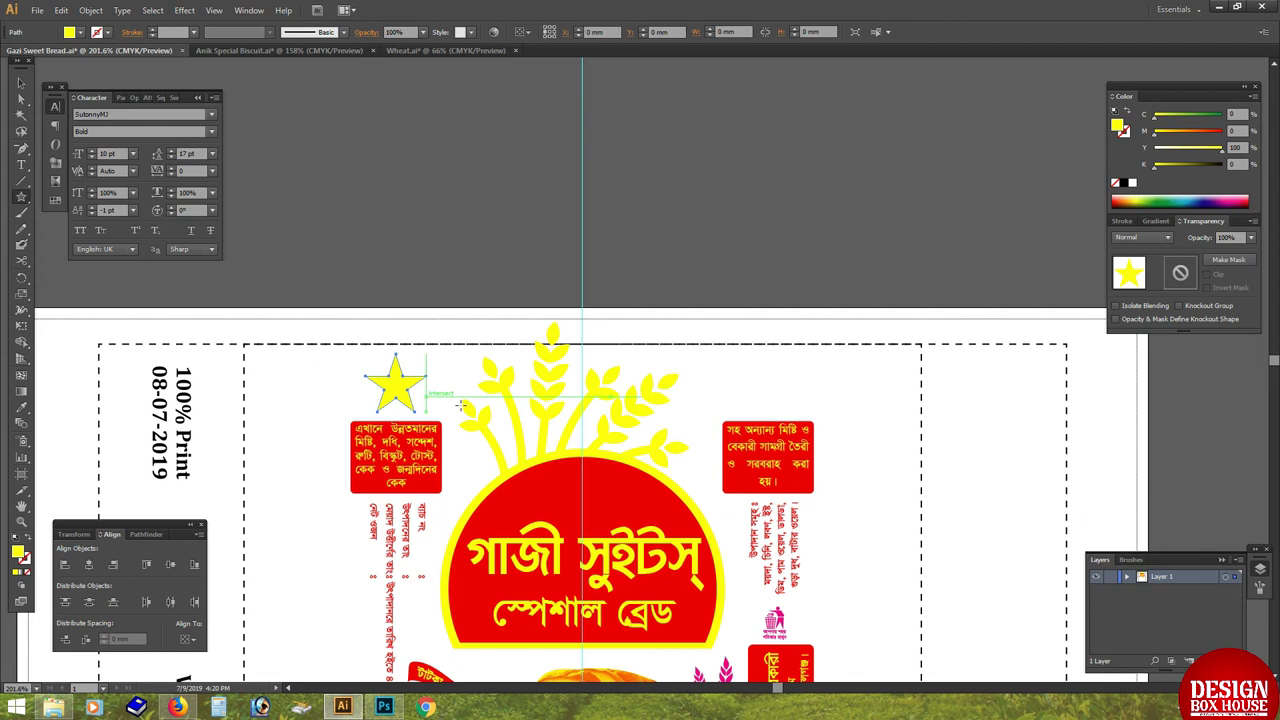
key("Tab")
left_click_drag(426, 359, 416, 362)
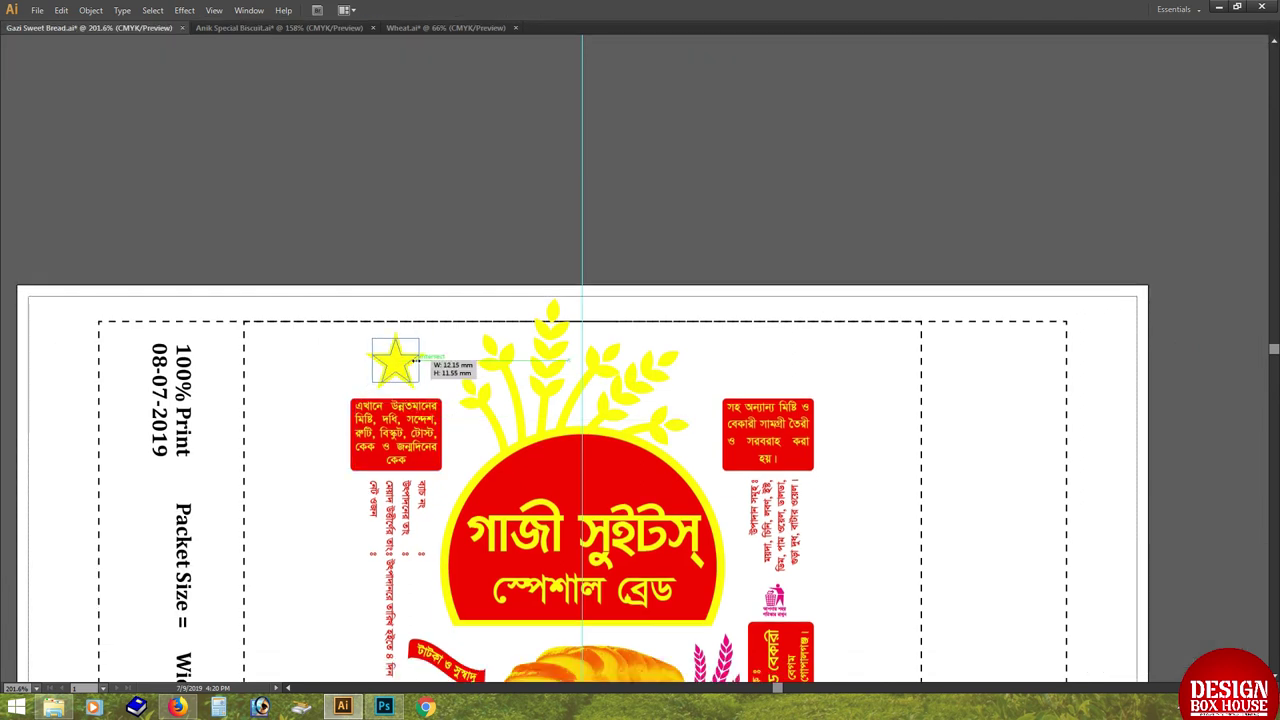
Alt-drag a copy of the red star above the right text box, then shift the label artwork lower.
scroll(395, 365, "up", 2)
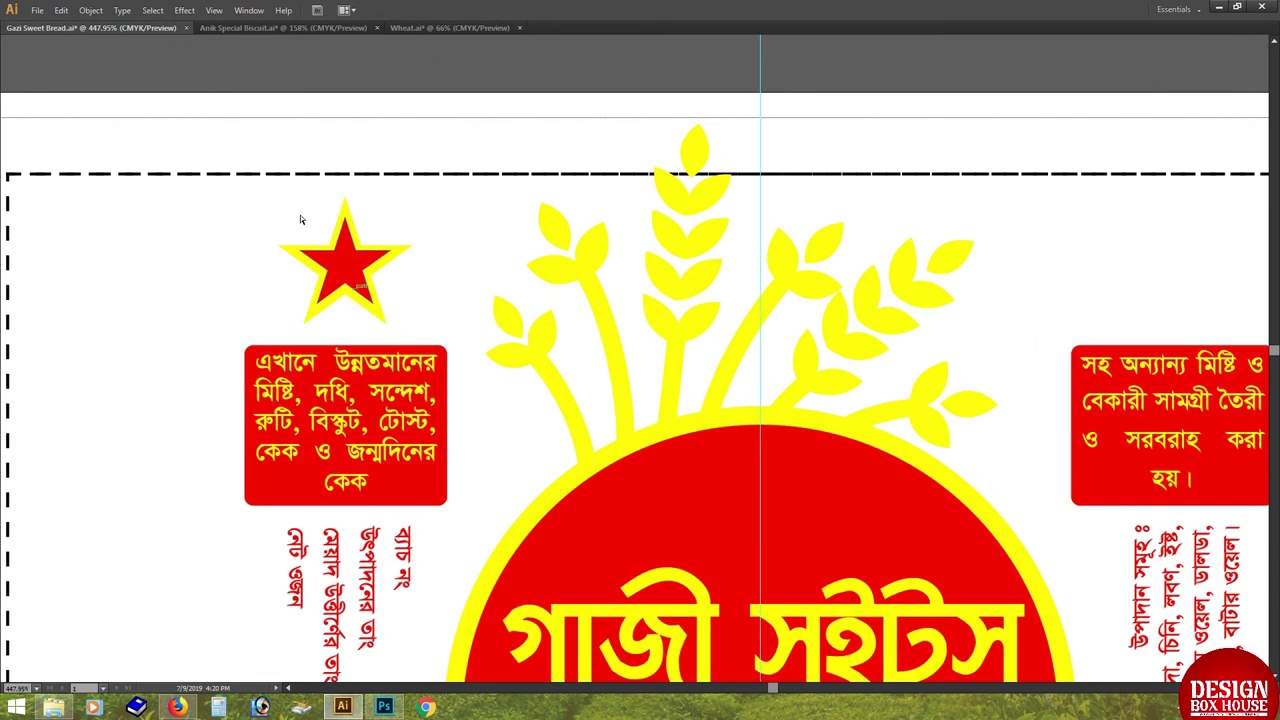
scroll(405, 336, "up", 2)
left_click_drag(404, 342, 403, 336)
scroll(403, 336, "down", 5)
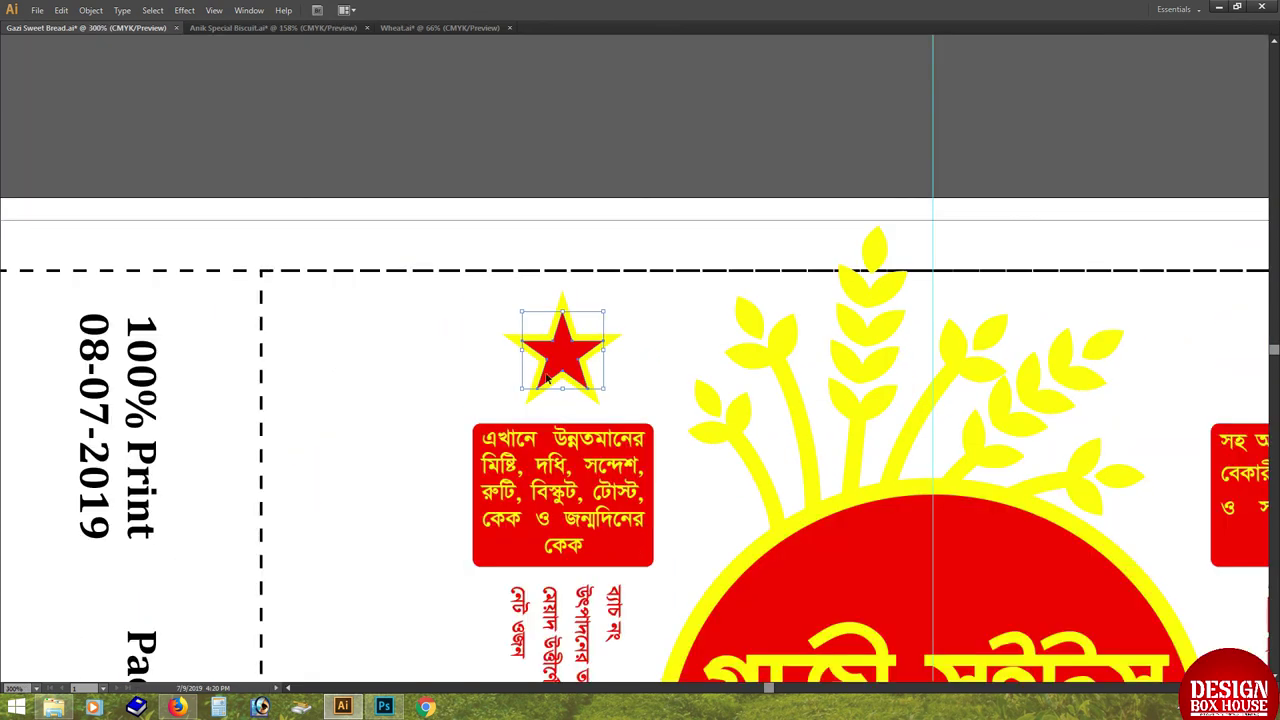
scroll(110, 378, "right", 5)
left_click_drag(73, 375, 897, 365)
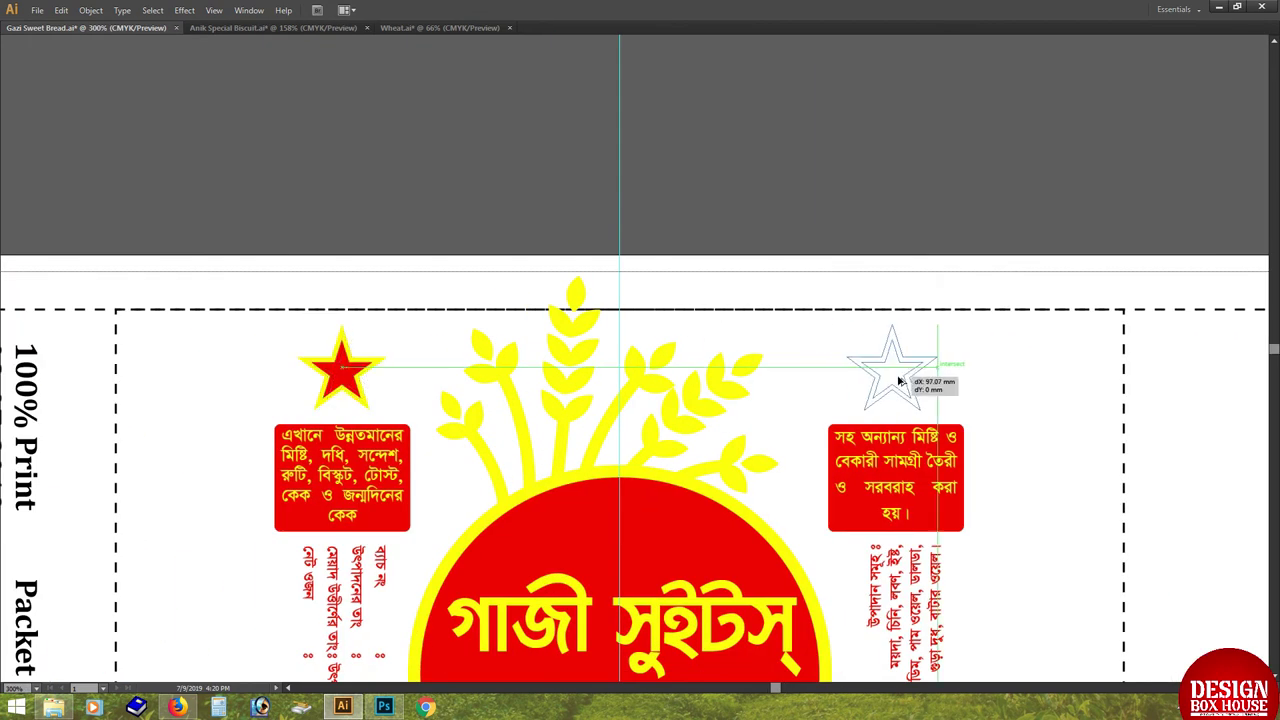
left_click(342, 372, "shift")
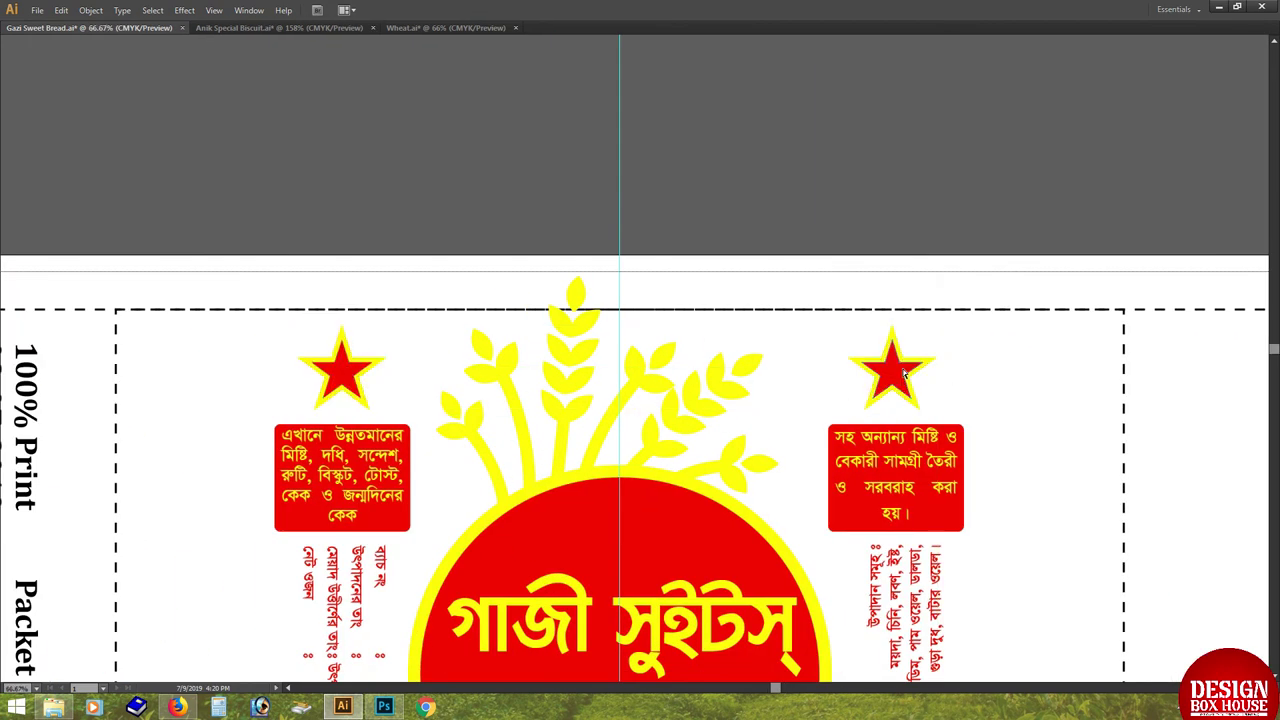
scroll(526, 228, "down", 4)
mouse_move(526, 228)
left_mouse_down()
mouse_move(688, 243)
mouse_move(688, 260)
left_mouse_up()
Deselect the artwork, show the panels and fit the artboard to the window with Ctrl+0.
left_click(506, 241)
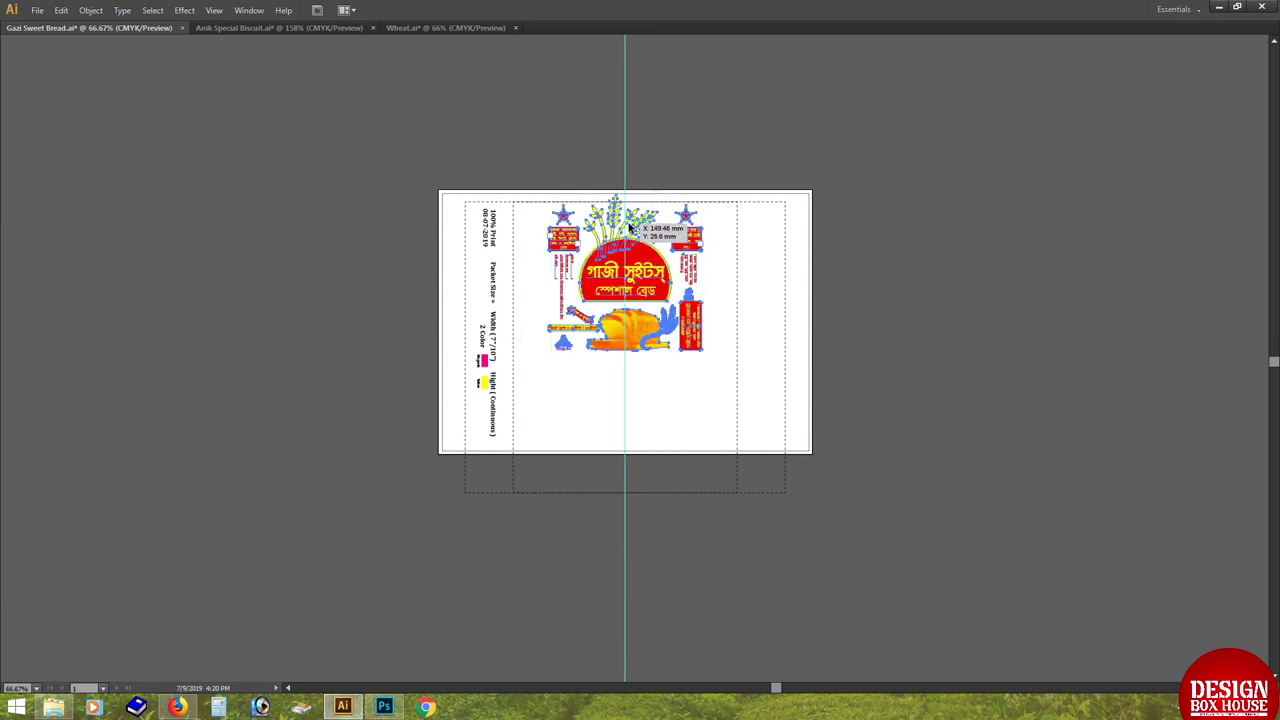
key("Tab")
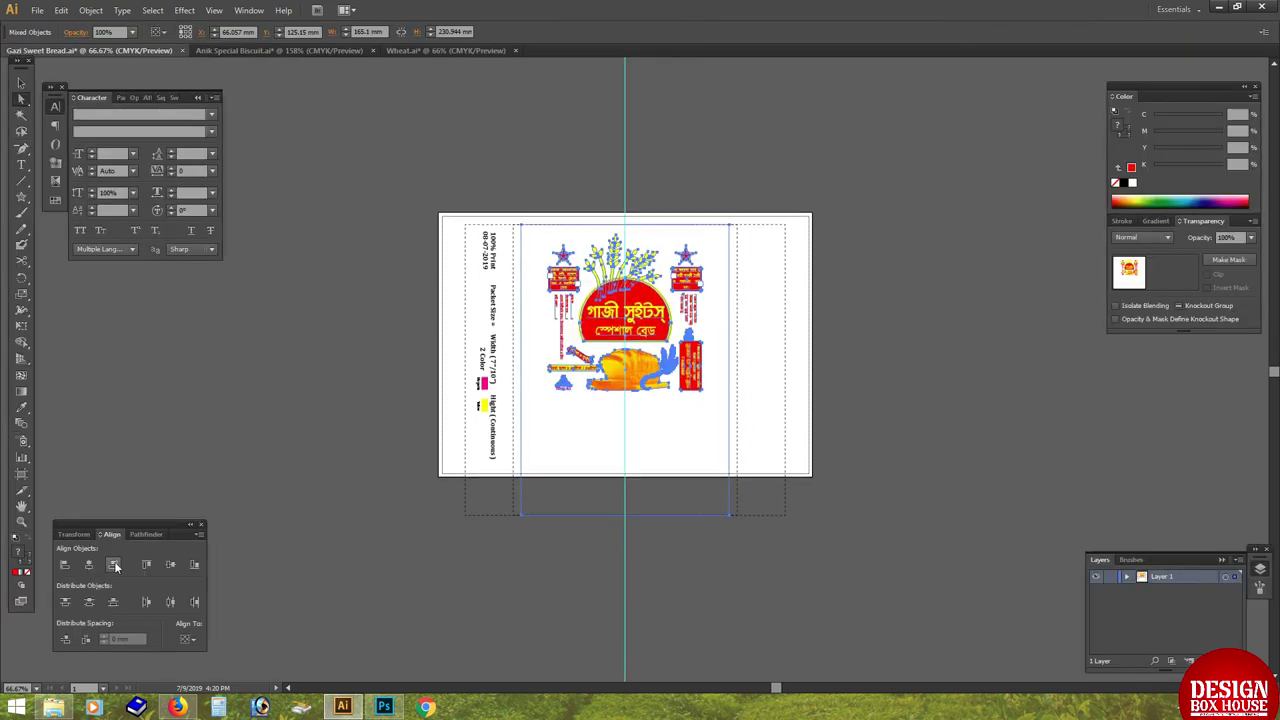
left_click(278, 411)
key("ctrl+0")
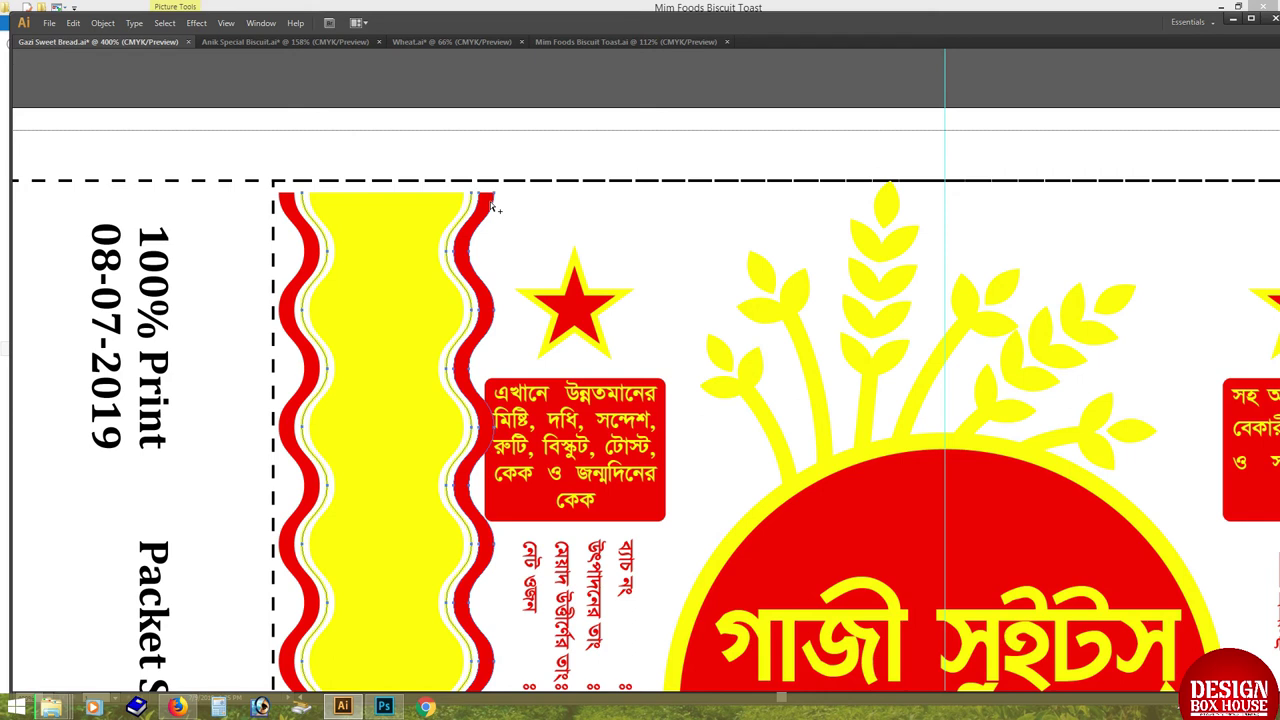
Narrow the wavy stripe by moving its right wave inward and recolour the wave bands magenta.
key("Tab")
scroll(477, 271, "up", 5)
left_click_drag(349, 329, 383, 320)
scroll(902, 436, "down", 1)
left_click(1033, 397)
left_click_drag(1018, 338, 996, 338)
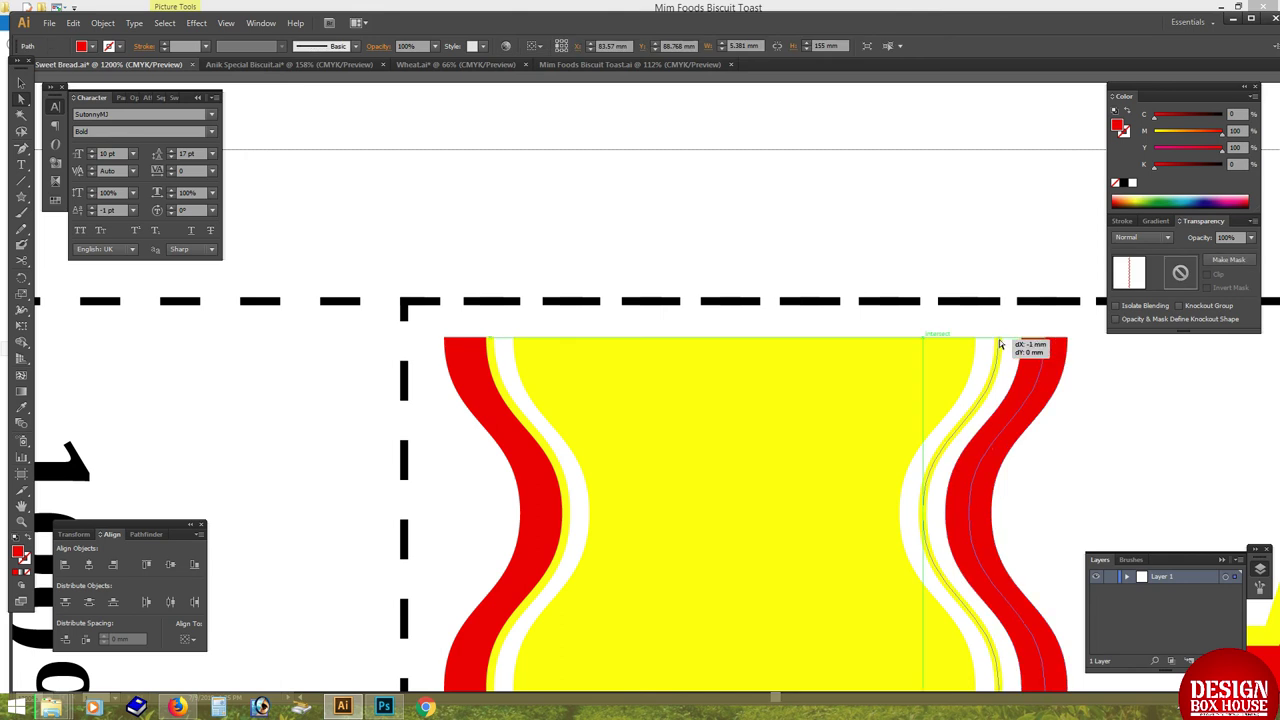
left_click(869, 435)
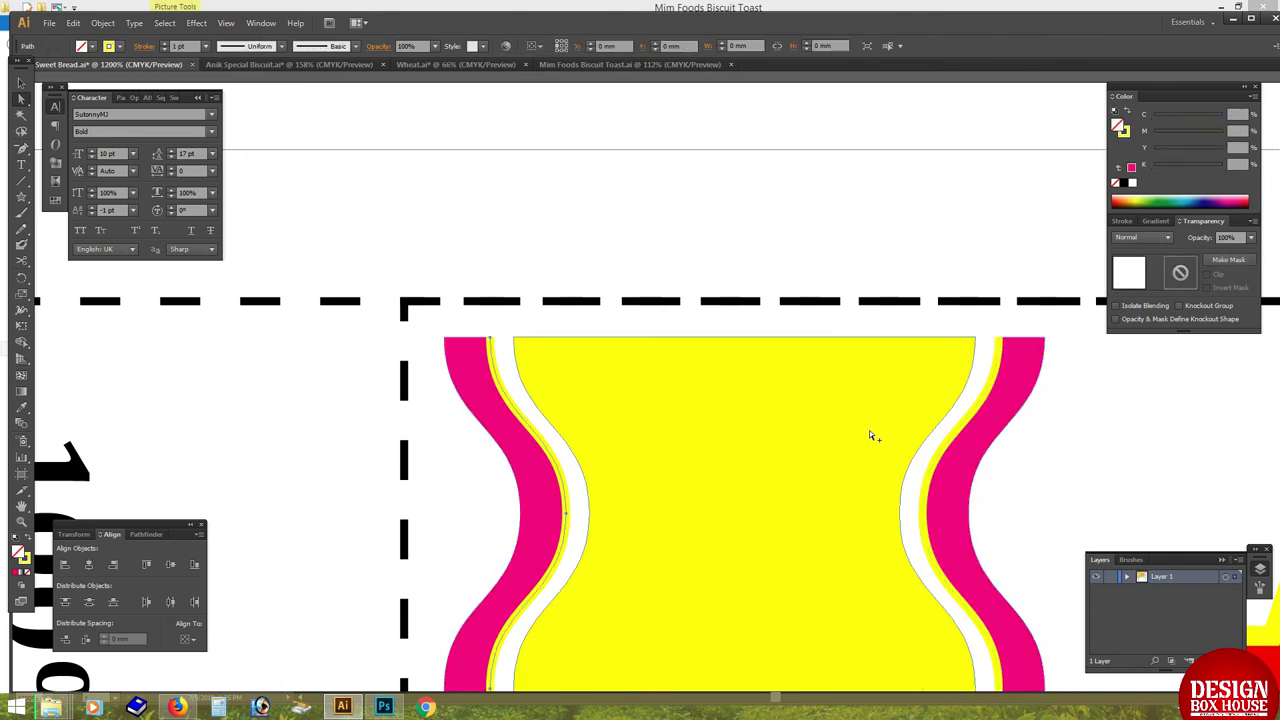
Position and resize the stripe along the label's left edge using Outline view.
key("ctrl+minus")
key("ctrl+minus")
key("ctrl+minus")
left_click(617, 430)
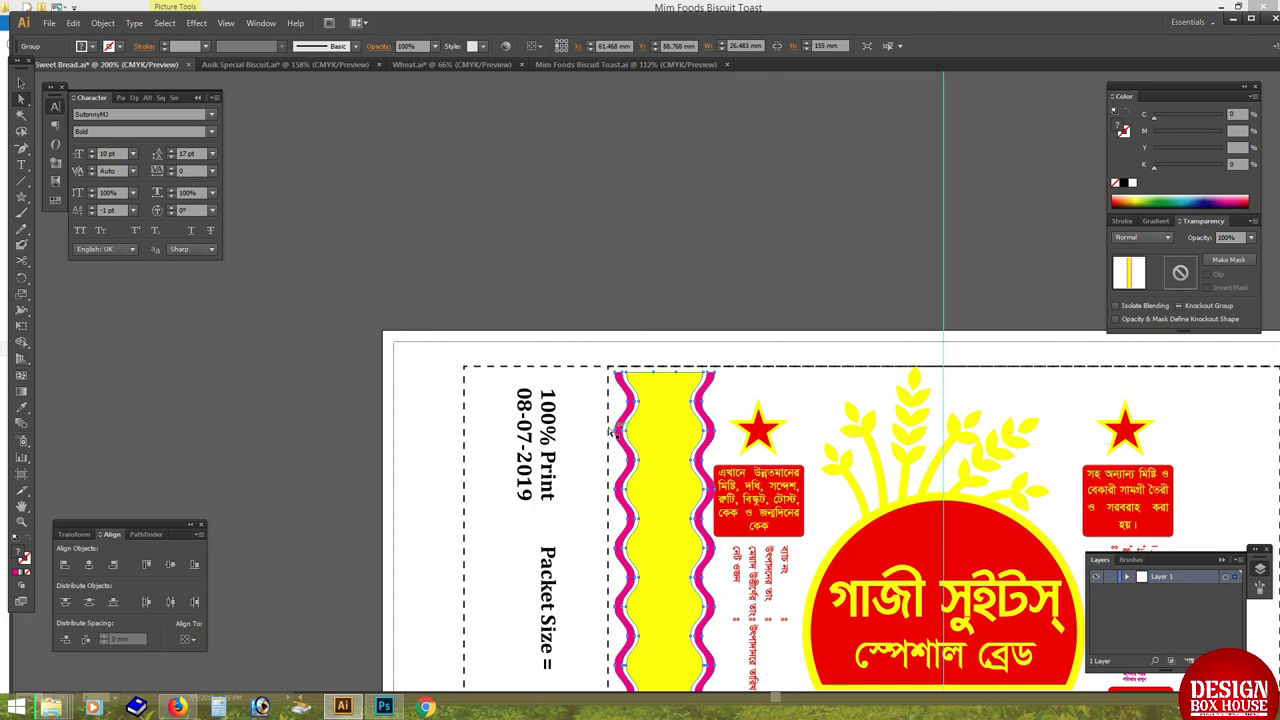
key("ctrl+y")
key("ctrl+1")
mouse_move(395, 298)
left_mouse_down()
mouse_move(443, 298)
mouse_move(426, 300)
left_mouse_up()
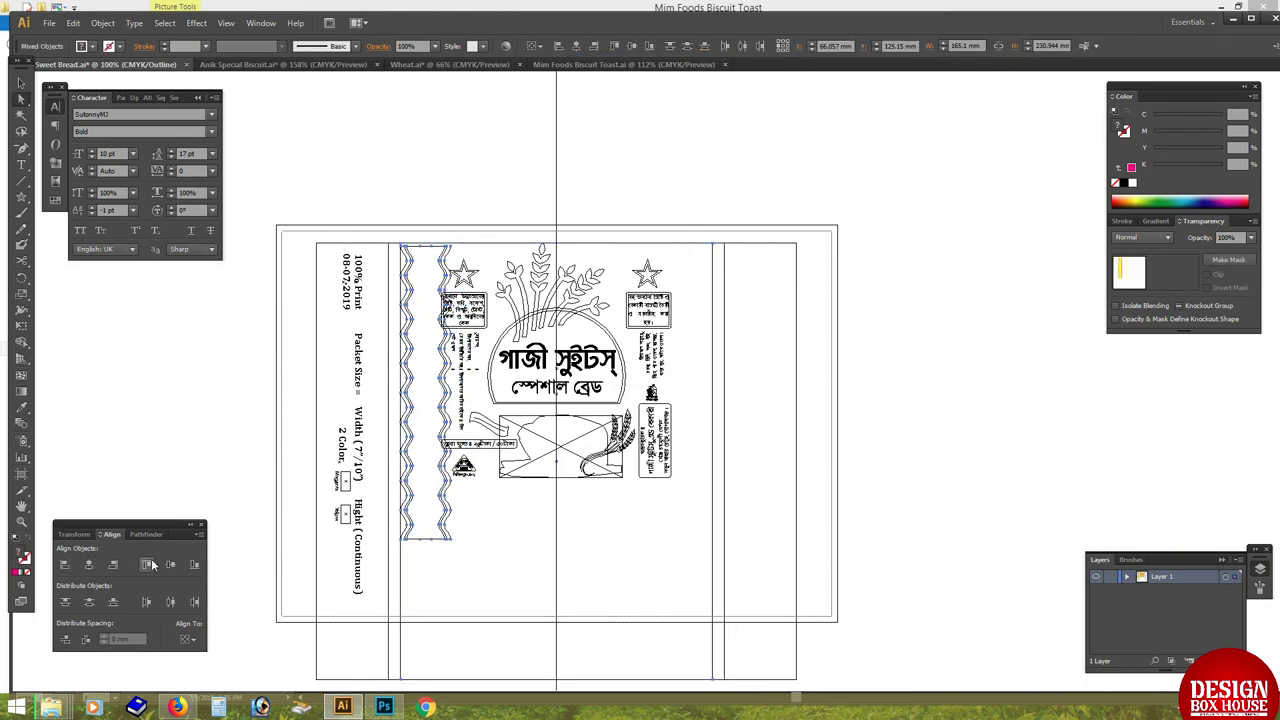
left_click(426, 511)
key("ctrl+y")
left_click_drag(450, 536, 437, 524)
left_click(437, 526)
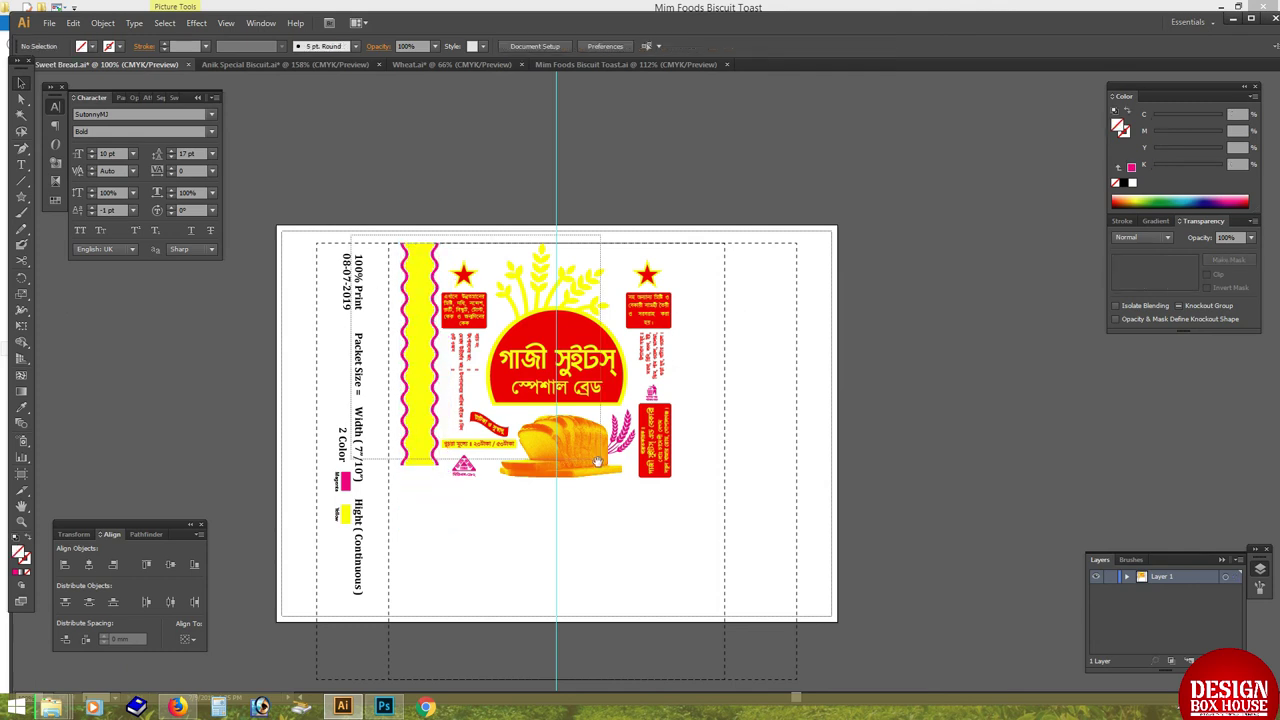
Select the stripe group and switch to the Islam Bakery Bread.ai document.
scroll(476, 332, "up", 3)
scroll(476, 332, "down", 2)
left_click(476, 332)
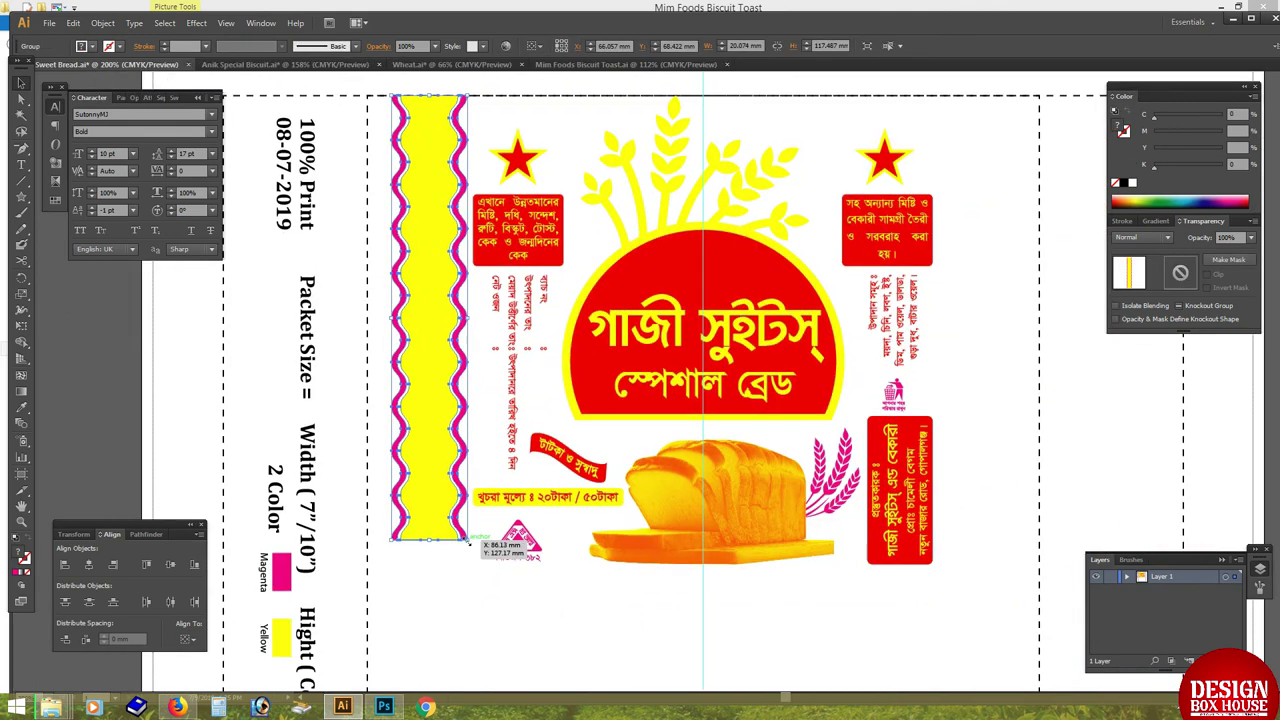
key("Tab")
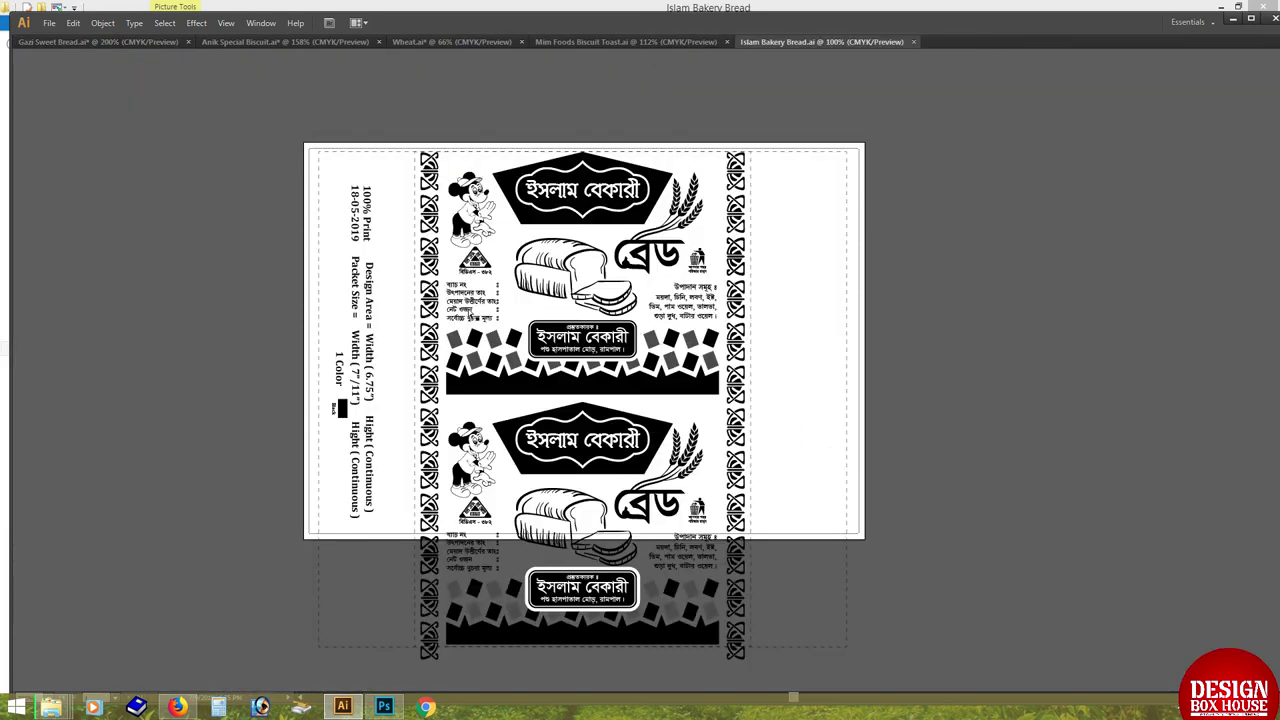
Place the ornament on the yellow stripe and copy the title to the pasteboard, rotated vertical.
mouse_move(438, 299)
left_mouse_down()
mouse_move(381, 343)
mouse_move(395, 319)
left_mouse_up()
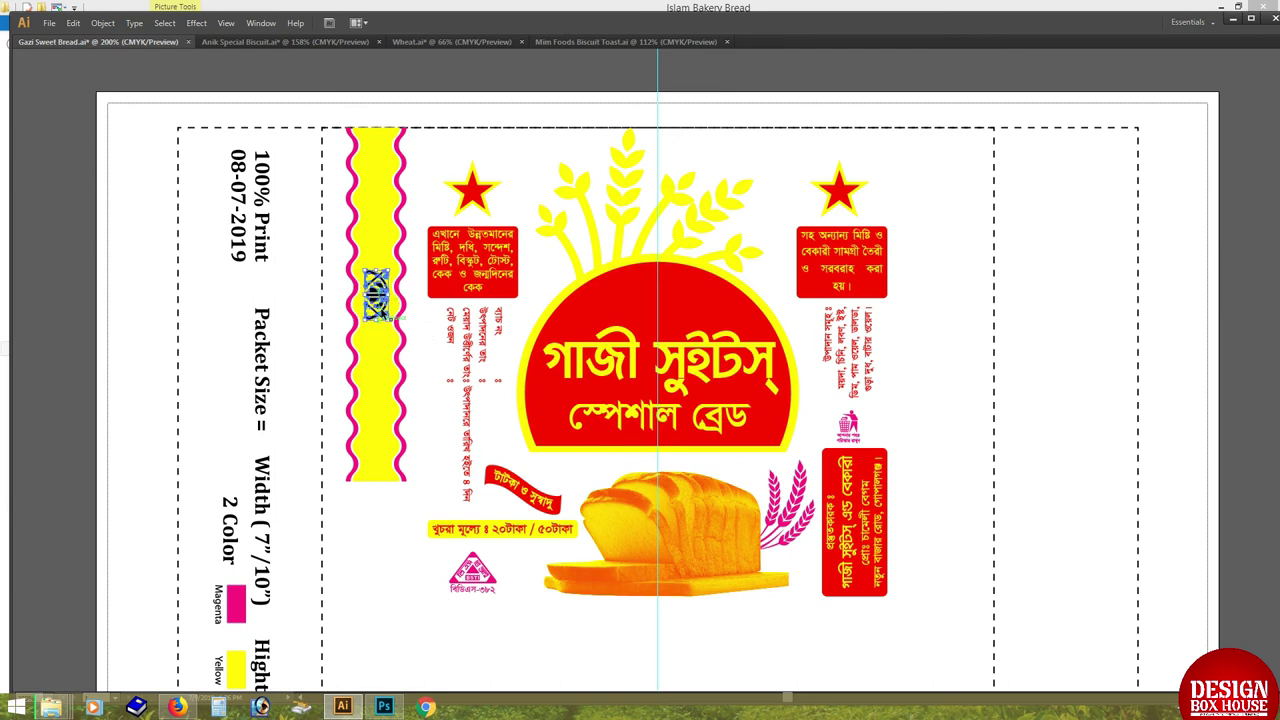
scroll(615, 358, "up", 2)
left_click_drag(634, 462, 250, 440)
mouse_move(432, 482)
left_mouse_down()
mouse_move(415, 510)
mouse_move(330, 555)
left_mouse_up()
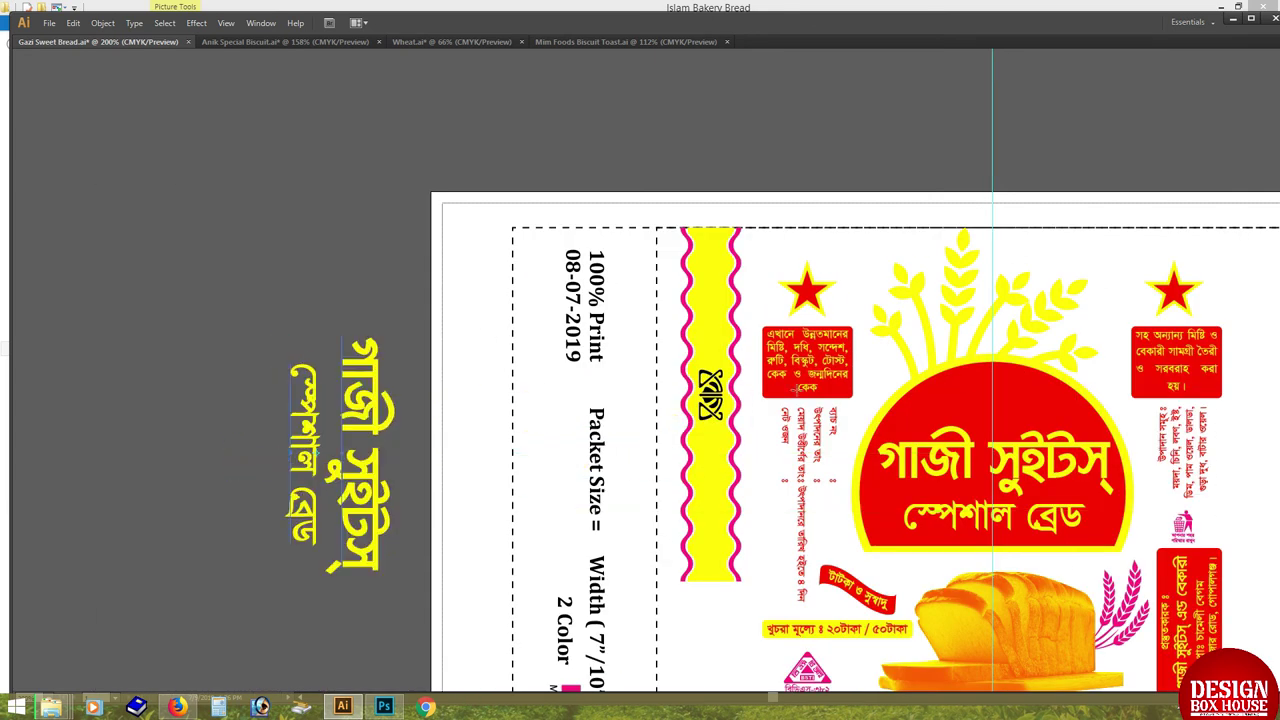
Set the vertical title copy to BoldItalic and select both title lines.
key("Tab")
left_click(210, 131)
left_click(217, 211)
left_click_drag(300, 462, 275, 282)
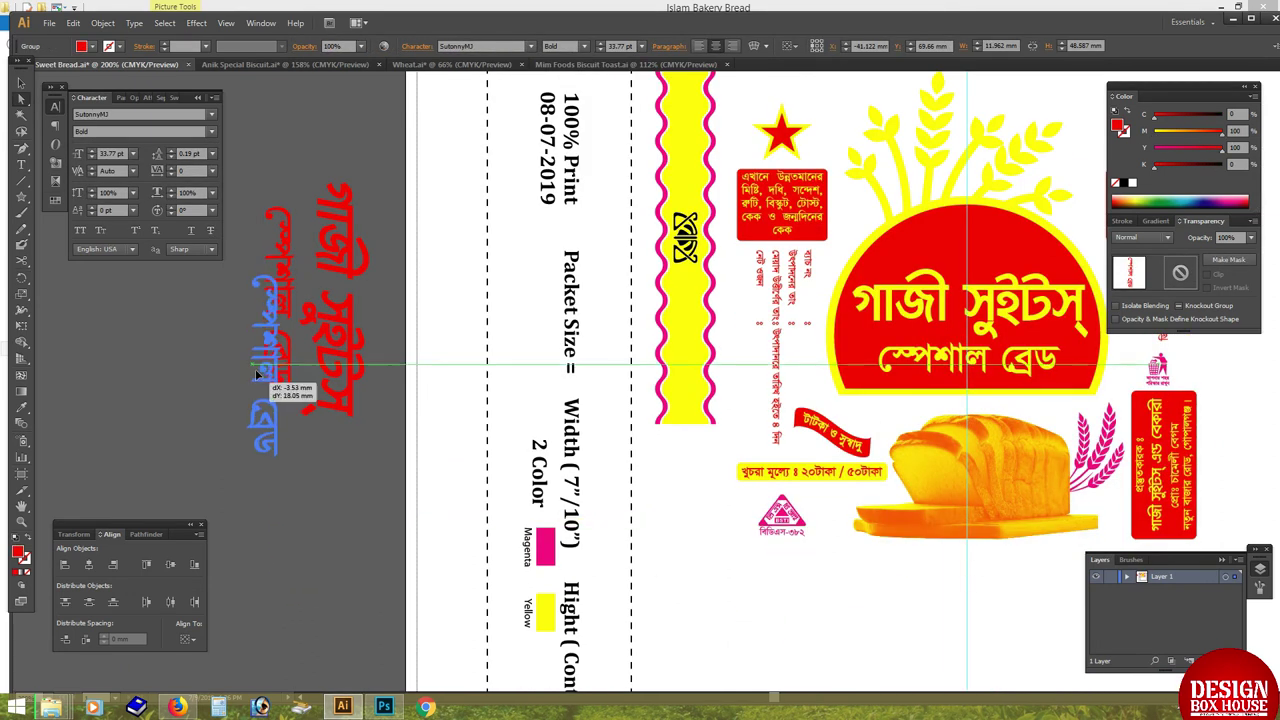
left_click(343, 305, "shift")
Shrink the vertical title copy and move it onto the yellow stripe.
left_click_drag(255, 297, 330, 297)
key("ctrl+minus")
left_click_drag(242, 522, 574, 333)
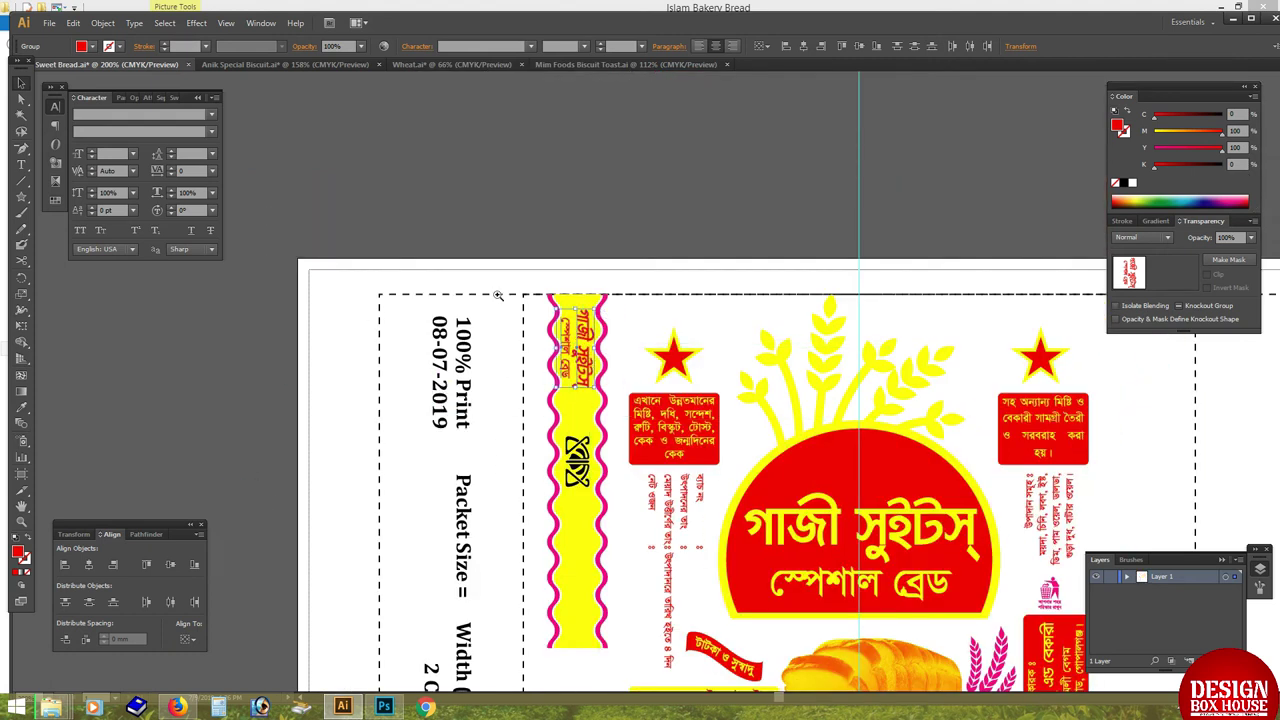
key("ctrl+plus")
left_click(536, 278)
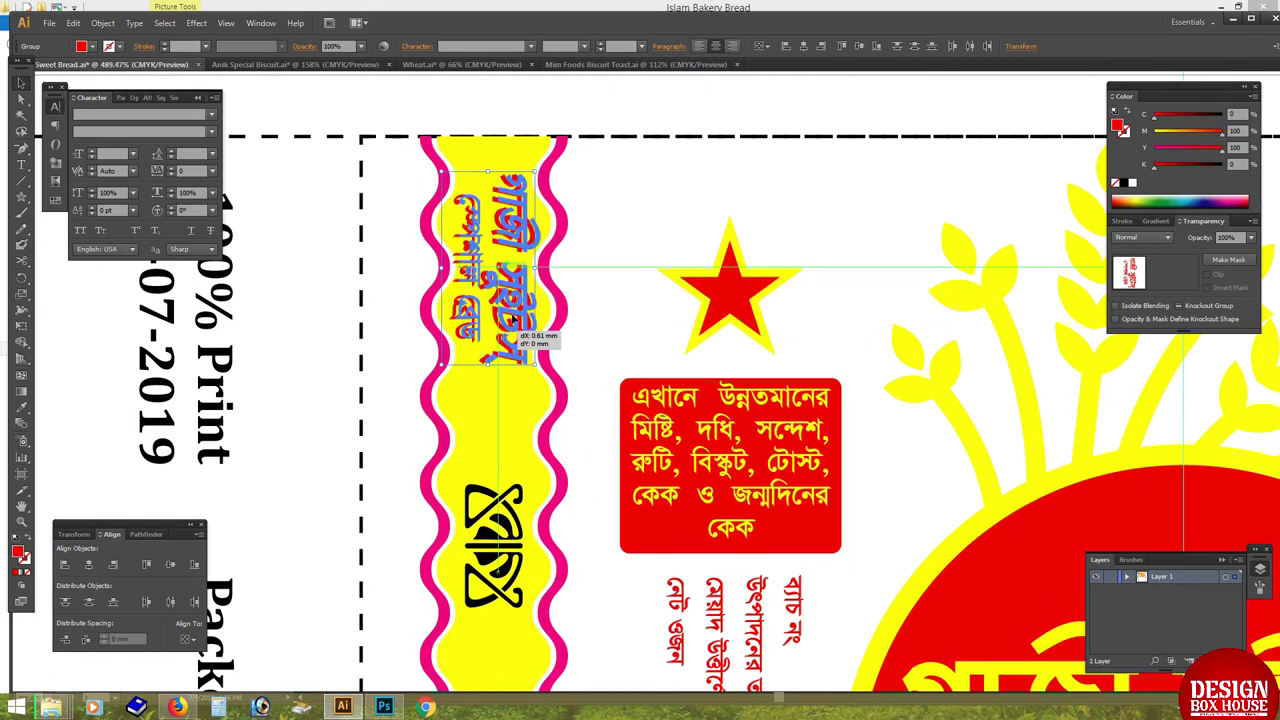
left_click(528, 278)
left_click(513, 277)
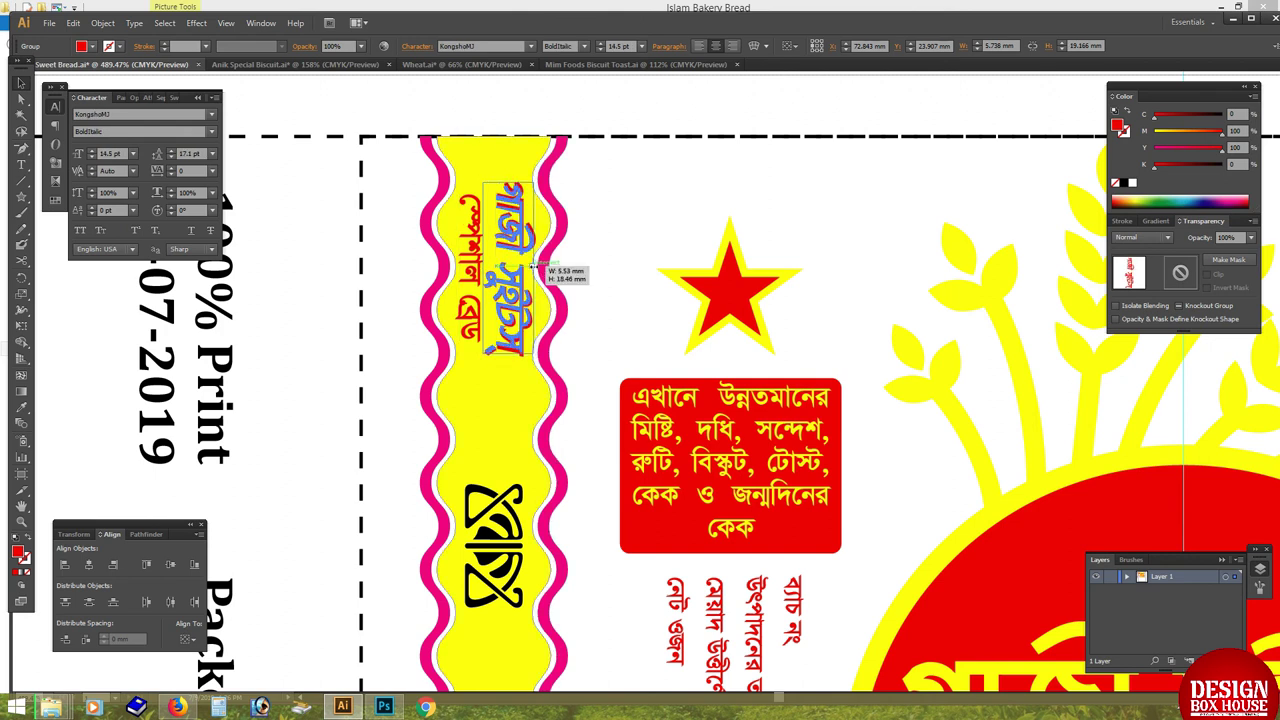
Move the ornament up the stripe, colour it red, and nudge both title lines slightly right.
left_click_drag(493, 515, 494, 434)
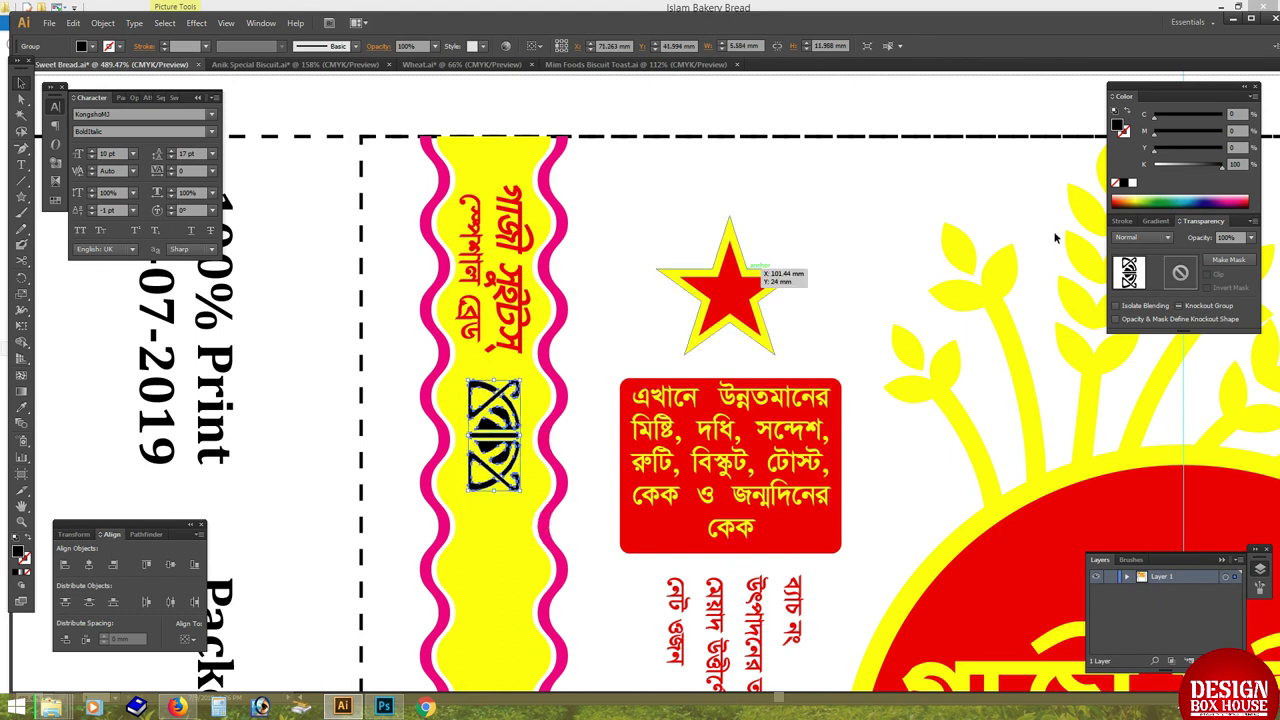
mouse_move(1185, 167)
left_mouse_down()
mouse_move(1155, 164)
mouse_move(1222, 131)
mouse_move(1222, 147)
left_mouse_up()
left_click(507, 270)
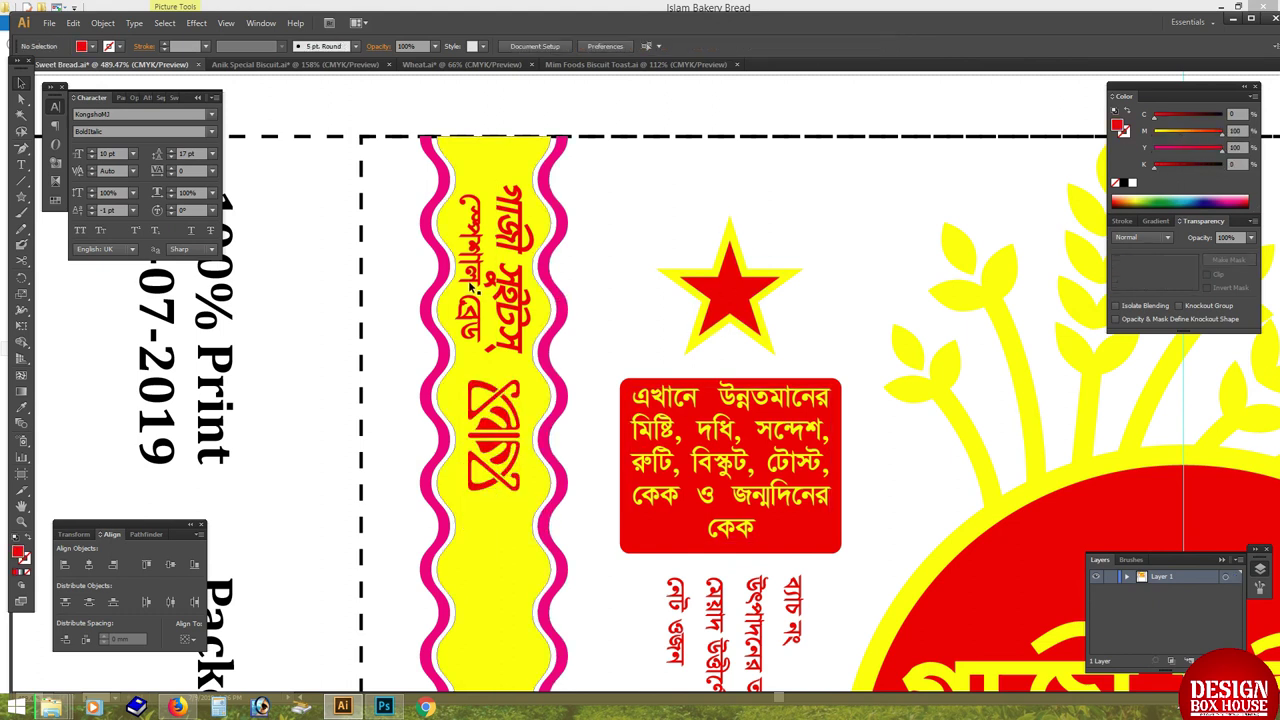
left_click(520, 268, "shift")
key("Tab")
scroll(540, 268, "up", 5)
left_click_drag(518, 268, 544, 268)
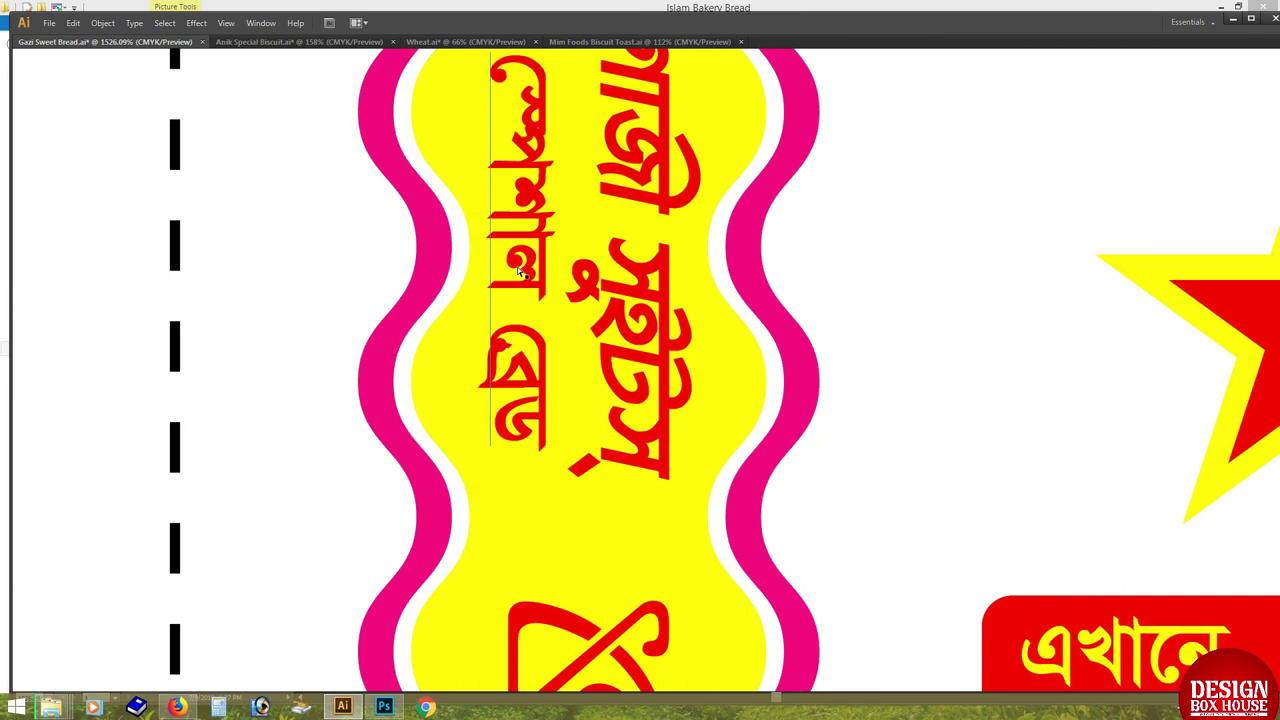
Enlarge the red ornament and set it directly beneath the vertical title.
key("Tab")
scroll(333, 447, "down", 3)
key("Tab")
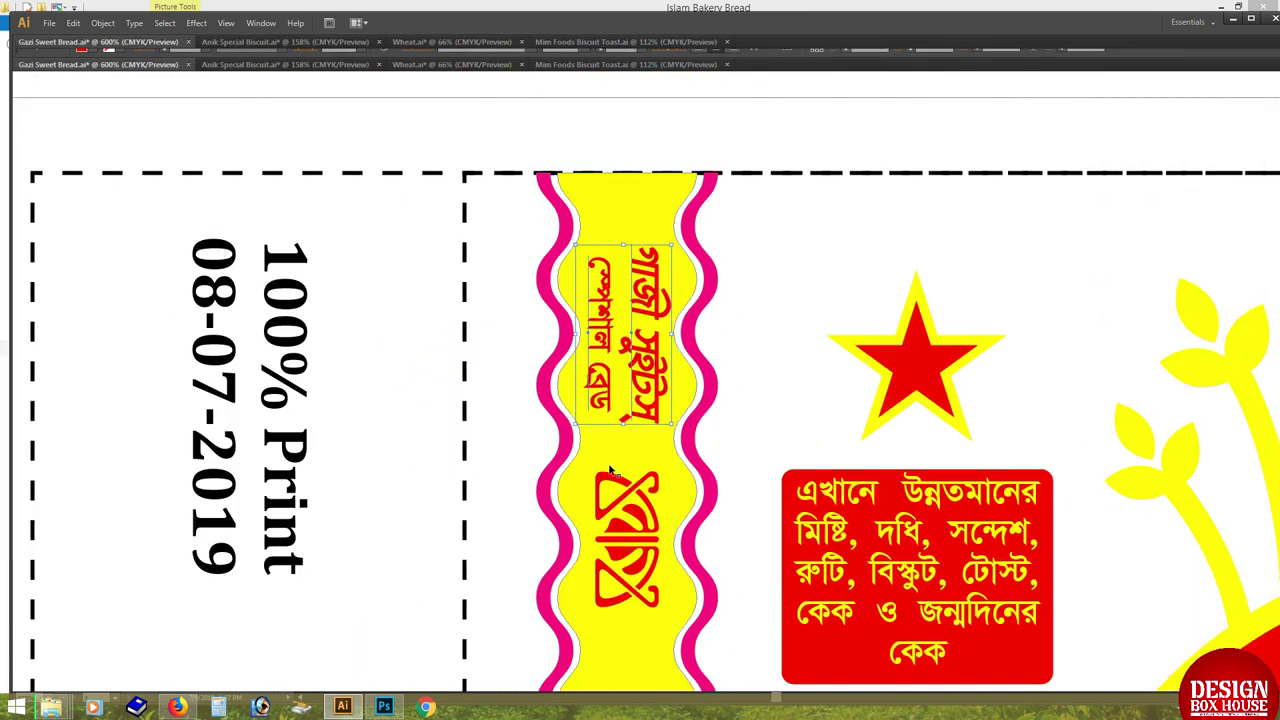
scroll(498, 431, "up", 1)
left_click_drag(503, 400, 509, 404)
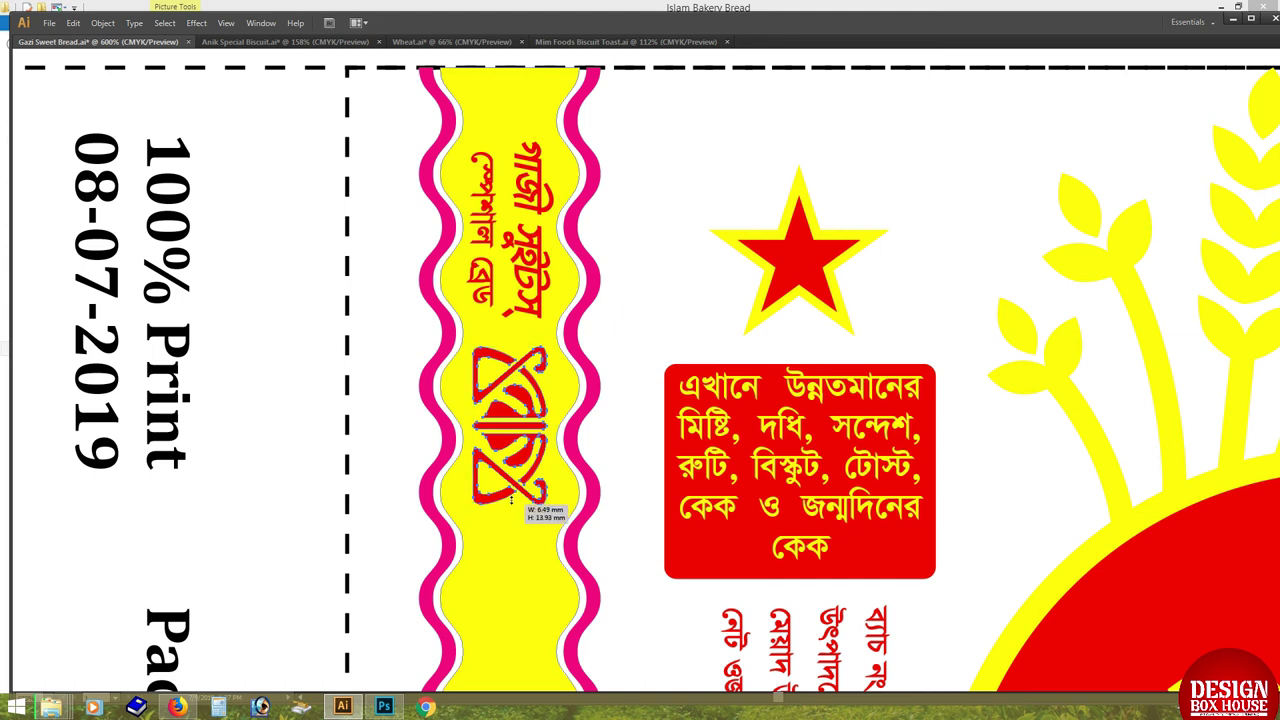
left_click_drag(511, 500, 511, 497)
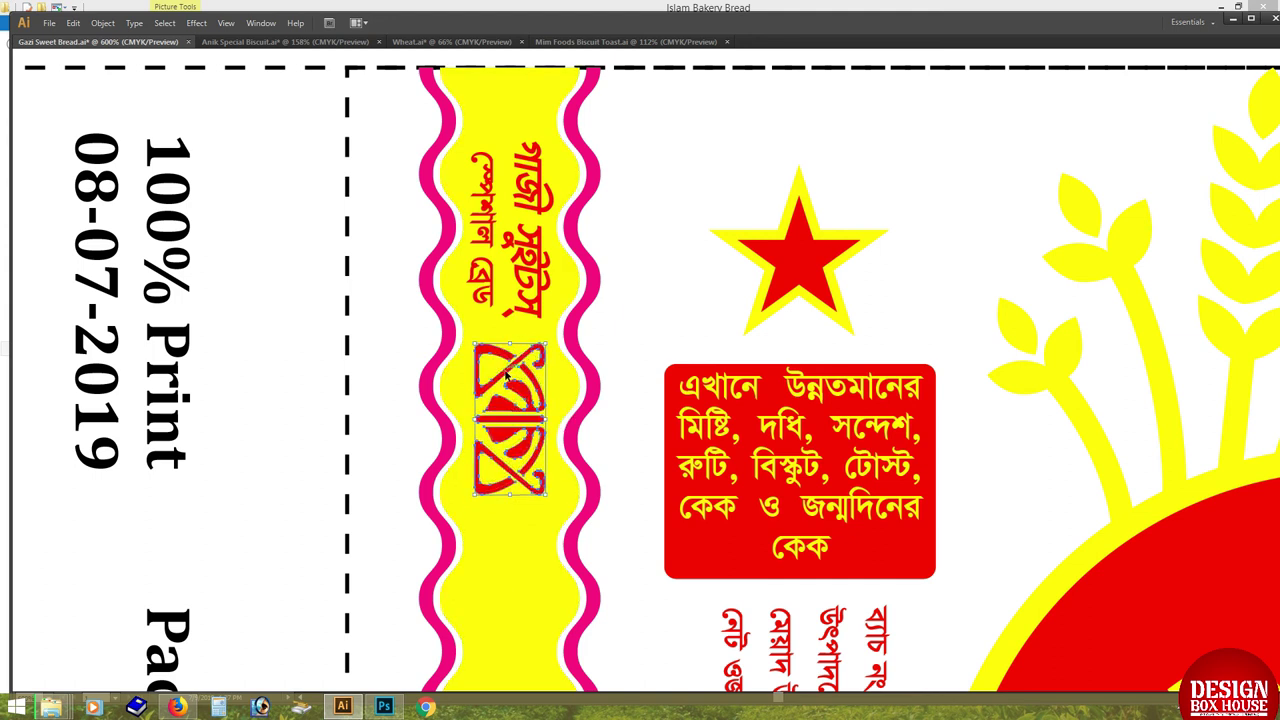
left_click_drag(503, 370, 503, 360)
key("Tab")
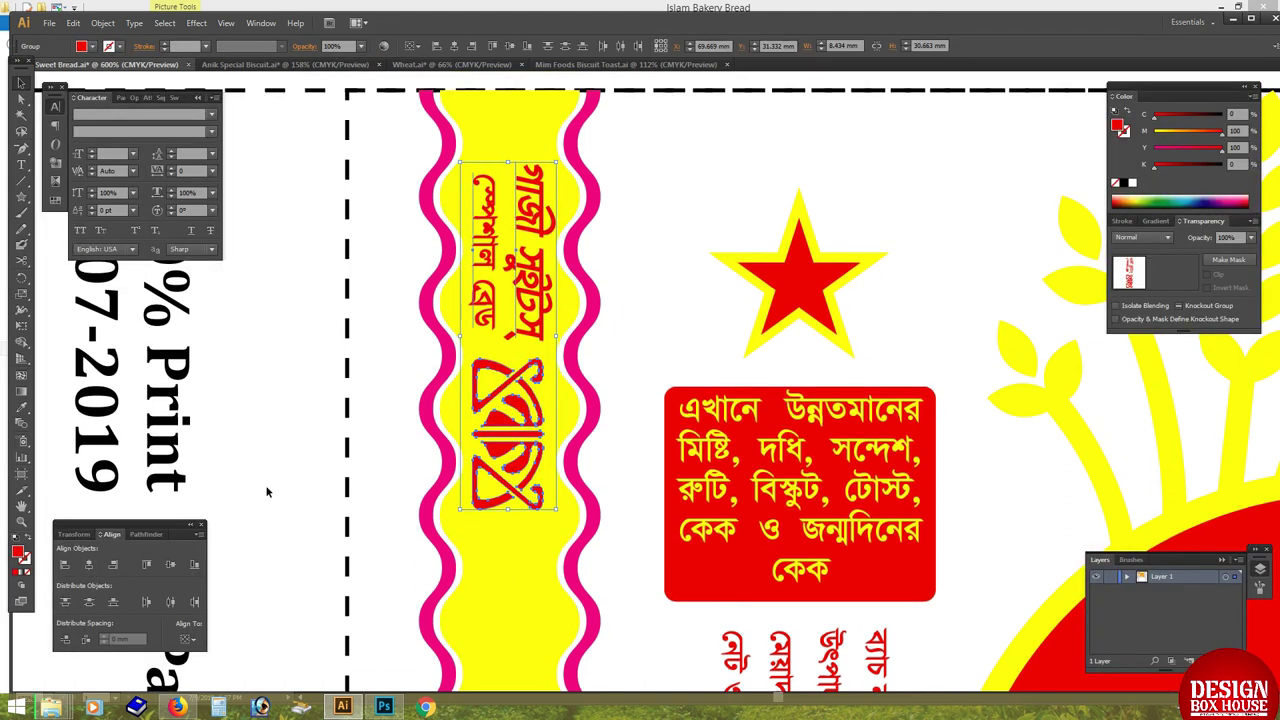
Stack the title text below the logo and copy the pair further down the yellow stripe.
key("ctrl+shift+a")
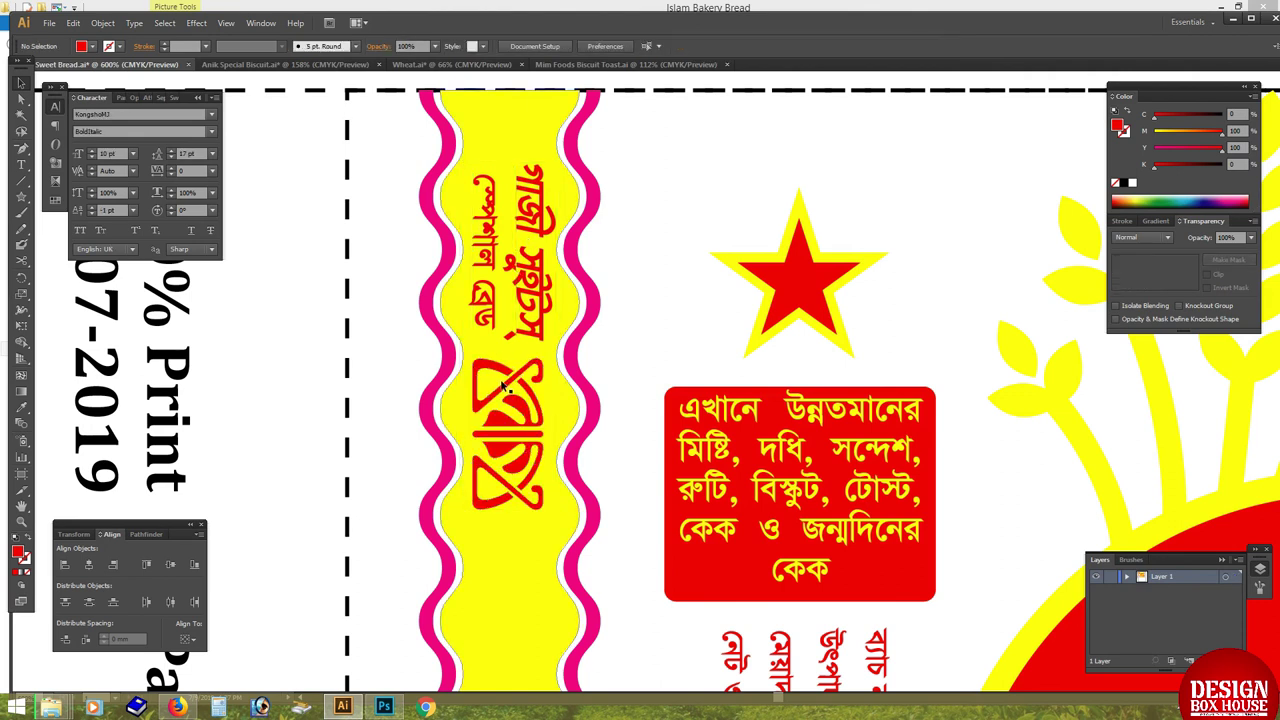
left_click(505, 389)
left_click(147, 566)
left_click_drag(510, 330, 510, 400)
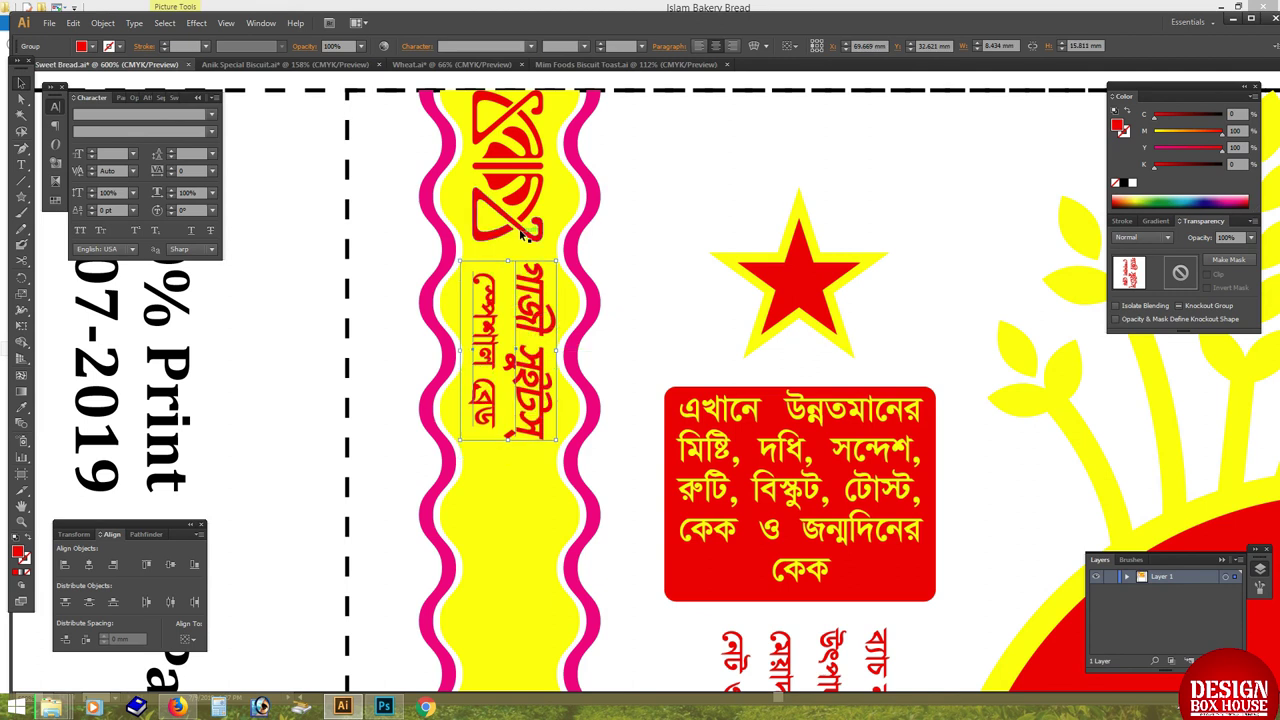
left_click(505, 160, "shift")
left_click_drag(505, 160, 503, 556)
Move a logo-and-title copy lower down the stripe.
key("ctrl+minus")
key("ctrl+minus")
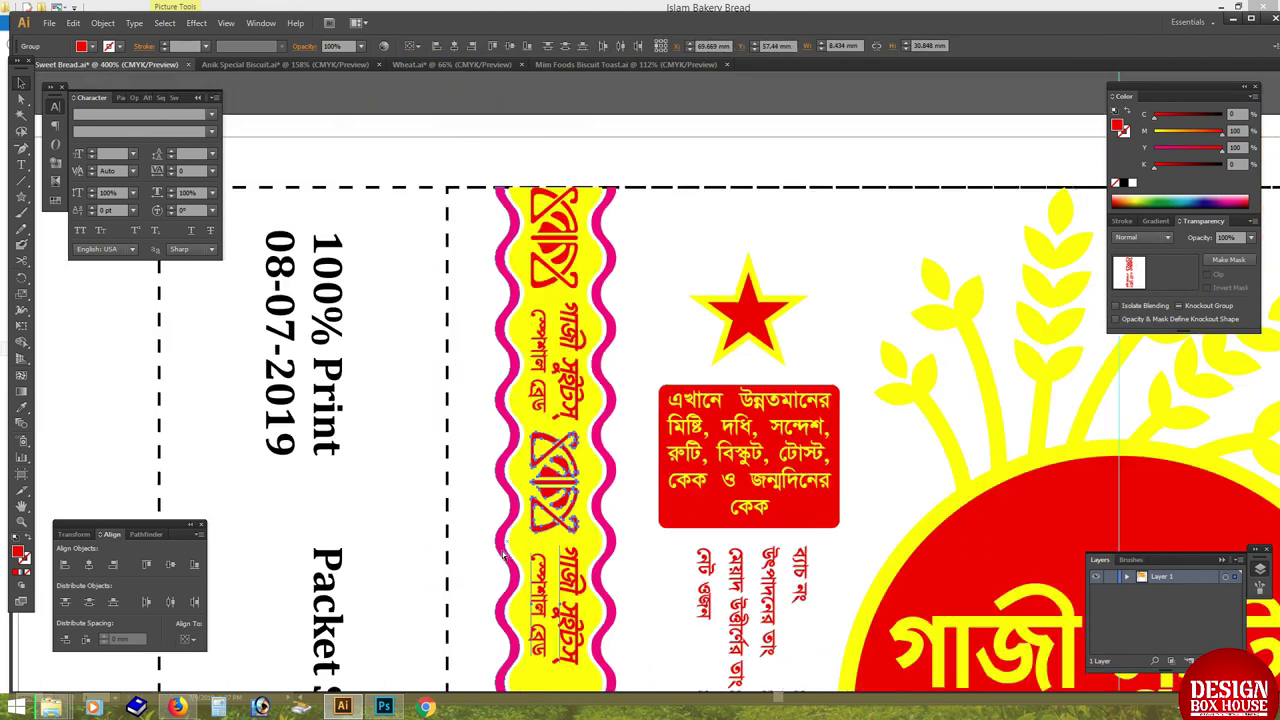
key("Tab")
scroll(656, 582, "up", 1)
scroll(656, 582, "up", 3)
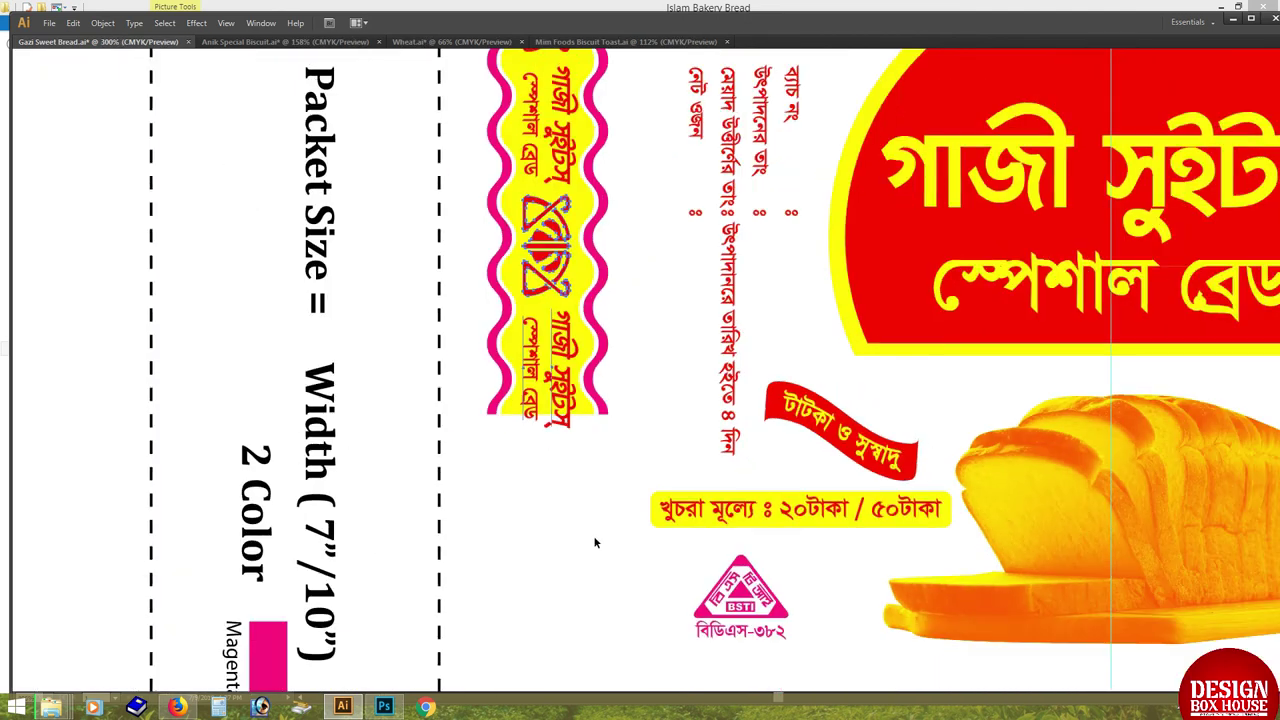
scroll(656, 582, "down", 2)
left_click_drag(419, 569, 433, 609)
key("ctrl+minus")
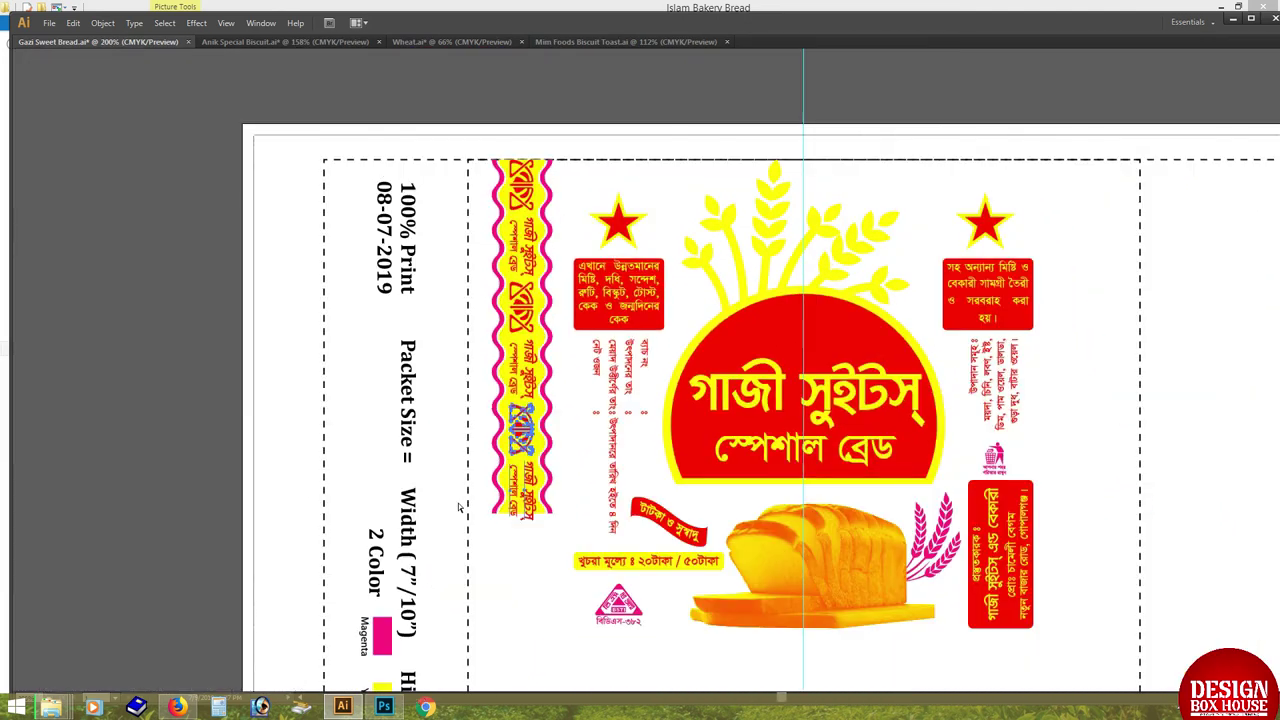
left_click_drag(528, 368, 518, 496)
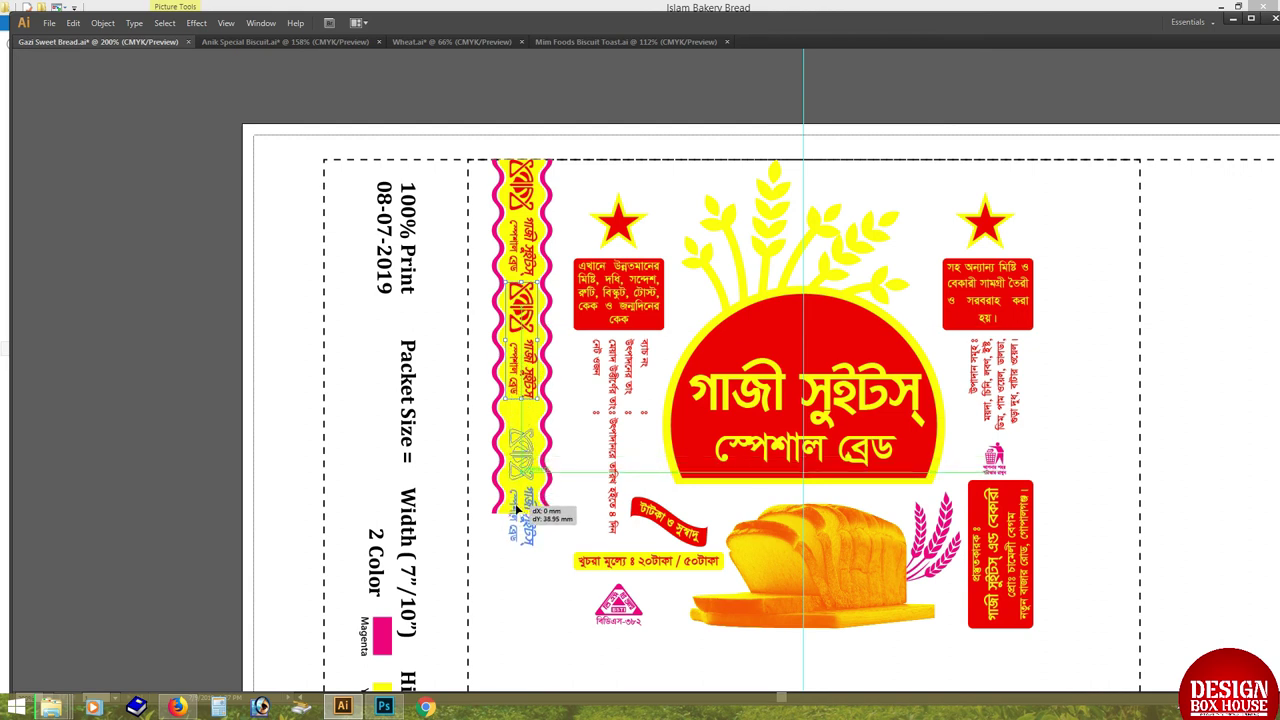
left_click_drag(518, 497, 529, 514)
Copy the wavy stripe down below the original, extending it past the artboard.
scroll(529, 514, "down", 2)
left_click_drag(460, 105, 460, 460)
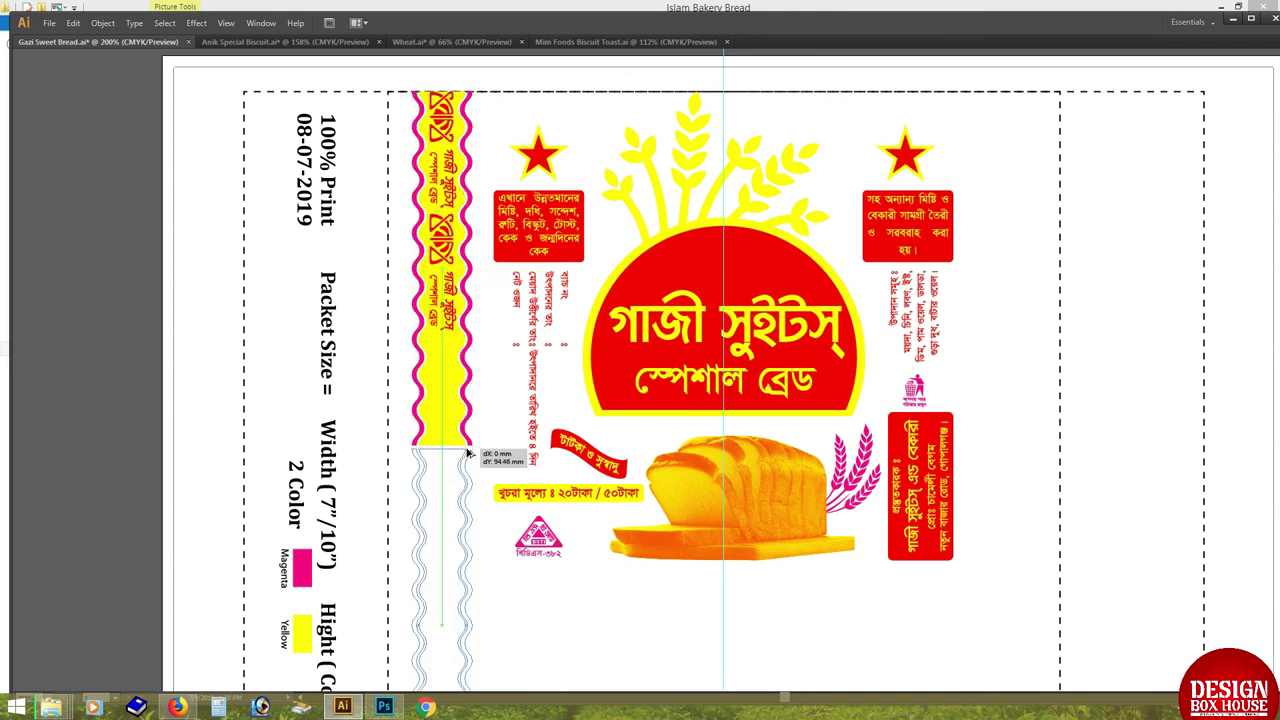
scroll(450, 308, "down", 3)
scroll(449, 308, "up", 3)
scroll(440, 290, "down", 3)
scroll(430, 270, "up", 3)
Repeat the logo copies down the extended stripe with Ctrl+D.
left_click_drag(425, 235, 425, 350)
key("ctrl+d")
key("ctrl+d")
key("ctrl+d")
scroll(425, 505, "down", 5)
key("ctrl+d")
scroll(425, 490, "down", 1)
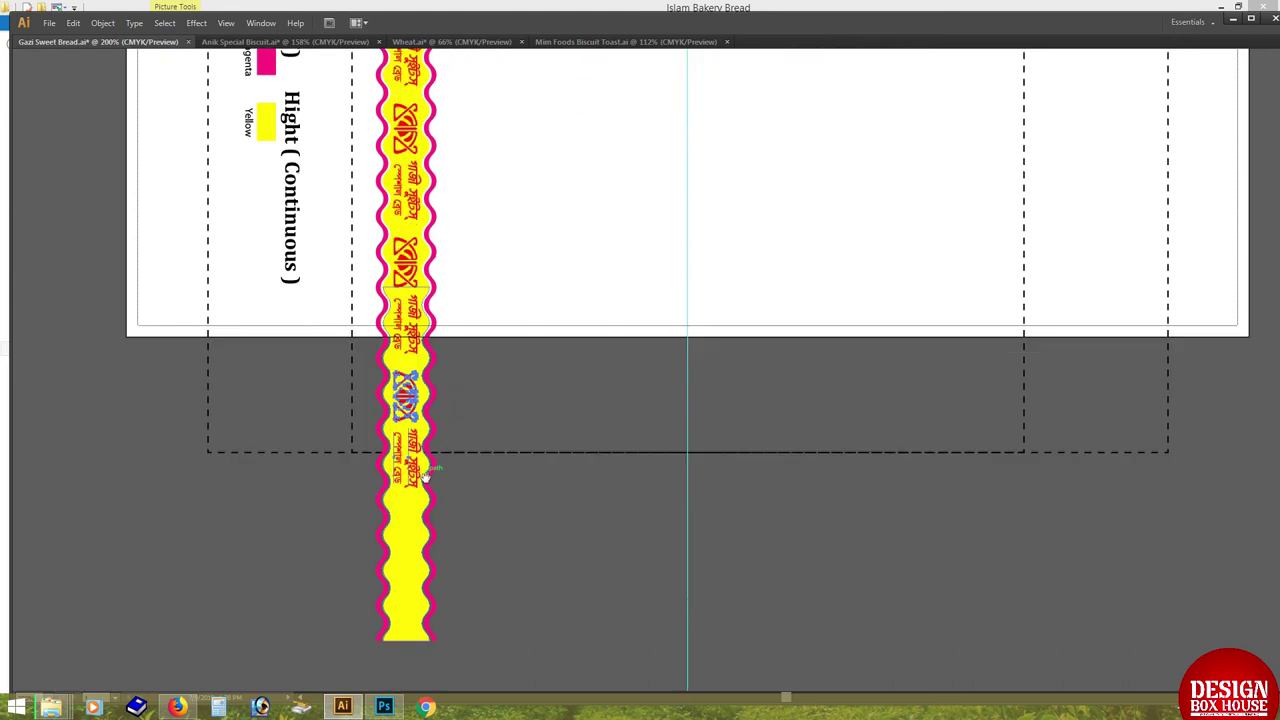
scroll(417, 458, "up", 1)
left_click_drag(405, 522, 405, 524)
Check the motif's alignment in Outline view, then return to the coloured preview.
key("ctrl+minus")
key("ctrl+minus")
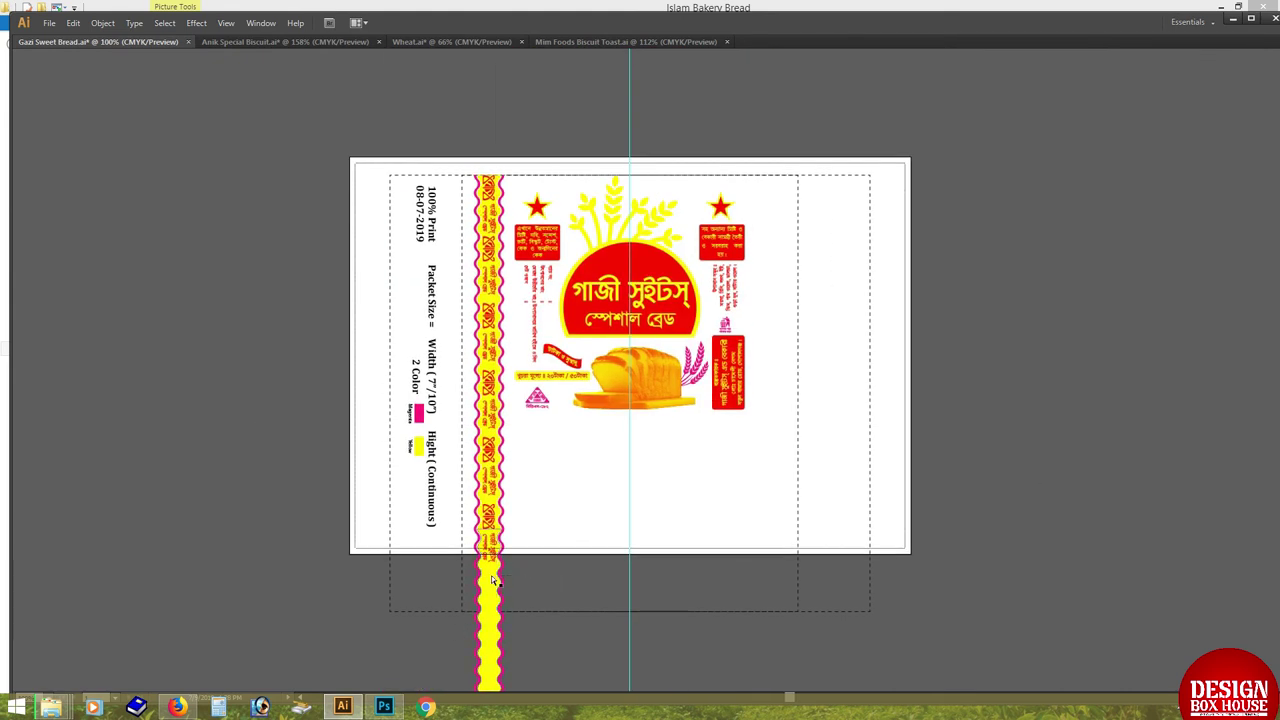
key("ctrl+y")
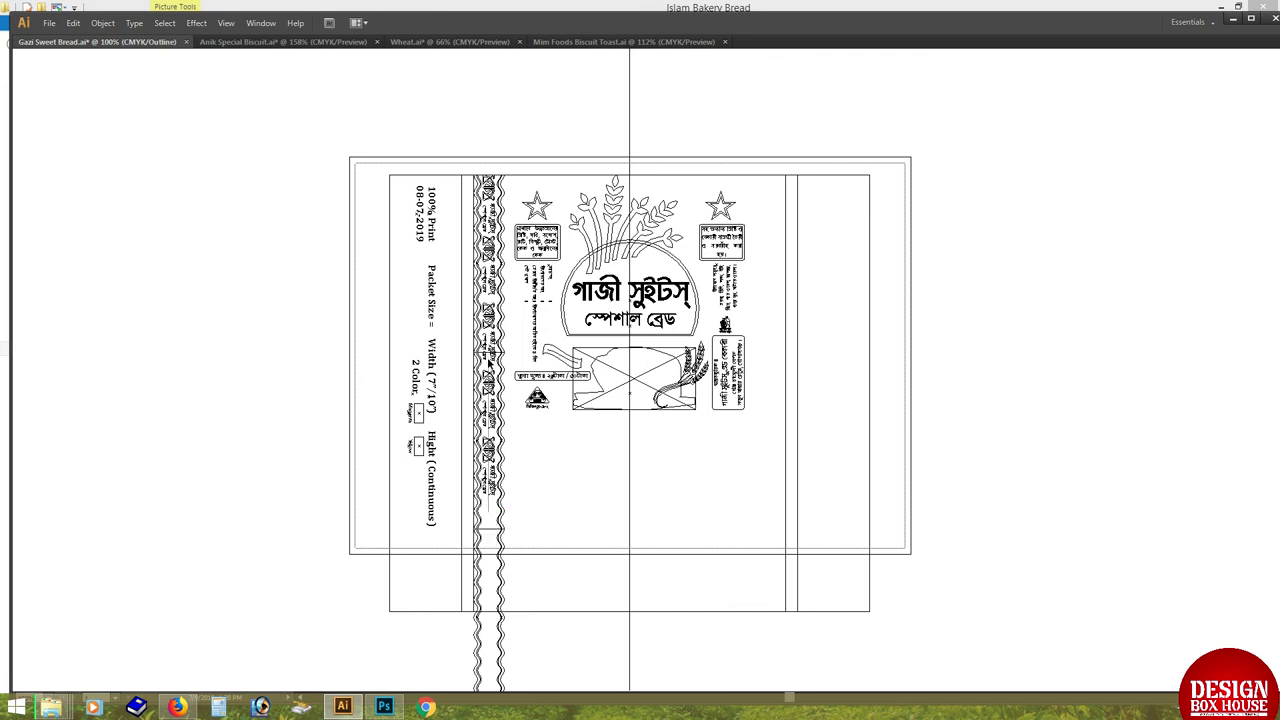
key("ctrl+y")
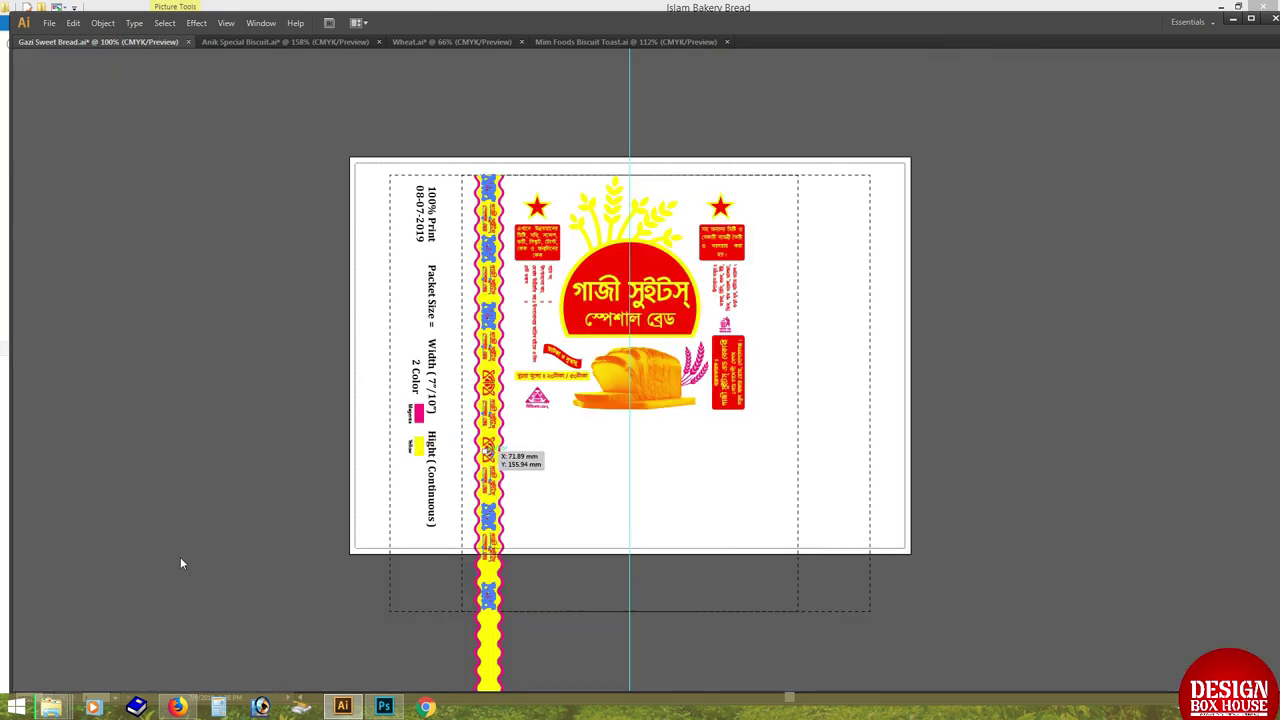
key("Tab")
key("Tab")
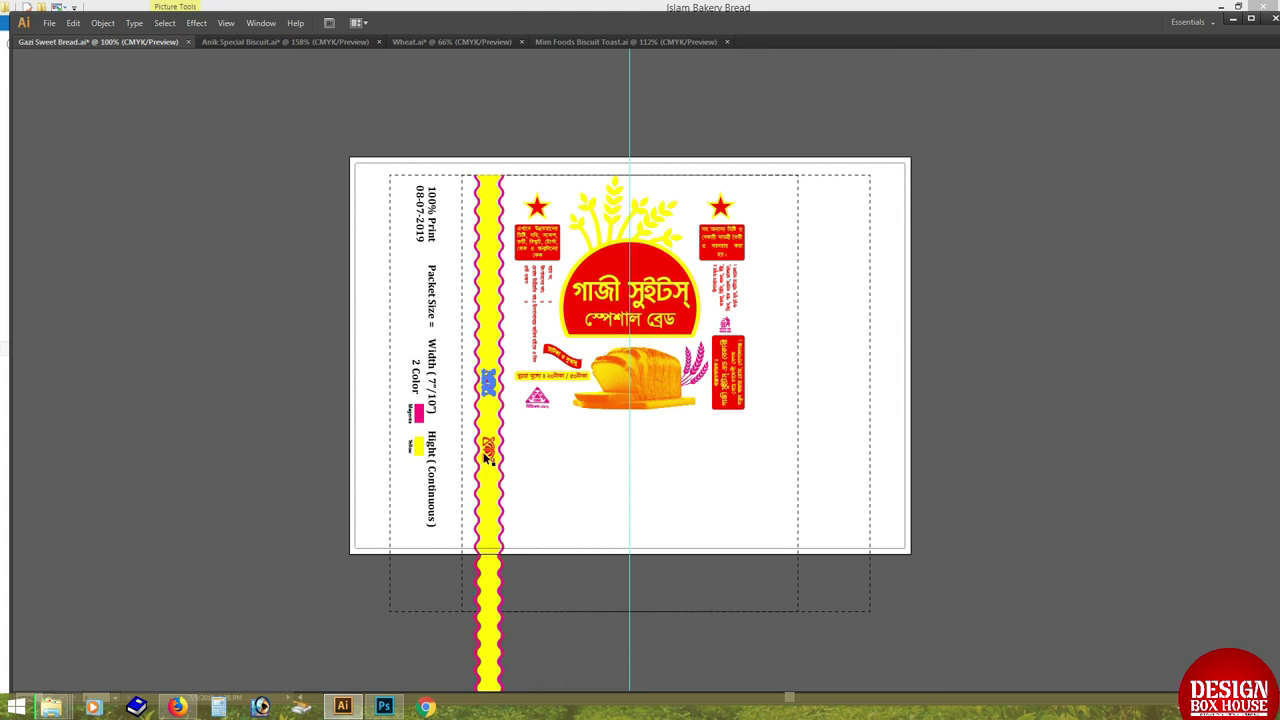
scroll(487, 465, "down", 5)
key("Tab")
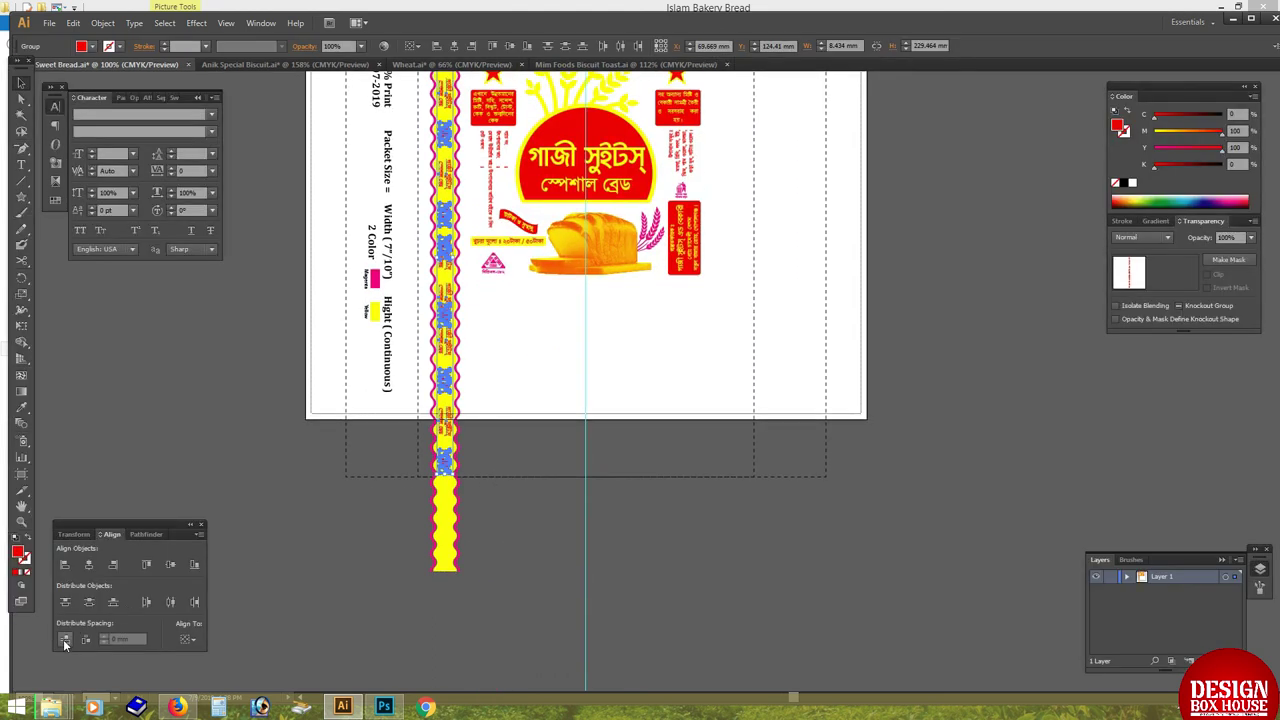
Fit the artboard in view and select the left stripe together with its logos.
left_click_drag(389, 402, 349, 567)
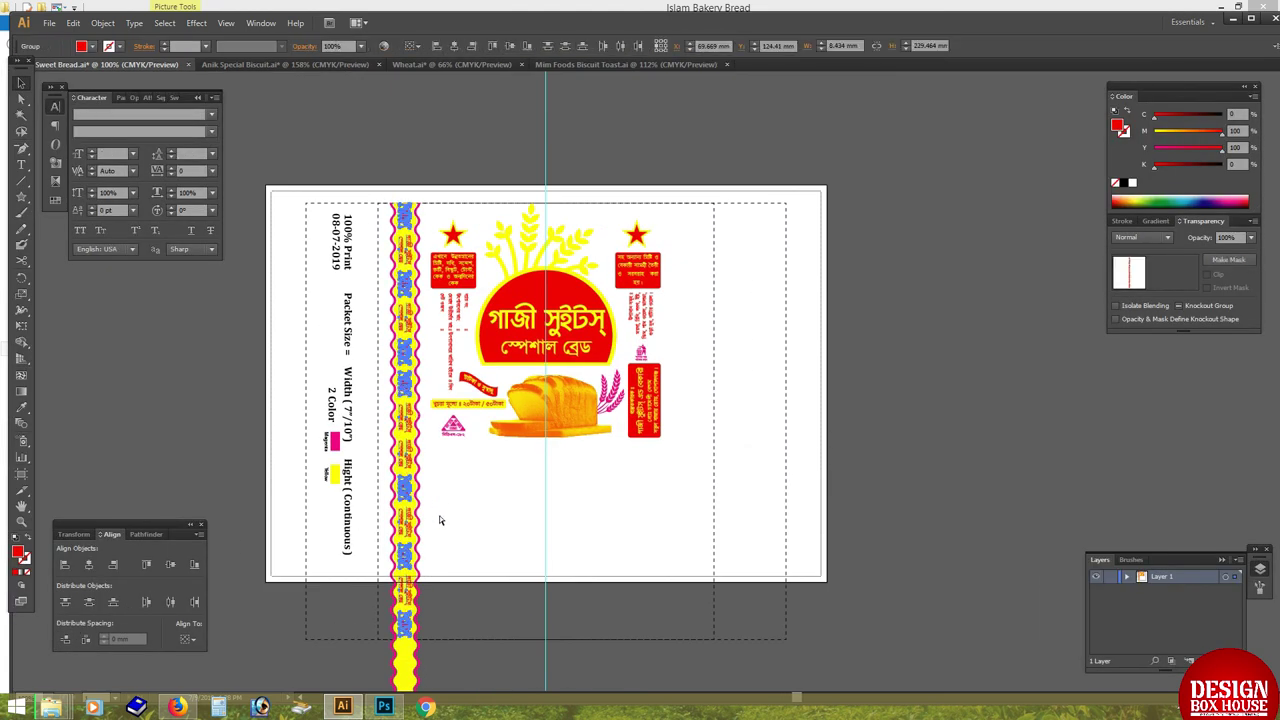
scroll(448, 569, "down", 2)
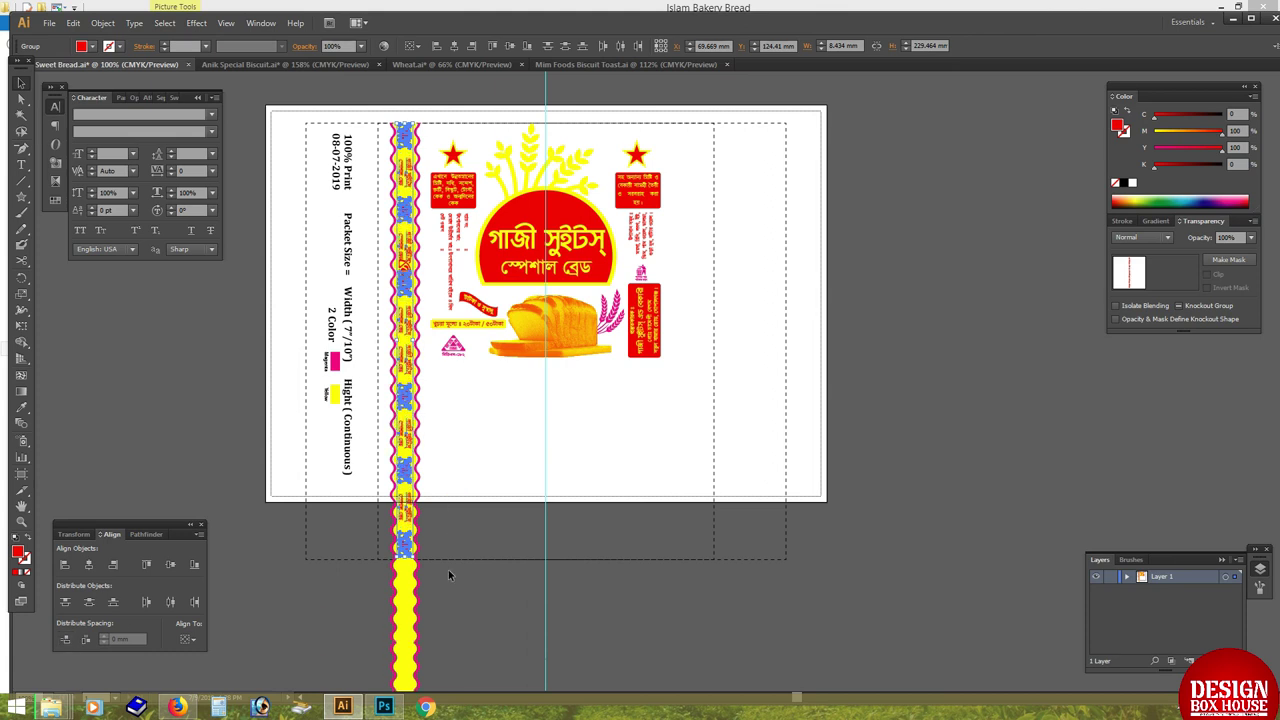
key("Tab")
scroll(473, 521, "down", 1)
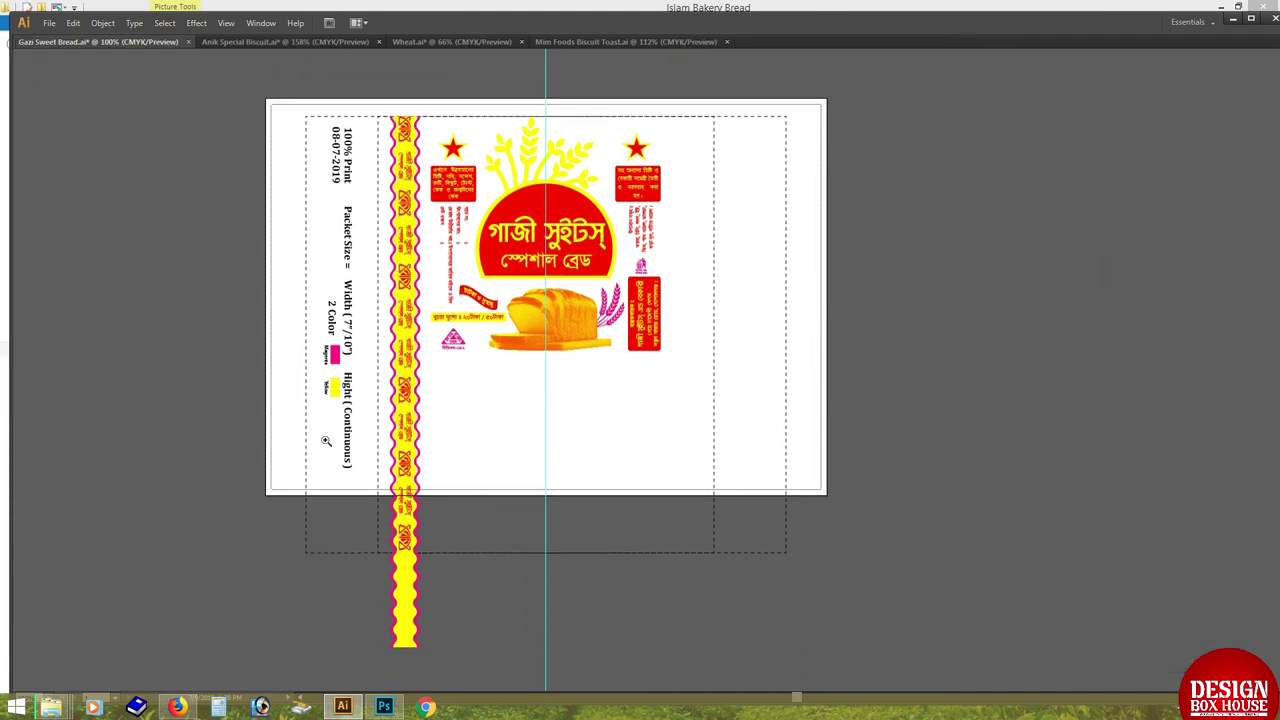
key("ctrl+equal")
scroll(405, 441, "left", 2)
key("ctrl+minus")
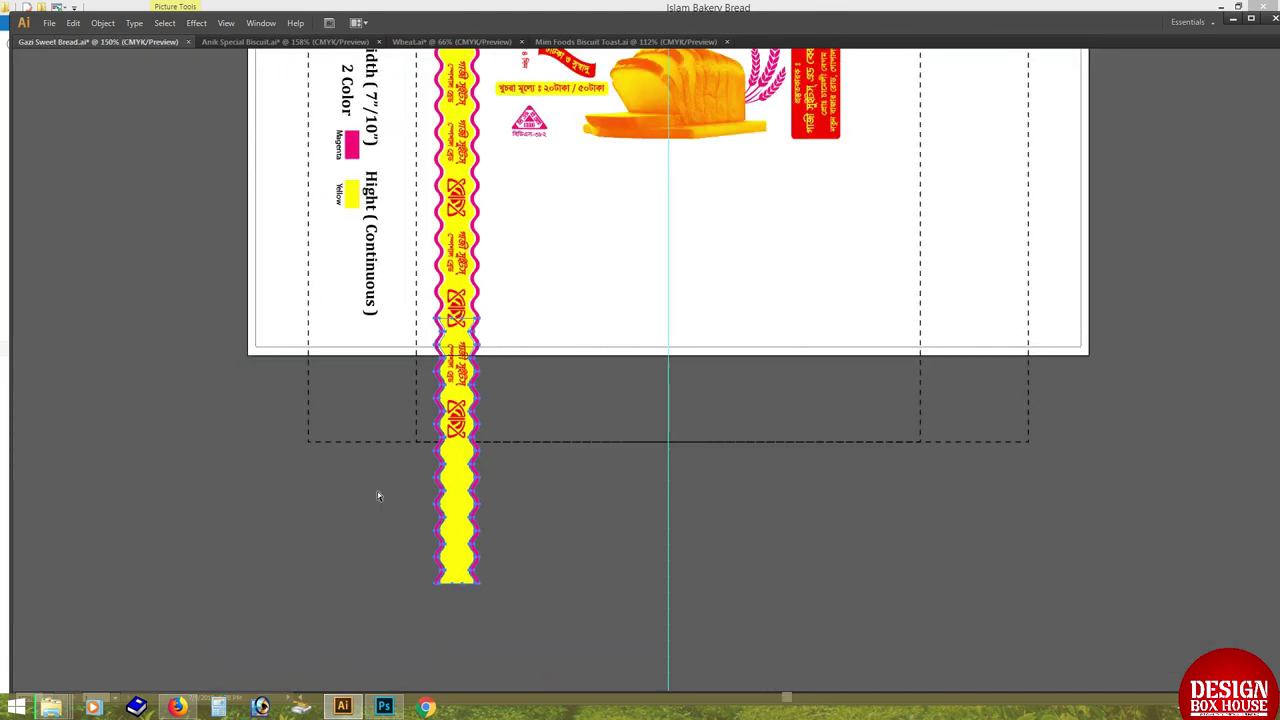
key("ctrl+minus")
left_click_drag(466, 422, 466, 422)
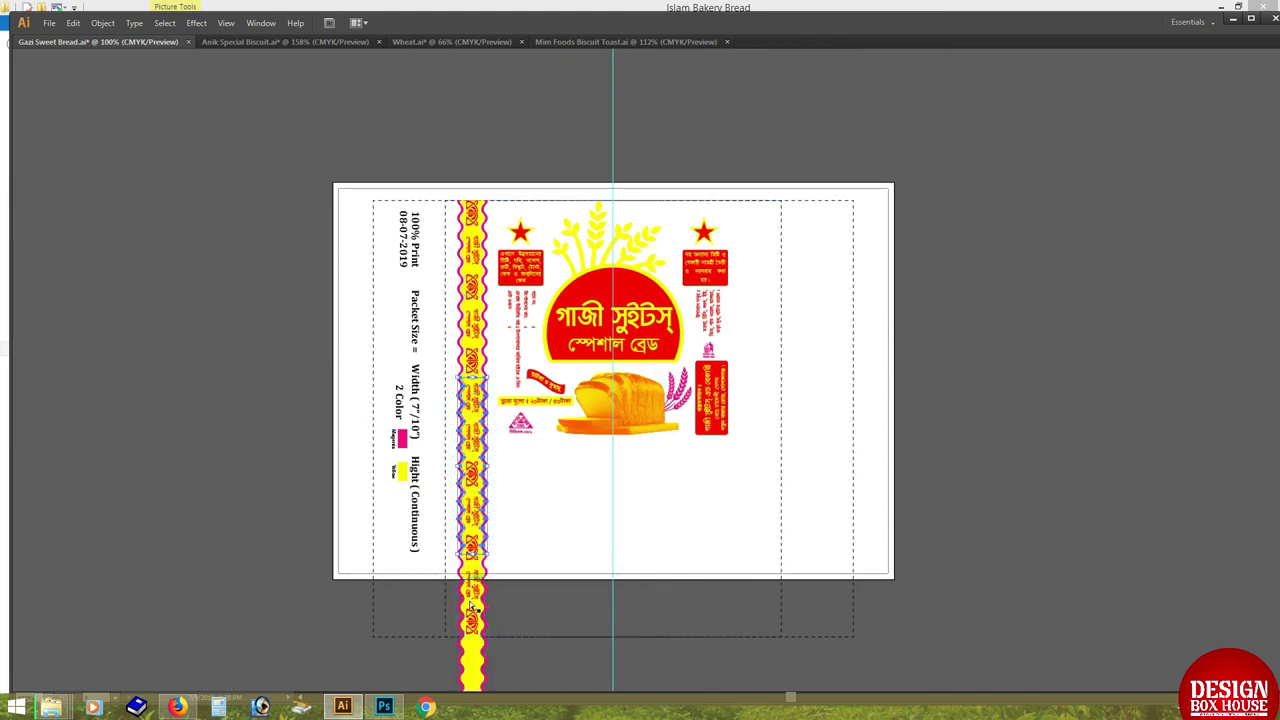
left_click(471, 547)
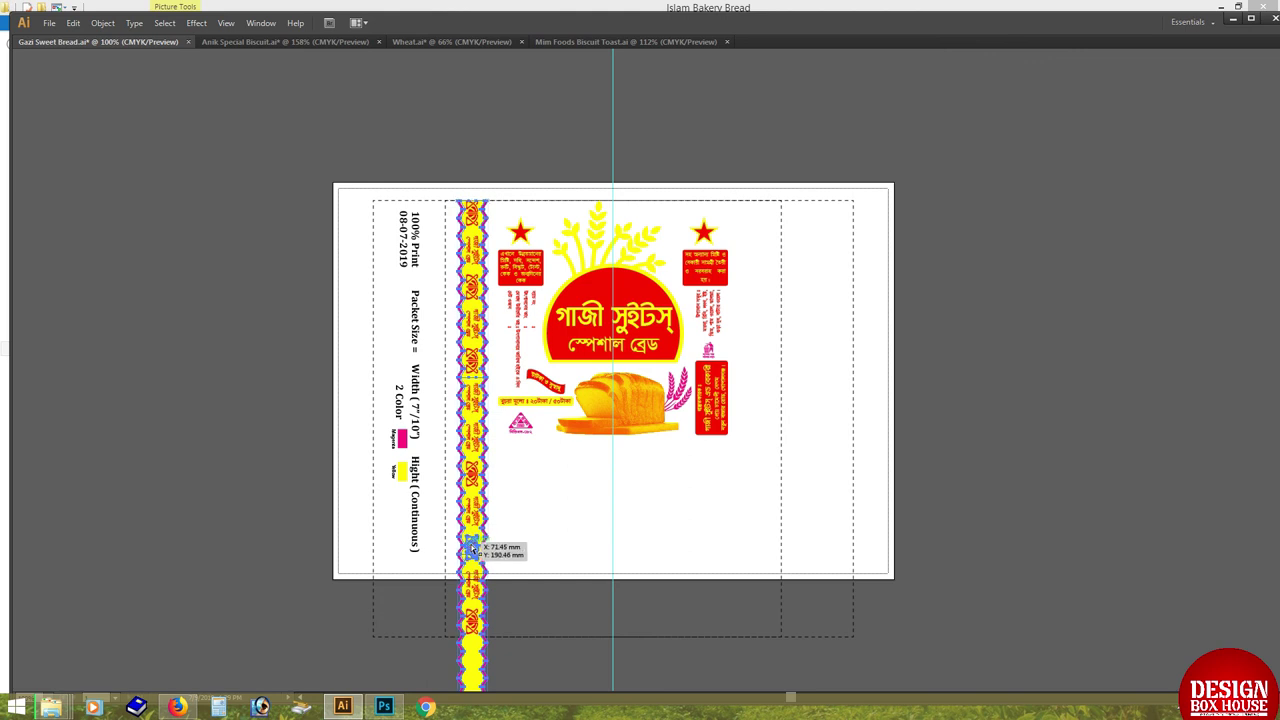
left_click_drag(471, 547, 471, 547)
left_click(477, 625)
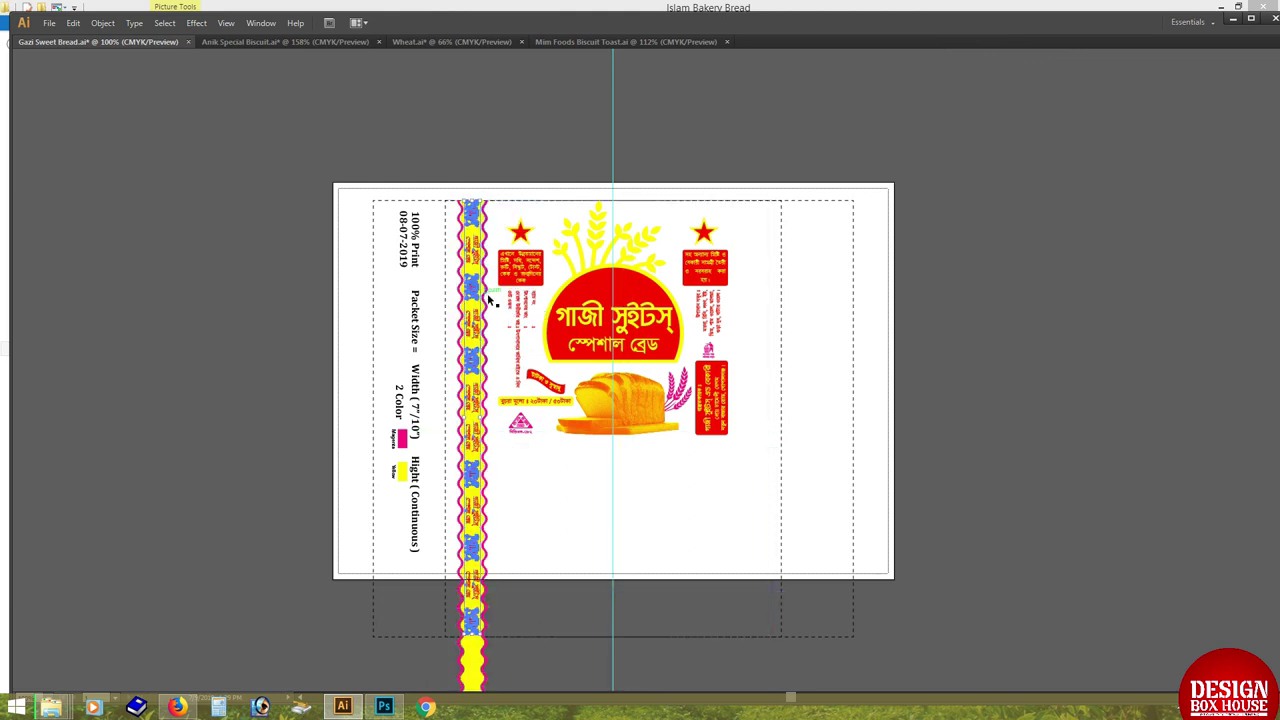
Place a copy of the decorated stripe along the label's right edge.
left_click_drag(482, 264, 362, 192)
left_click_drag(563, 253, 709, 371)
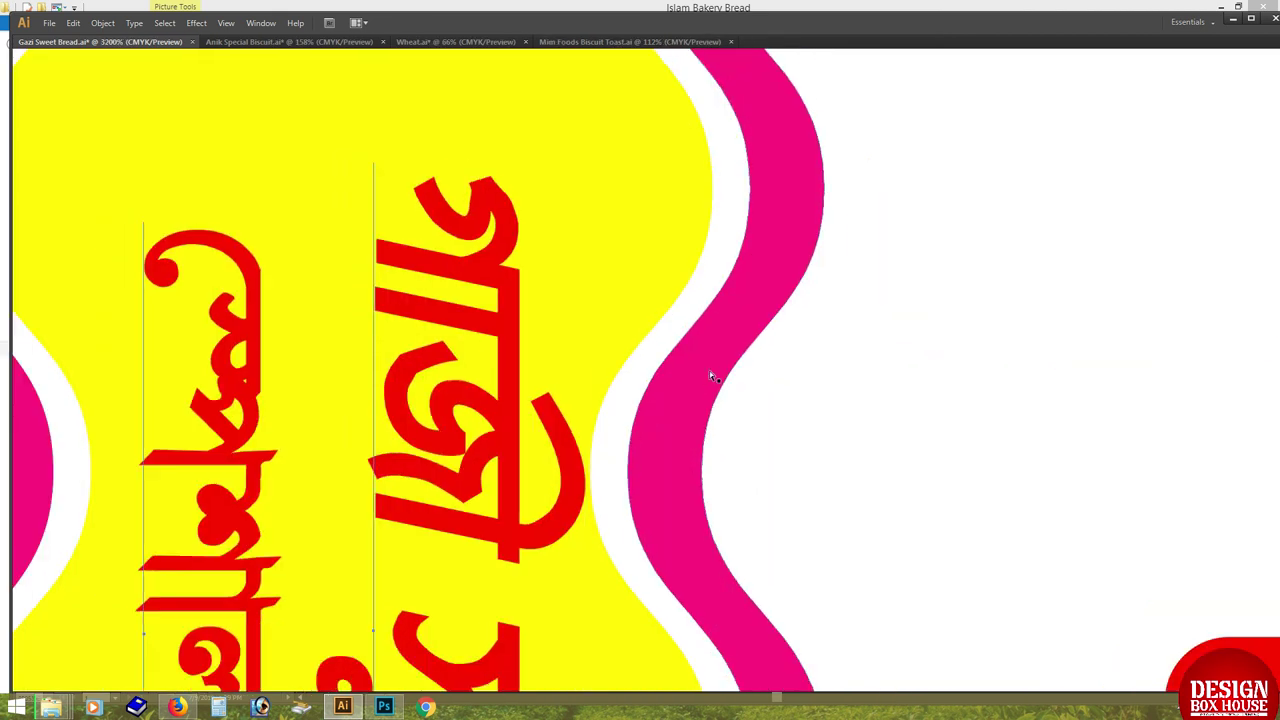
left_click(708, 368, "alt")
key("ctrl+0")
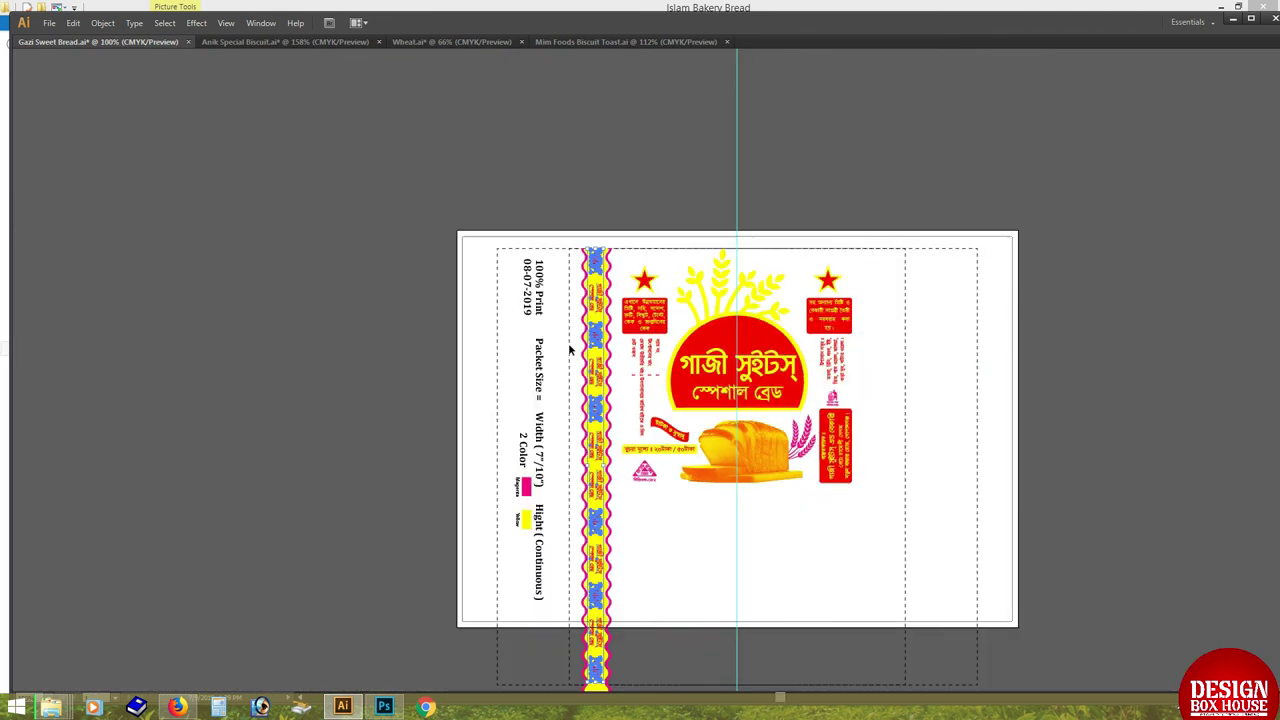
key("ctrl+1")
mouse_move(619, 403)
left_mouse_down()
mouse_move(296, 324)
mouse_move(577, 318)
left_mouse_up()
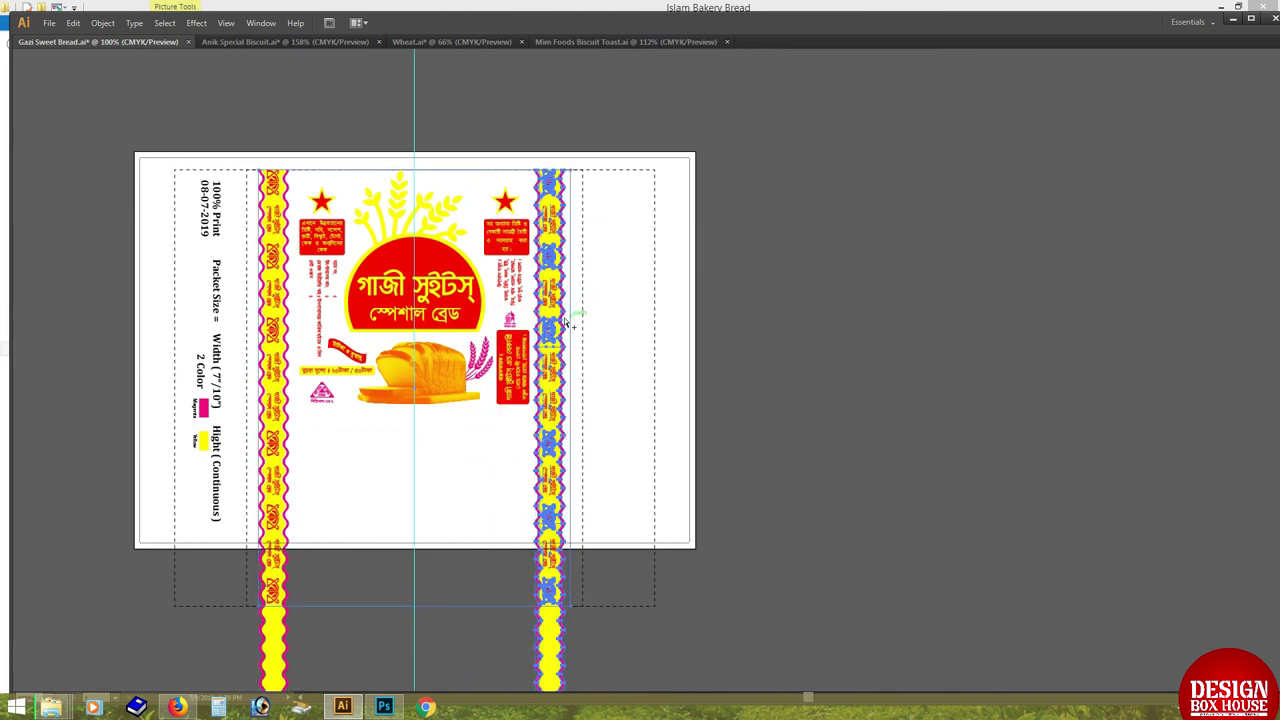
Rotate the right-hand stripe 180° so it mirrors the left one.
key("Tab")
key("ctrl+shift+a")
left_click(553, 213)
key("r")
left_click_drag(556, 250, 487, 632)
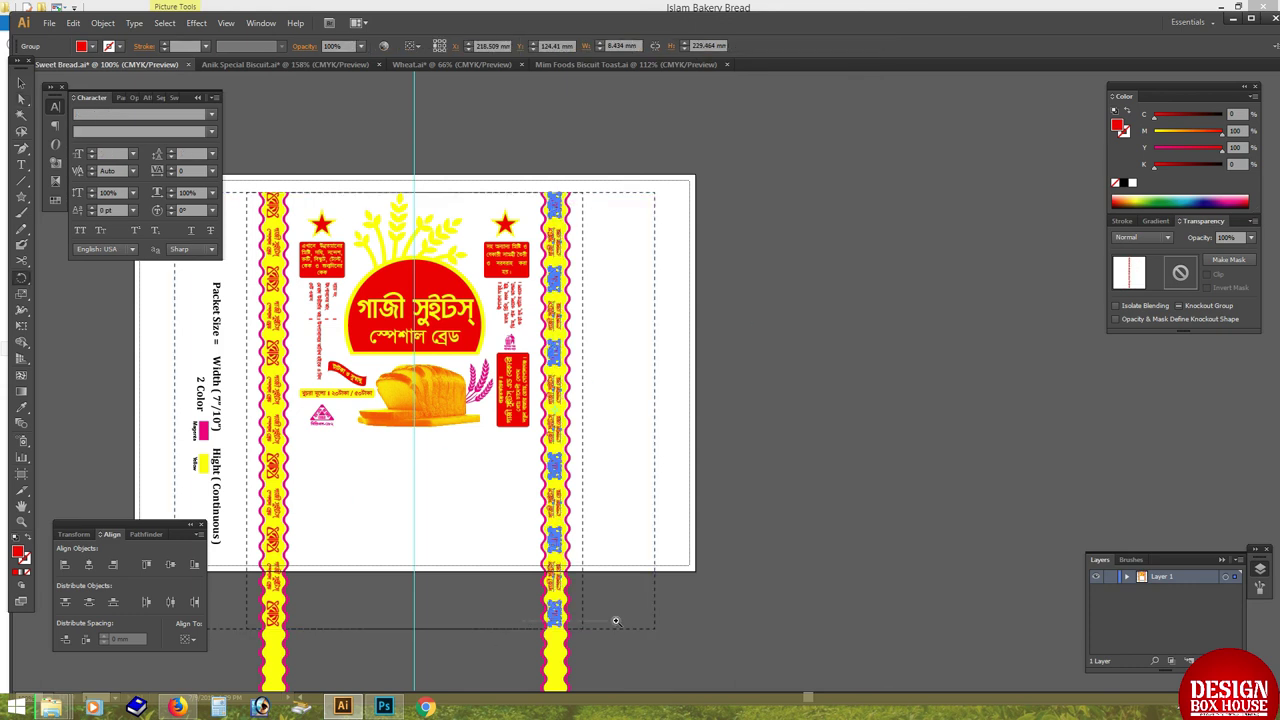
Fit the whole artboard in view and select the central artwork group.
scroll(565, 626, "up", 7)
scroll(515, 420, "up", 3)
scroll(467, 487, "up", 3)
scroll(467, 487, "up", 1)
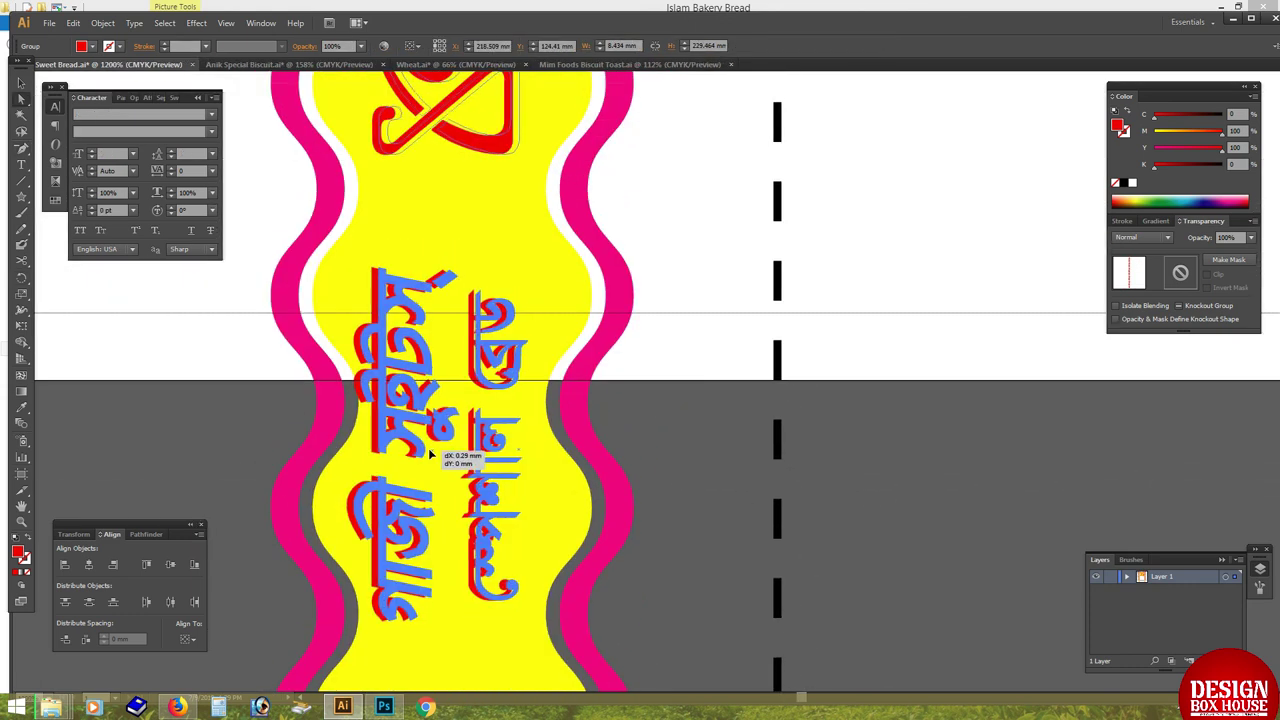
key("ctrl+0")
key("Tab")
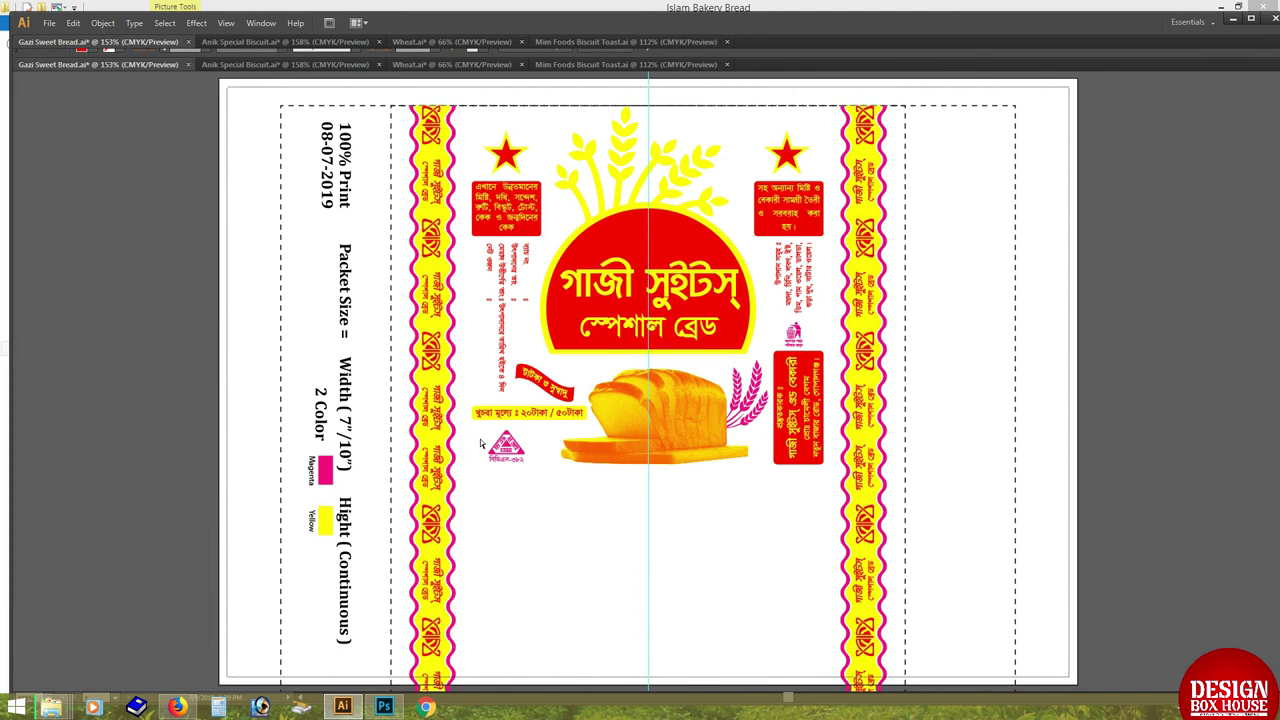
scroll(908, 460, "up", 5)
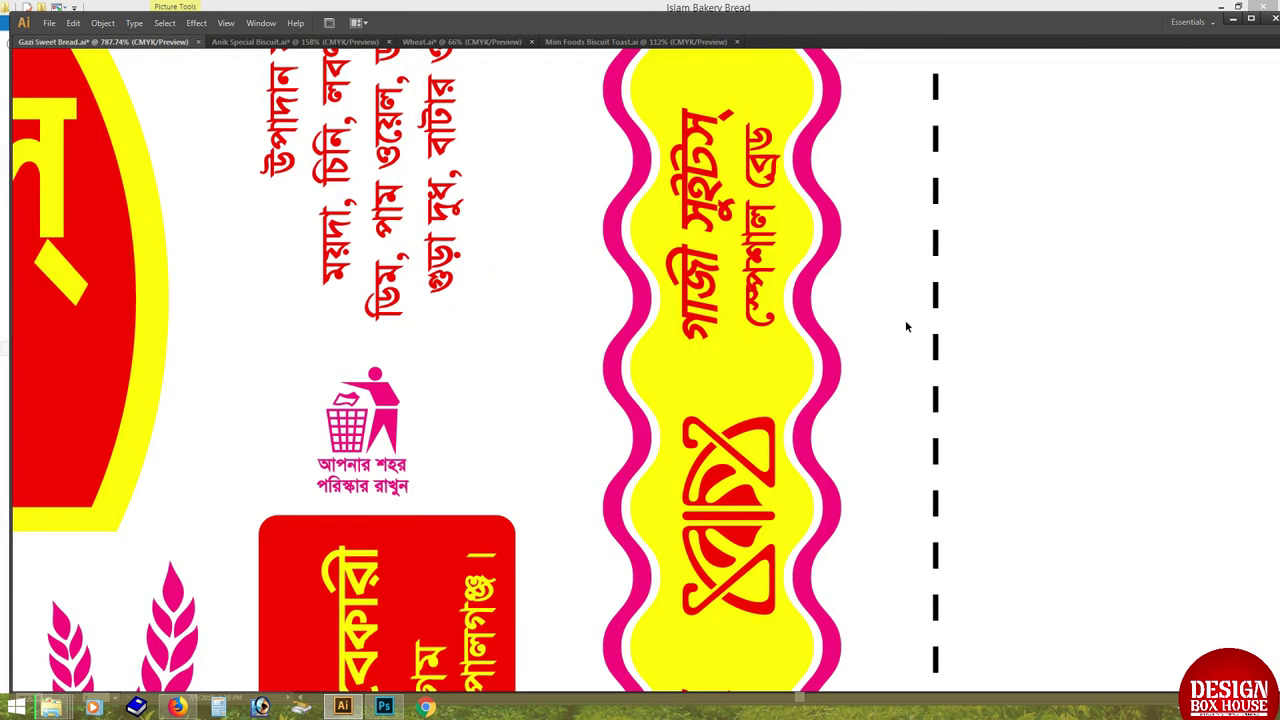
key("ctrl+0")
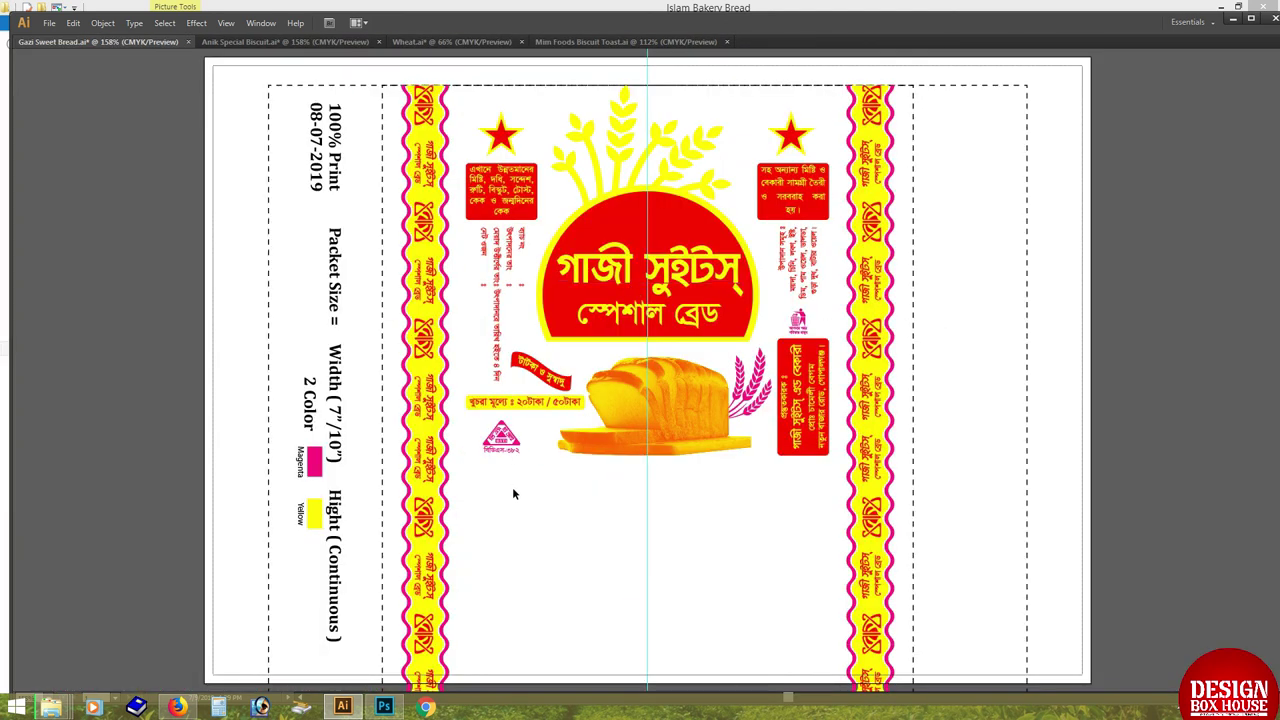
left_click(648, 381)
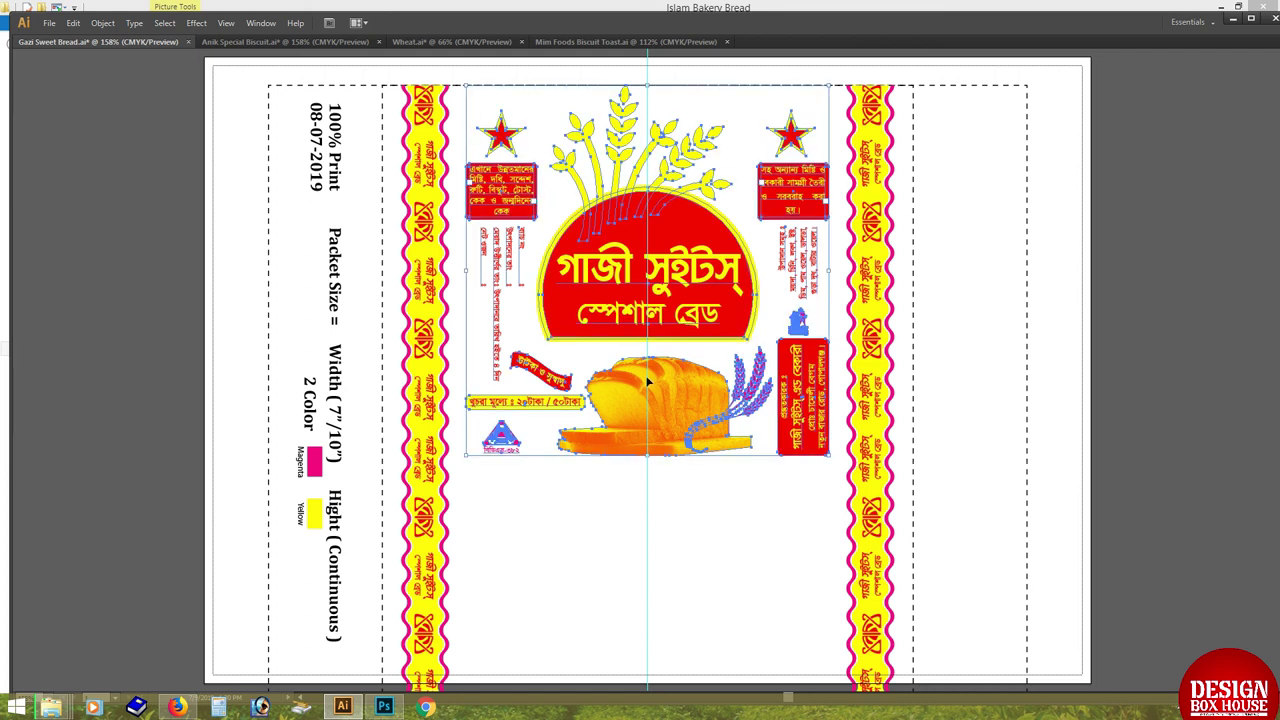
Copy the central artwork straight down, 134.29 mm below the original.
scroll(630, 395, "down", 2)
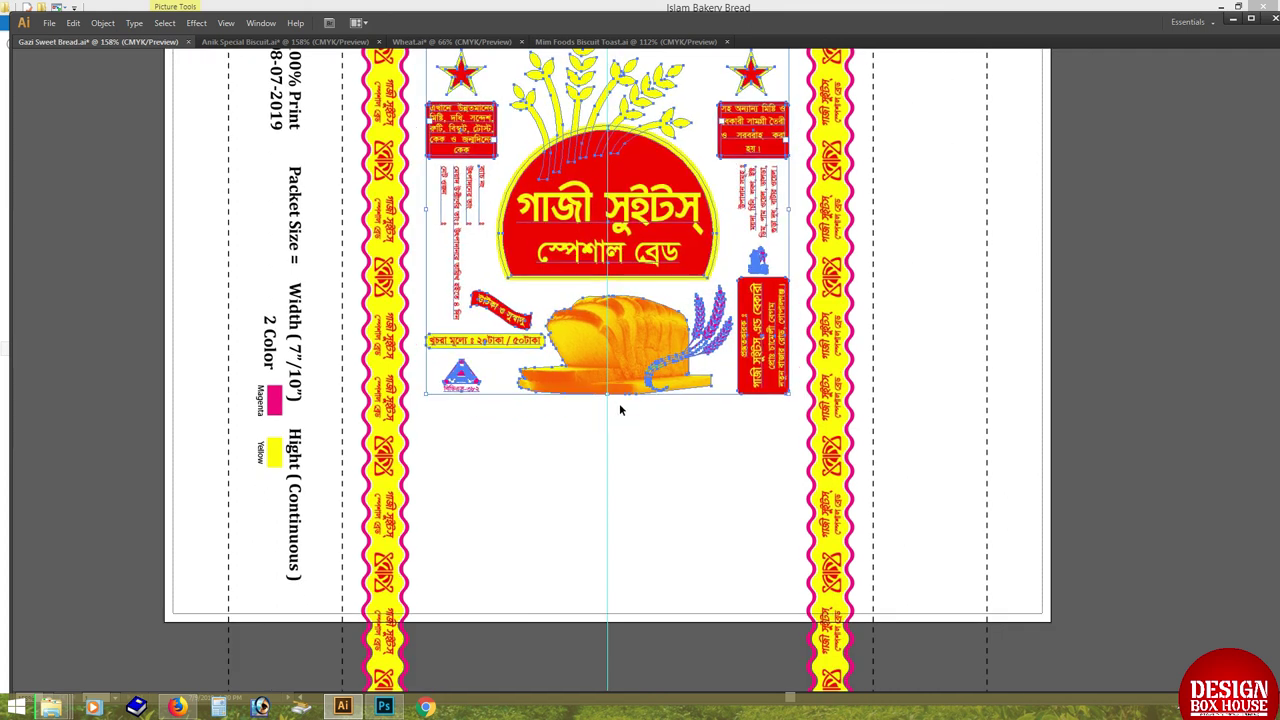
key("ctrl+1")
left_click_drag(607, 175, 628, 456)
Save the label as a new Illustrator .ai file, accepting the save options.
key("ctrl+plus")
key("ctrl+shift+s")
key("Return")
key("Return")
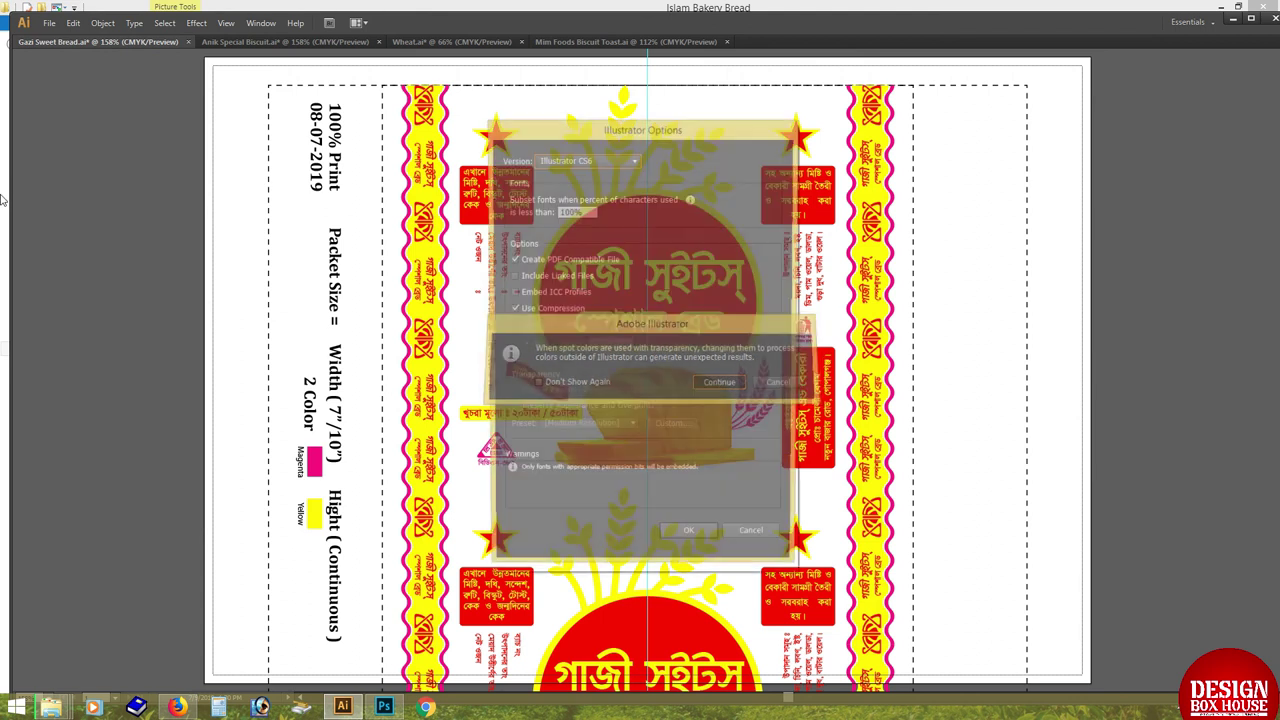